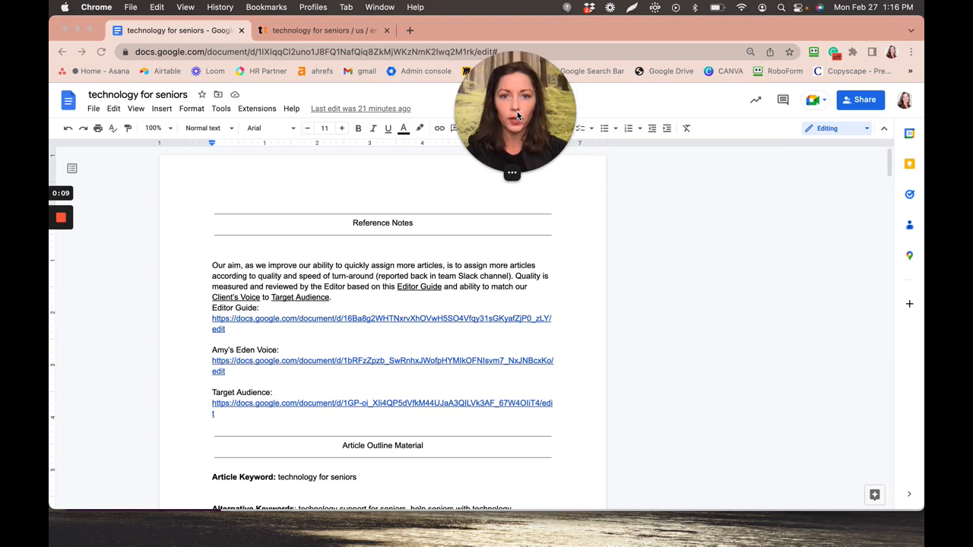
- Read down the article to the Tablets section, then back up to Challenges items 3–5
drag(513, 128, 504, 78)
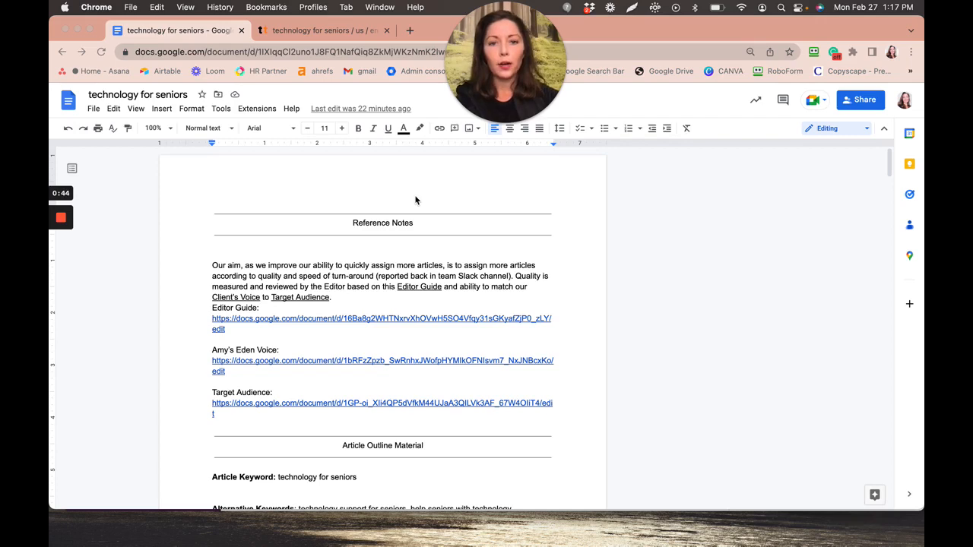
scroll(416, 199, down, 3)
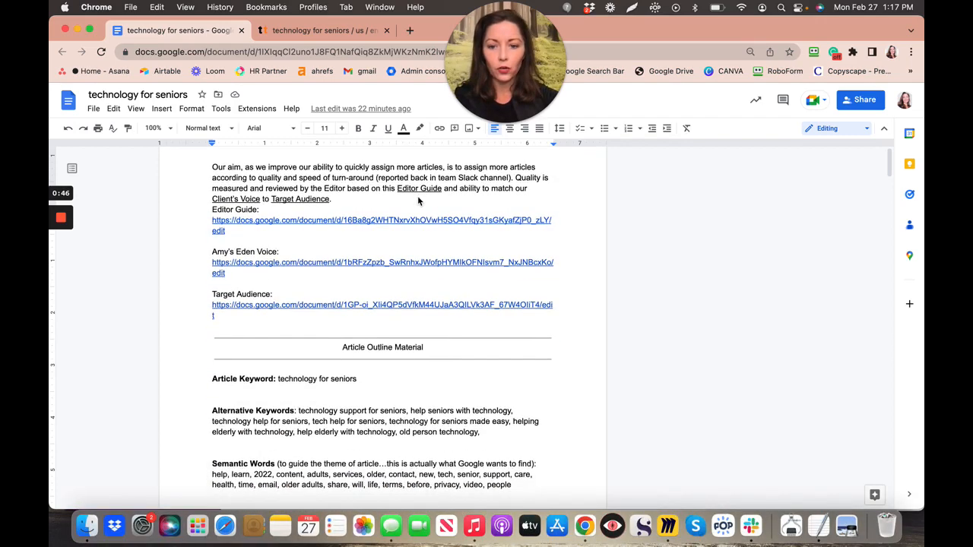
scroll(417, 195, down, 6)
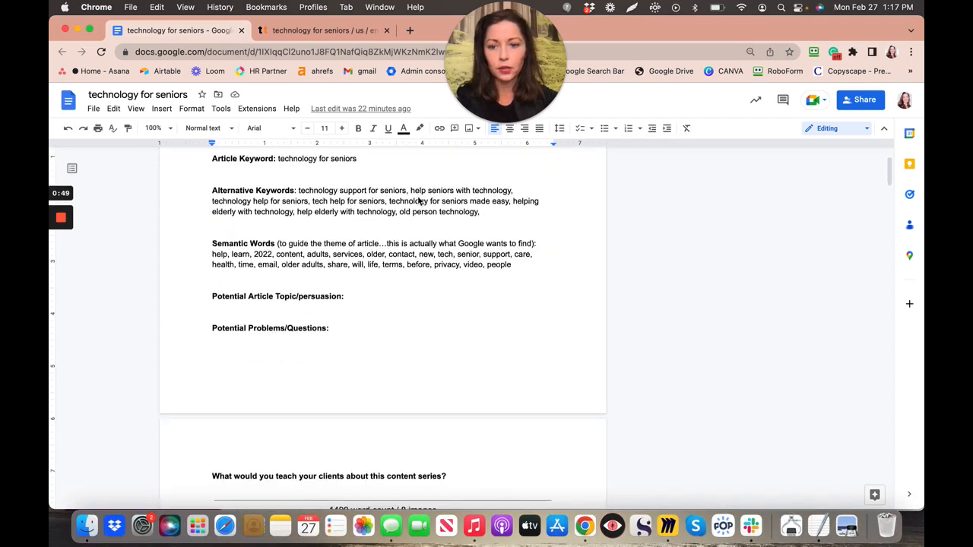
scroll(418, 200, down, 8)
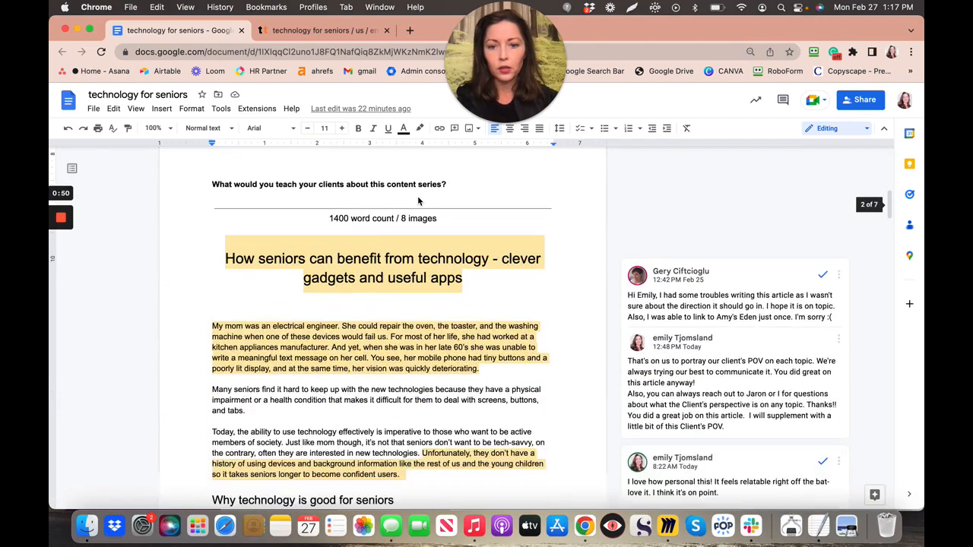
scroll(418, 201, down, 2)
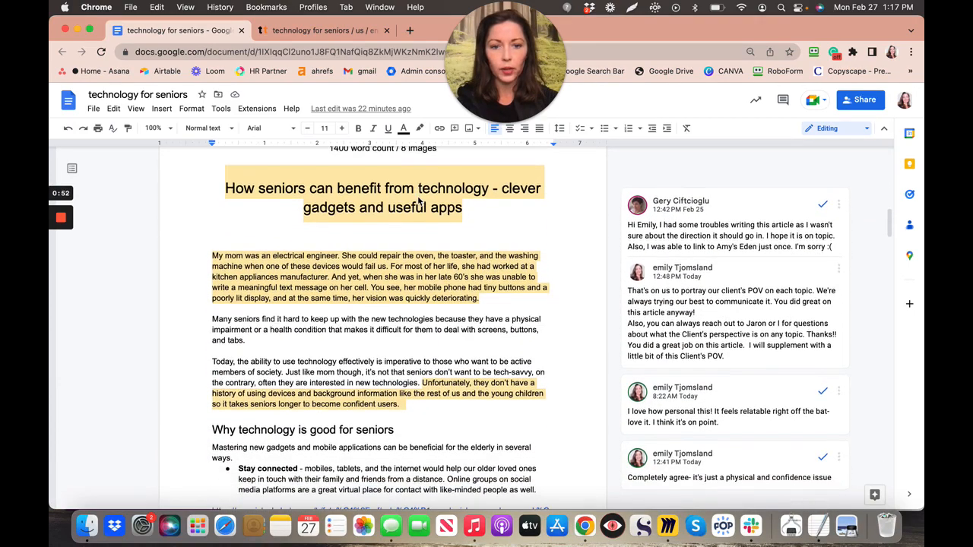
scroll(417, 200, down, 1)
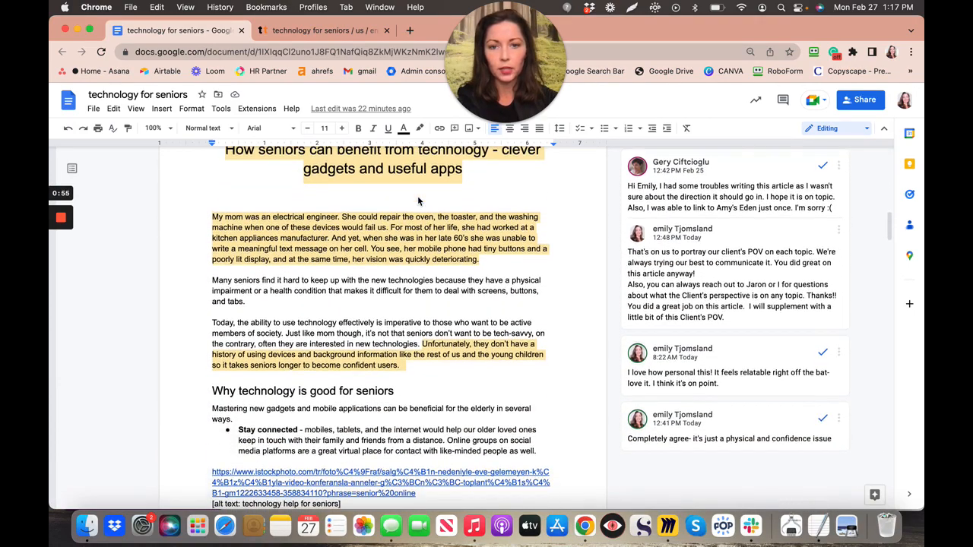
scroll(417, 201, up, 1)
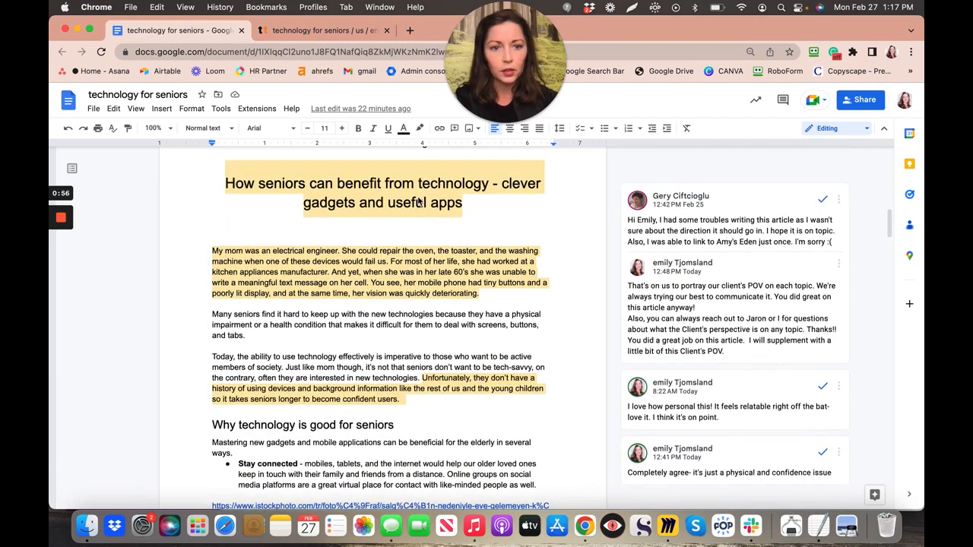
scroll(423, 223, down, 20)
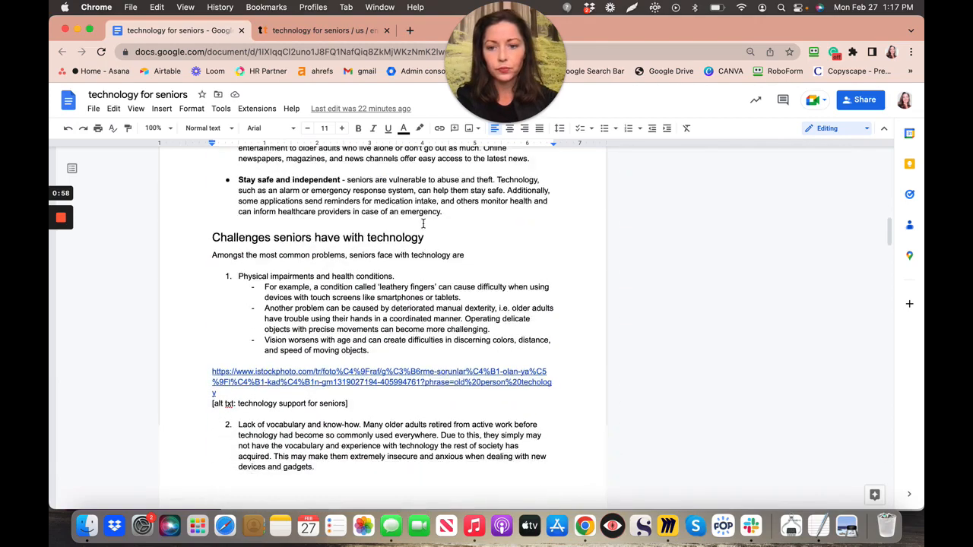
scroll(424, 224, down, 15)
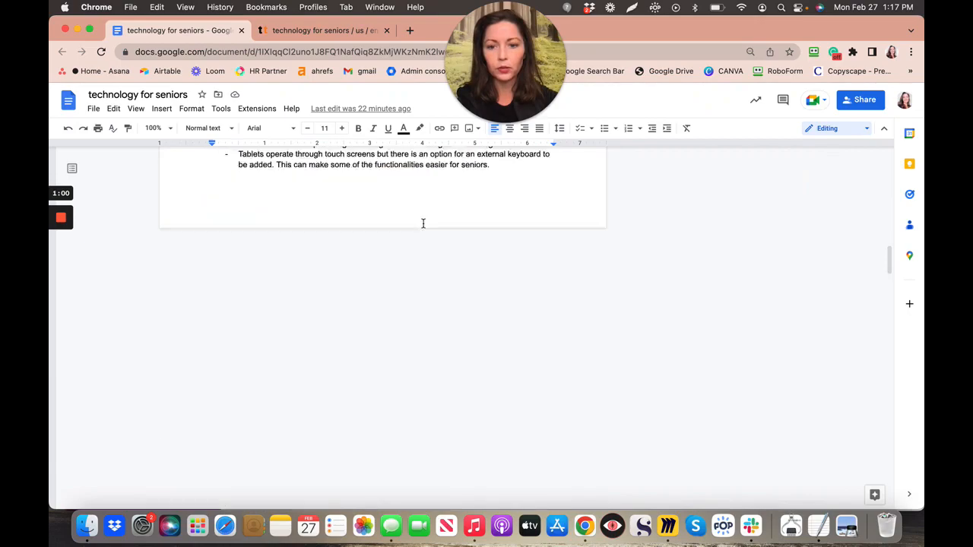
scroll(423, 224, up, 10)
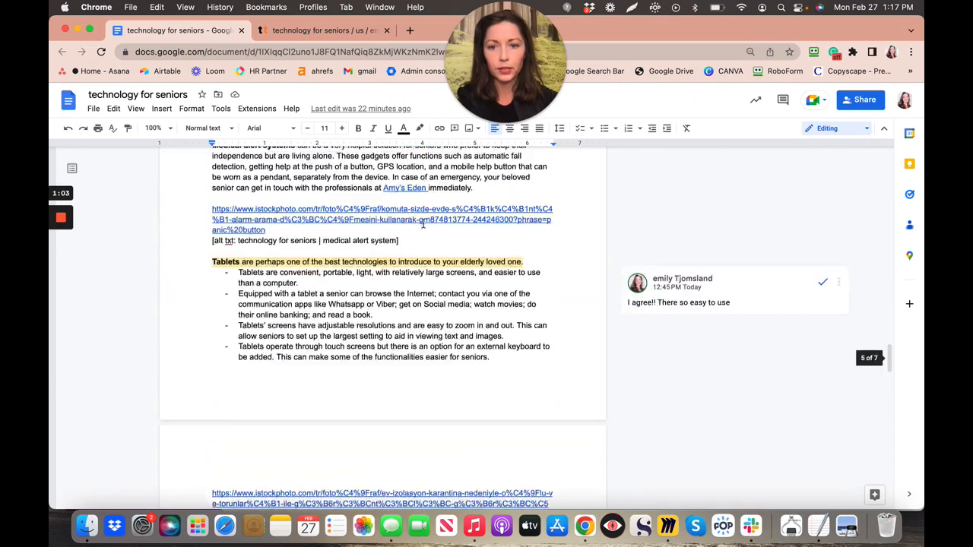
scroll(423, 224, up, 8)
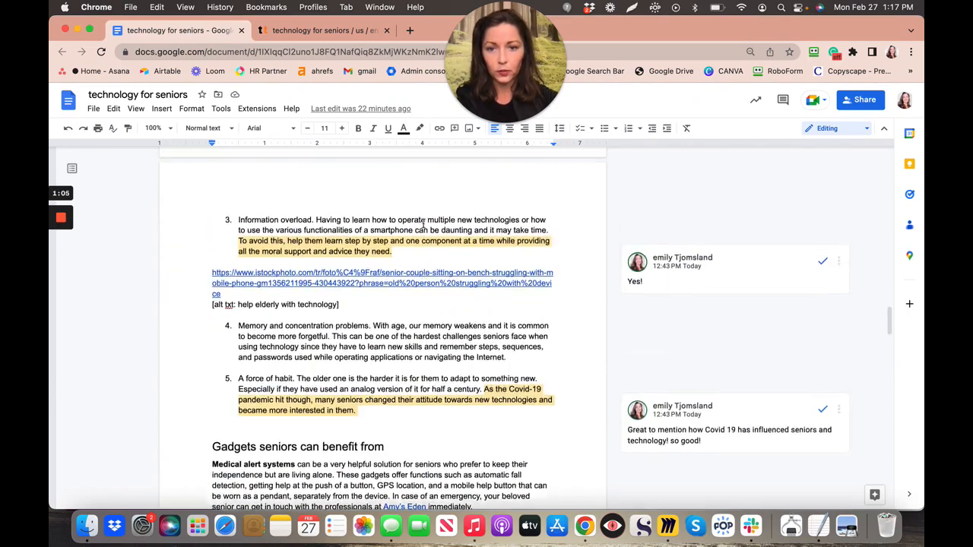
scroll(423, 225, up, 1)
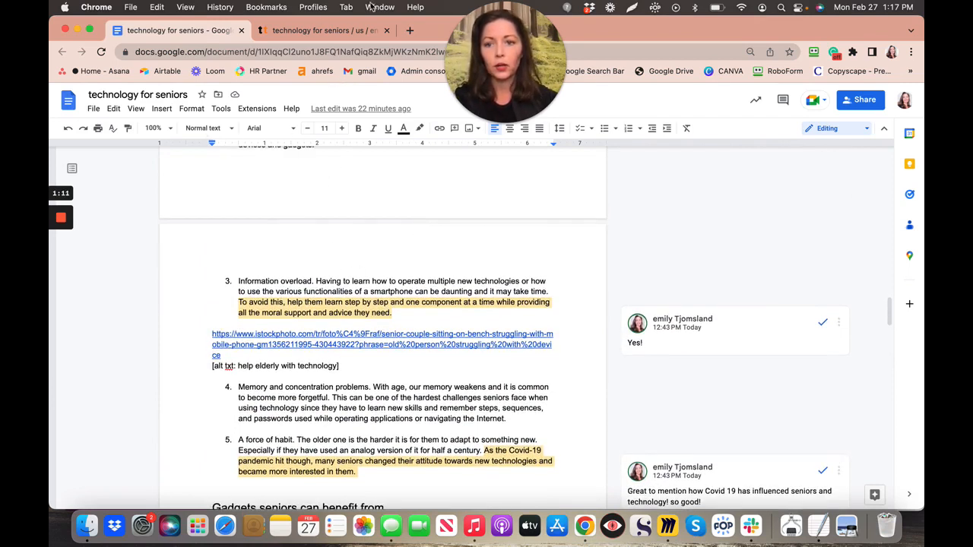
- Compare the text-tools keyword chart against the seniors article, switching between the two tabs
click(332, 32)
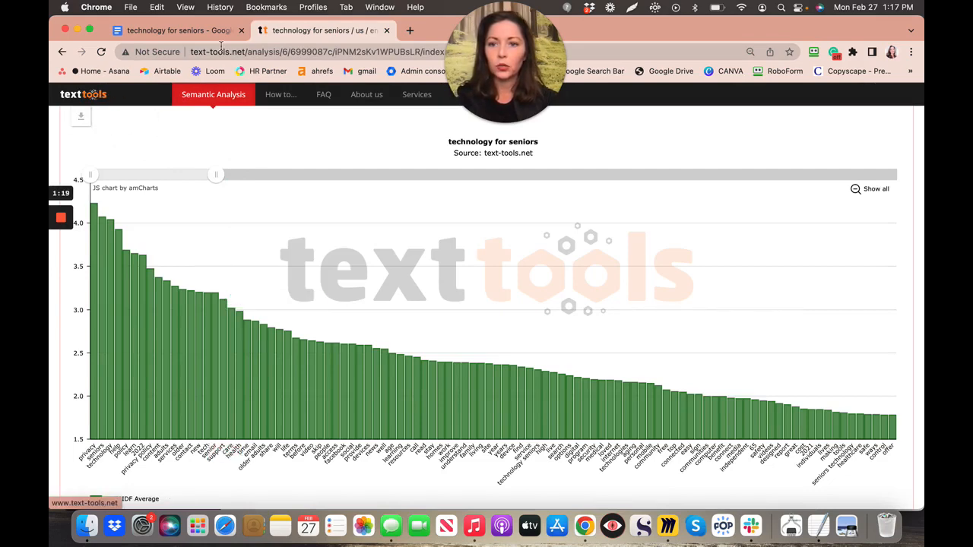
click(202, 34)
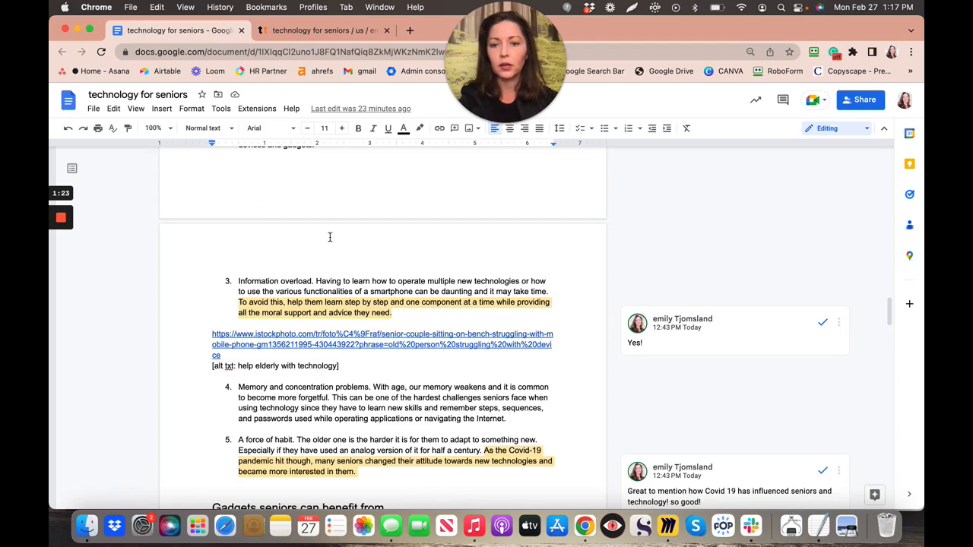
scroll(330, 237, up, 4)
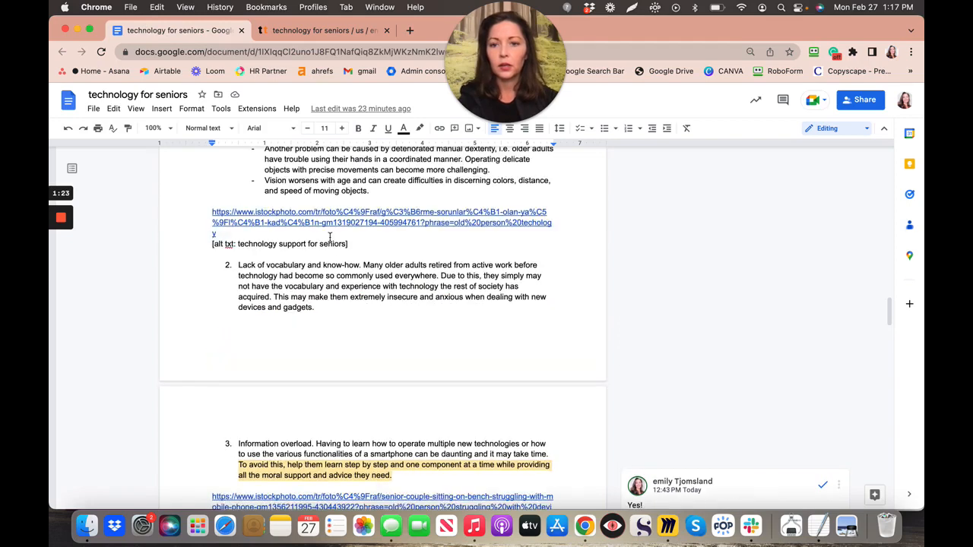
click(324, 31)
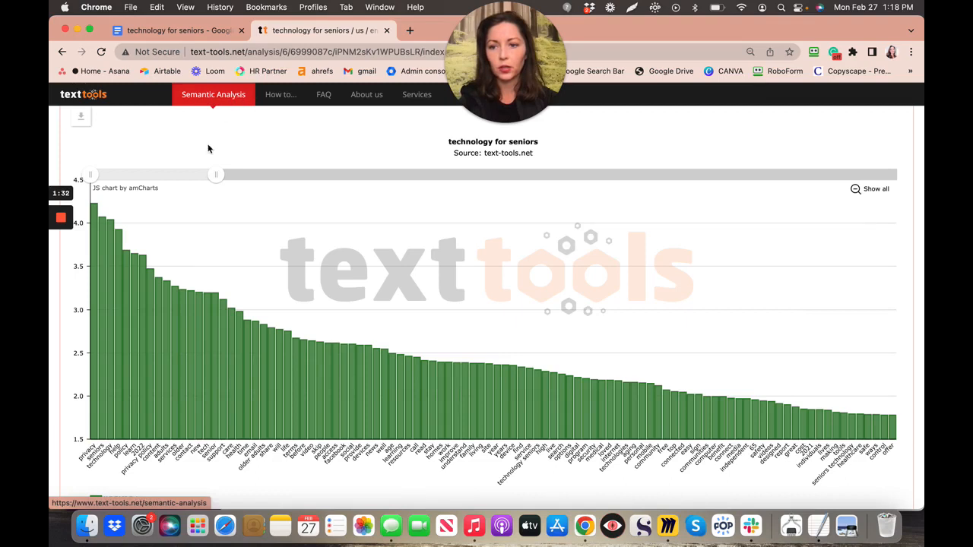
scroll(300, 181, up, 2)
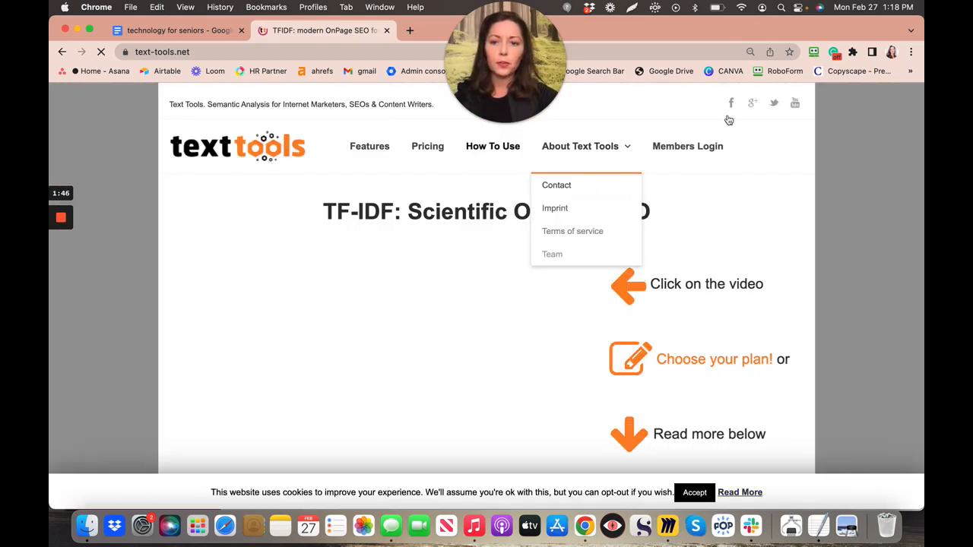
- Via Members Login, go to Jobs > Completed and open the 'technology for seniors' analysis
click(692, 151)
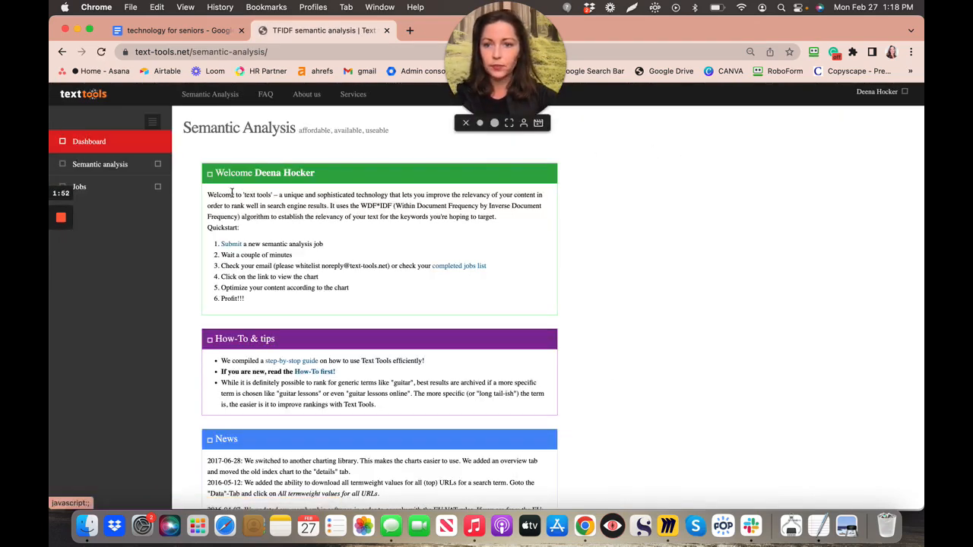
click(82, 189)
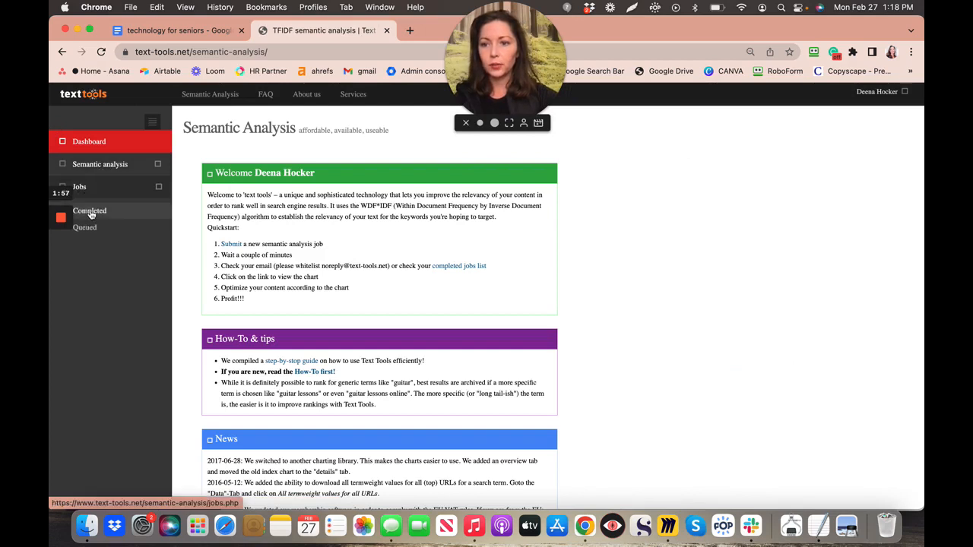
click(90, 213)
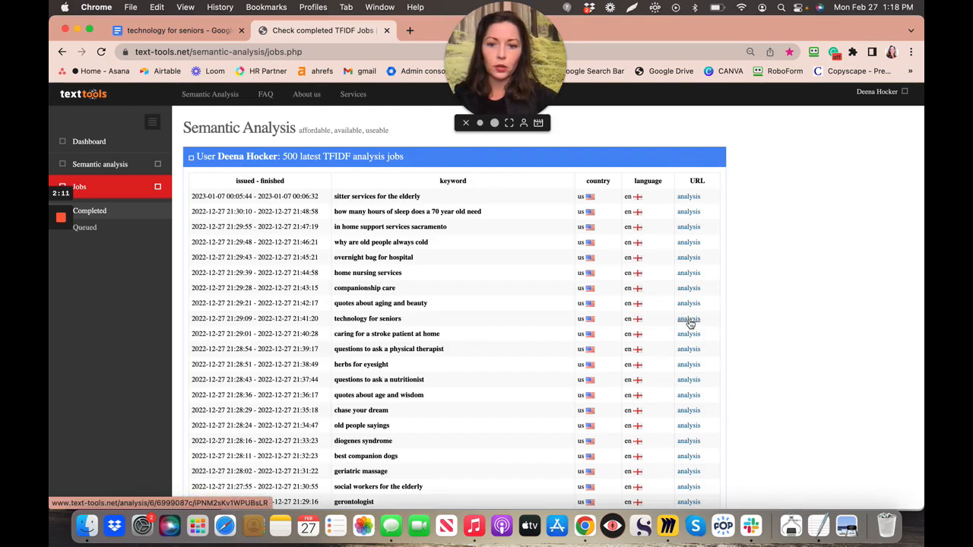
scroll(447, 308, down, 3)
scroll(447, 308, down, 3)
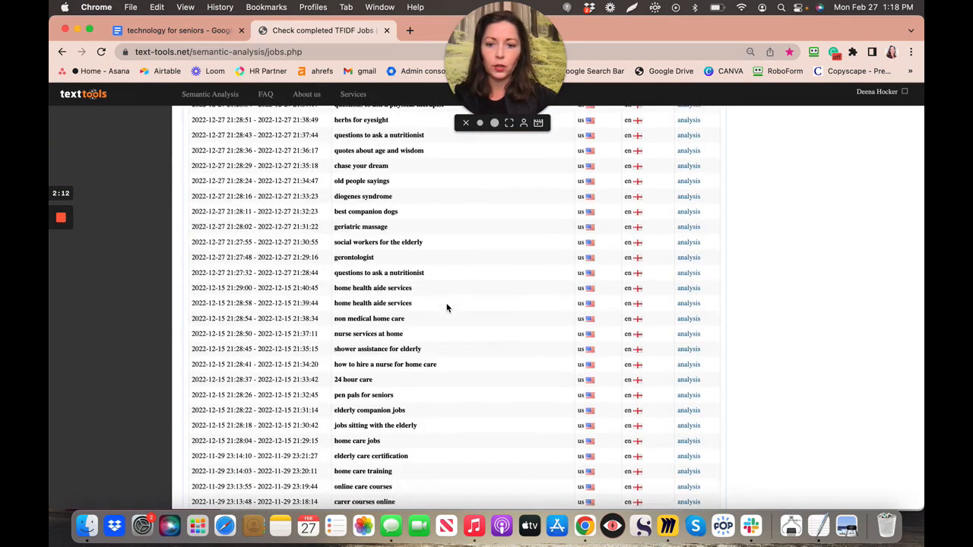
scroll(446, 308, up, 3)
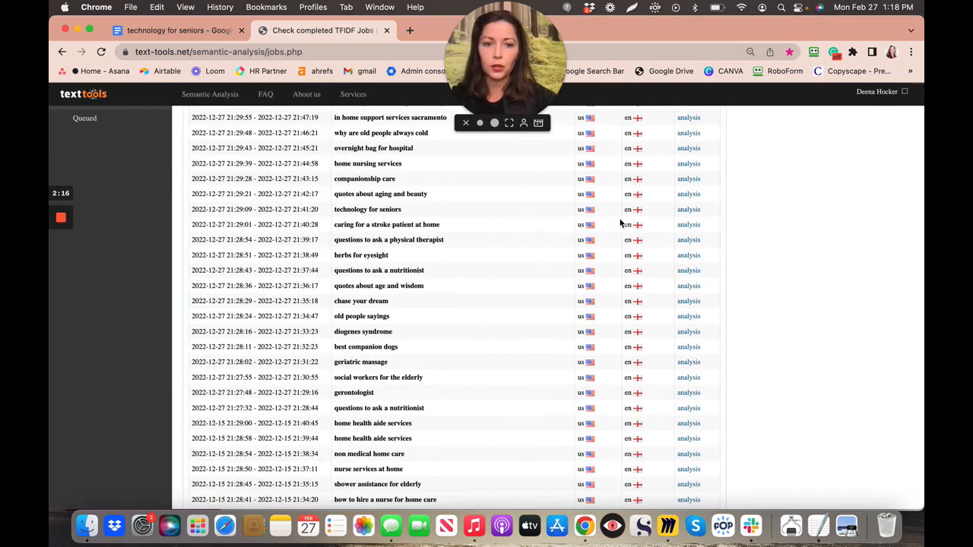
click(689, 213)
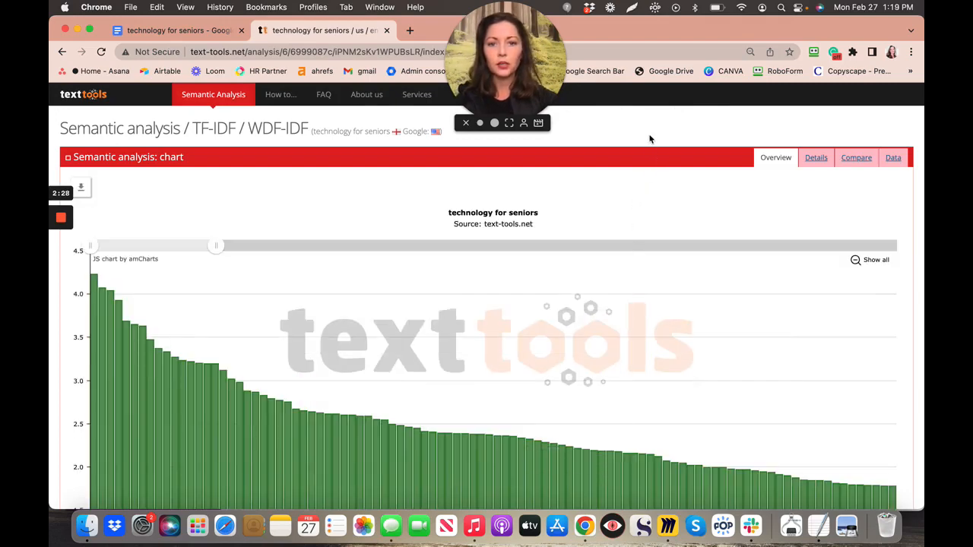
- Review the chart and Top 100 TF*IDF terms table, then bring up the Compare view
scroll(650, 140, down, 1)
scroll(650, 139, down, 5)
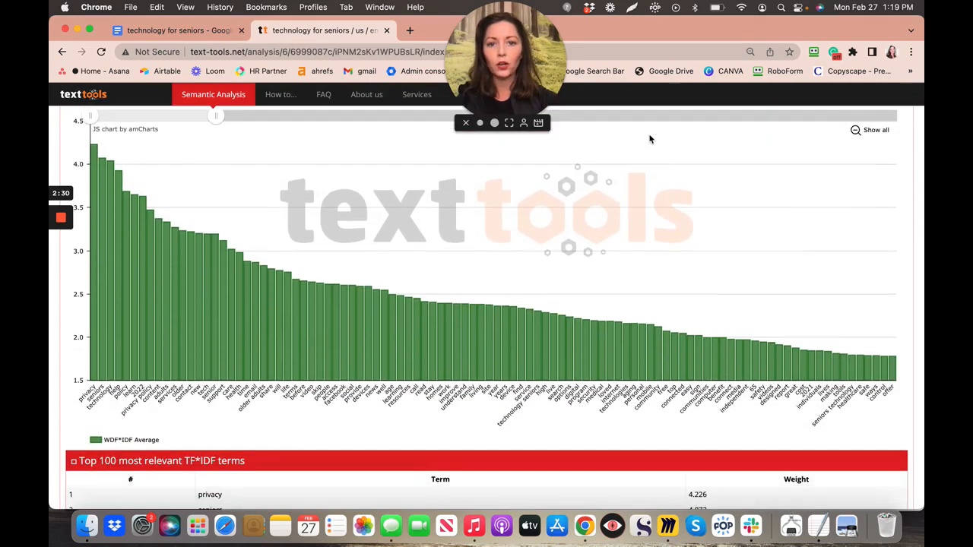
scroll(650, 139, down, 2)
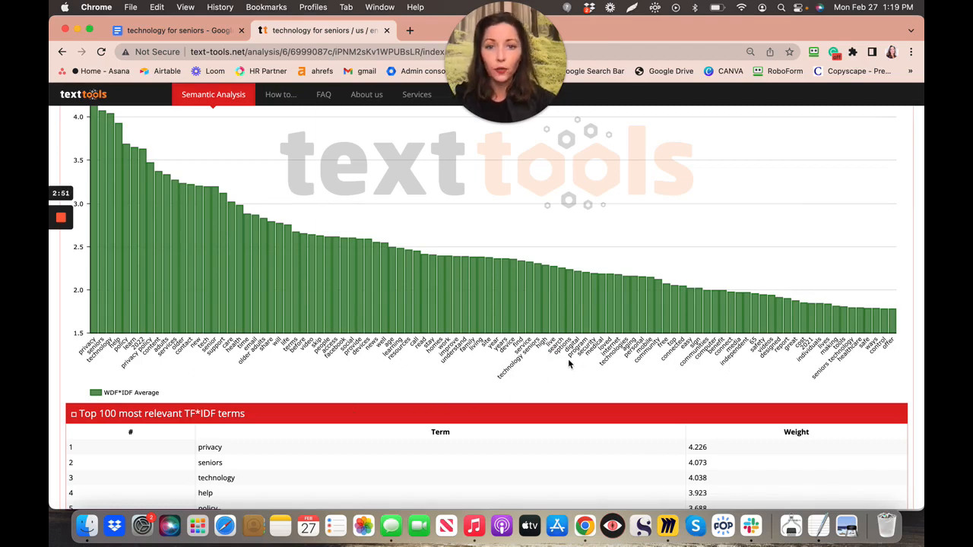
scroll(569, 364, up, 4)
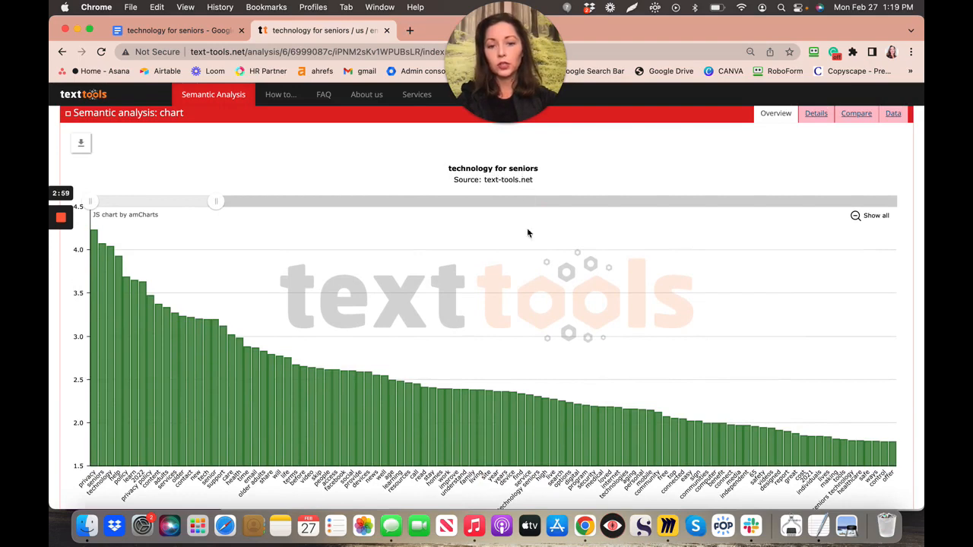
scroll(530, 300, down, 2)
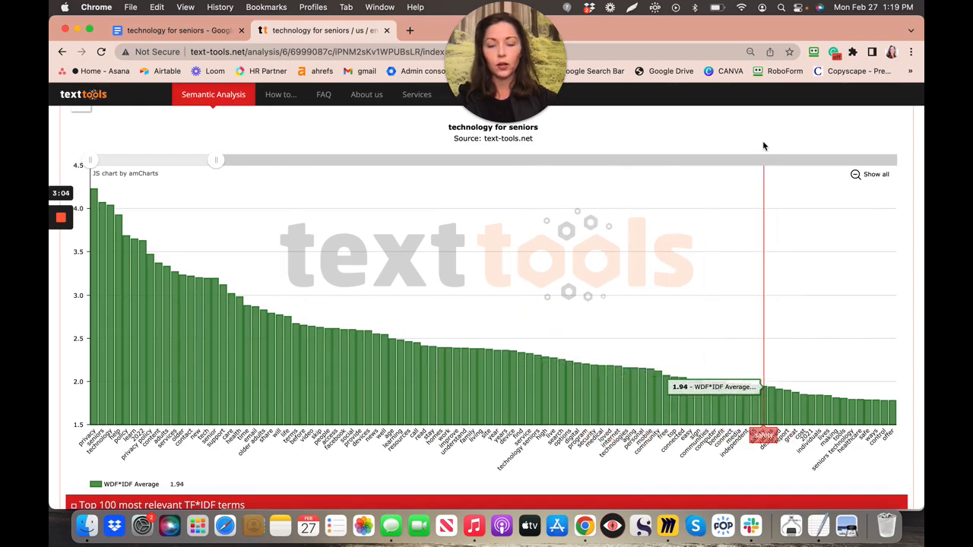
scroll(764, 146, up, 3)
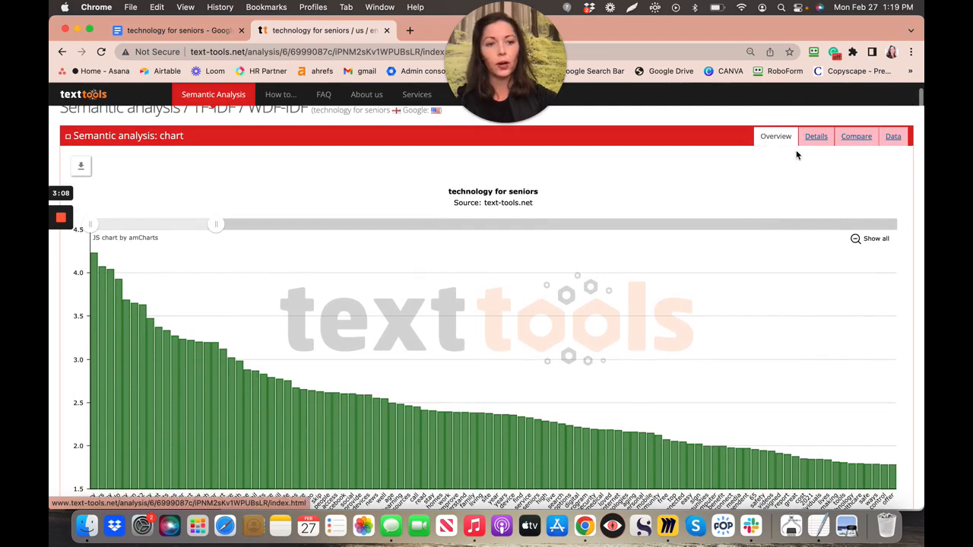
click(856, 136)
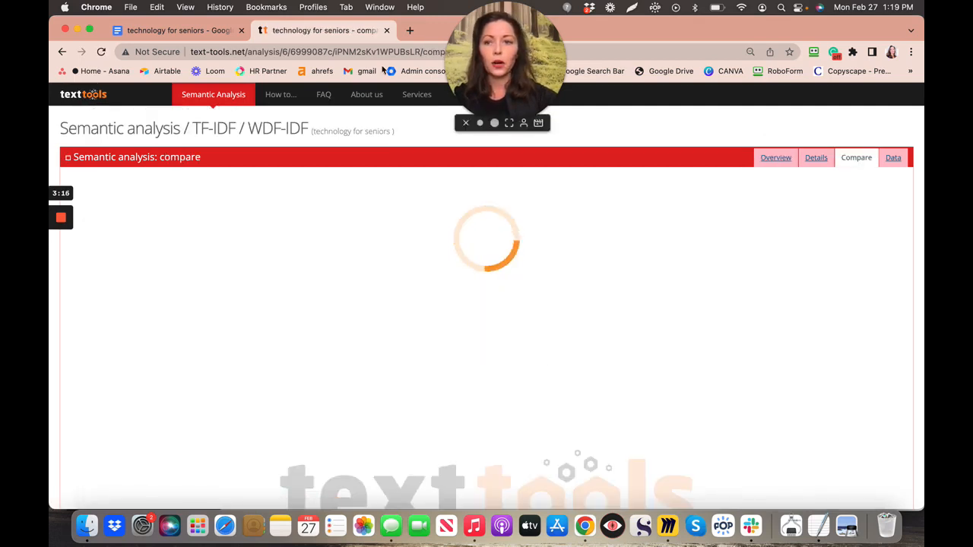
- Back in the article, select and copy everything from the title down to 'supported and loved.'
click(214, 34)
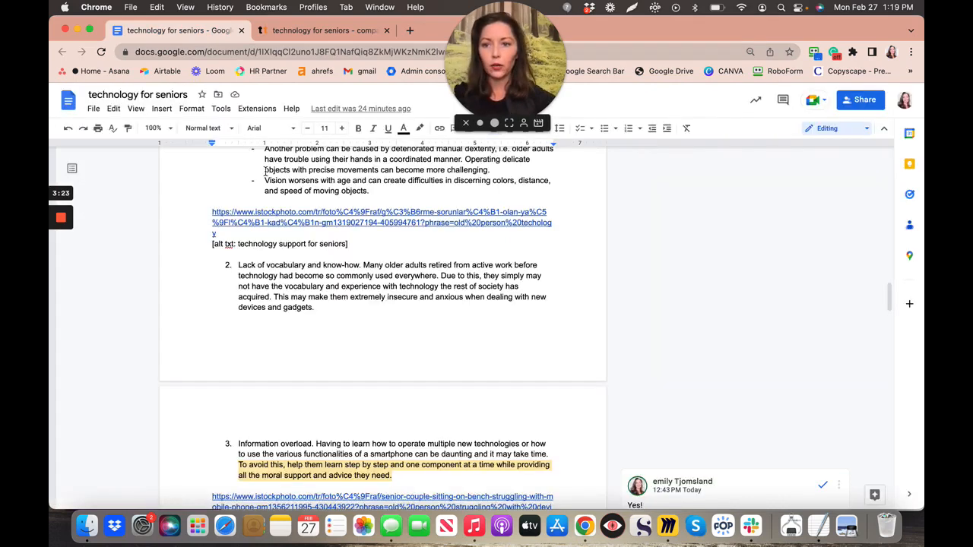
scroll(264, 169, up, 5)
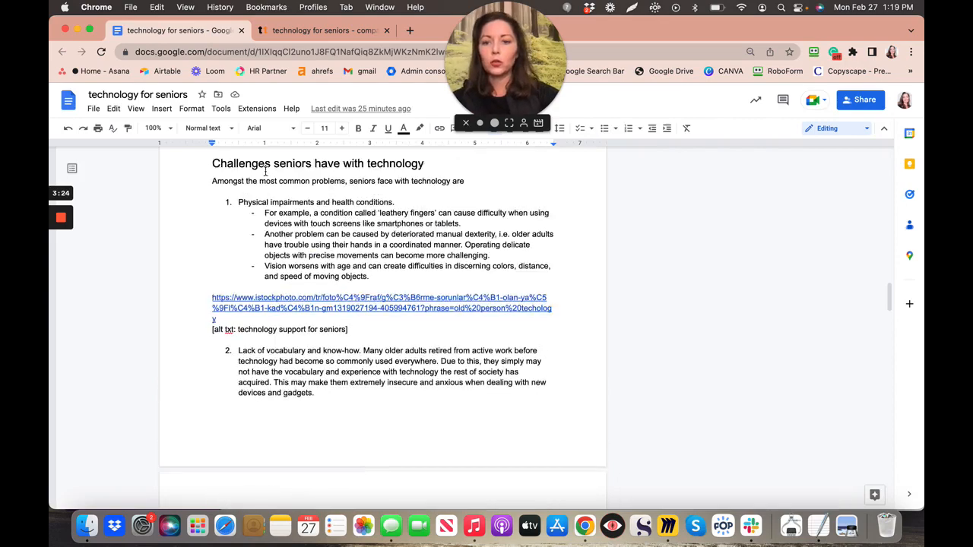
scroll(265, 171, up, 6)
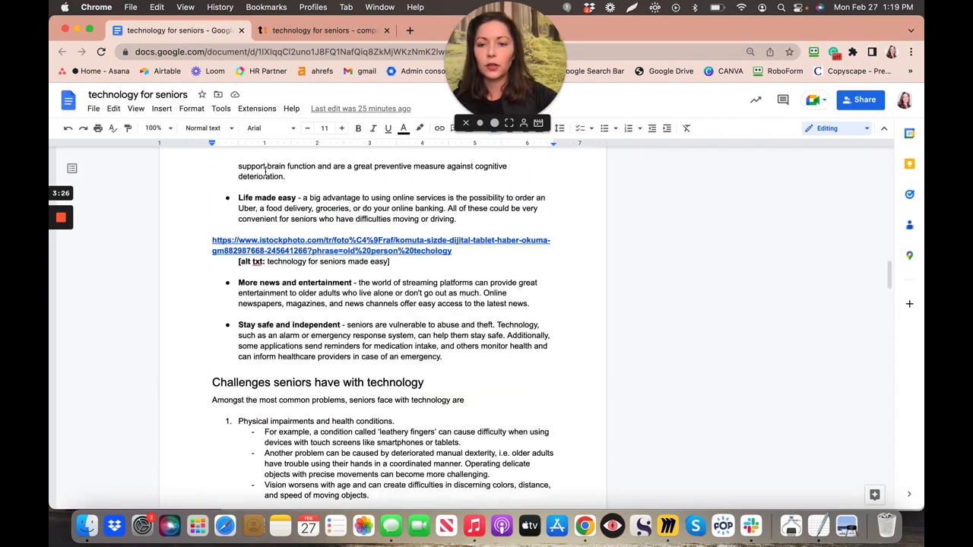
scroll(264, 170, up, 5)
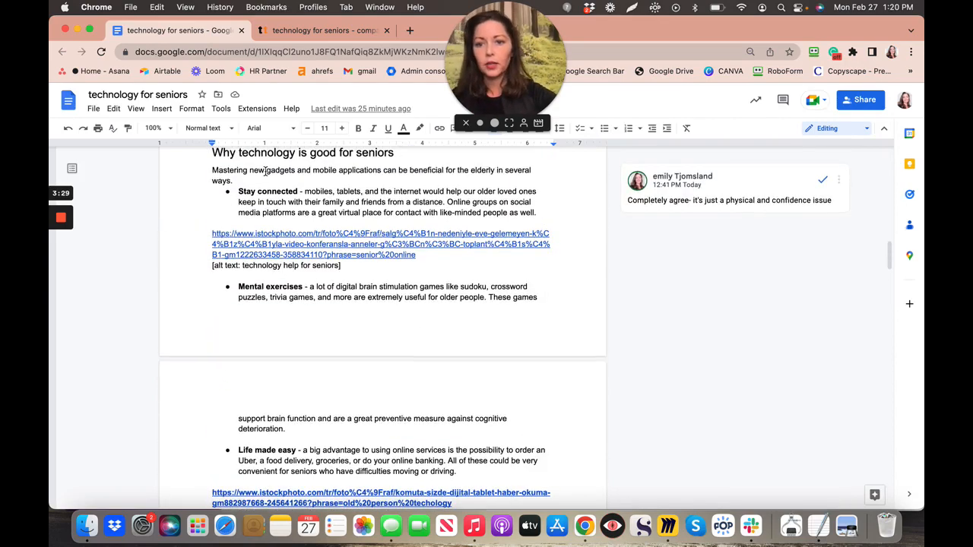
scroll(265, 171, up, 3)
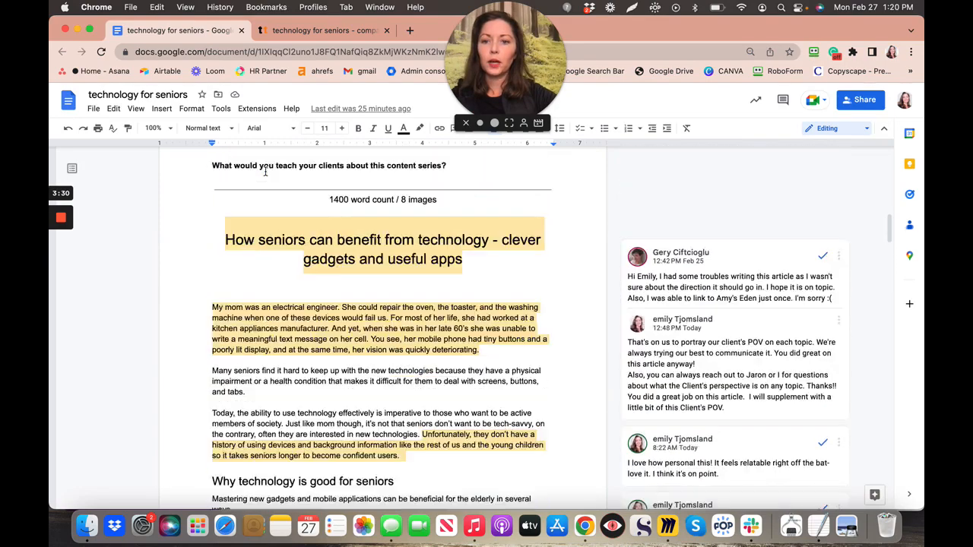
scroll(264, 171, down, 2)
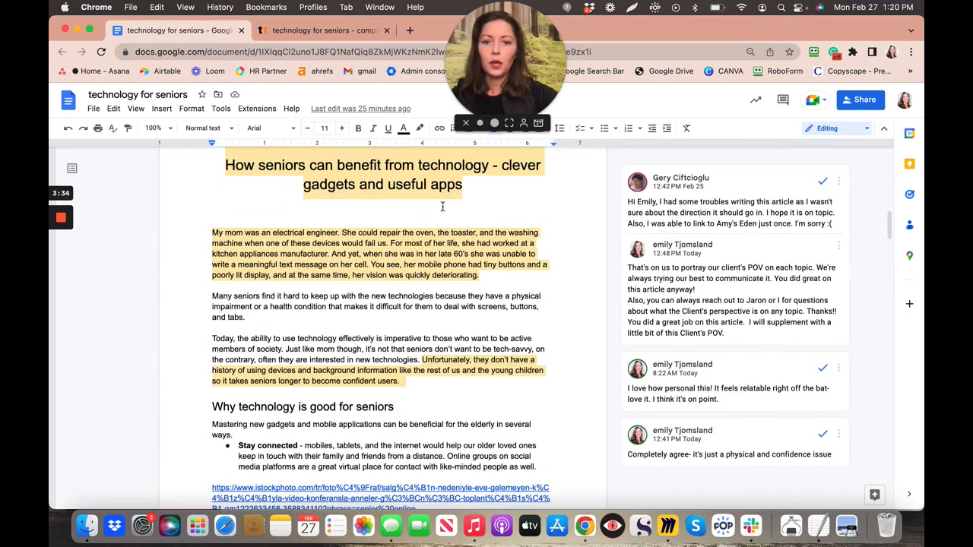
drag(225, 164, 517, 376)
drag(516, 512, 521, 527)
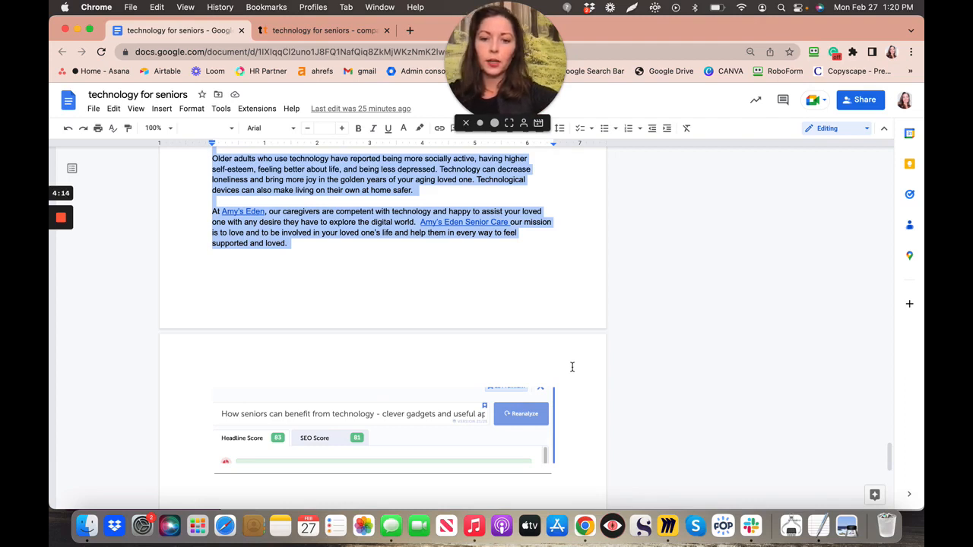
- Paste the article into the text-tools input box and run 'Analyze my text!'
click(351, 31)
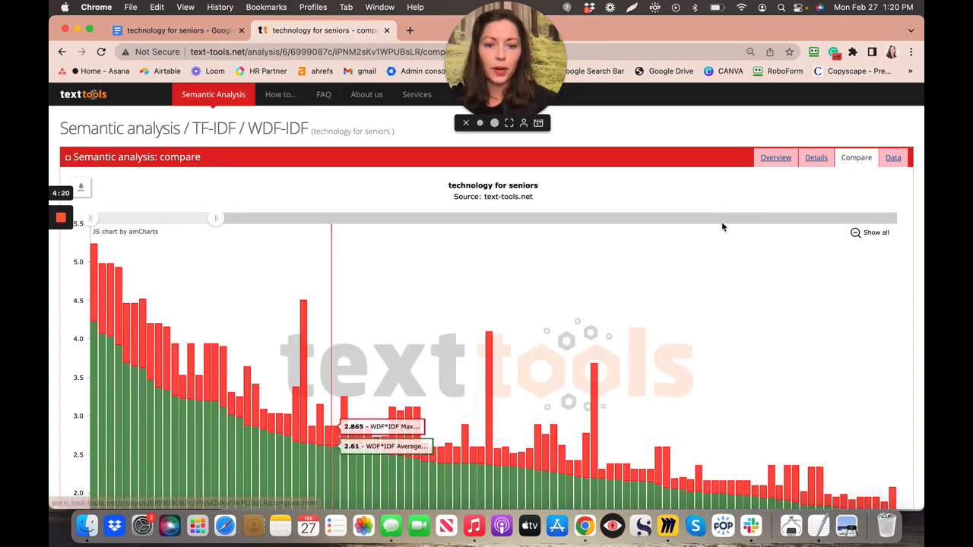
scroll(721, 221, down, 5)
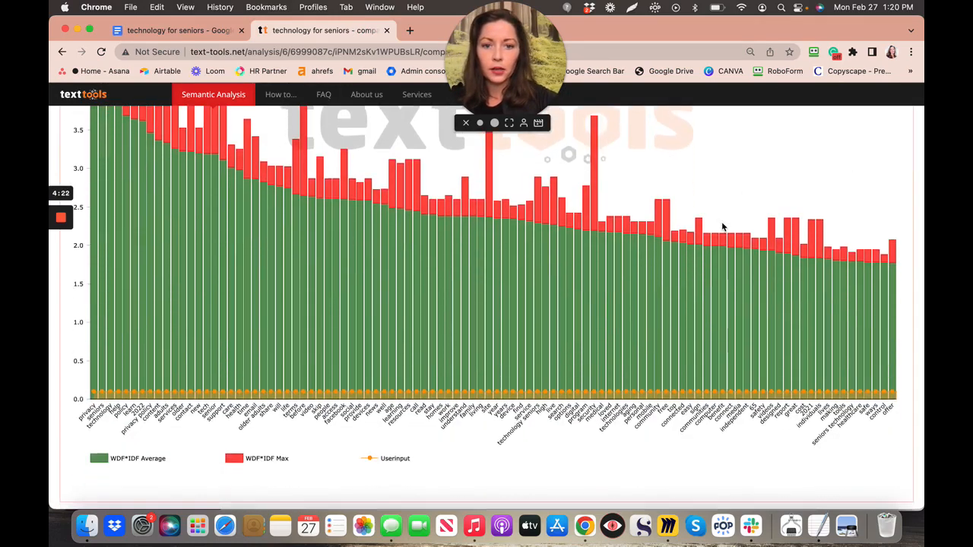
scroll(721, 221, down, 4)
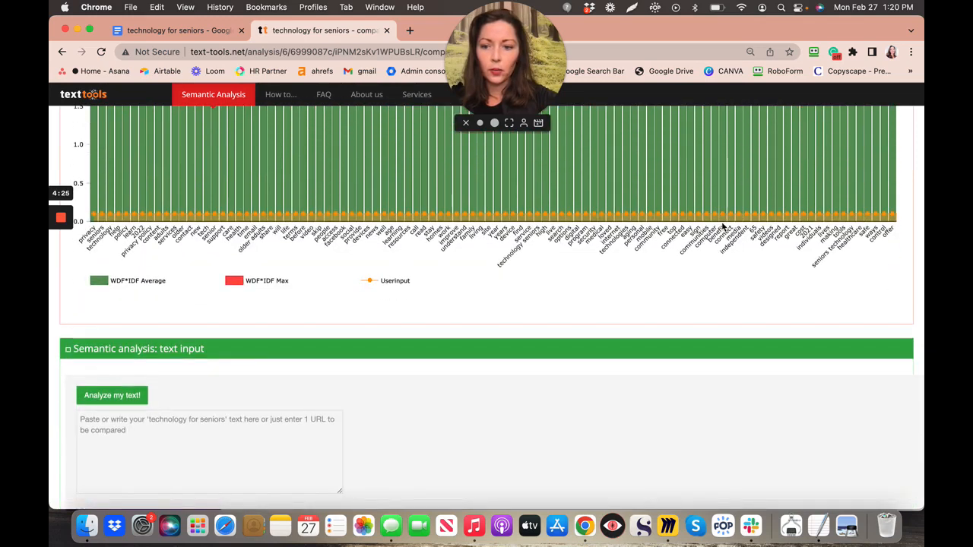
click(178, 447)
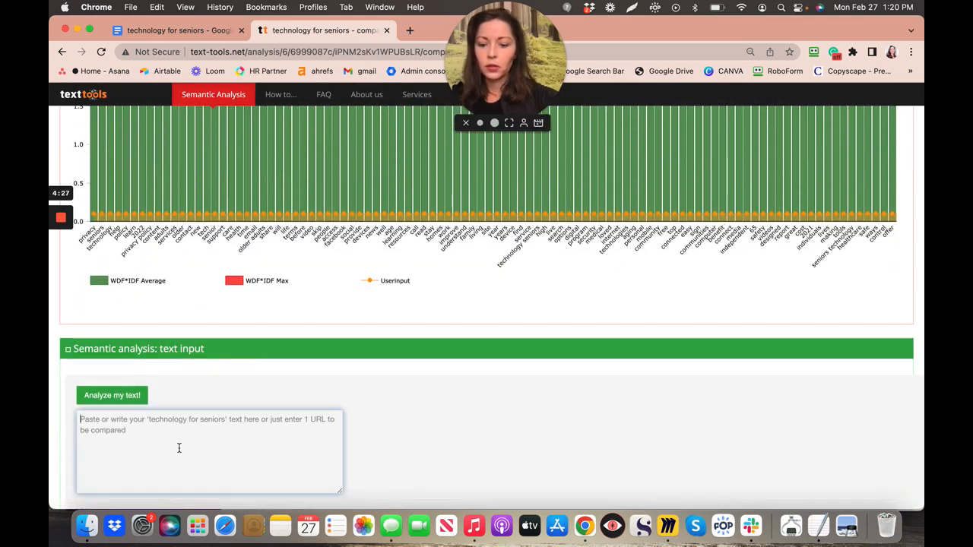
key(super+v)
click(111, 395)
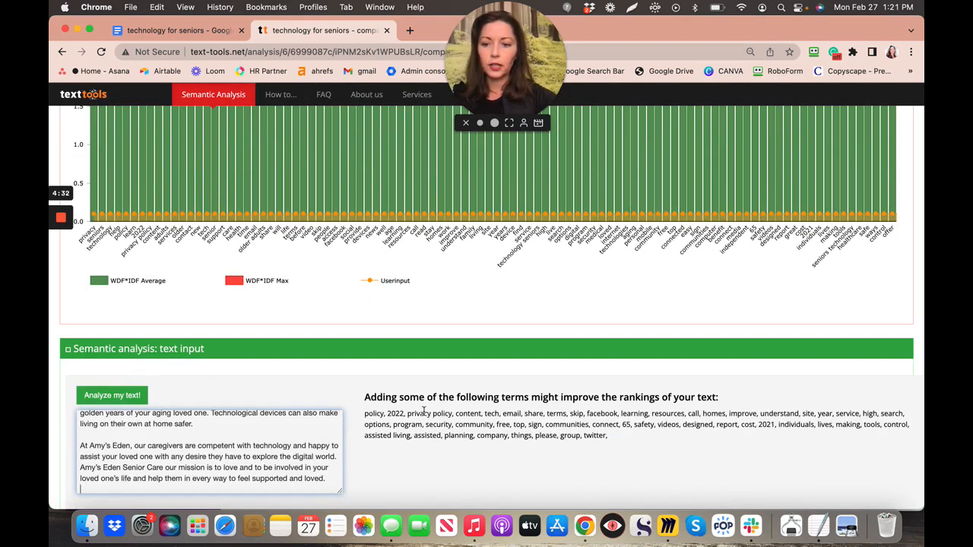
scroll(438, 423, down, 1)
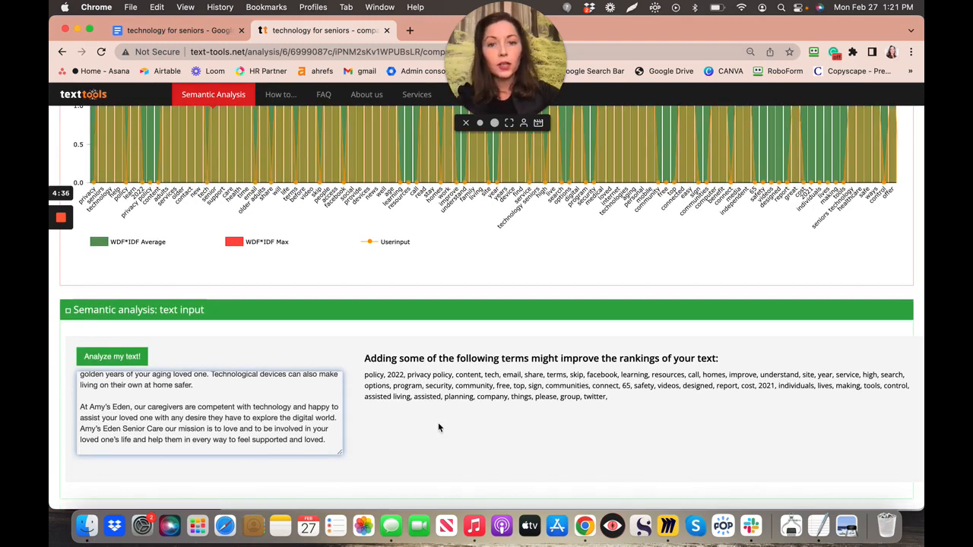
scroll(438, 426, up, 2)
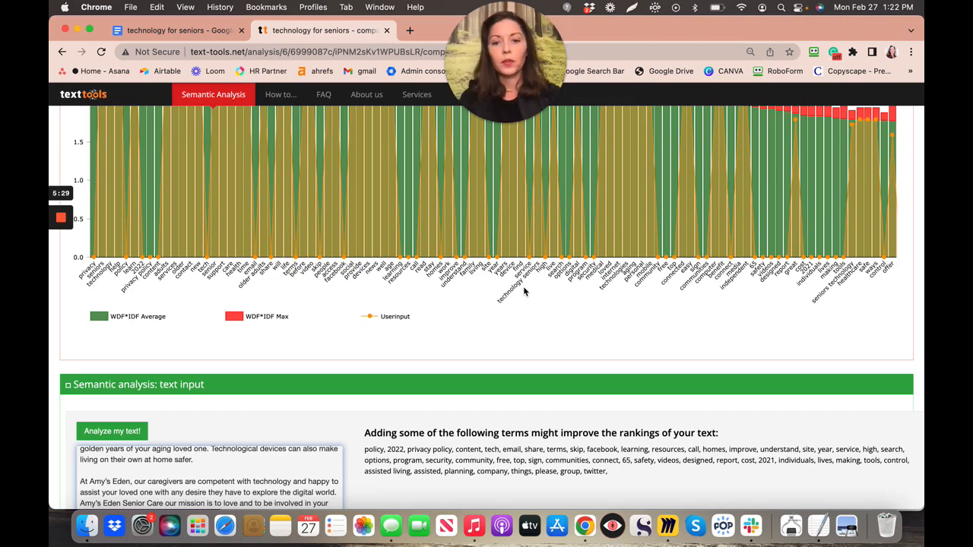
scroll(523, 291, down, 3)
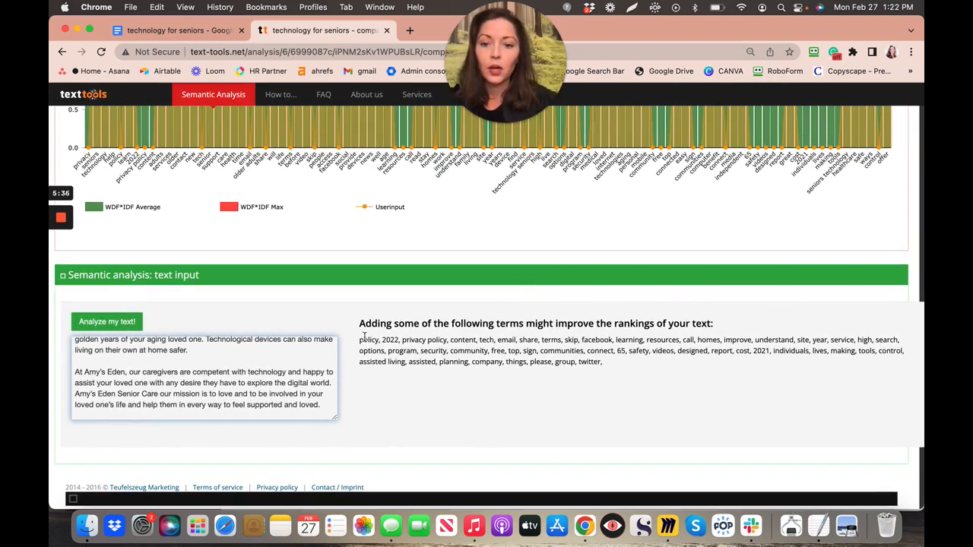
- Select and copy the suggested terms list, from 'policy' through 'twitter,'
drag(359, 340, 616, 368)
key(super+c)
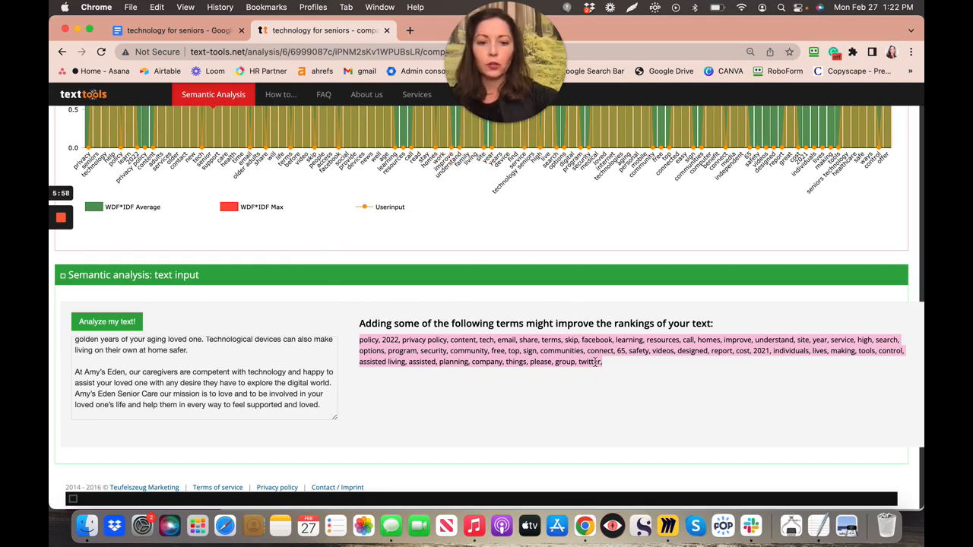
drag(827, 33, 897, 61)
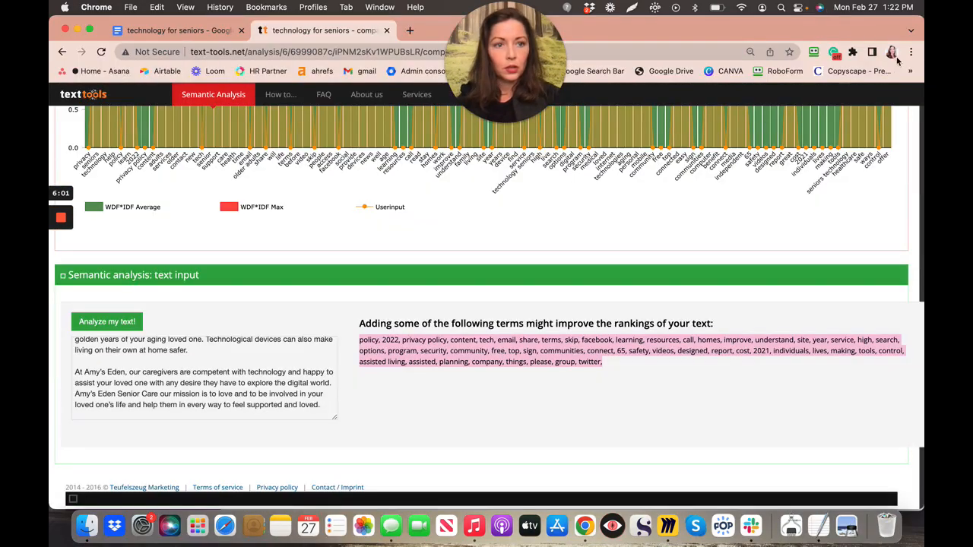
click(893, 58)
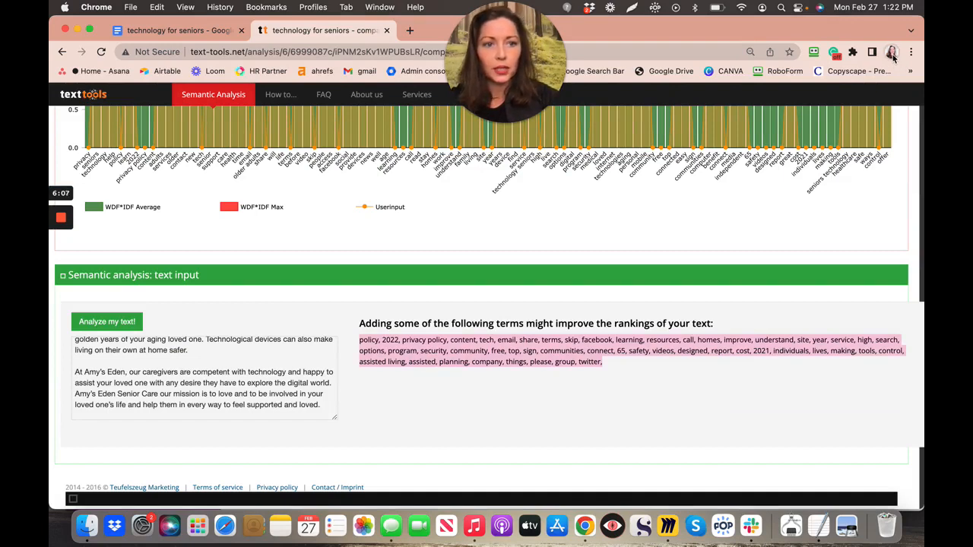
- Switch to the other Chrome profile and load a new ChatGPT chat from the bookmark
click(895, 57)
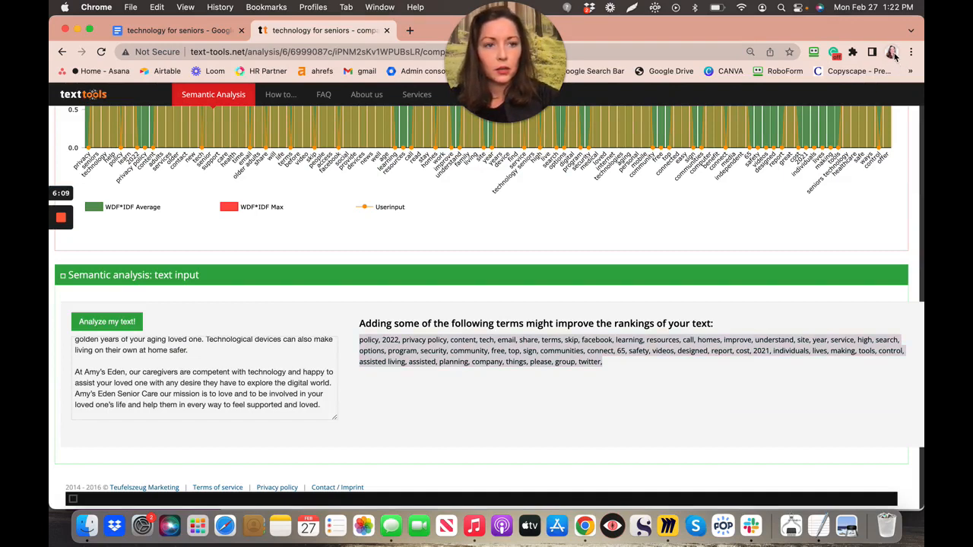
click(893, 54)
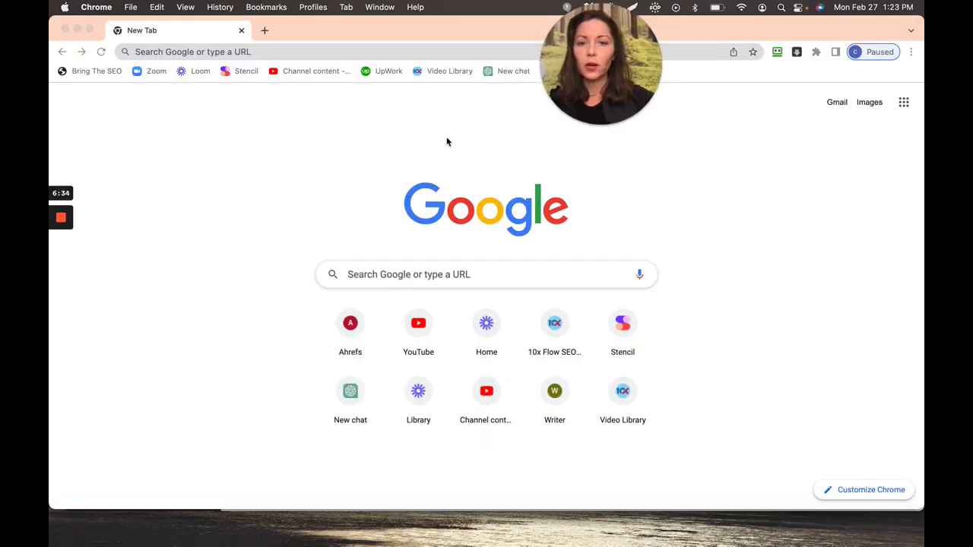
click(511, 72)
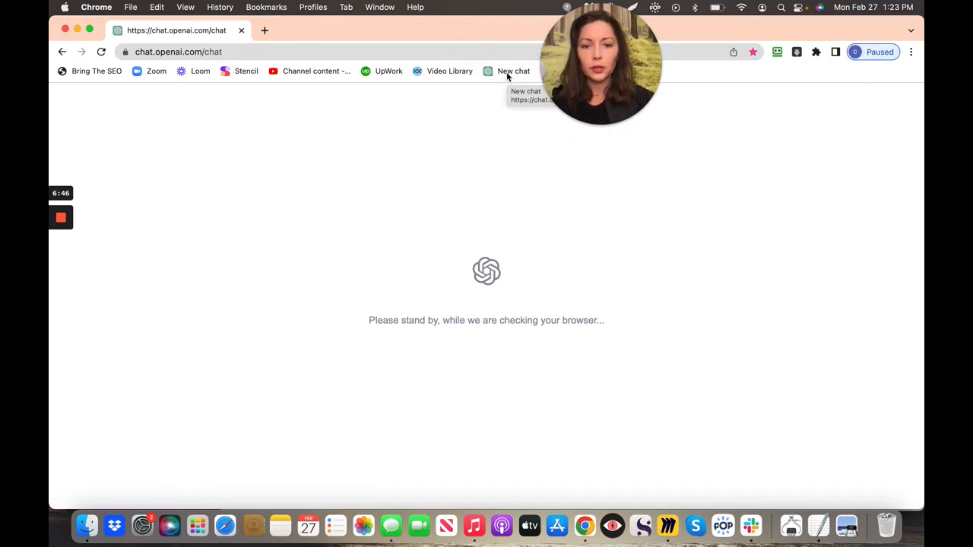
click(505, 75)
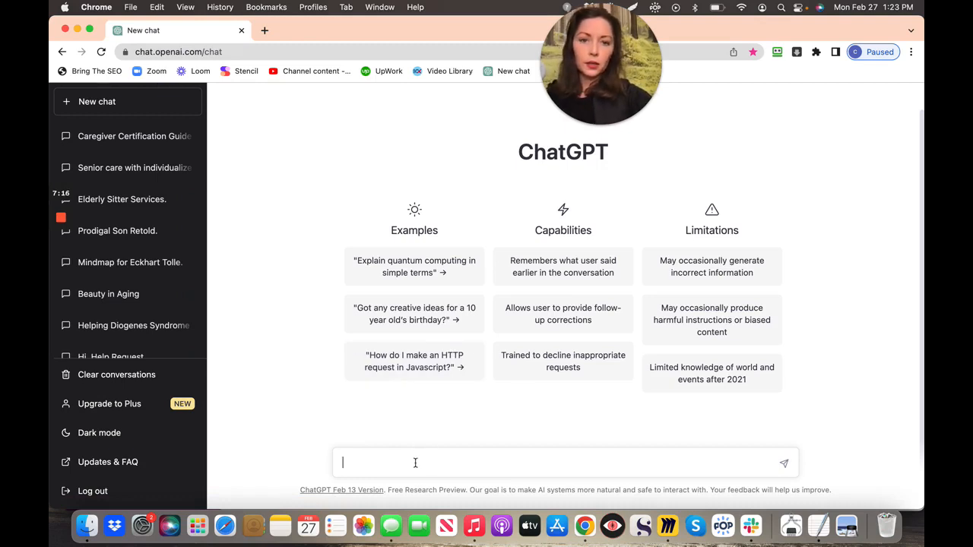
- Paste the suggested terms into the ChatGPT prompt, deleting 'policy' and 'privacy policy'
key(super+v)
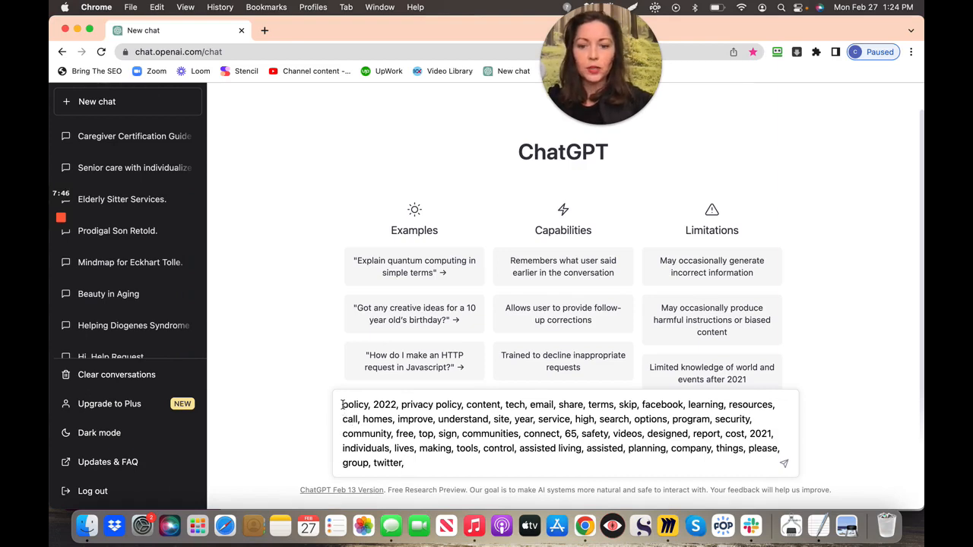
drag(341, 405, 372, 404)
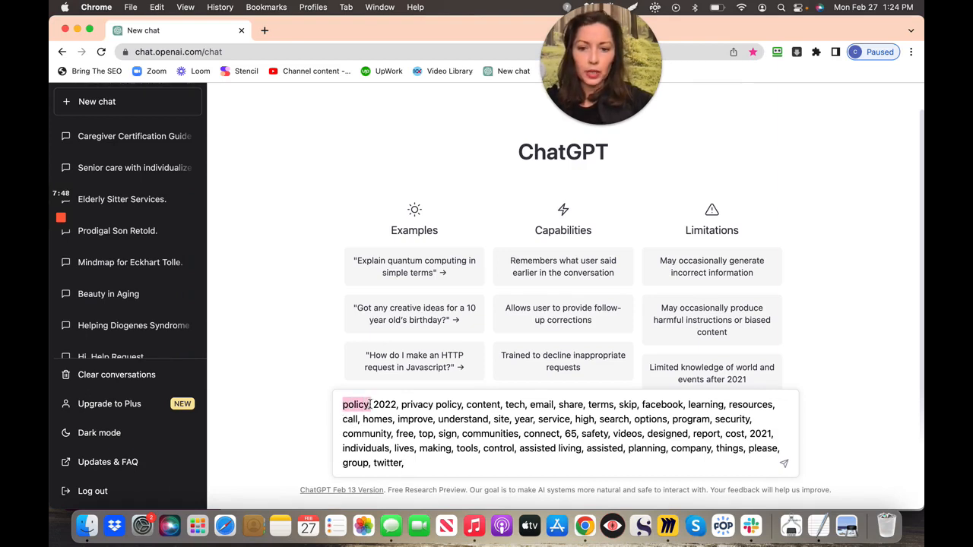
key(BackSpace)
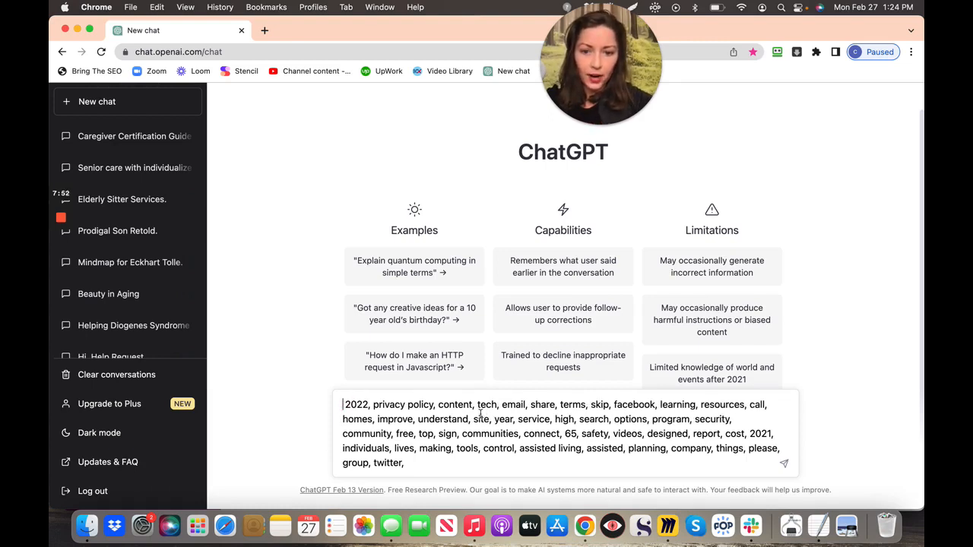
drag(373, 404, 437, 398)
key(BackSpace)
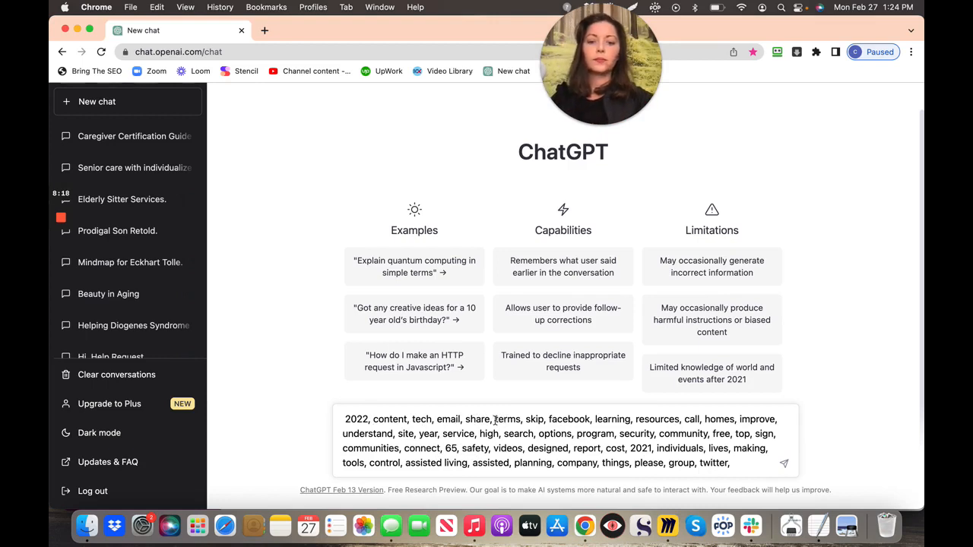
- Remove 'terms' and the leading space from the list, and insert '2023,' after 2022
drag(495, 420, 526, 421)
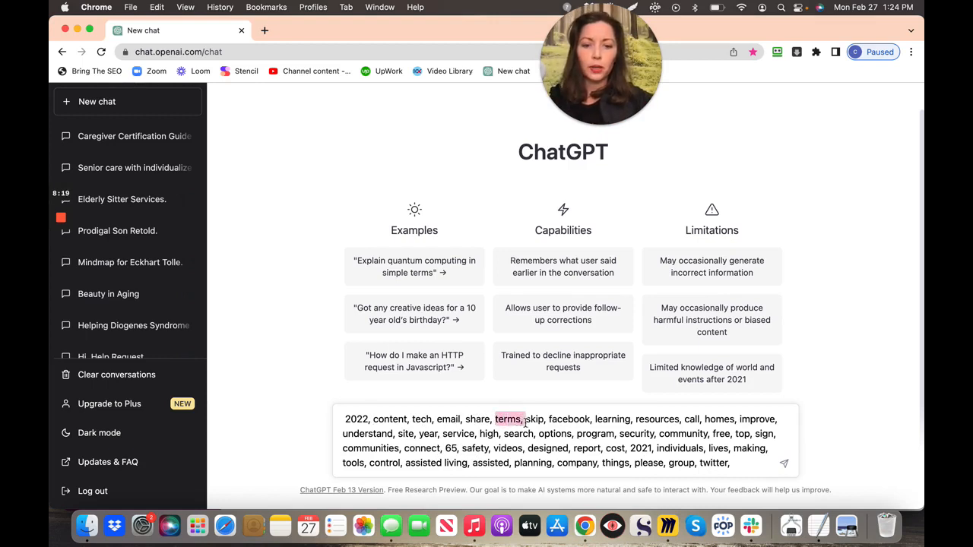
key(BackSpace)
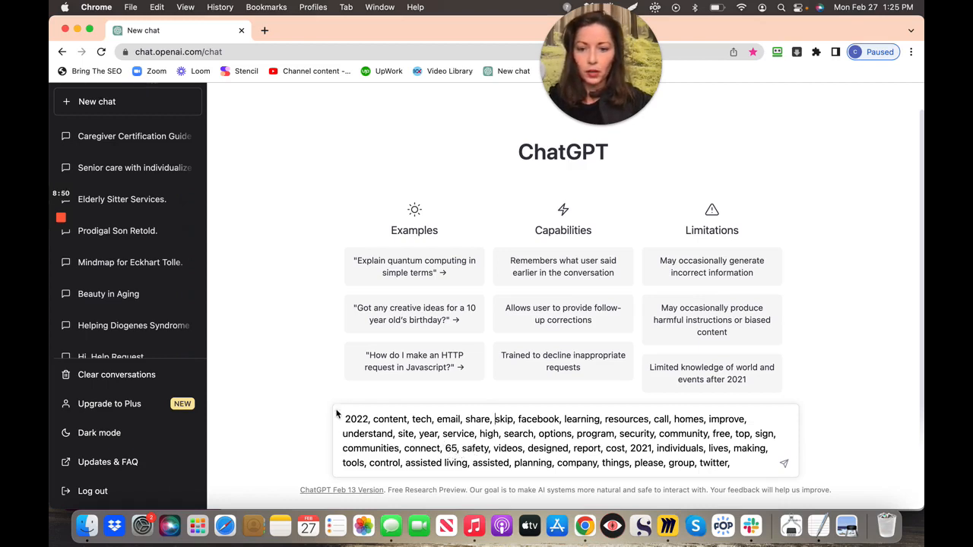
key(BackSpace)
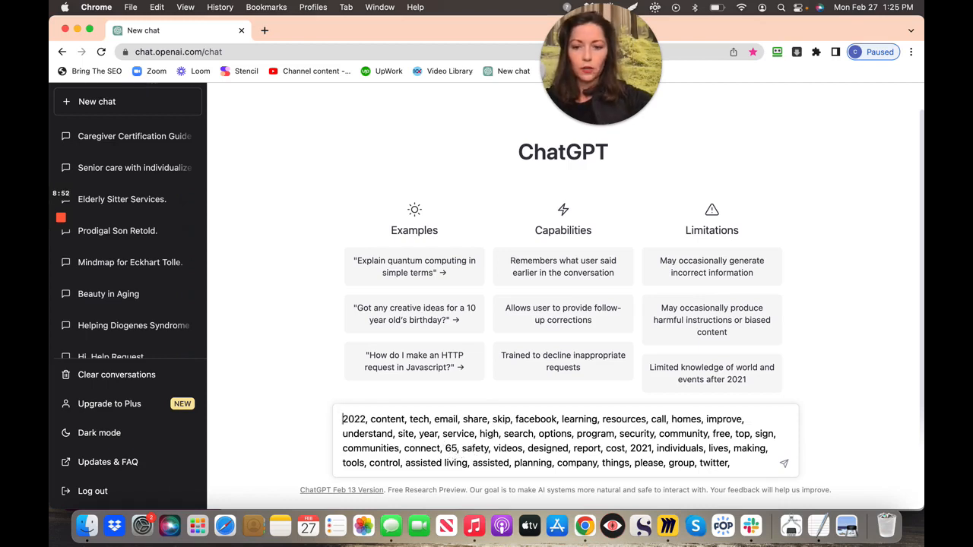
click(372, 421)
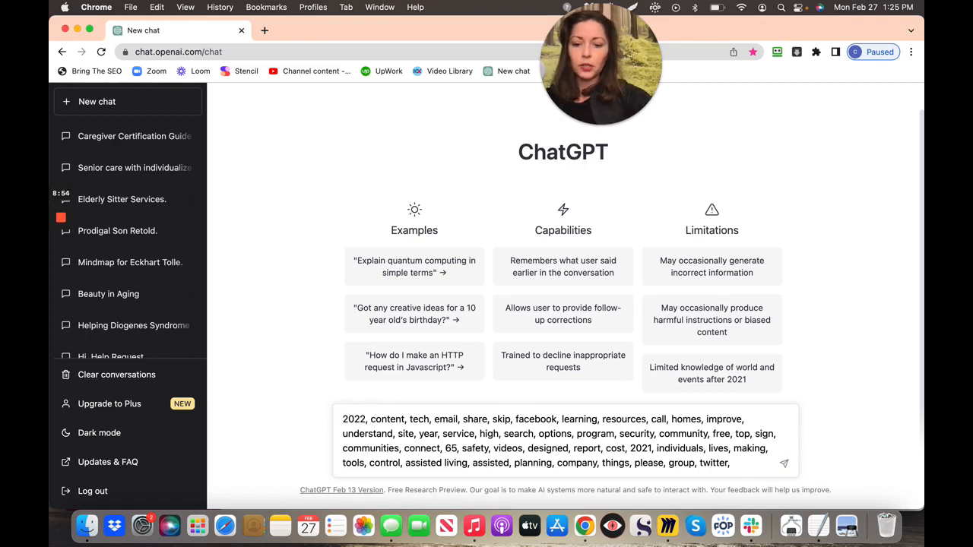
text(2023,)
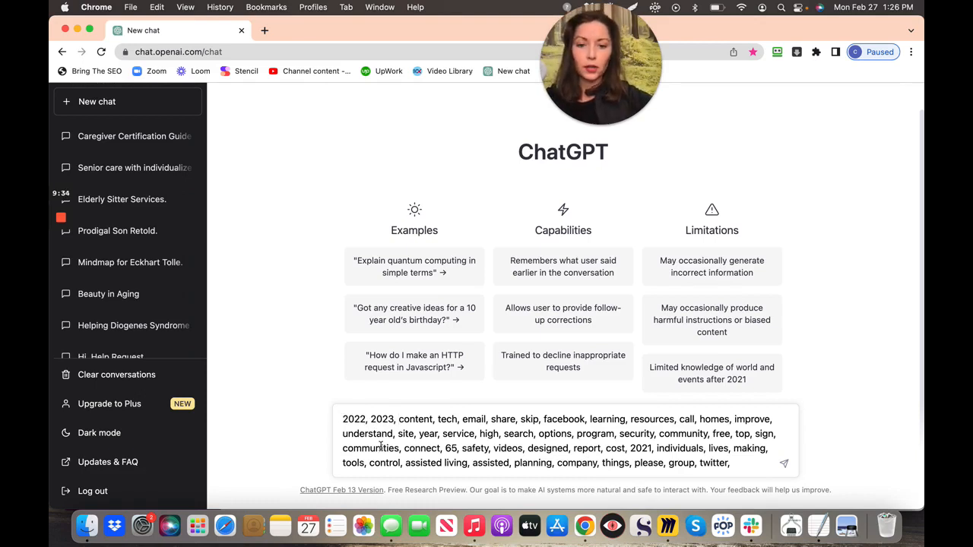
- Put 'Create a paragraph about 'technology for Seniors' using as many of these words as possible:' before the keywords
click(343, 421)
text(Pl)
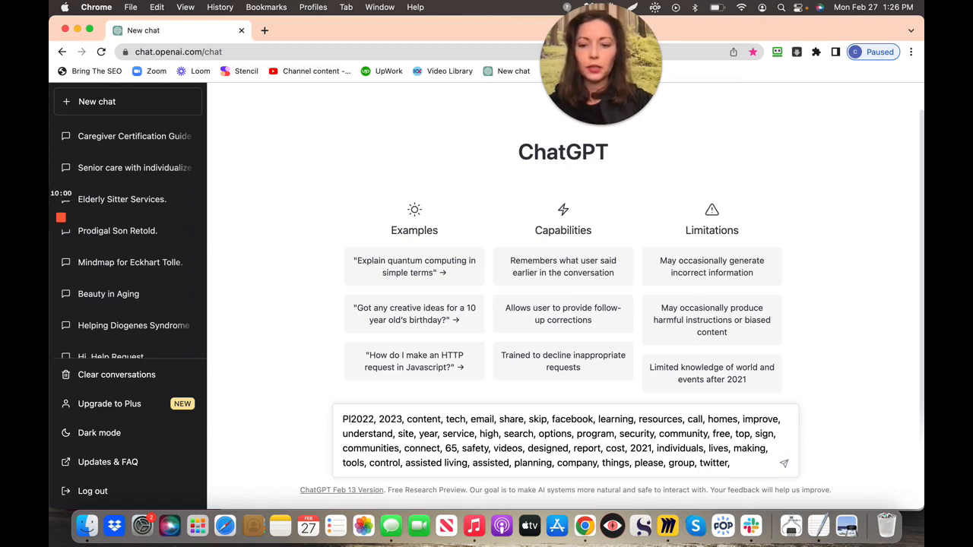
key(BackSpace)
key(BackSpace)
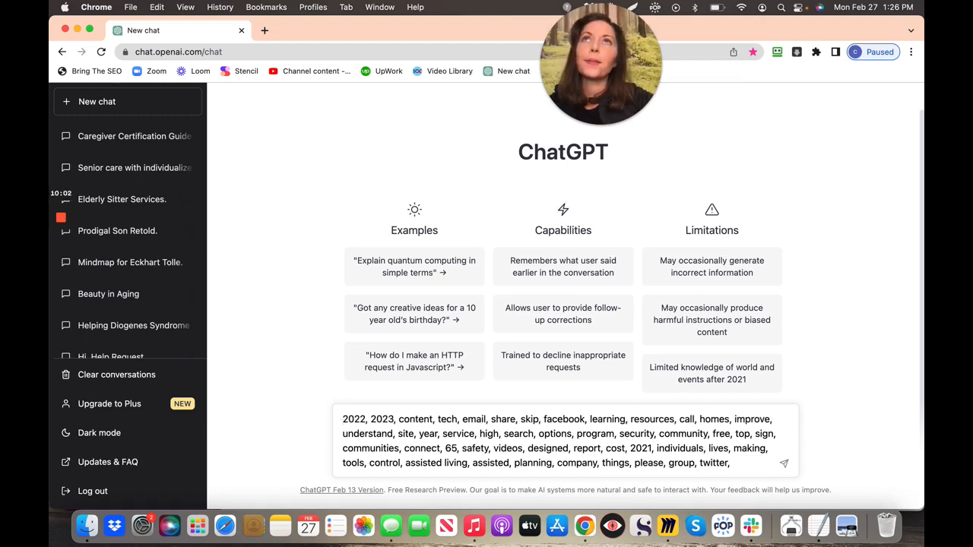
text(Create)
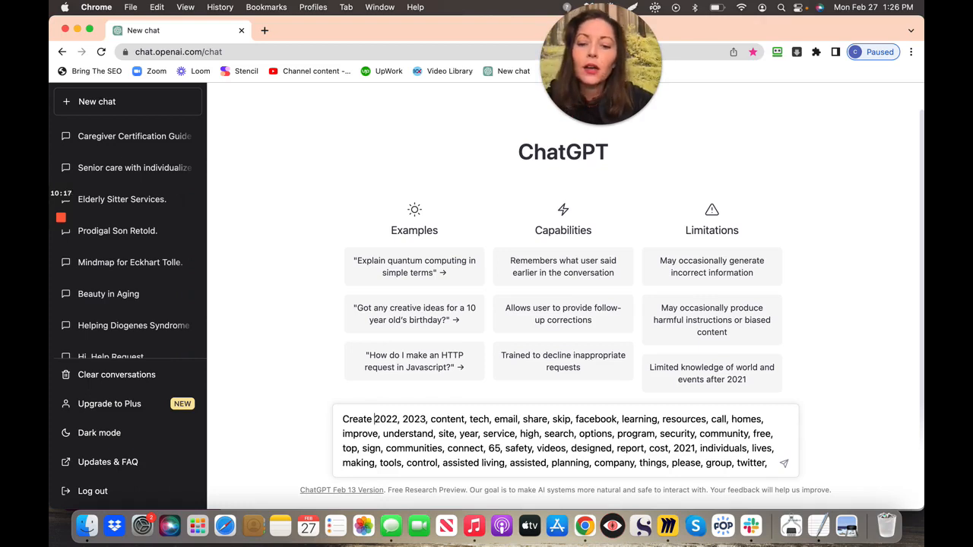
text(a paragrap)
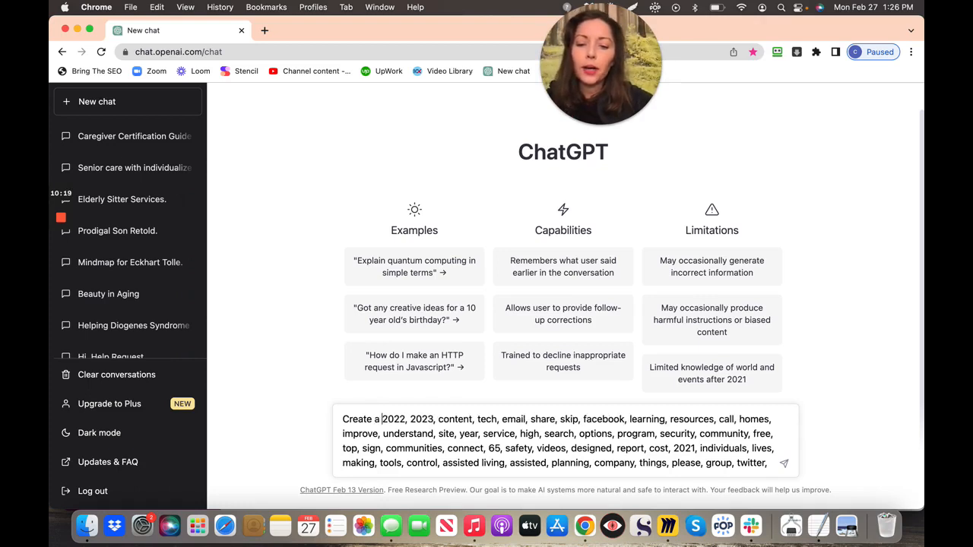
text(h )
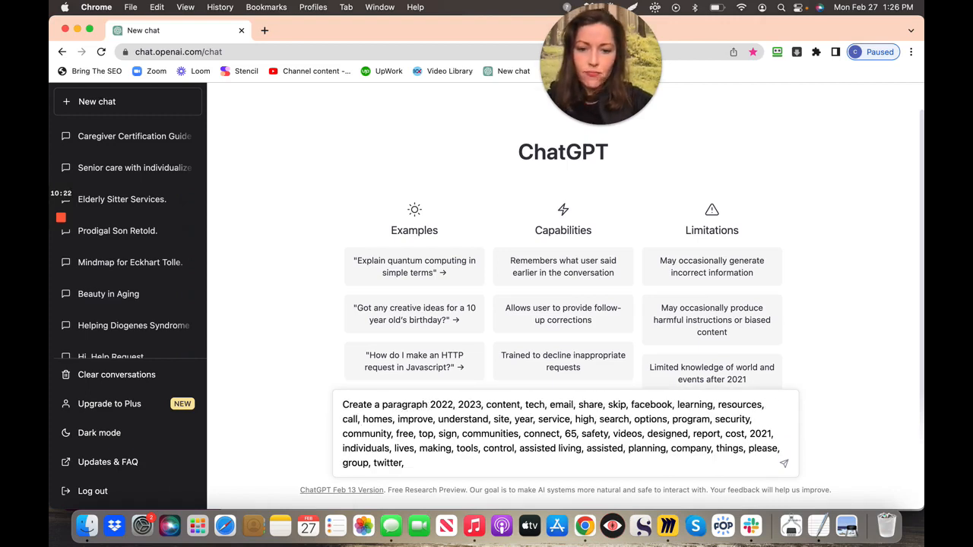
text(about )
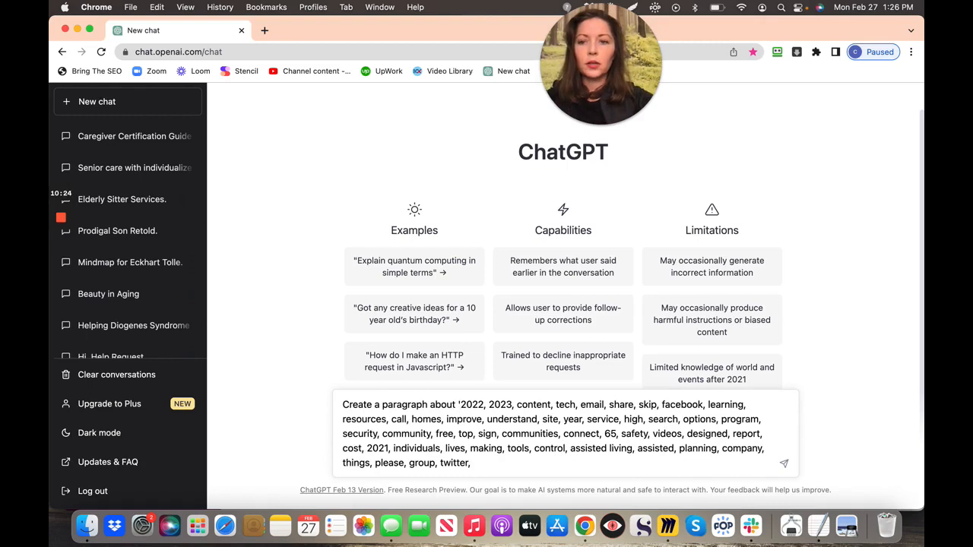
text('tecchno)
key(BackSpace)
key(BackSpace)
key(BackSpace)
key(BackSpace)
key(BackSpace)
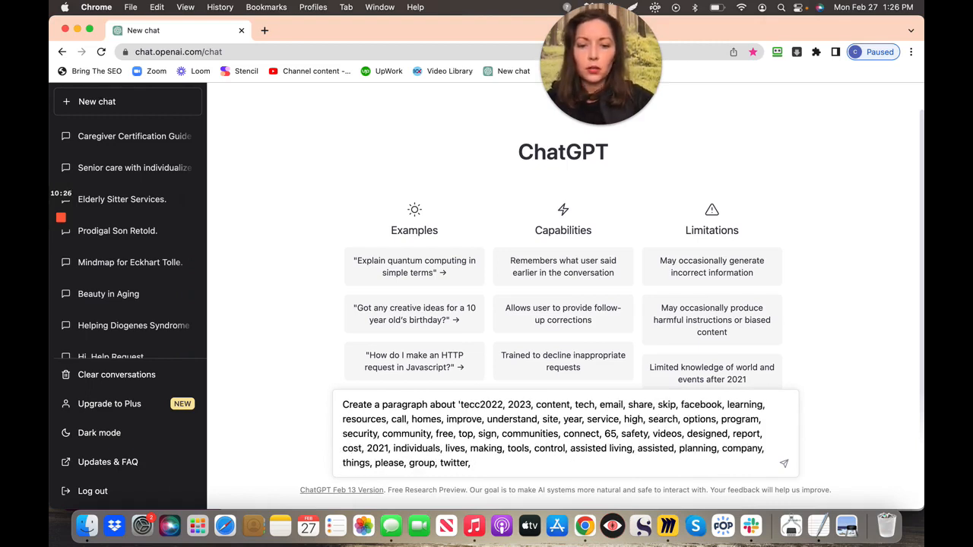
text(chnology for )
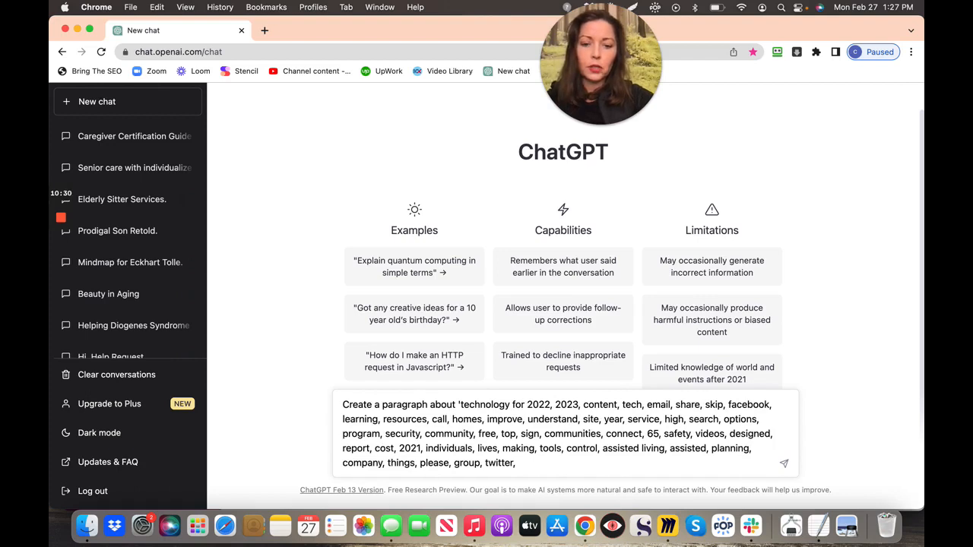
text(Senior)
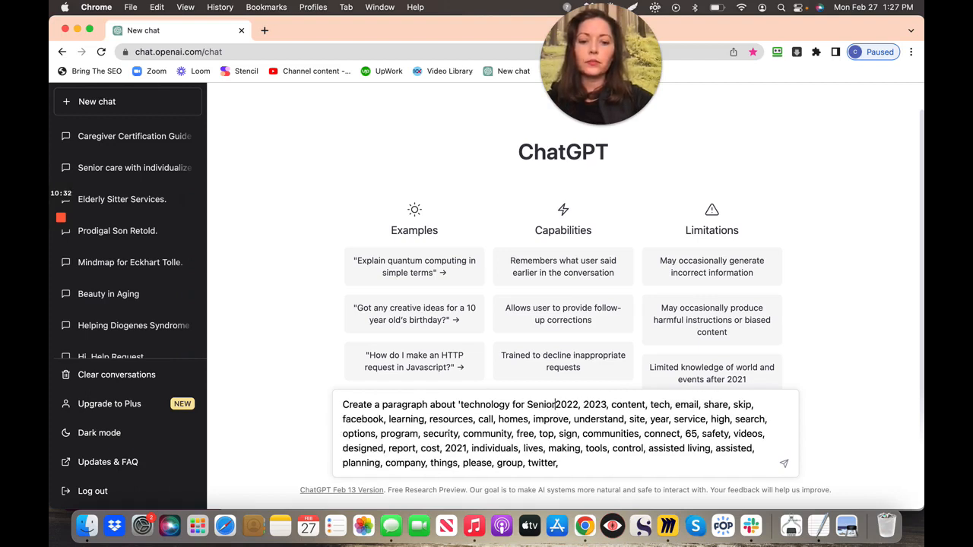
text(s' using a)
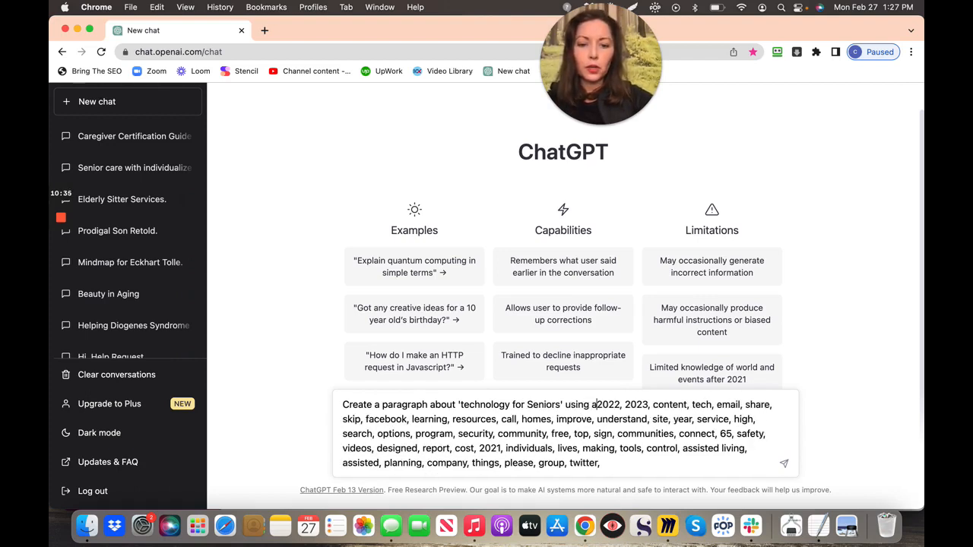
text(s)
text( many of )
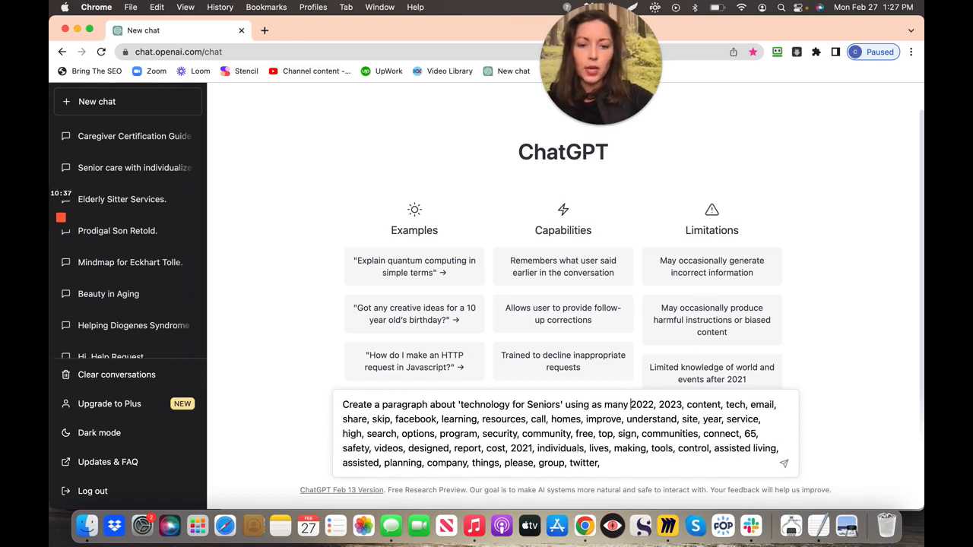
text(these wor)
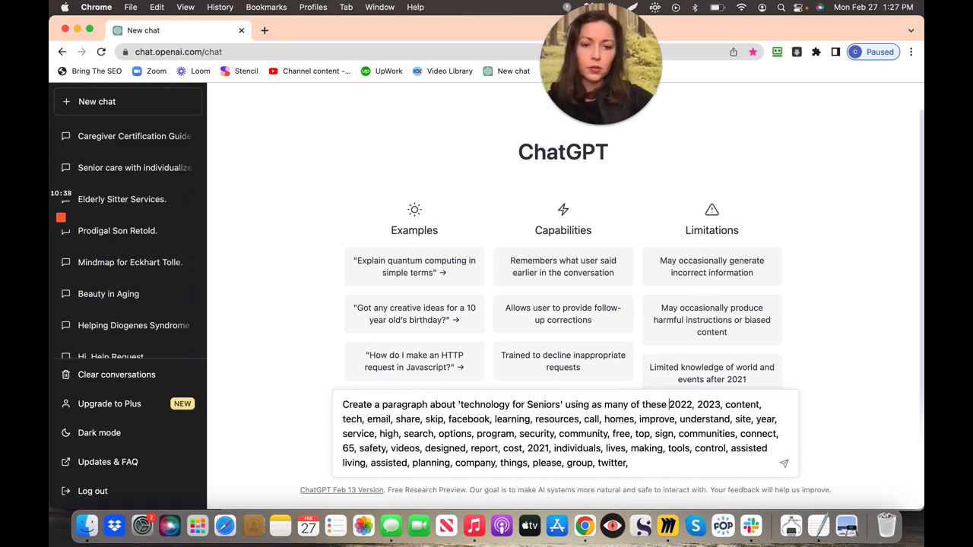
text(ds as)
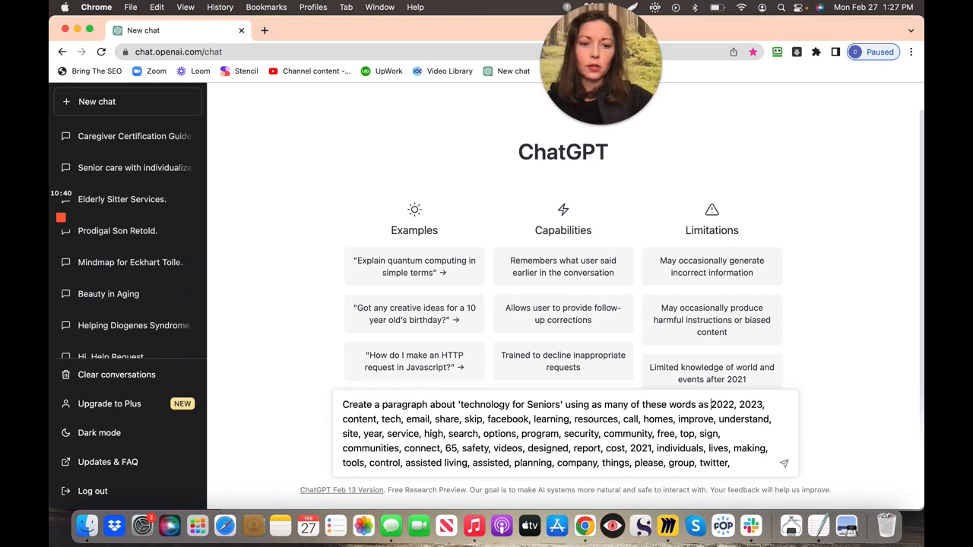
text( possible:)
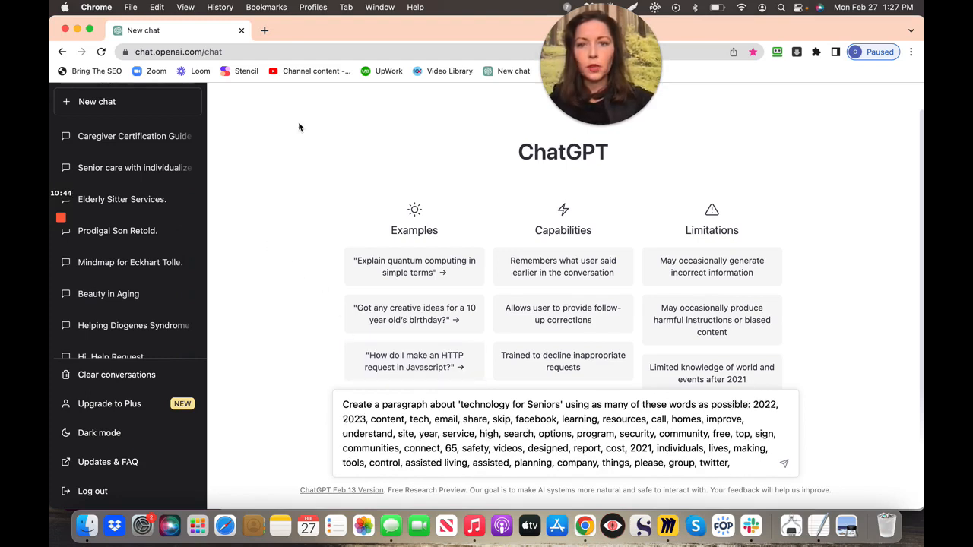
mouse_move(331, 40)
mouse_down()
mouse_move(331, 206)
mouse_move(324, 27)
mouse_up()
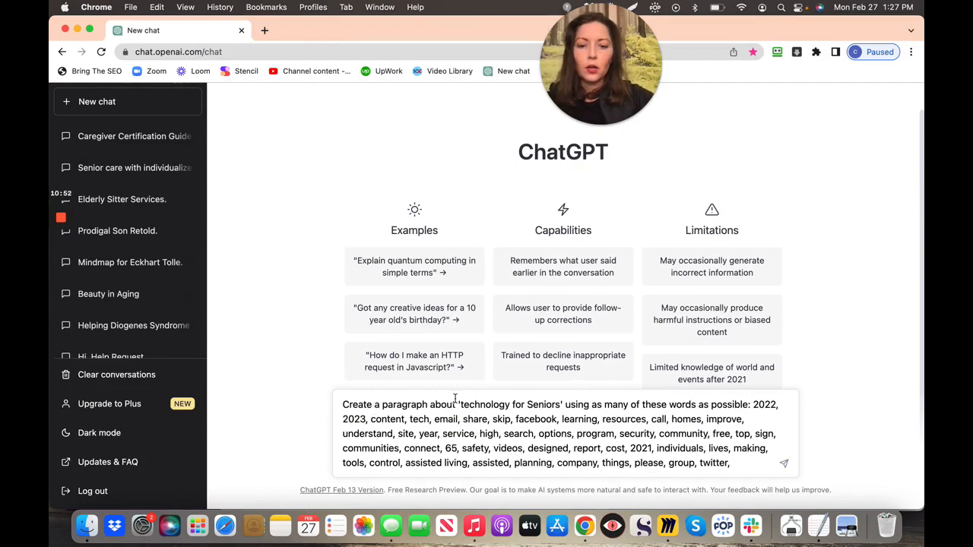
drag(373, 27, 385, 125)
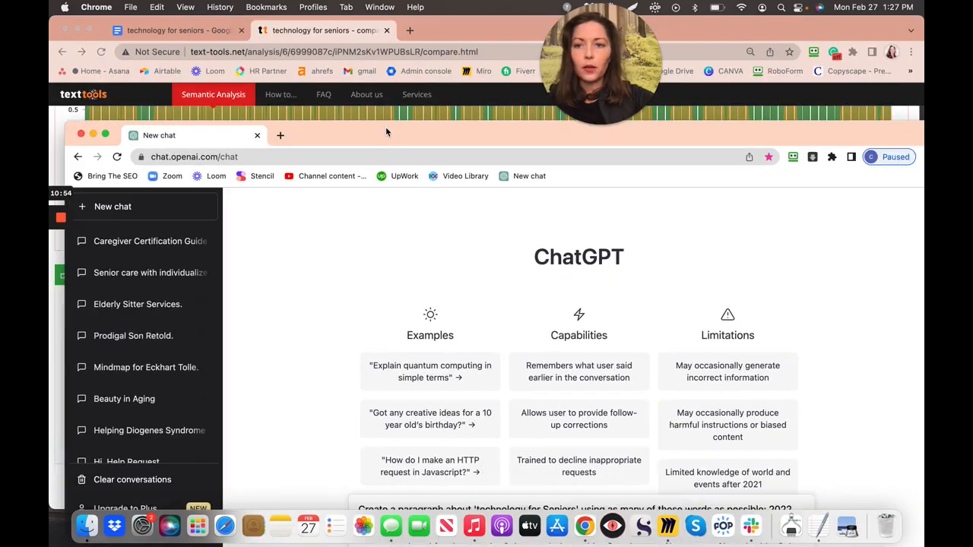
- Switch back to the technology for seniors article and scroll to its top
click(218, 33)
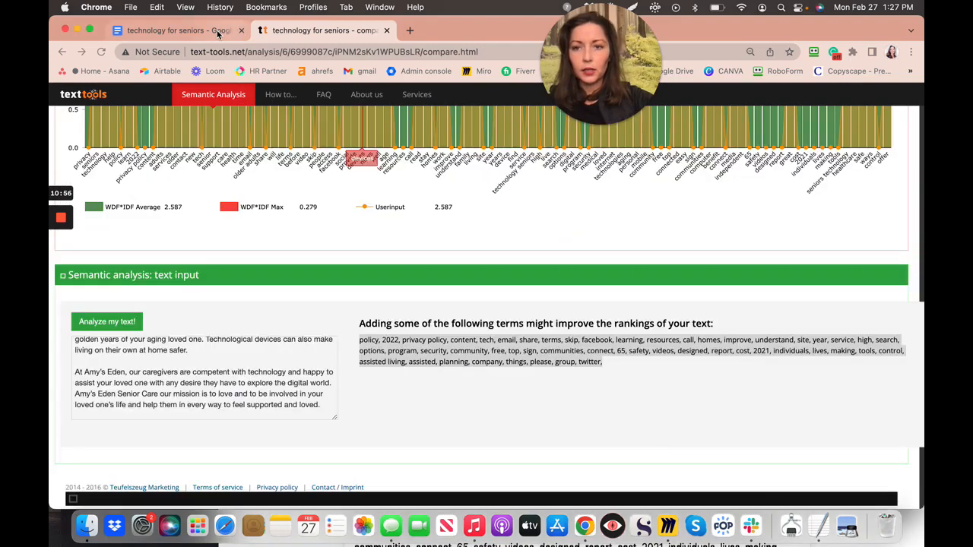
click(181, 32)
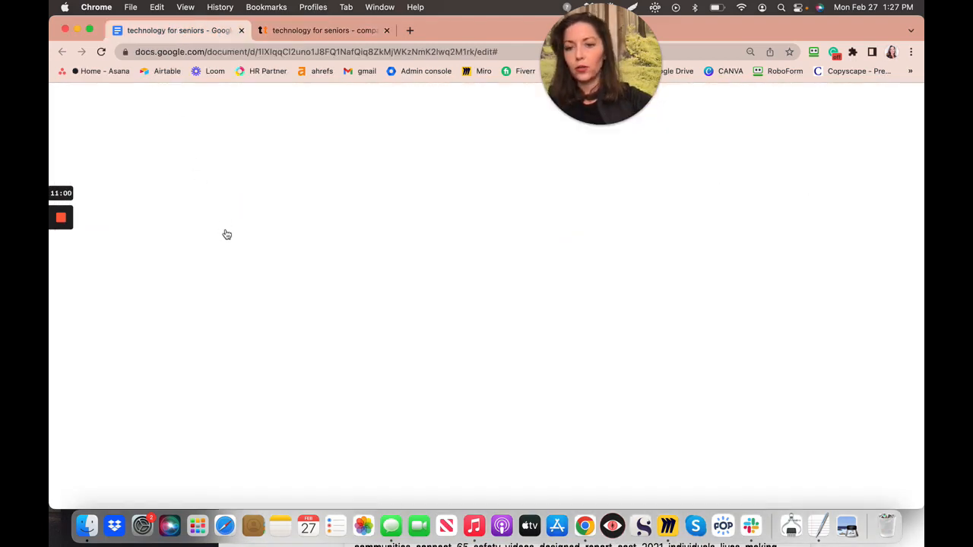
scroll(225, 234, up, 10)
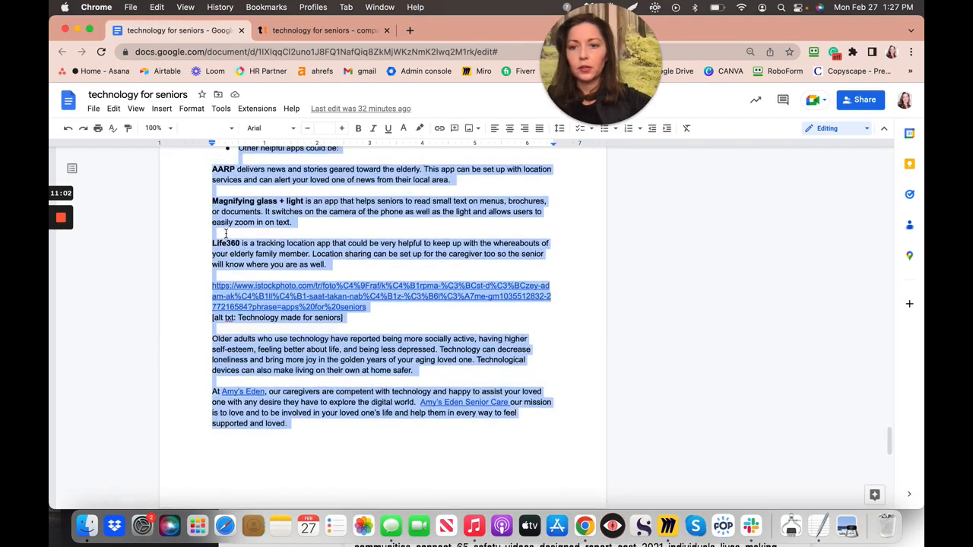
scroll(226, 233, up, 15)
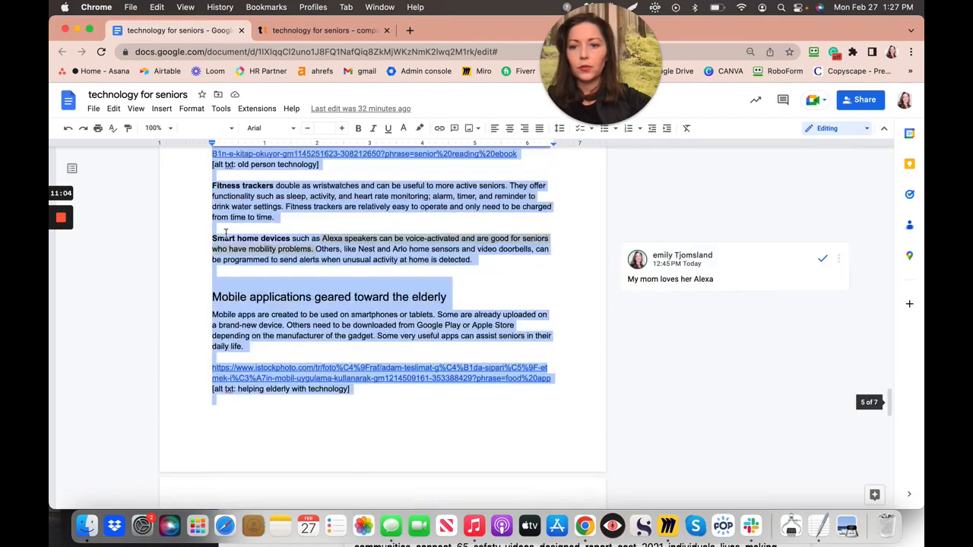
scroll(226, 233, up, 15)
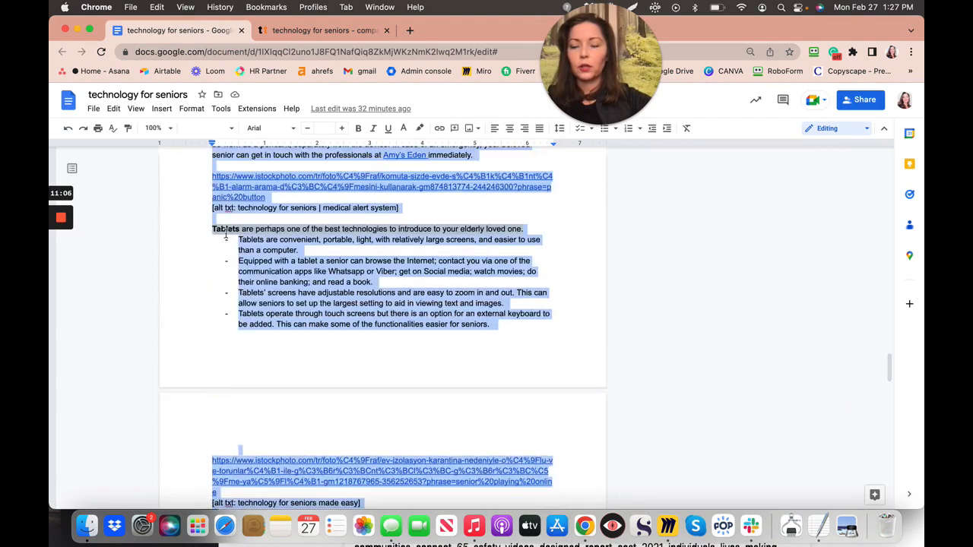
scroll(226, 234, up, 15)
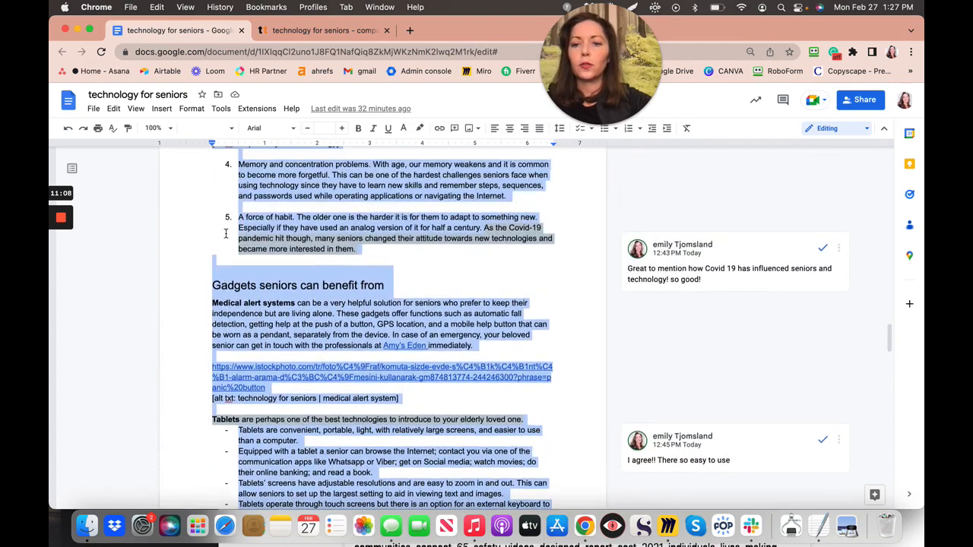
scroll(225, 234, up, 12)
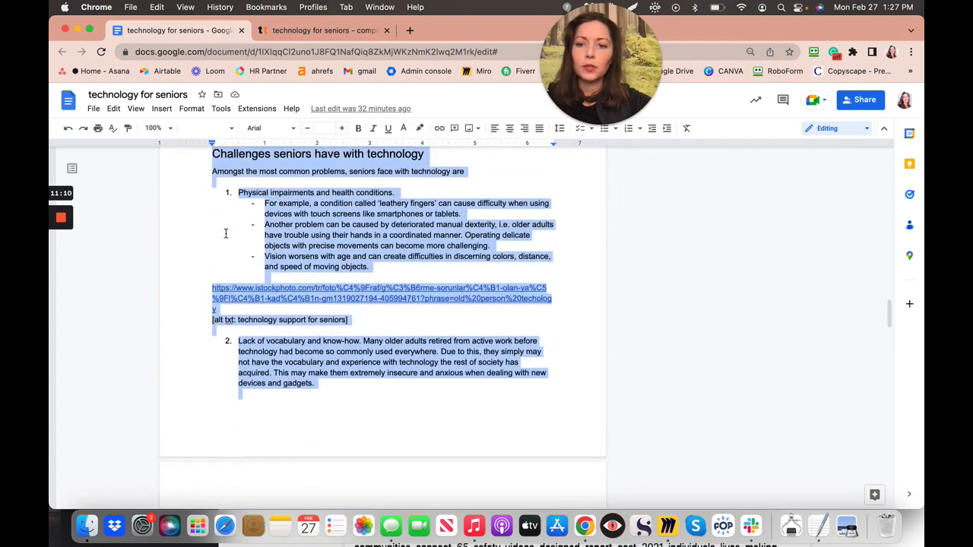
scroll(205, 267, up, 12)
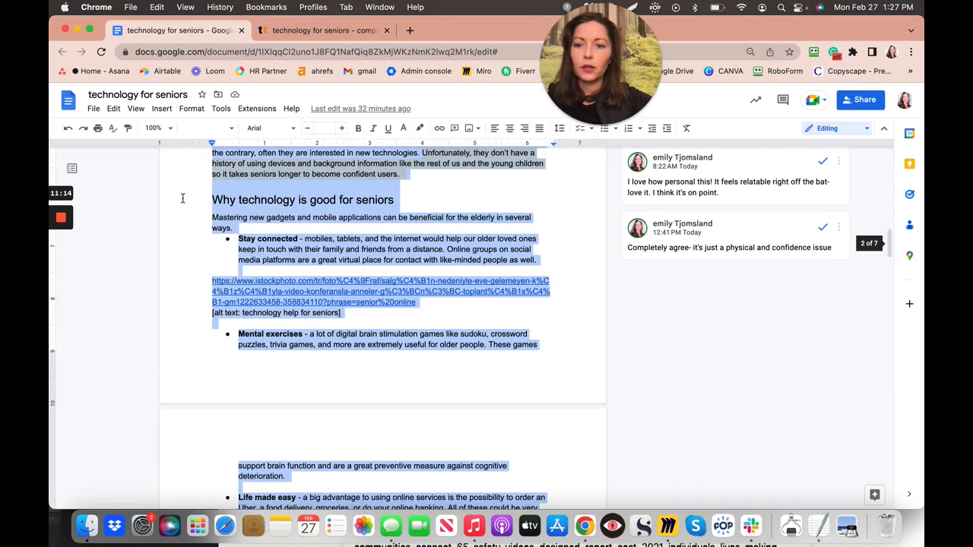
- Clear the whole-document selection and select the article's title
click(182, 199)
scroll(182, 198, up, 6)
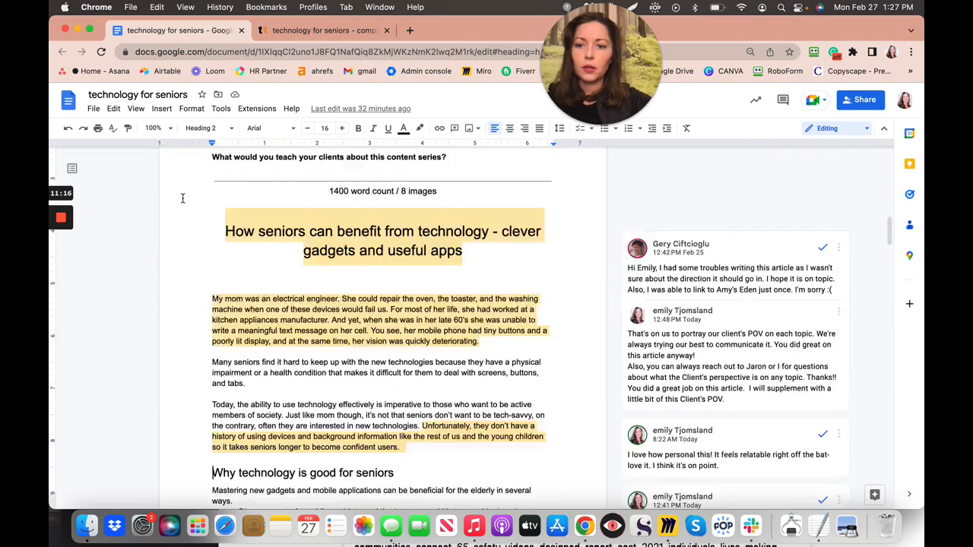
scroll(183, 198, down, 2)
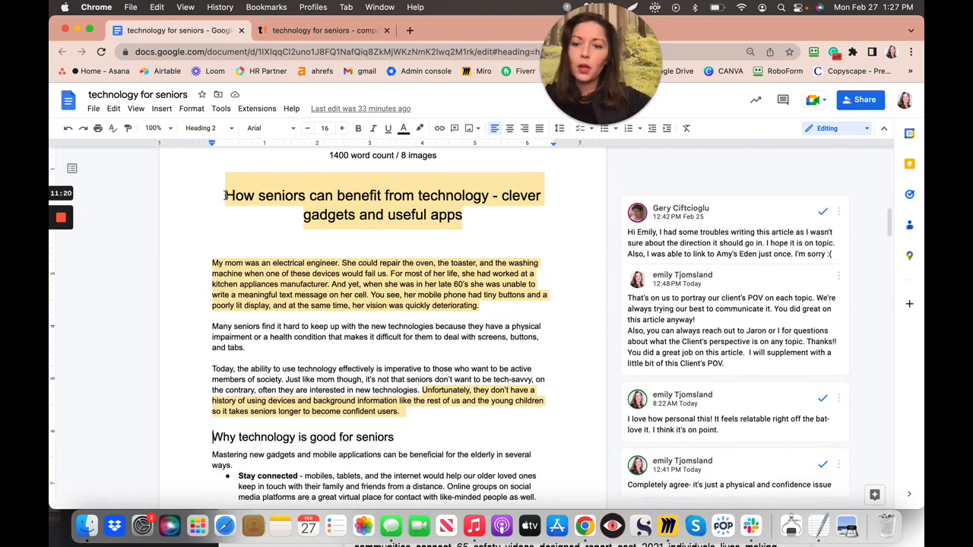
triple_click(469, 219)
key(super+c)
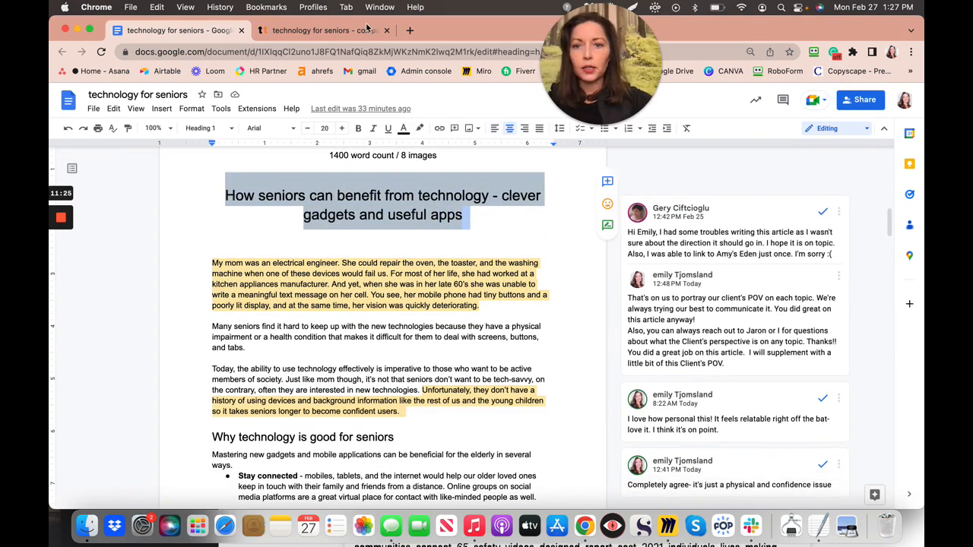
drag(465, 33, 465, 232)
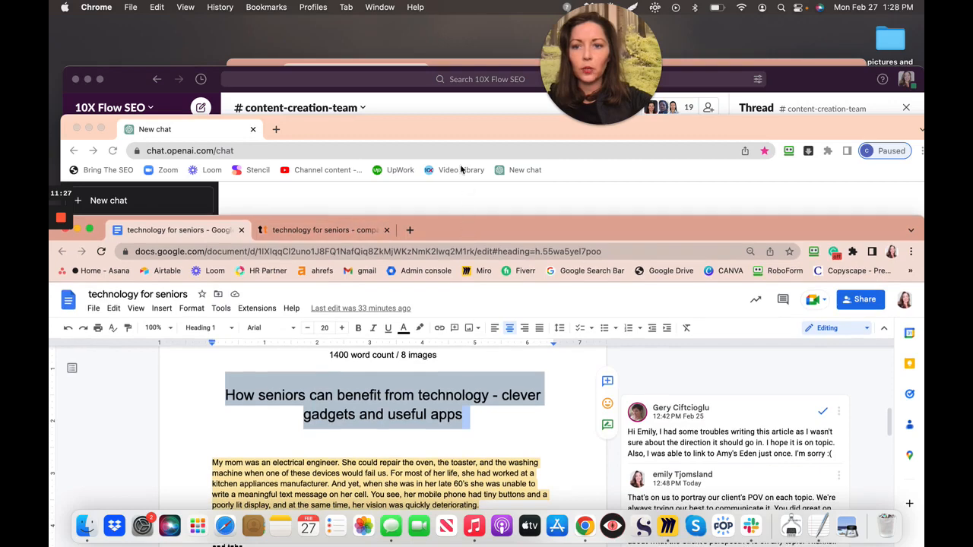
- Replace 'technology for Seniors' in the prompt with the quoted article title, join the lines, and send
click(444, 131)
drag(445, 132, 442, 7)
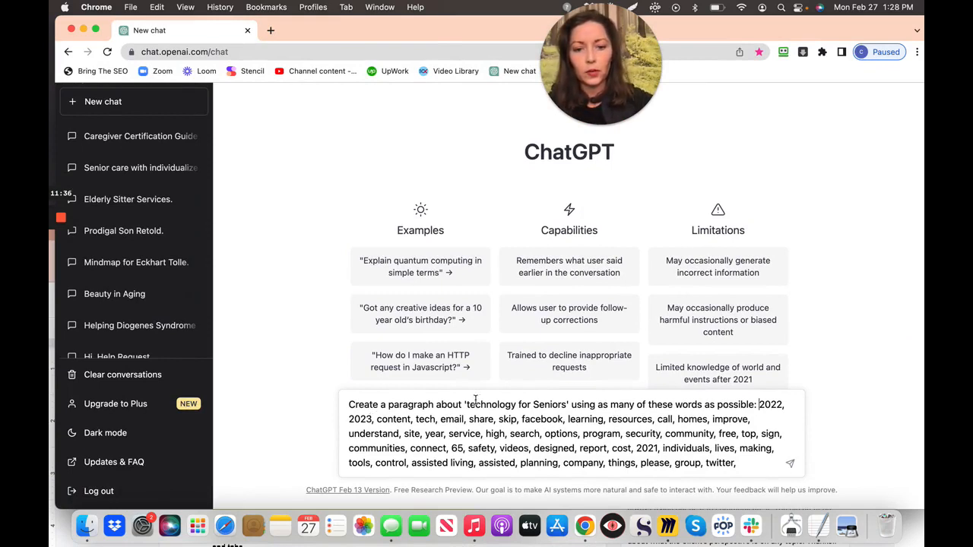
drag(465, 405, 569, 405)
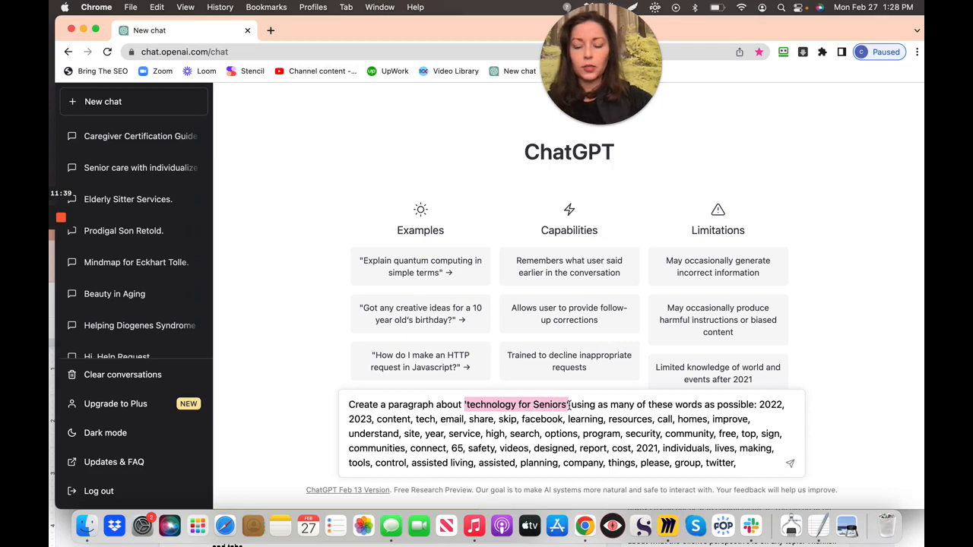
key(super+v)
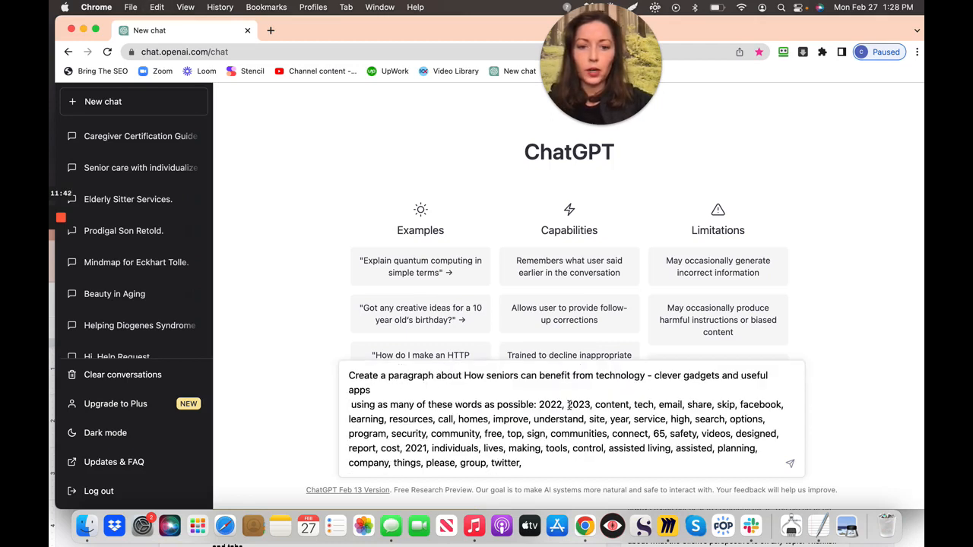
click(464, 375)
text(')
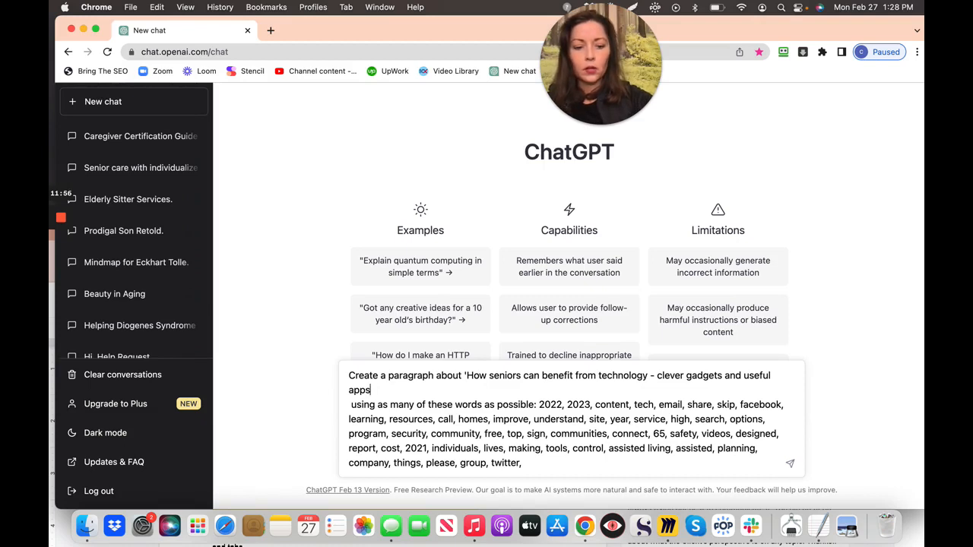
click(352, 405)
key(BackSpace)
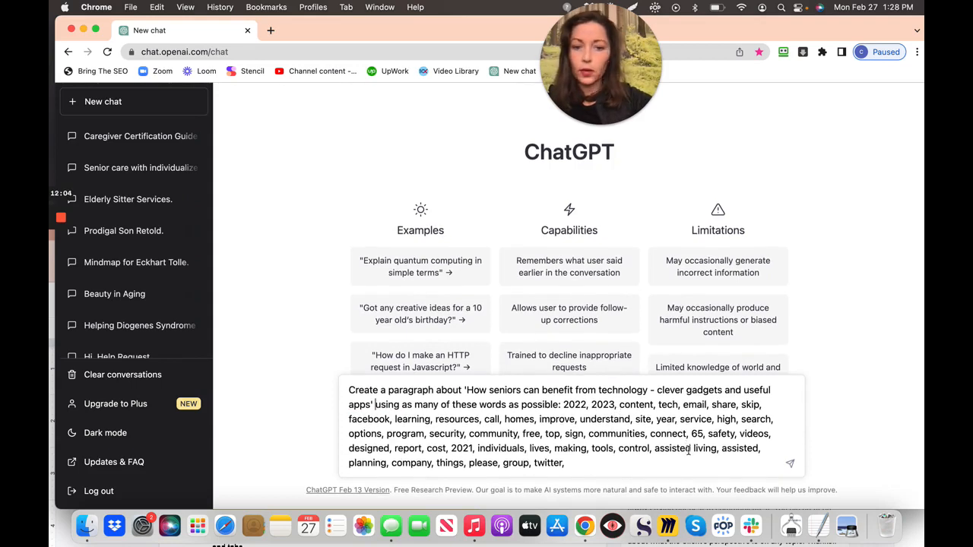
click(792, 464)
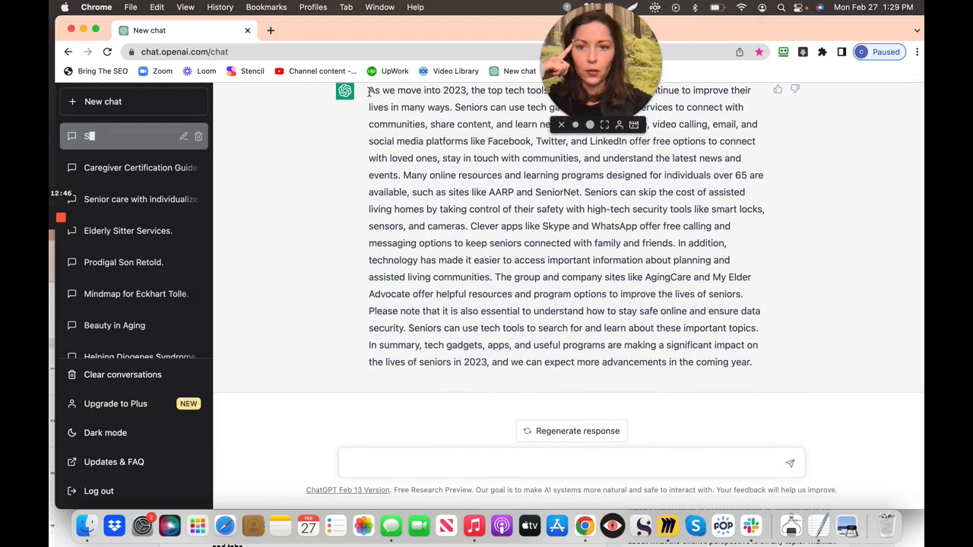
- Select the generated 2023 tech-tools paragraph and bring the Google Docs article in front
drag(371, 92, 743, 383)
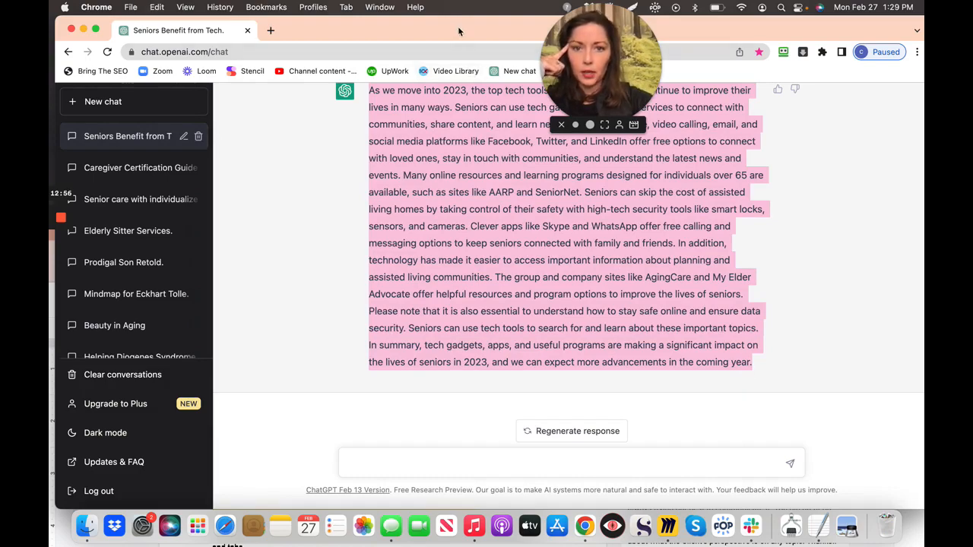
drag(459, 34, 505, 341)
drag(509, 240, 507, 34)
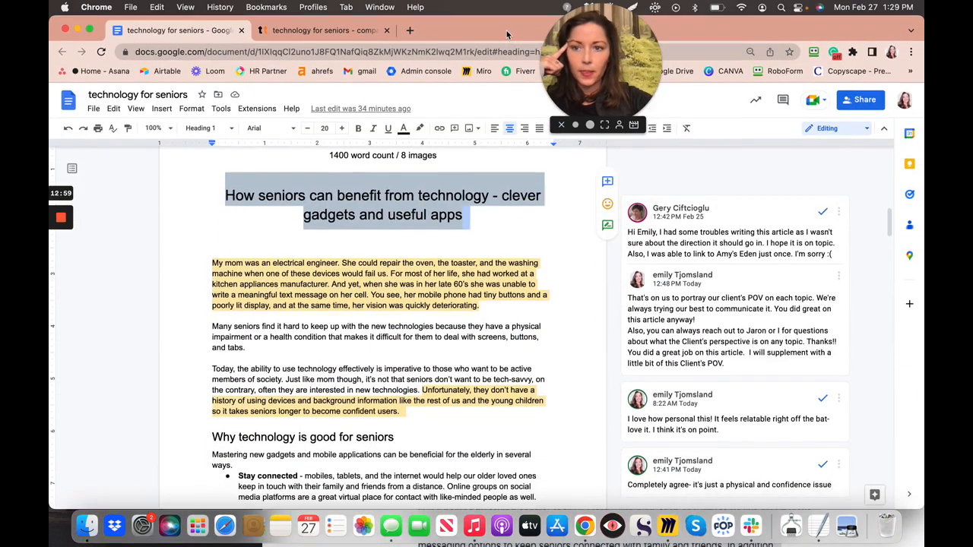
- Deselect the title and scroll down to the headline analyzer screenshot on the last page
click(444, 248)
scroll(472, 238, down, 20)
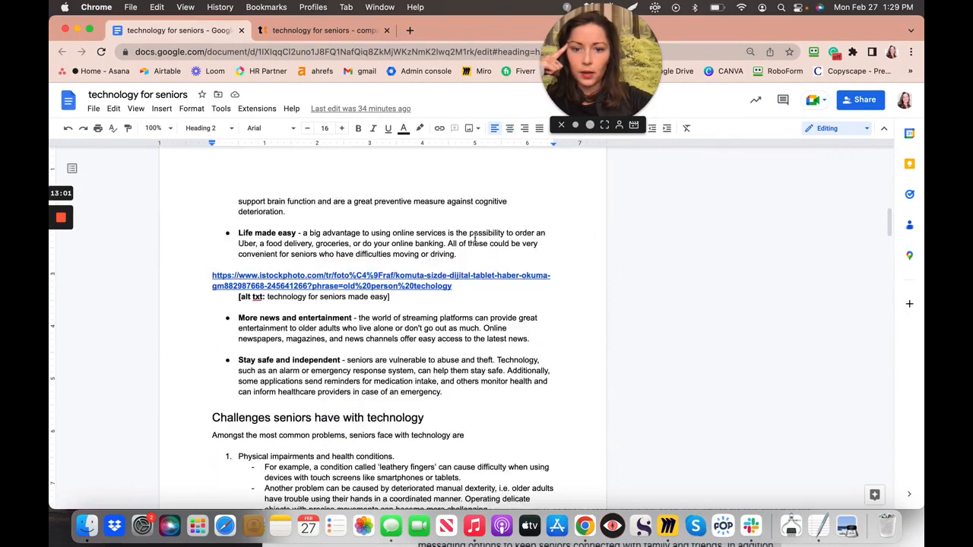
scroll(473, 237, up, 15)
scroll(474, 238, down, 2)
scroll(474, 238, down, 10)
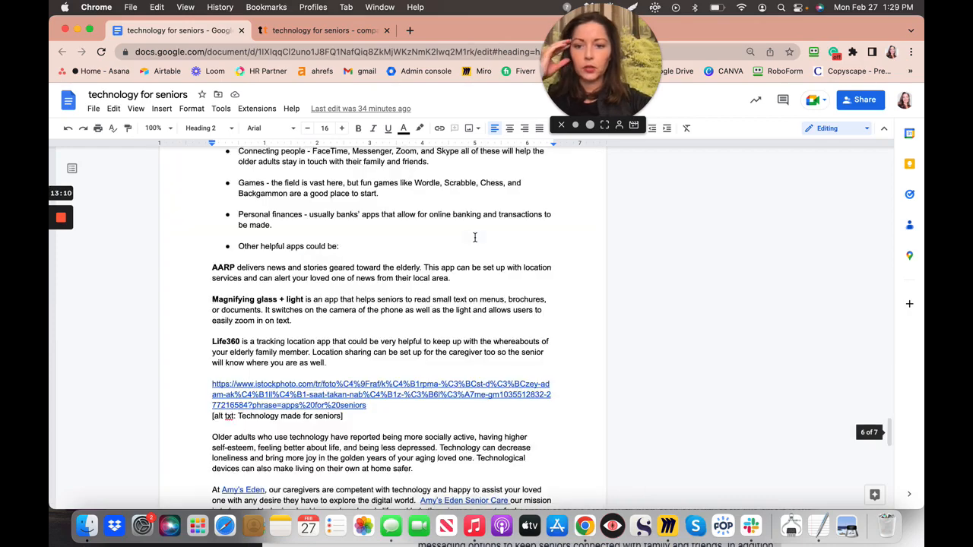
scroll(474, 238, down, 5)
scroll(474, 238, down, 6)
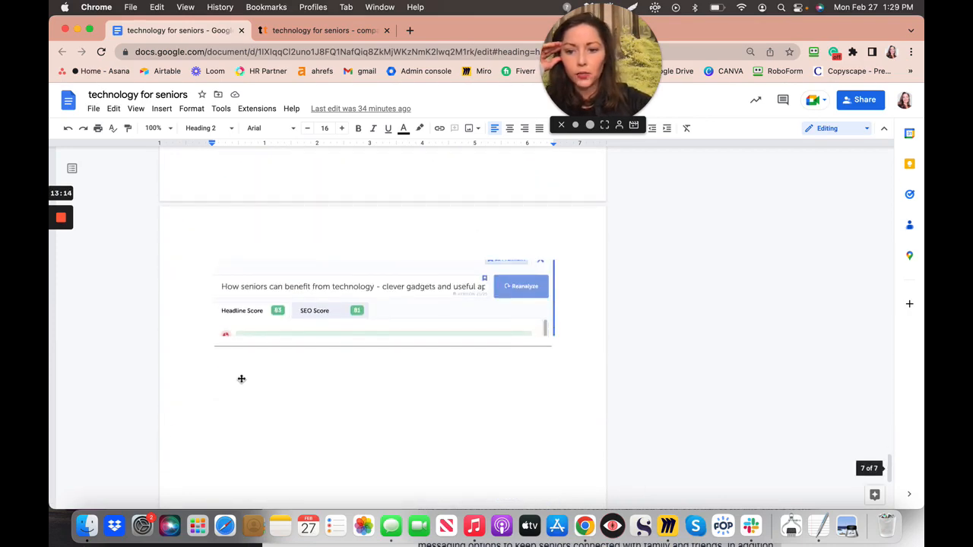
- Paste the ChatGPT paragraph on a new line below the headline analyzer screenshot
click(224, 371)
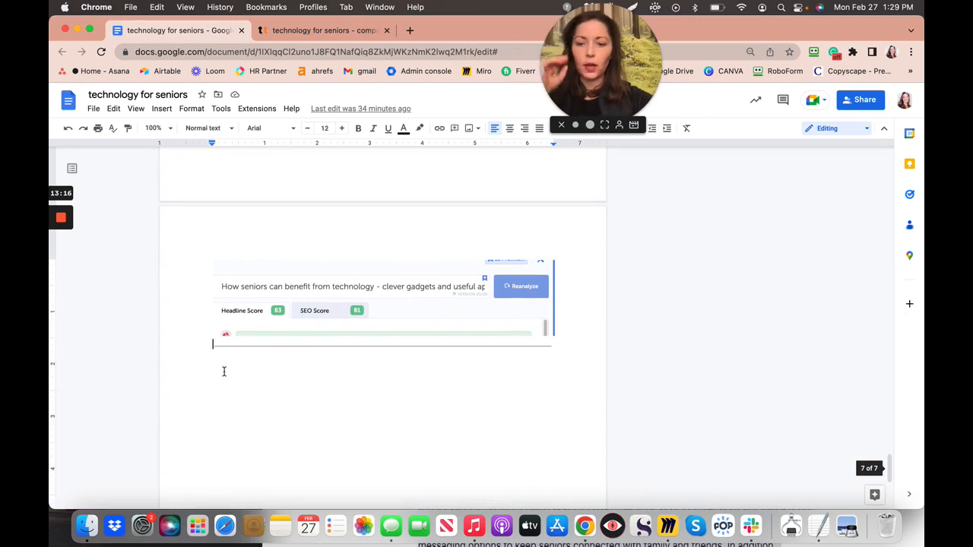
click(560, 362)
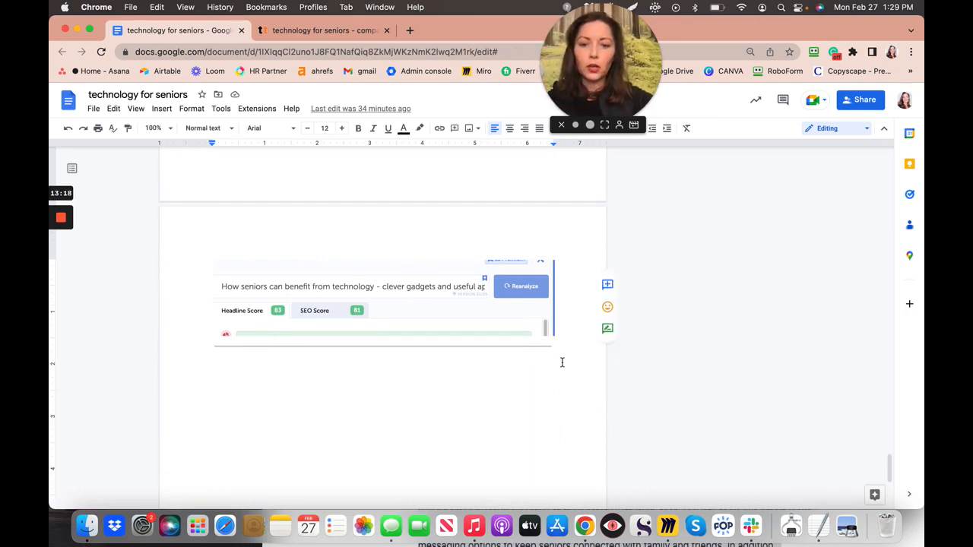
click(561, 362)
key(Return)
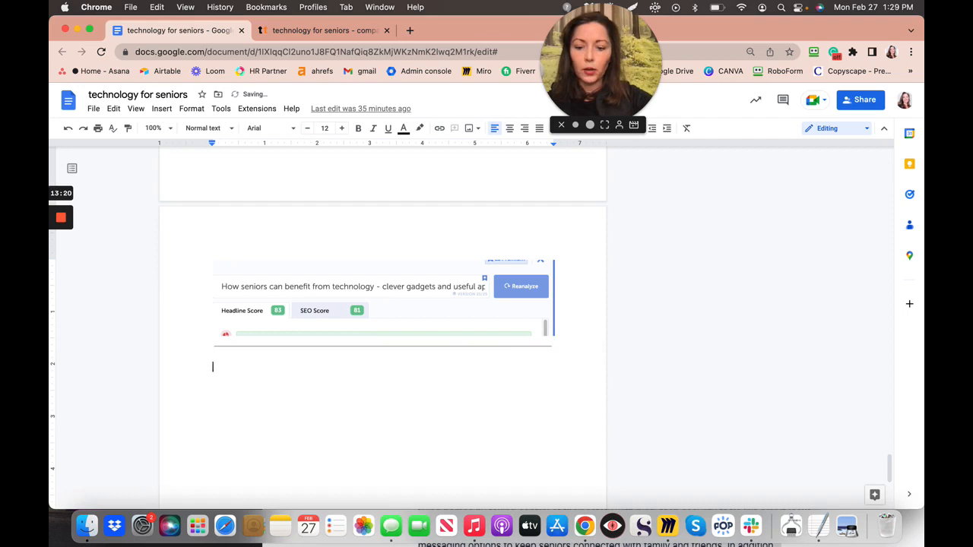
text(As we move into 2023, the top tech tools available for seniors continue to improve their lives in many ways. Seniors can use tech gadgets, apps, and services to connect with communities, share content, and learn new things. For instance, video calling, email, and social media platforms like Facebook, Twitter, and LinkedIn offer free options to connect with loved ones, stay in touch with communities, and understand the latest news and events. Many online resources and learning programs designed for individuals over 65 are available, such as sites like AARP and SeniorNet. Seniors can skip the cost of assisted living homes by taking control of their safety with high-tech security tools like smart locks, sensors, and cameras. Clever apps like Skype and WhatsApp offer free calling and messaging options to keep seniors connected with family and friends. In addition, technology has made it easier to access important information about planning and assisted living communities. The group and company sites like AgingCare and My Elder Advocate offer helpful resources and program options to improve the lives of seniors. Please note that it is also essential to understand how to stay safe online and ensure data security. Seniors can use tech tools to search for and learn about these important topics. In summary, tech gadgets, apps, and useful programs are making a significant impact on the lives of seniors in 2023, and we can expect more advancements in the coming year.)
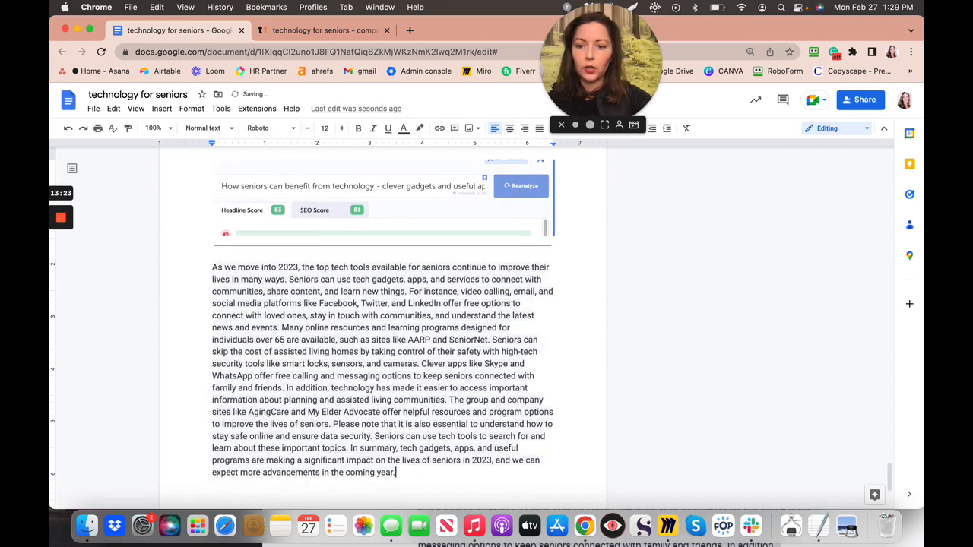
- Set the pasted paragraph's highlight colour to none
click(212, 266)
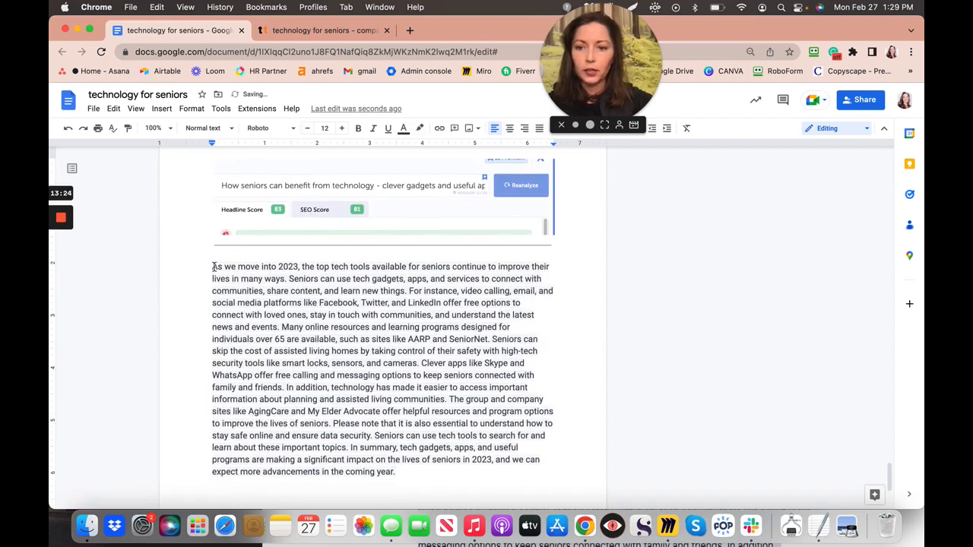
shift+click(358, 302)
shift+click(444, 435)
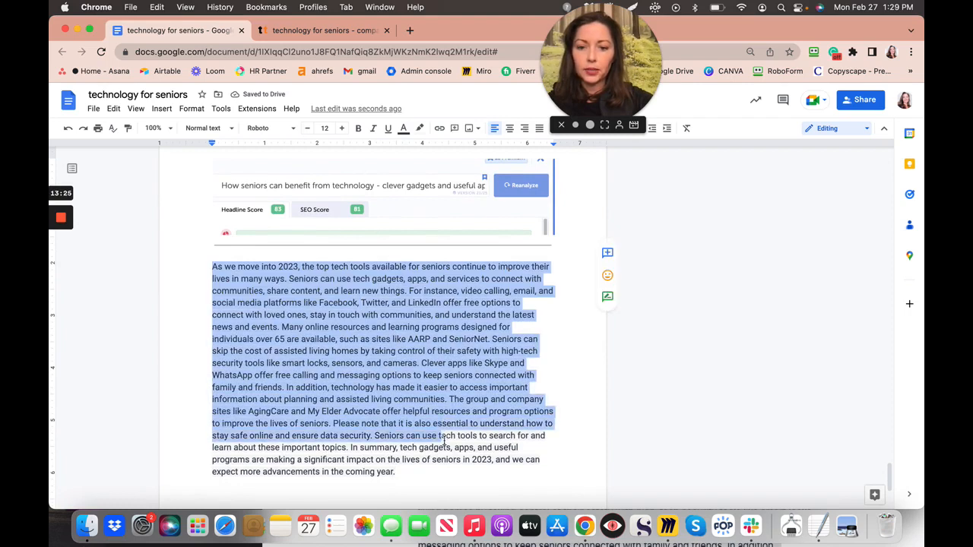
drag(444, 437, 450, 515)
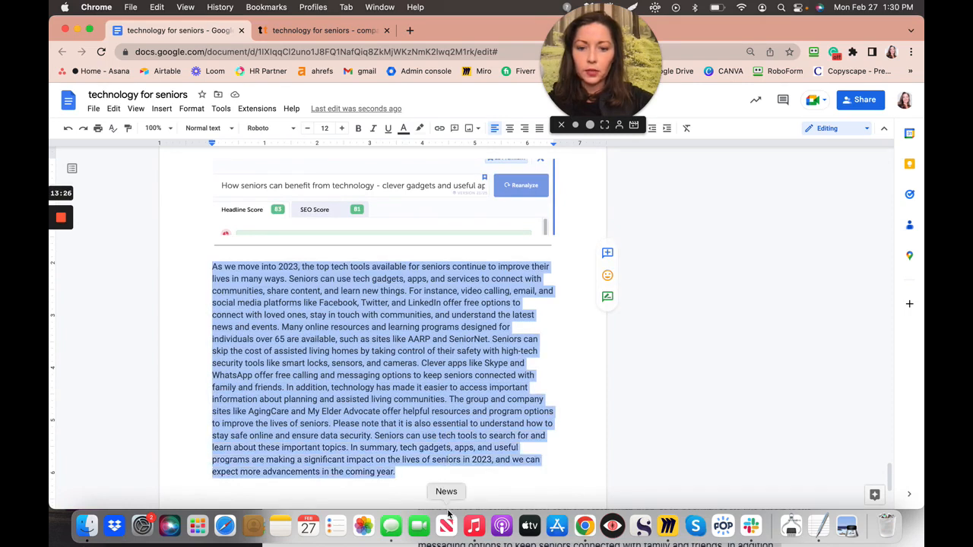
click(421, 129)
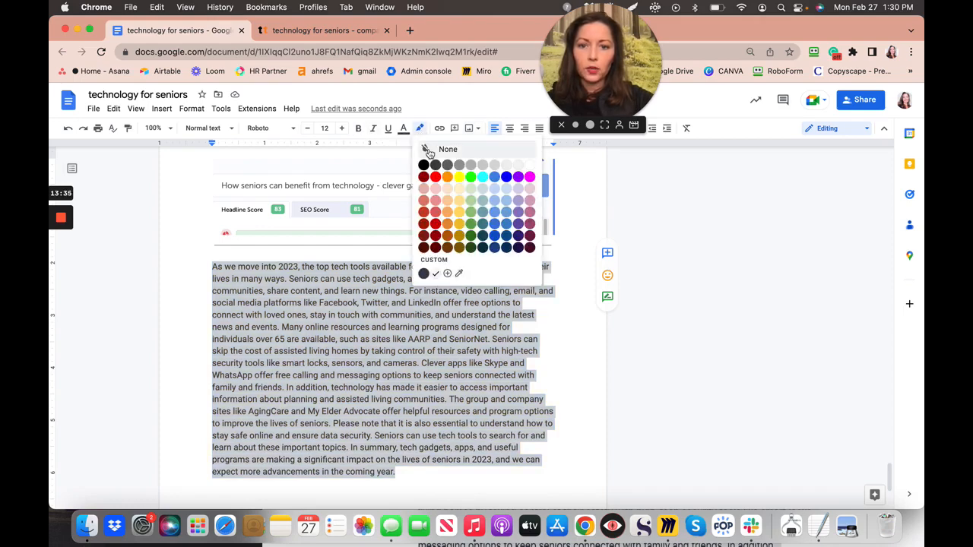
click(430, 151)
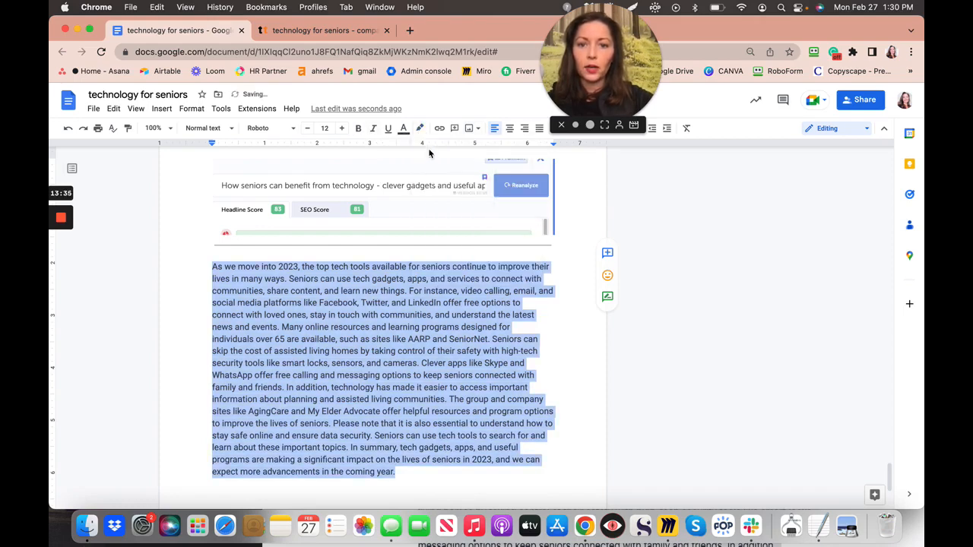
click(555, 271)
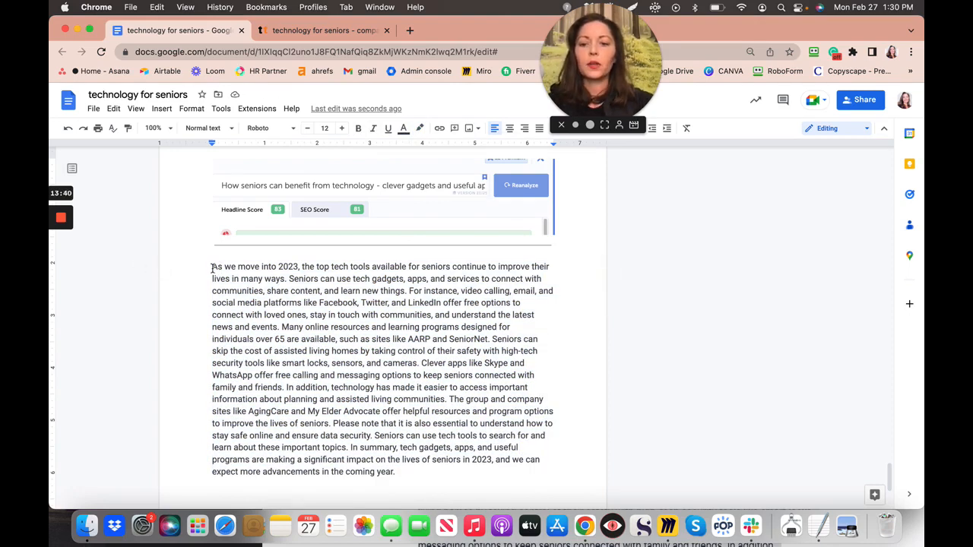
scroll(214, 266, up, 2)
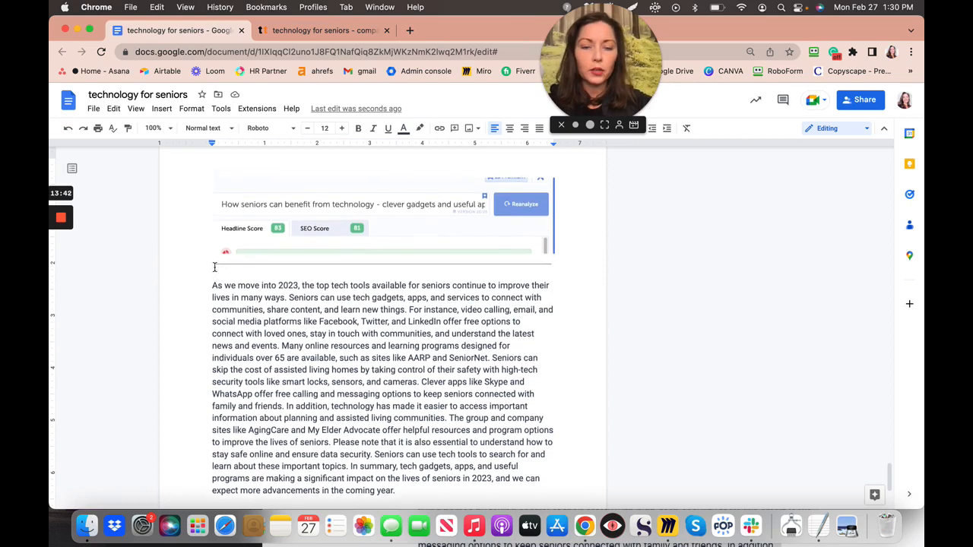
scroll(214, 266, up, 7)
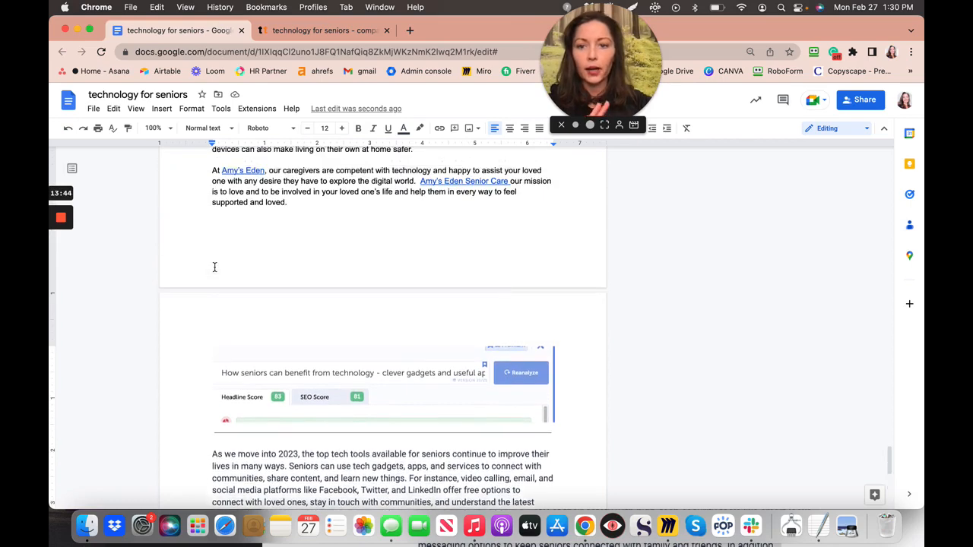
scroll(214, 266, up, 1)
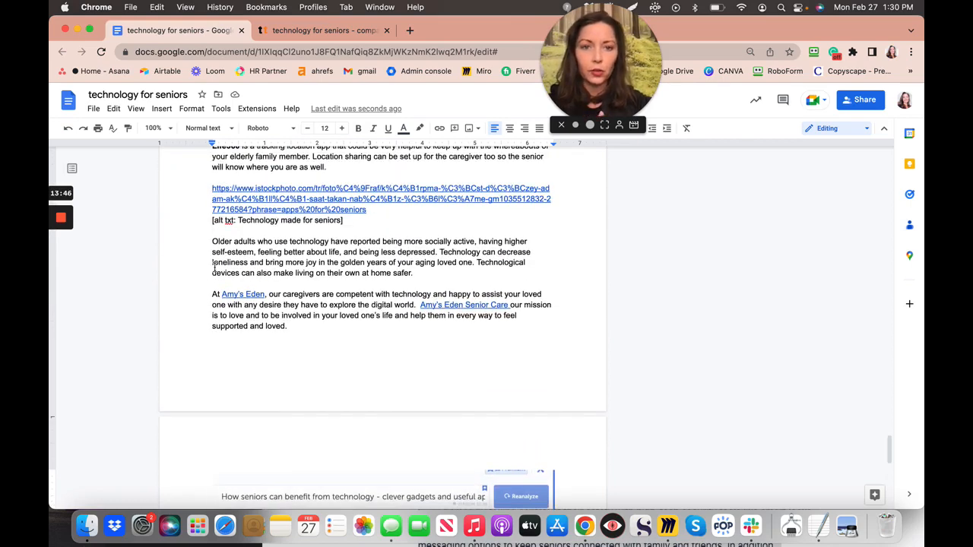
scroll(214, 266, up, 1)
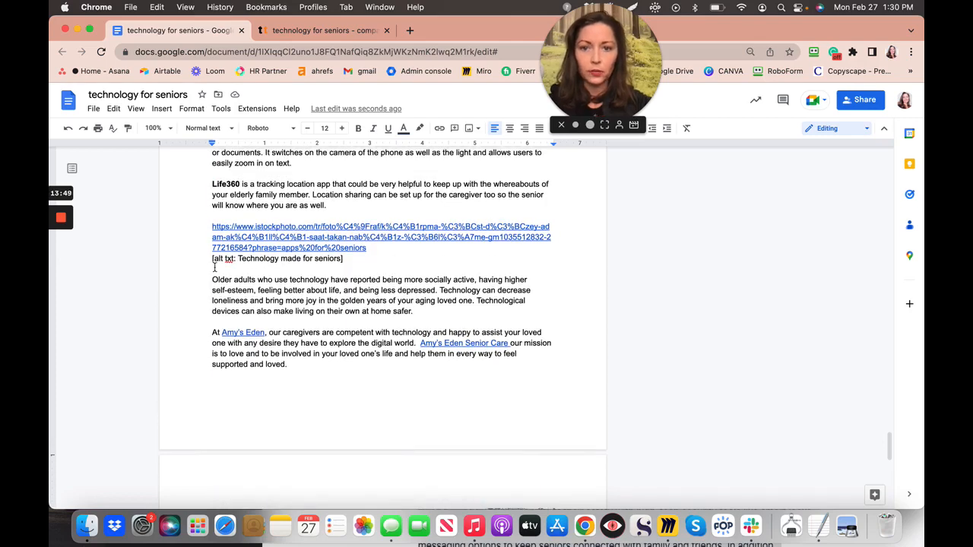
scroll(214, 268, up, 4)
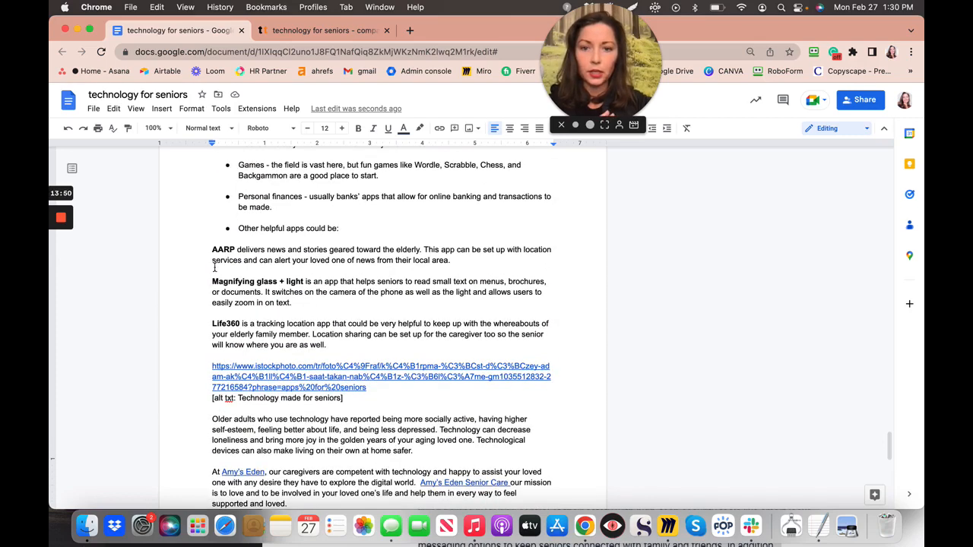
scroll(214, 266, down, 8)
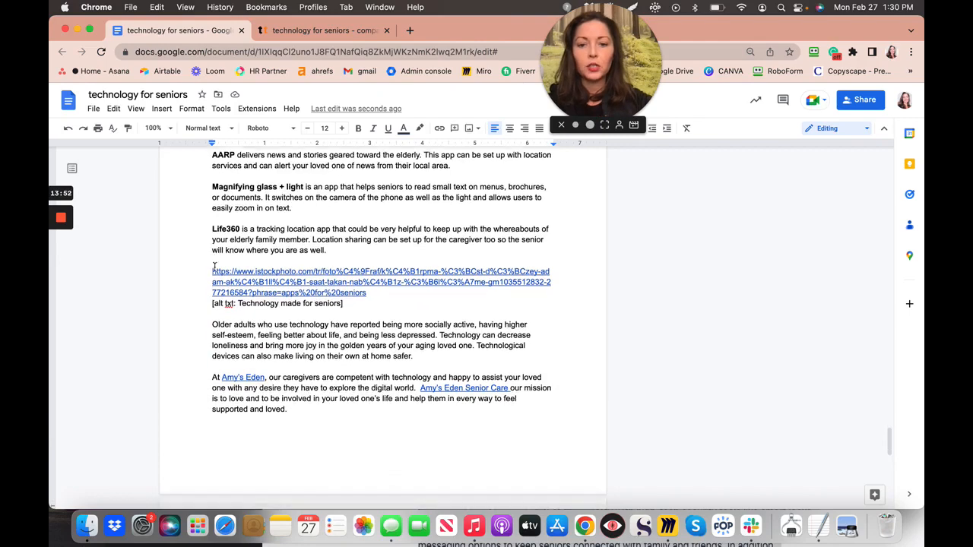
scroll(214, 267, down, 6)
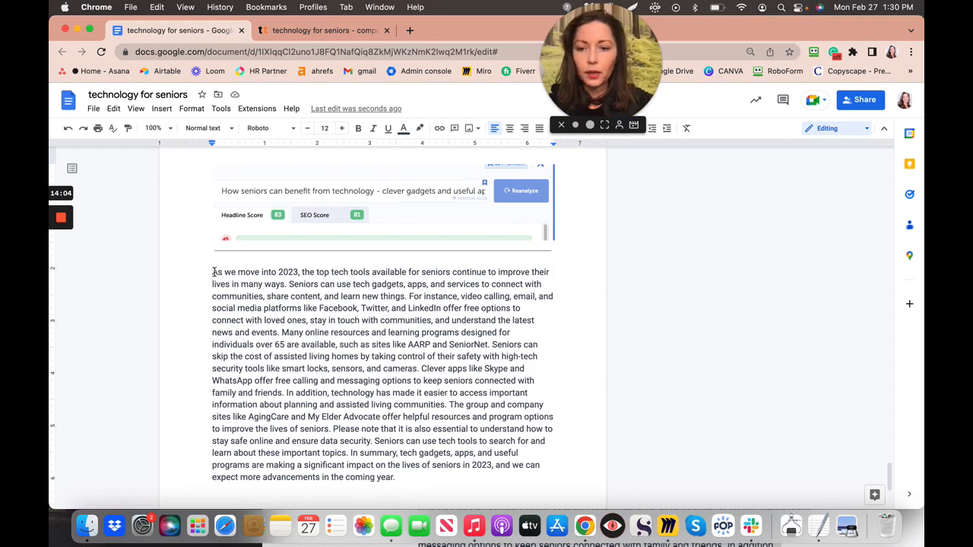
- Select the pasted paragraph's opening sentence, ending at 'lives in many ways.'
drag(213, 272, 287, 284)
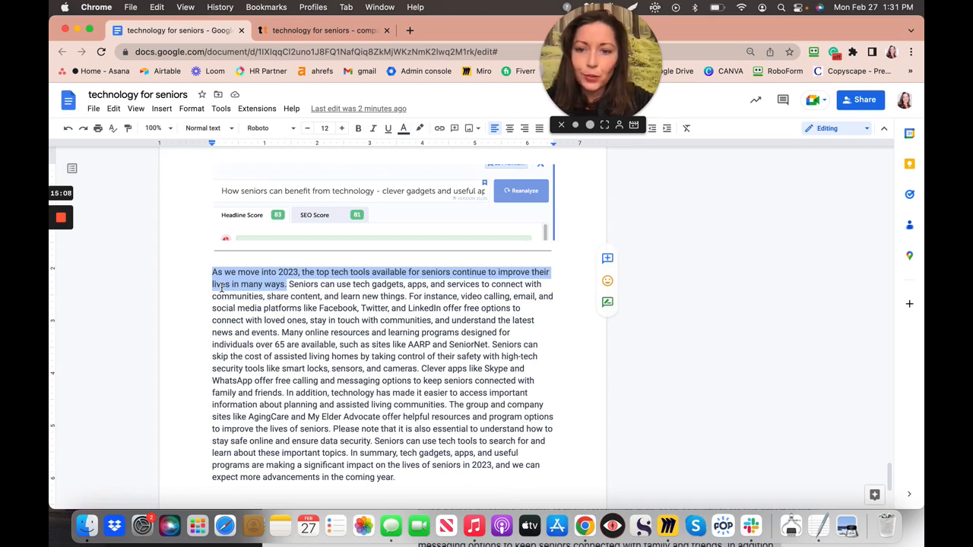
- Select the paragraph from 'As we move into 2023' through 'news and events.'
click(302, 296)
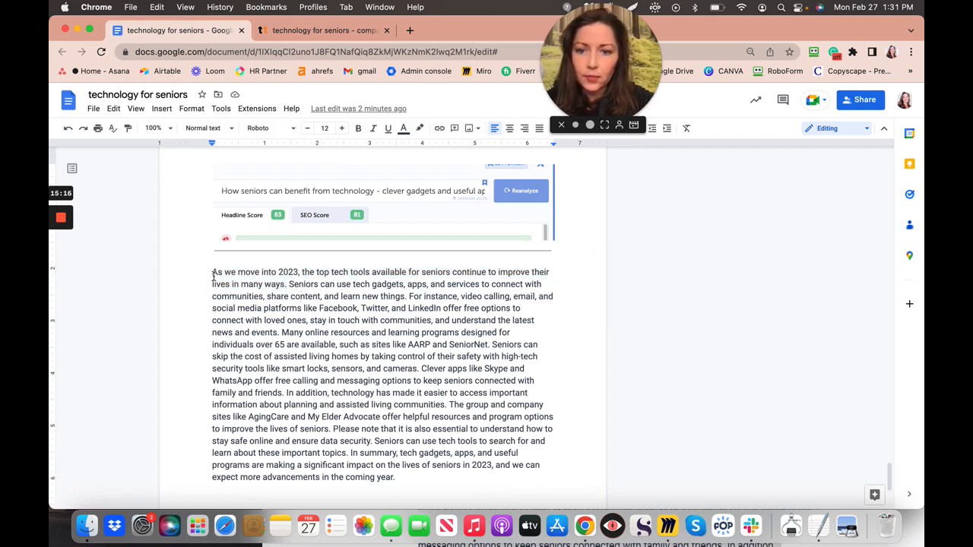
drag(213, 275, 409, 297)
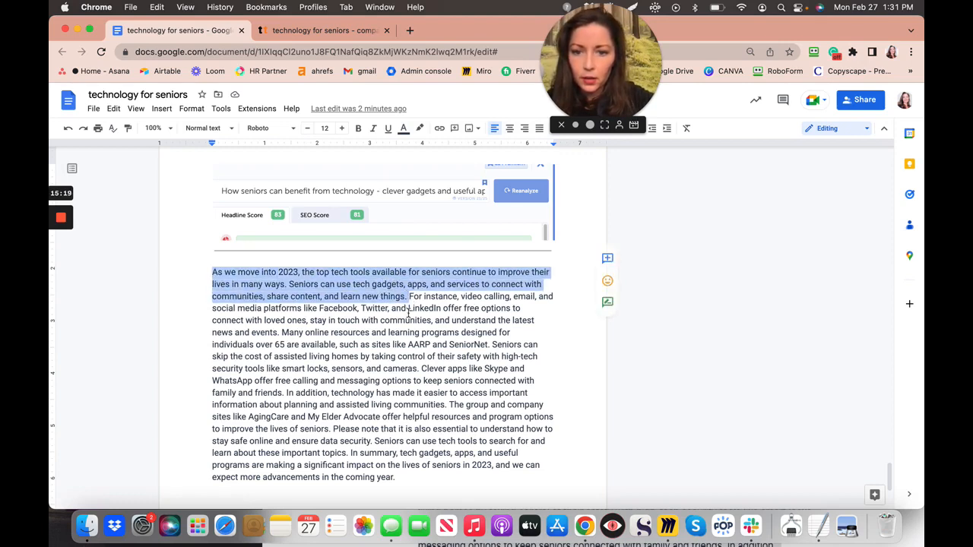
click(409, 314)
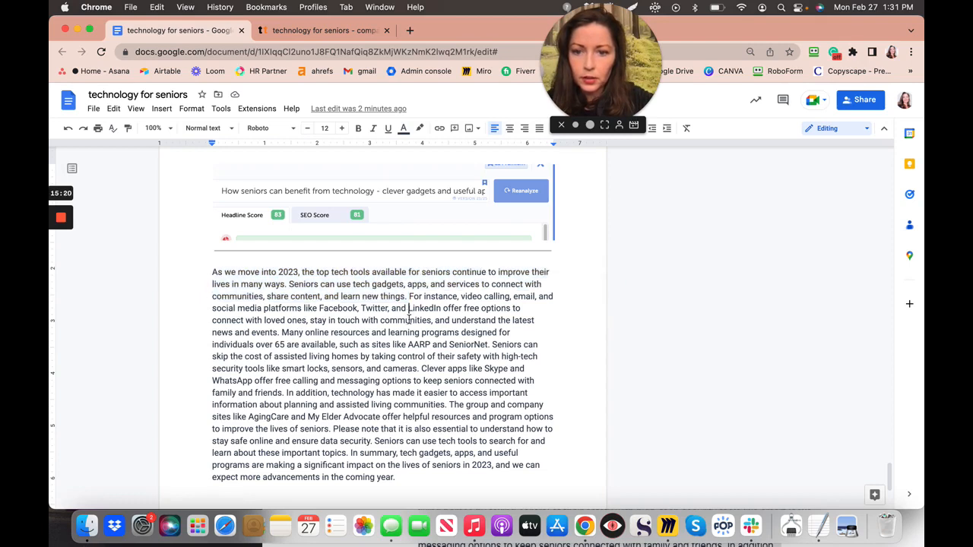
click(212, 273)
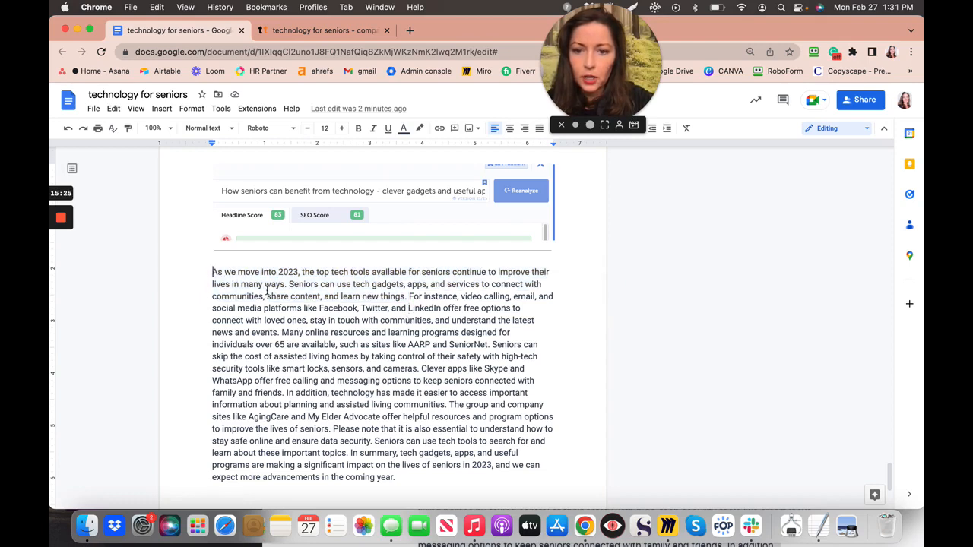
drag(213, 272, 281, 339)
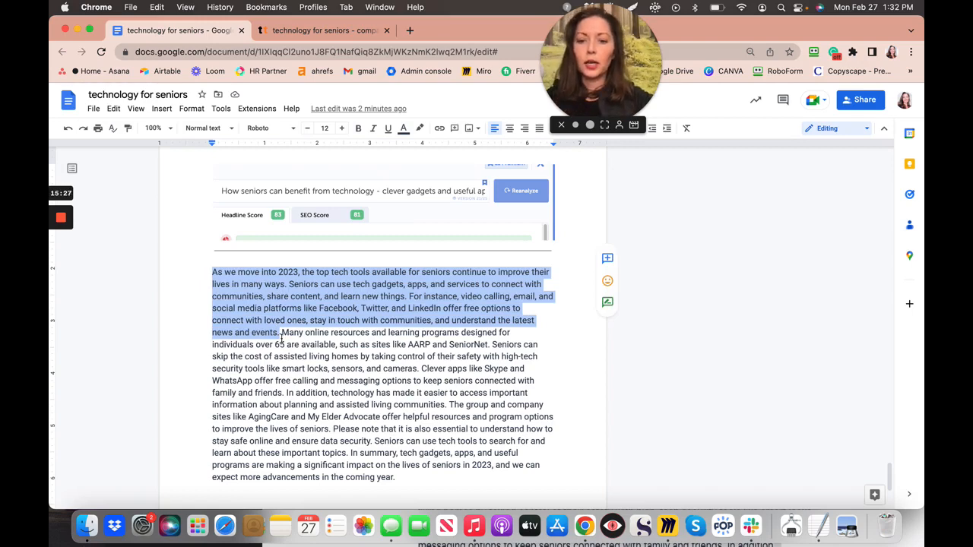
- Cut the selected sentences and scroll up to the article's introduction
key(super+x)
scroll(282, 338, up, 6)
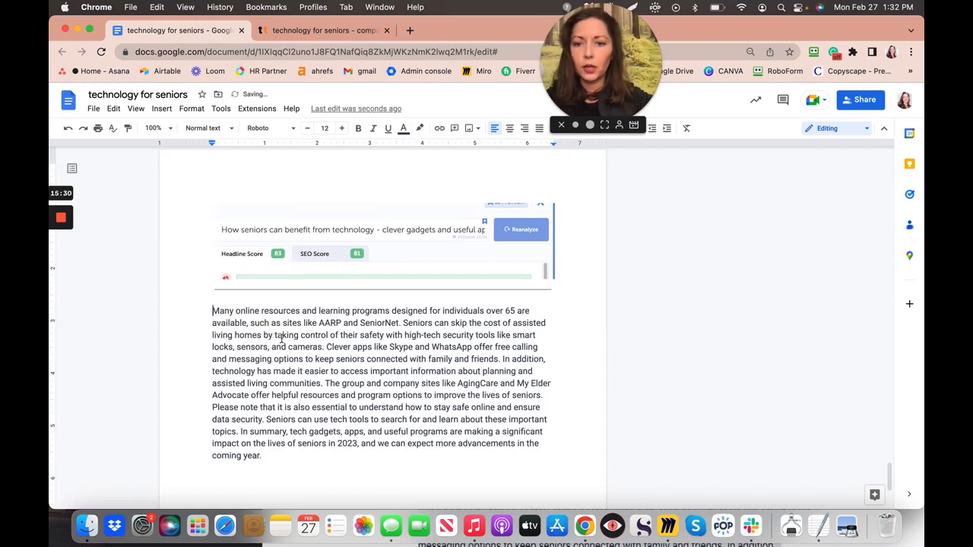
scroll(281, 338, up, 20)
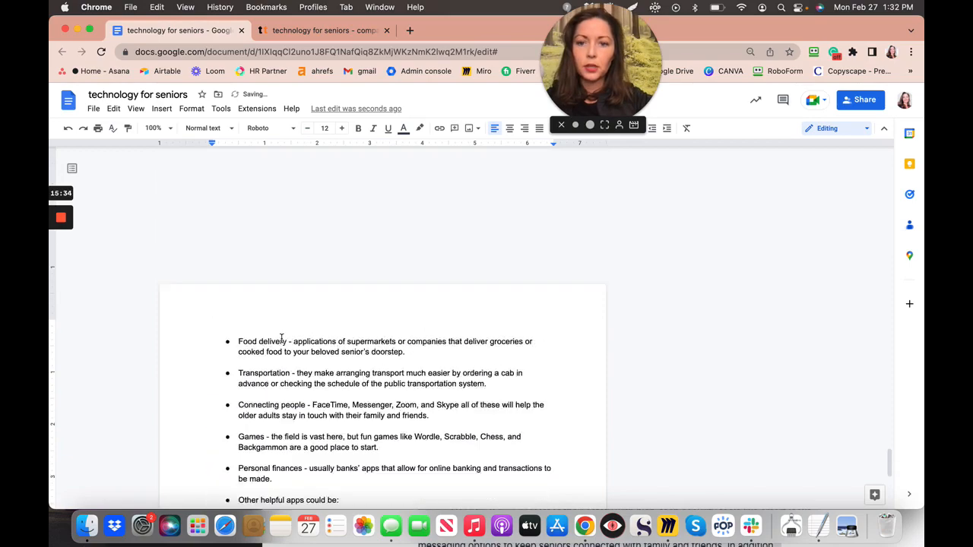
scroll(281, 338, up, 10)
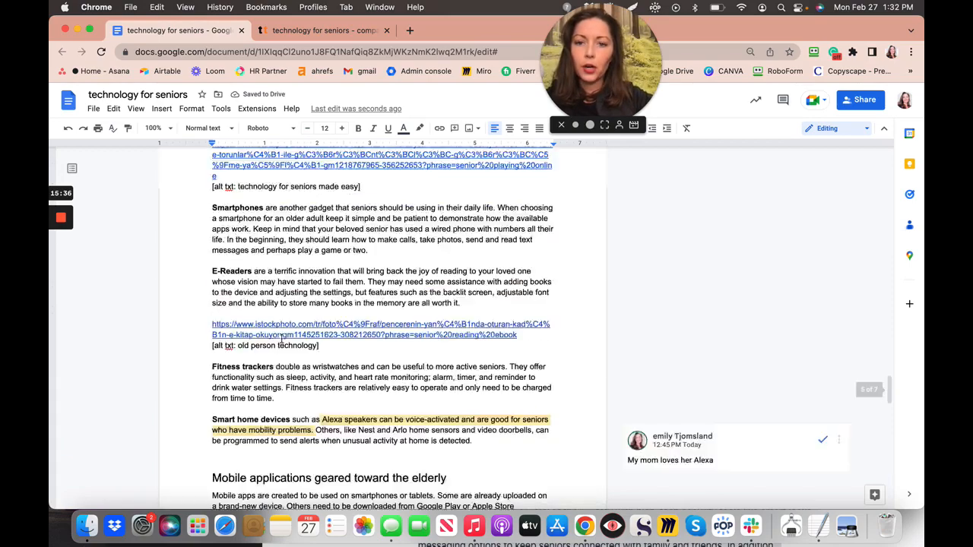
scroll(282, 338, up, 12)
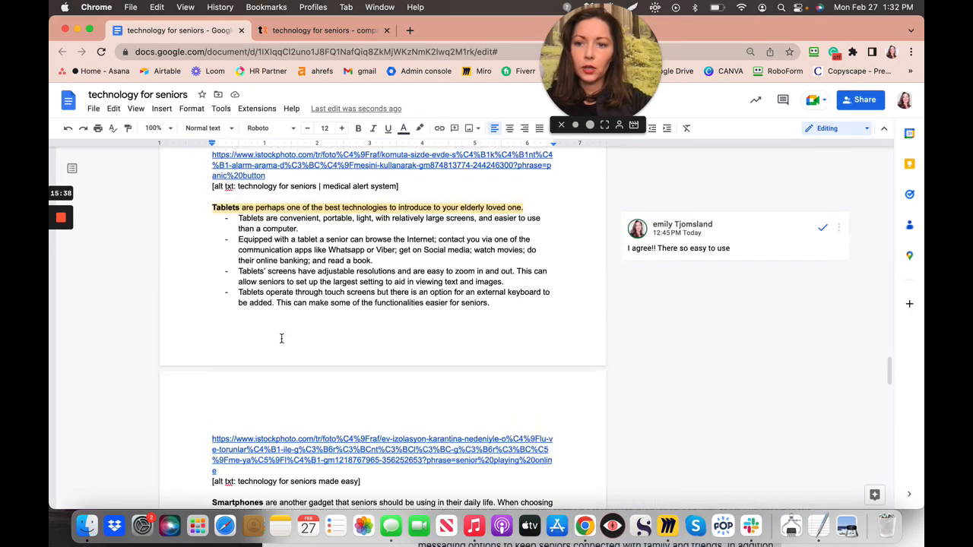
scroll(281, 338, up, 10)
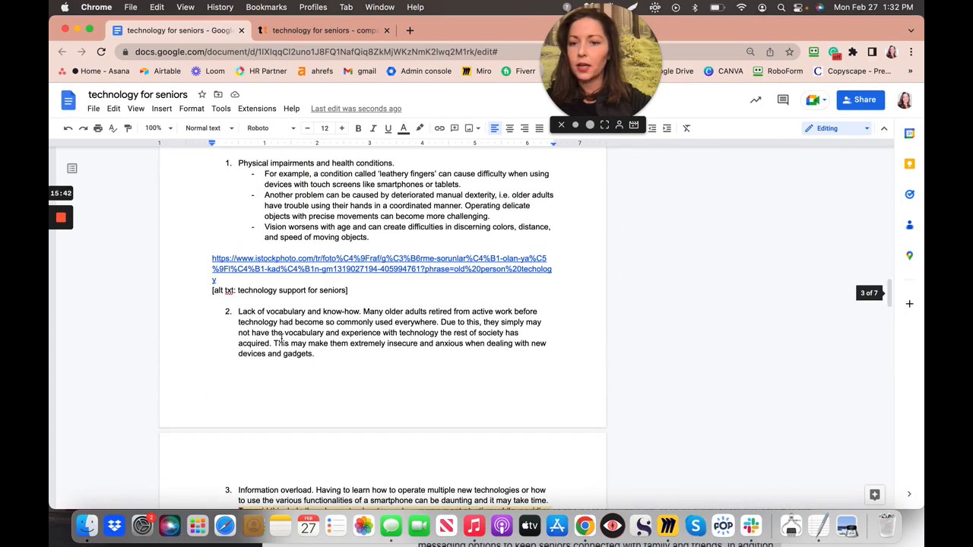
scroll(281, 339, up, 5)
scroll(281, 338, up, 10)
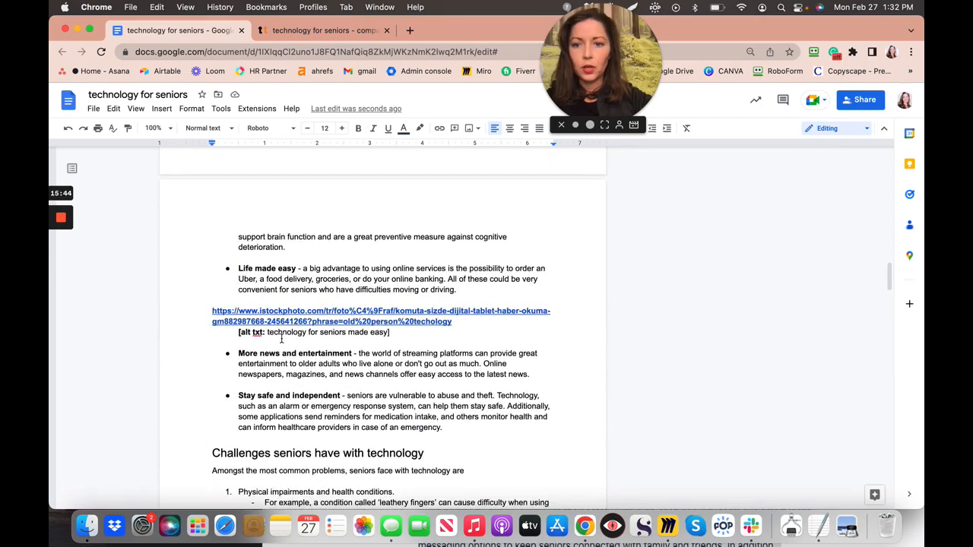
scroll(281, 338, up, 5)
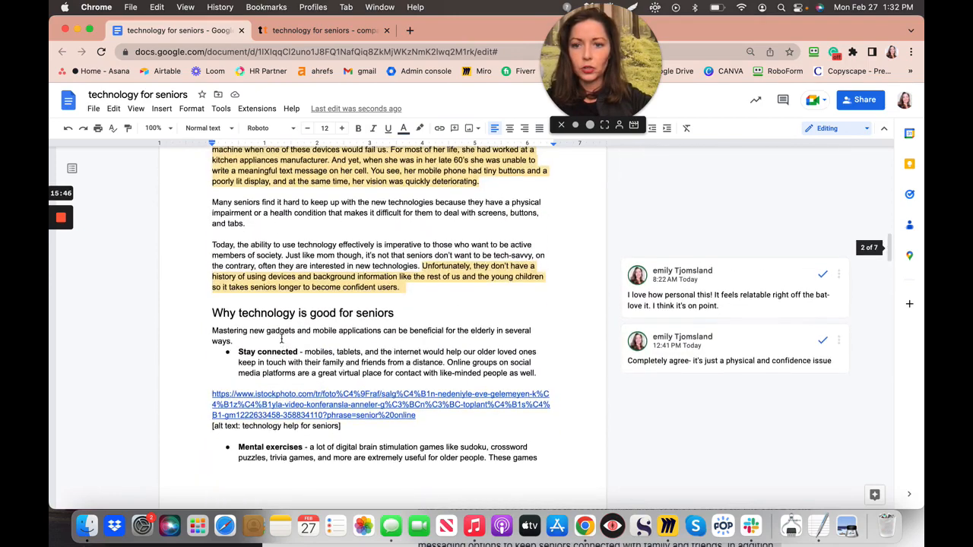
scroll(282, 338, down, 1)
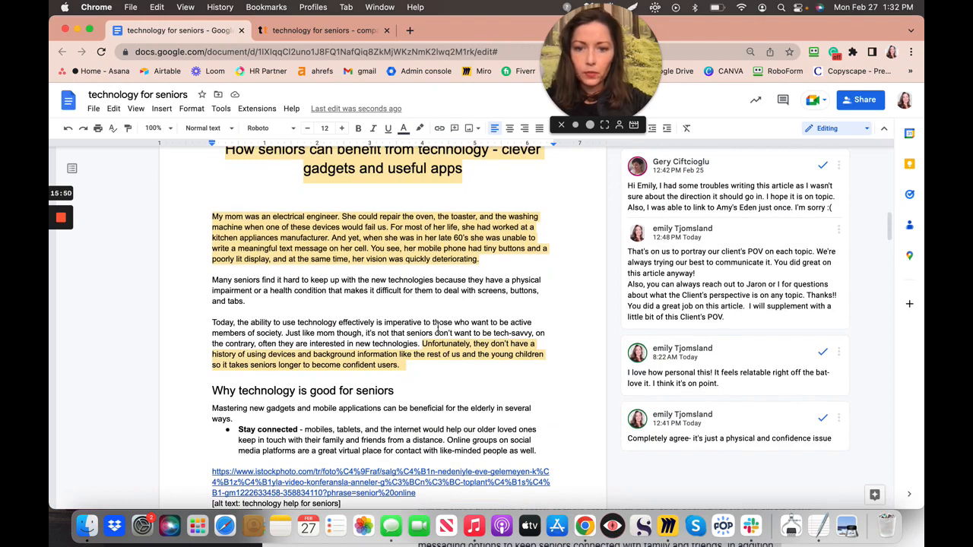
- Paste them as a new paragraph after 'confident users.', above 'Why technology is good for seniors'
click(425, 370)
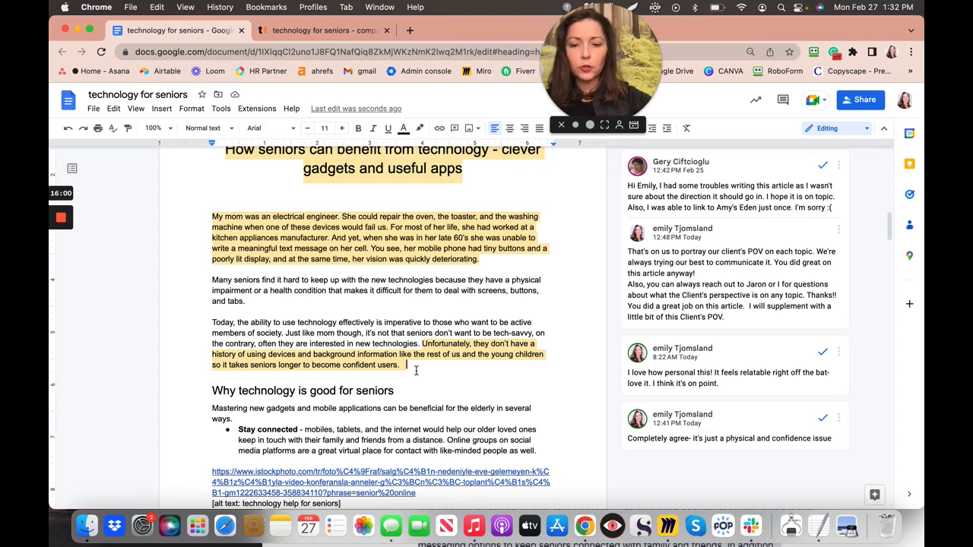
key(Down)
key(Return)
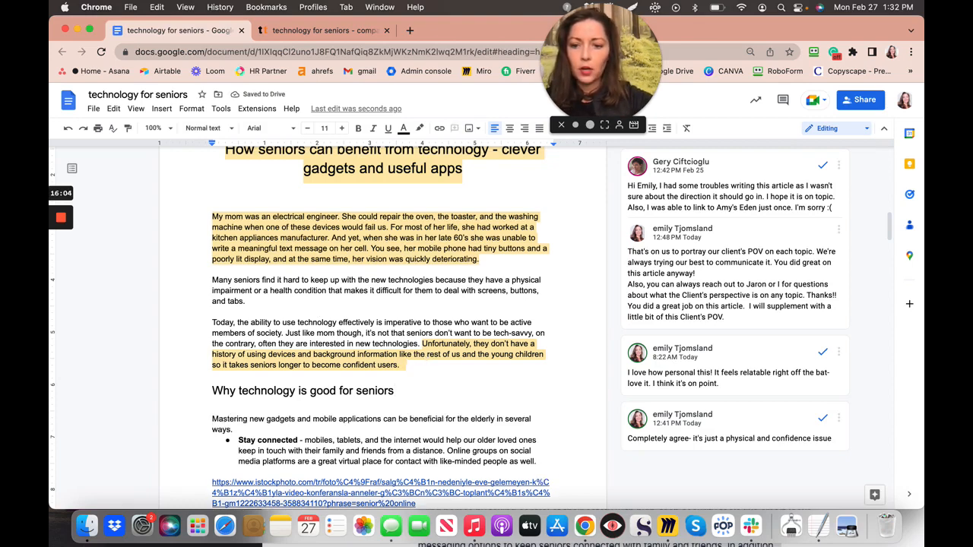
key(BackSpace)
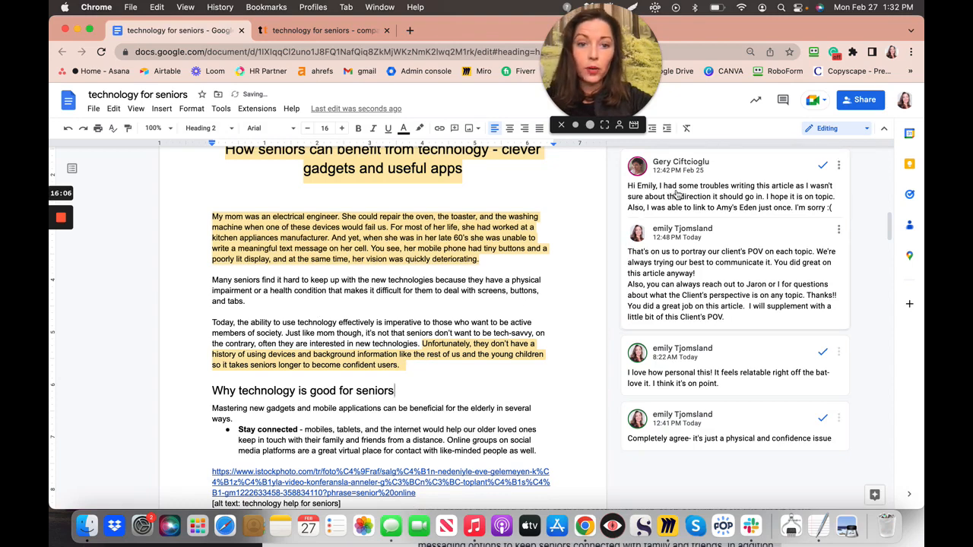
click(417, 366)
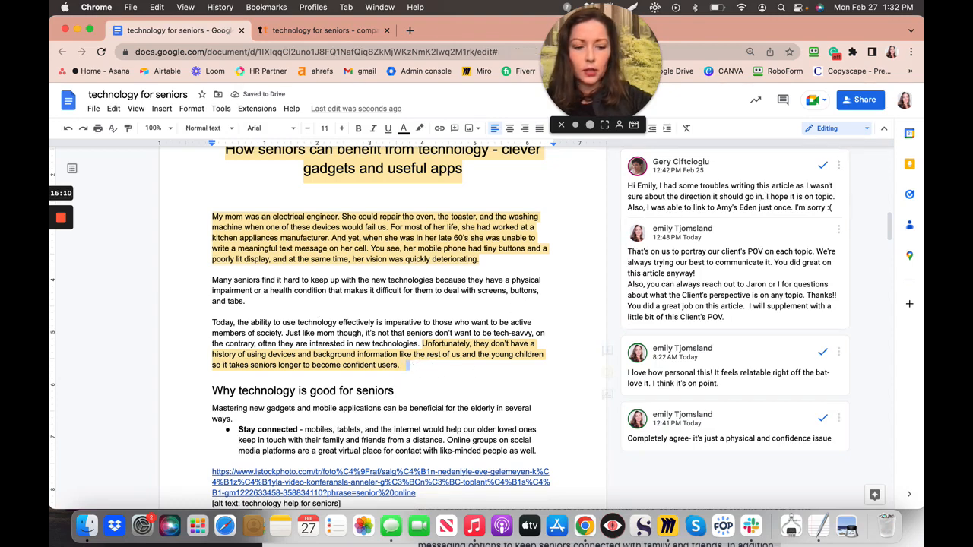
key(Return)
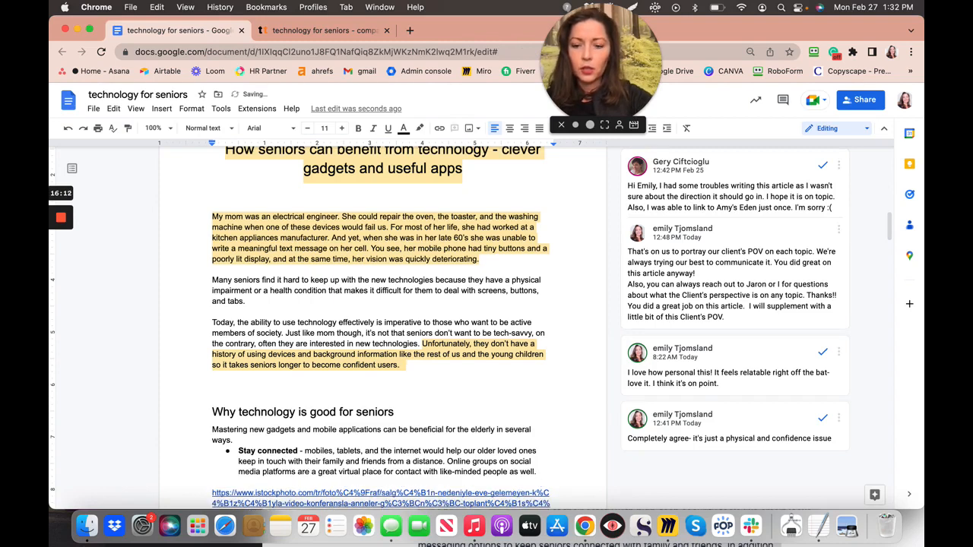
key(super+v)
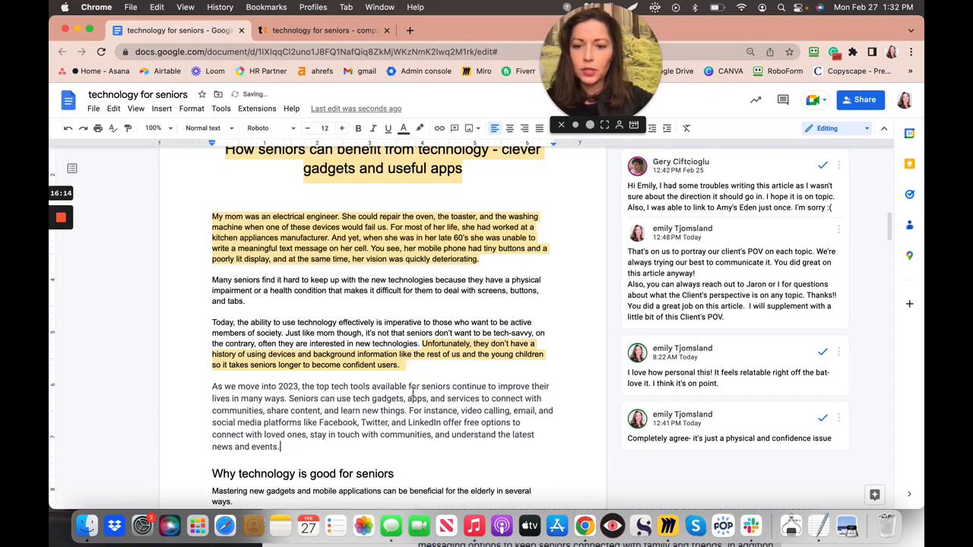
click(212, 386)
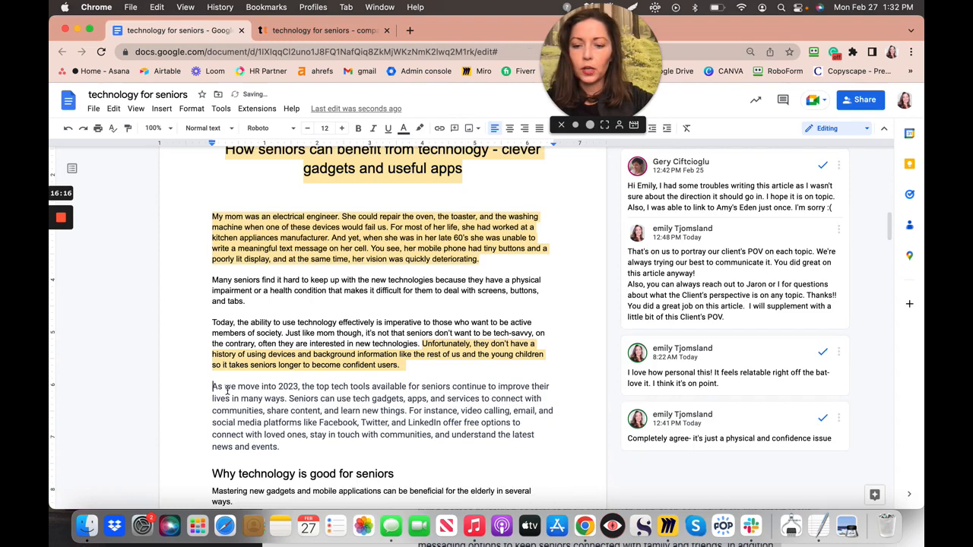
shift+click(285, 437)
- Make the pasted paragraph's text black with no highlight
shift+click(283, 447)
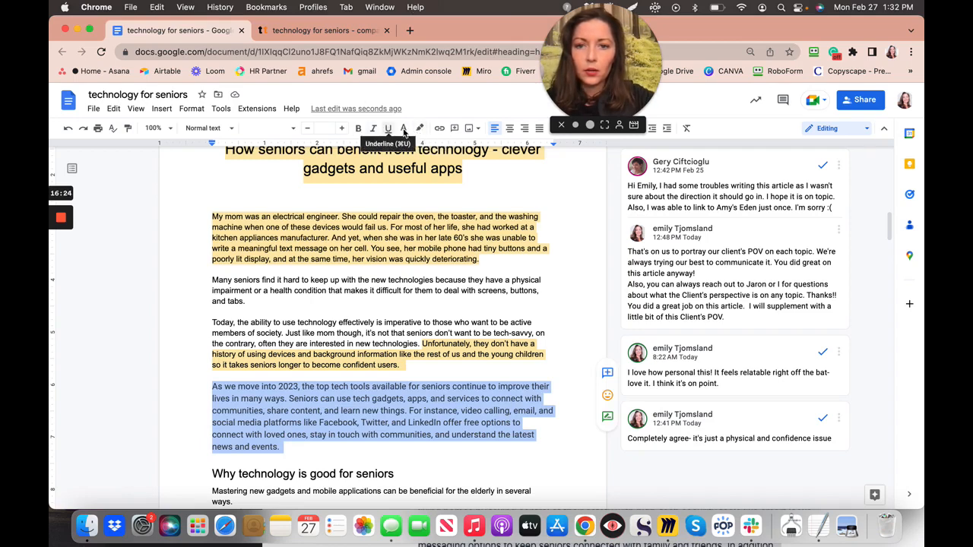
click(404, 129)
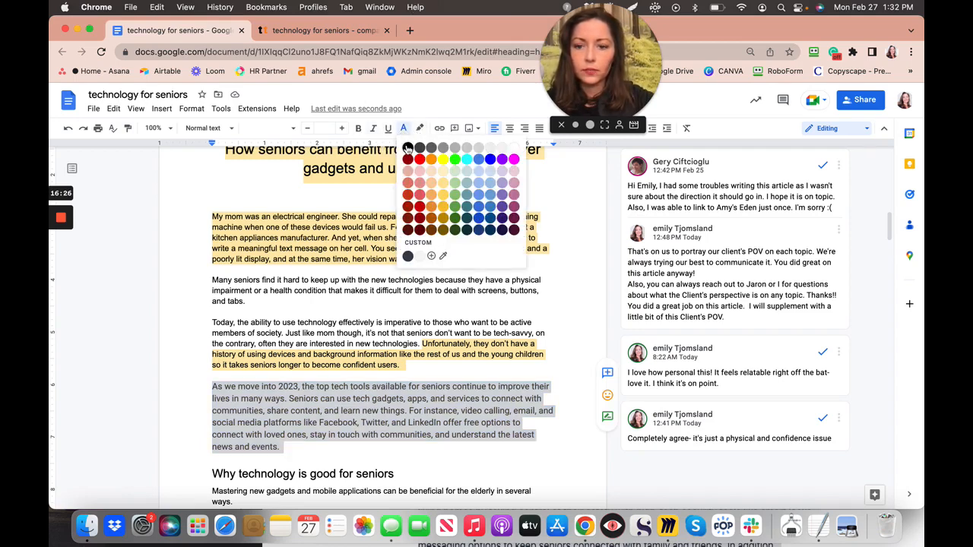
click(407, 147)
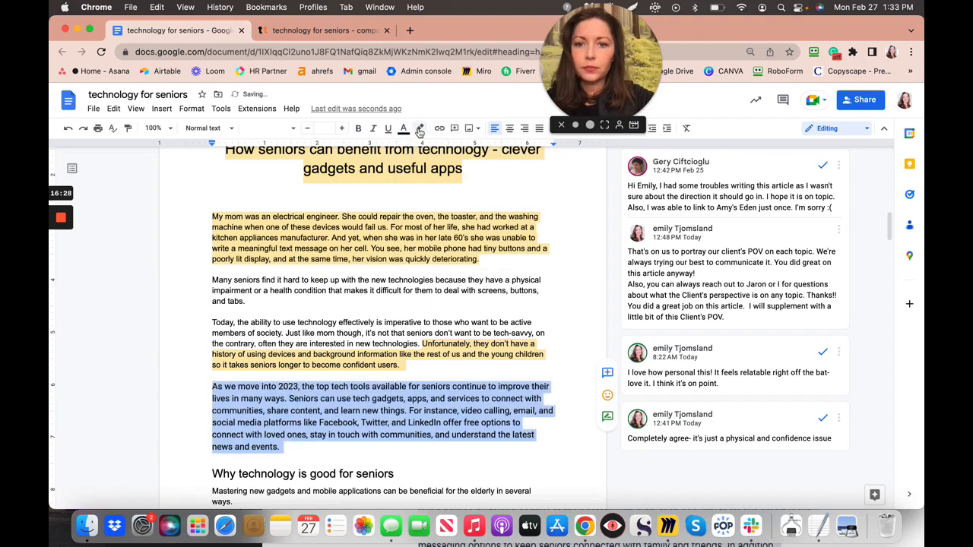
click(419, 129)
click(425, 151)
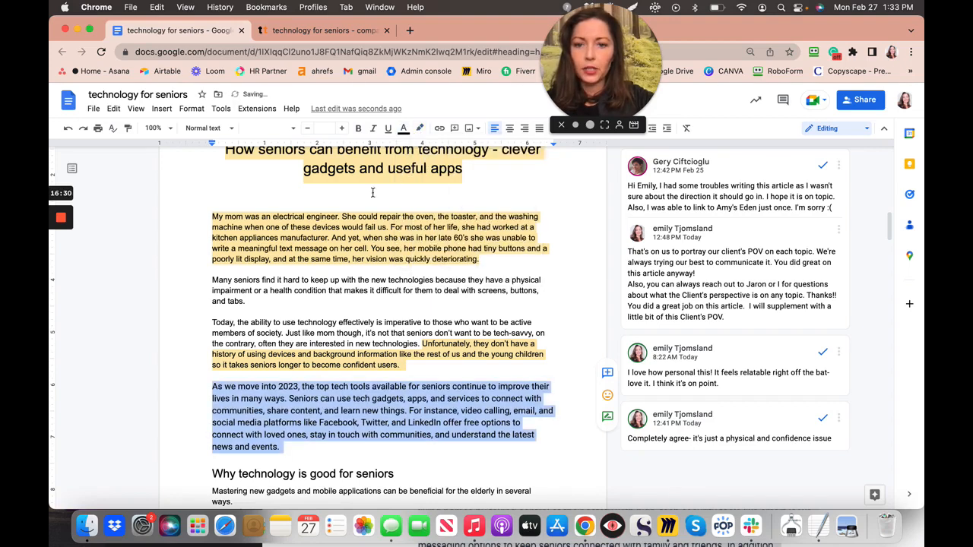
click(351, 335)
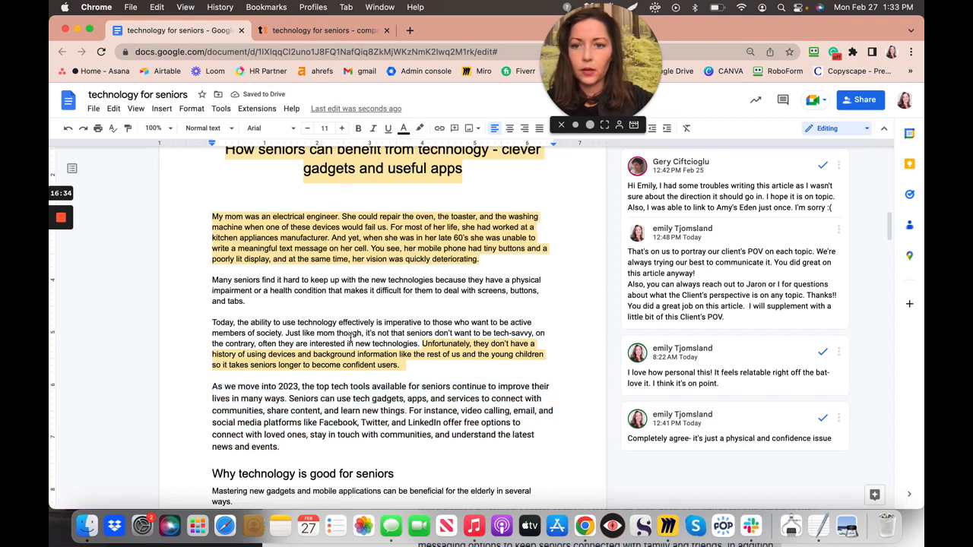
- Set the pasted paragraph to Arial, size 11, to match the article
drag(213, 386, 285, 450)
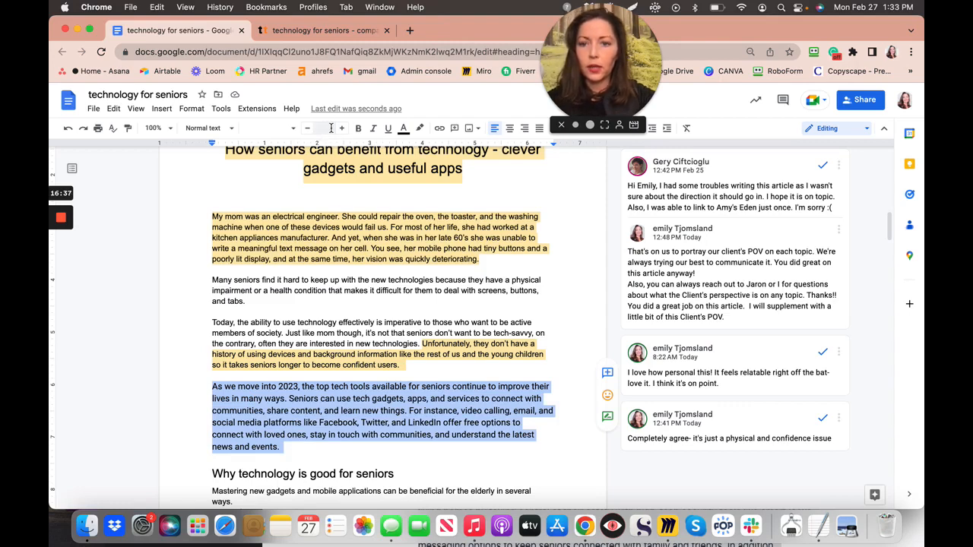
click(329, 128)
text(11)
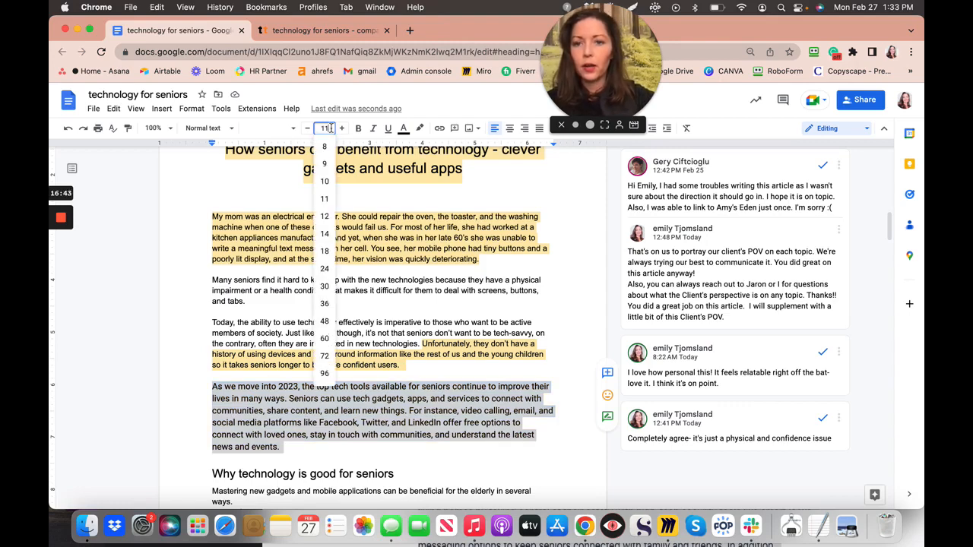
click(294, 131)
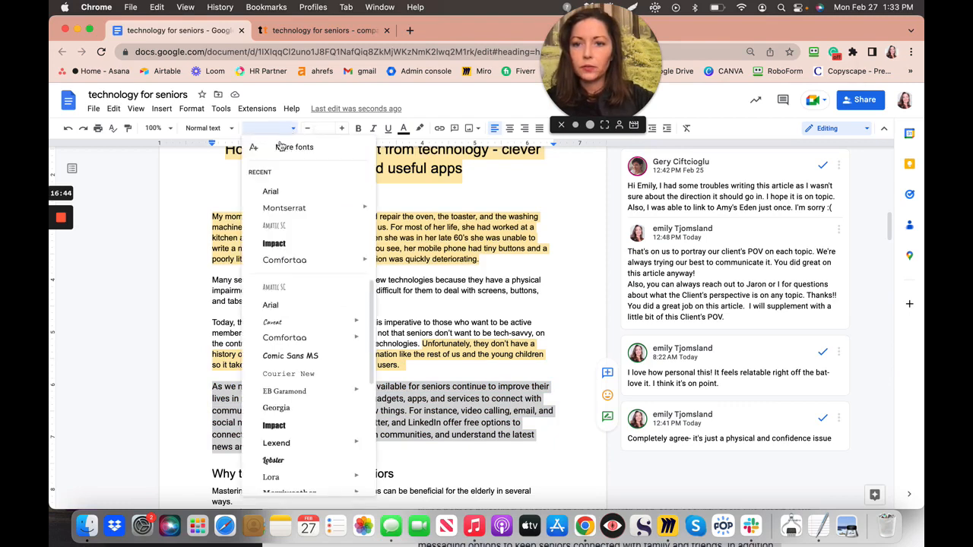
click(272, 190)
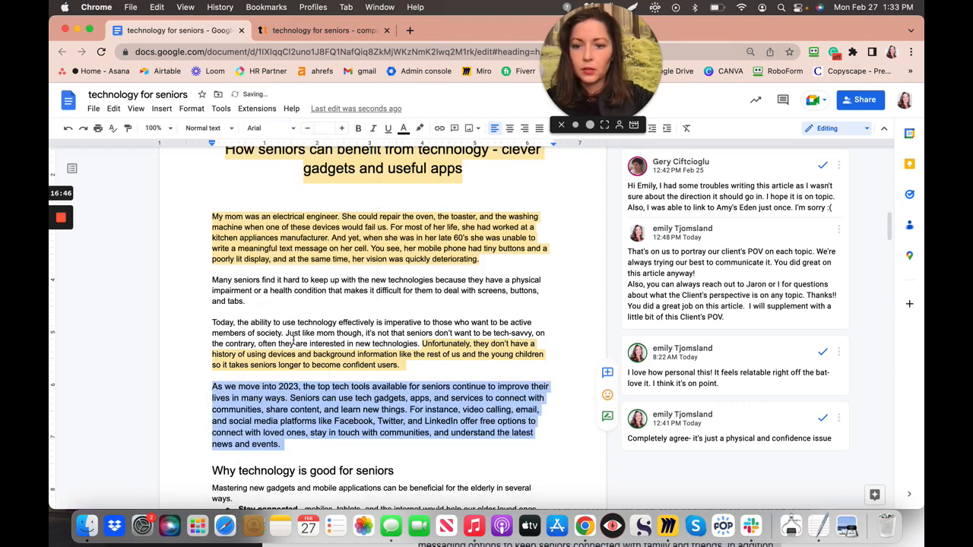
click(211, 389)
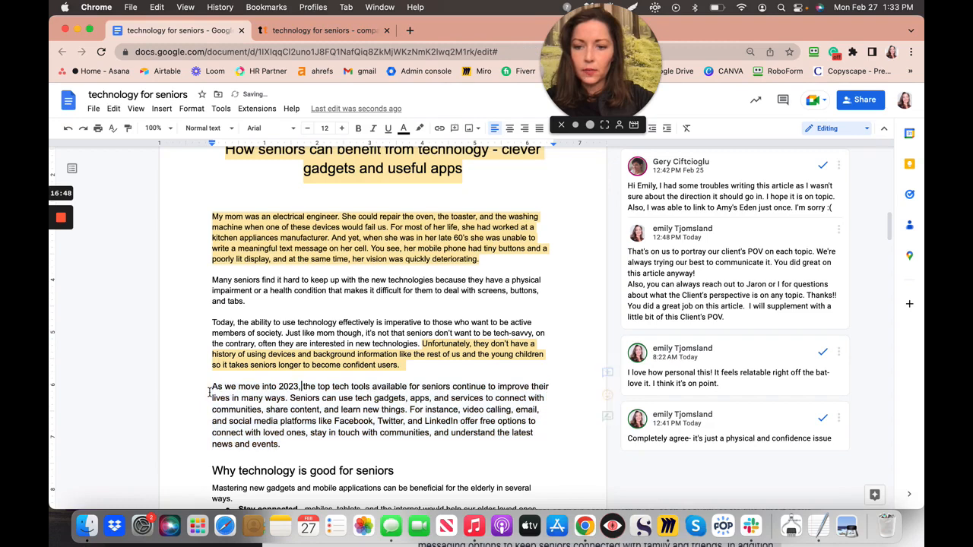
shift+click(258, 433)
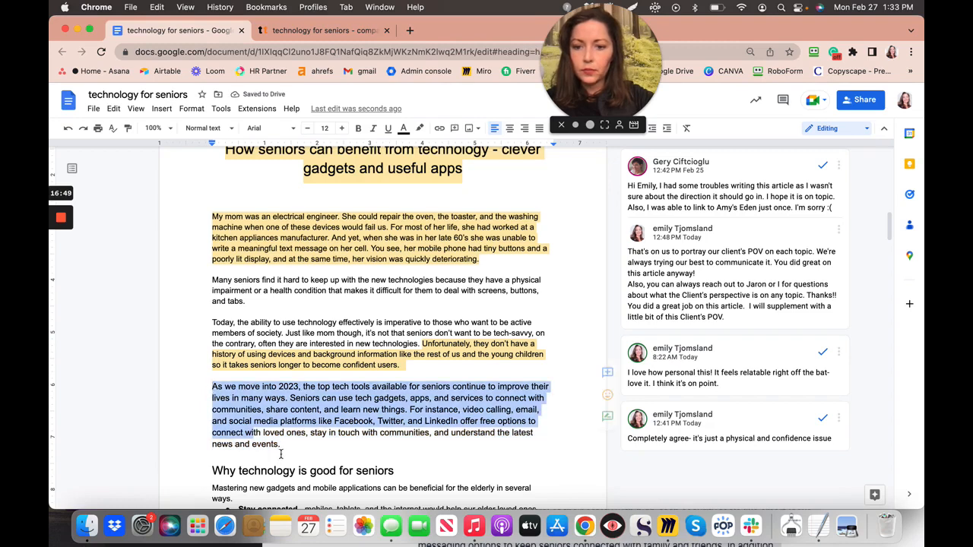
shift+click(278, 462)
shift+click(289, 443)
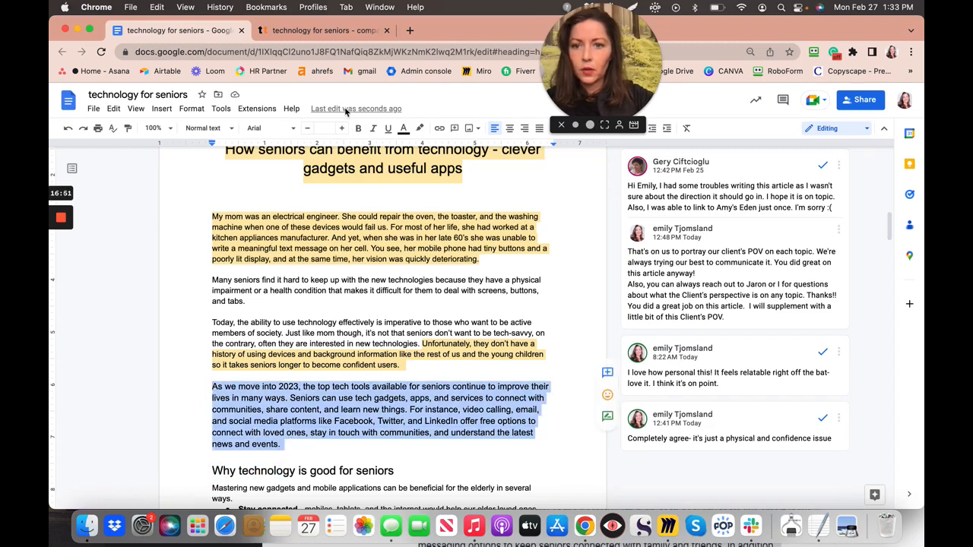
click(326, 128)
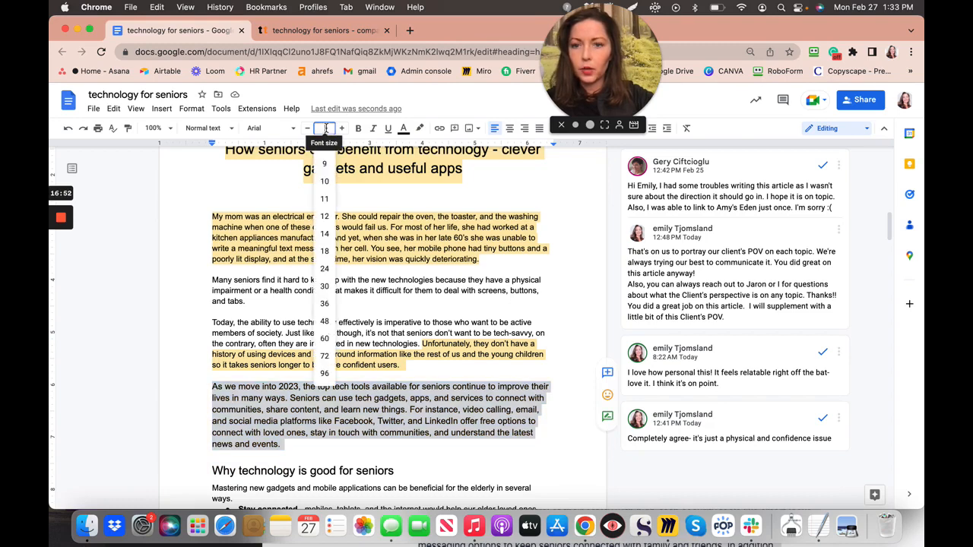
key(Return)
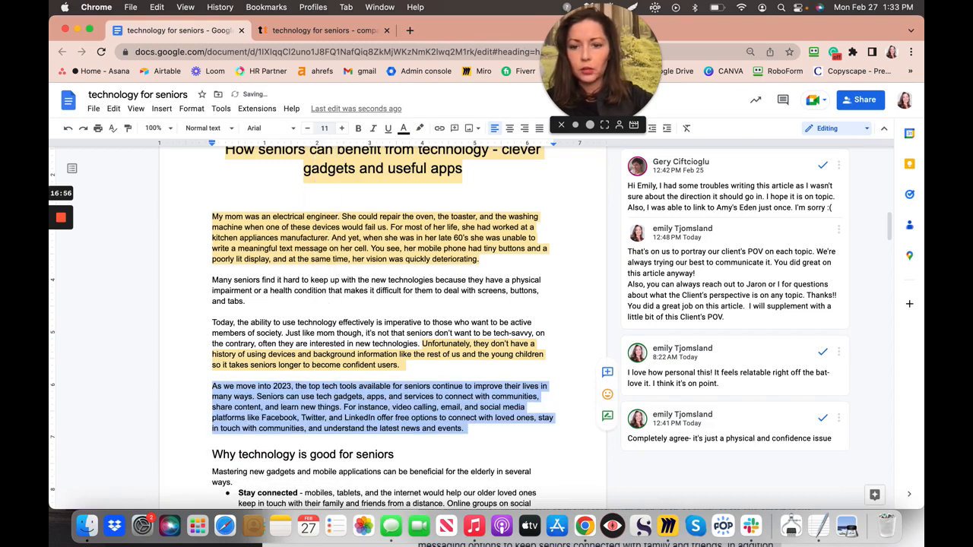
click(418, 372)
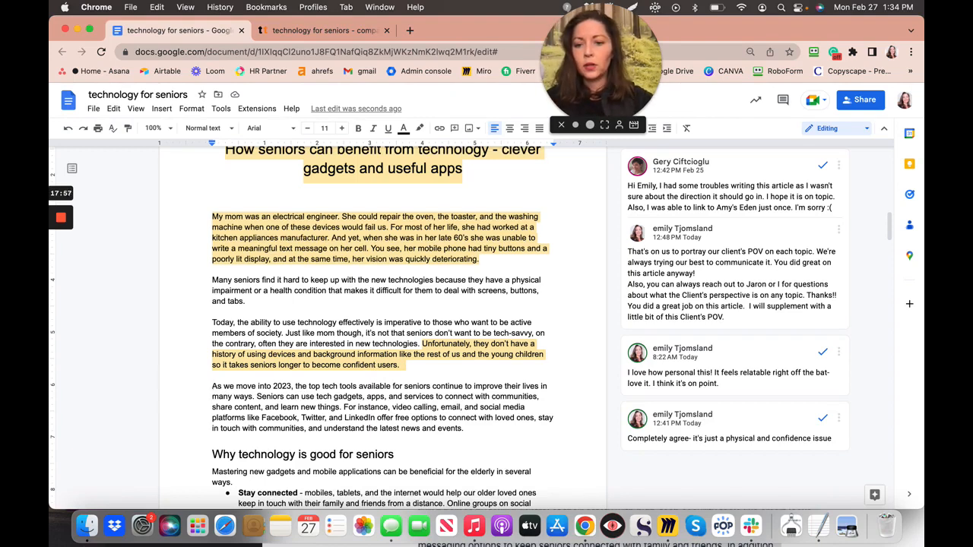
- Start the 2023 paragraph with 'We do however know that our elderly loved ones do benefit from some knowledge of tech', lowercasing 'as'
text(We do howev)
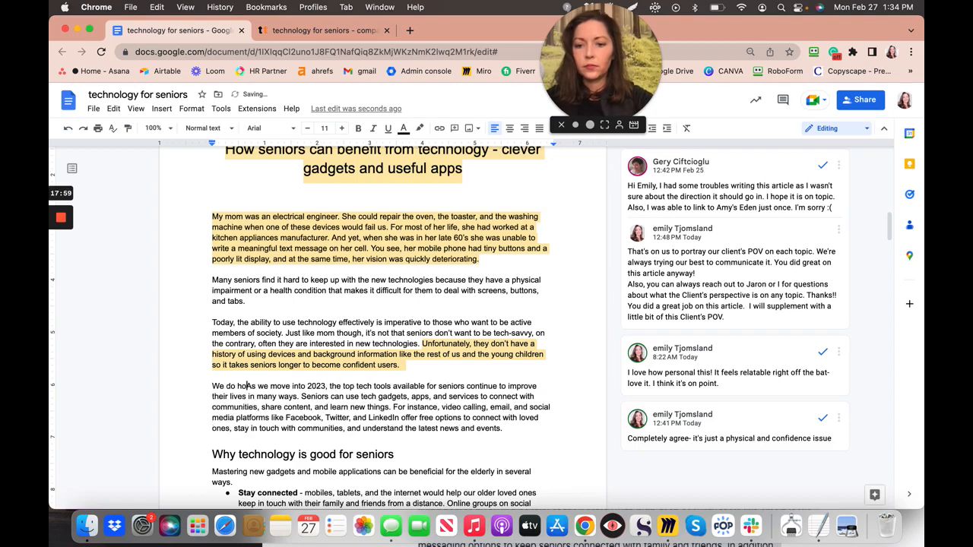
text(er )
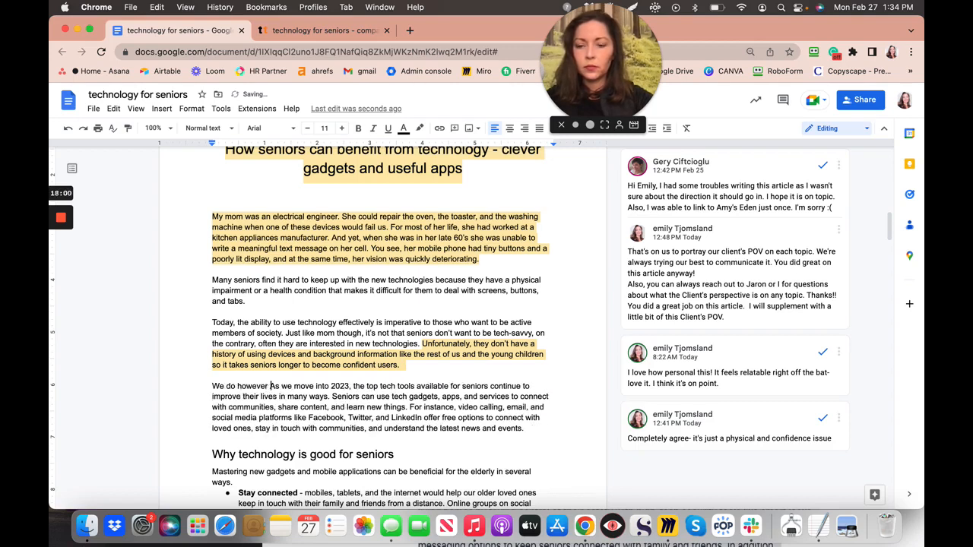
text(know that )
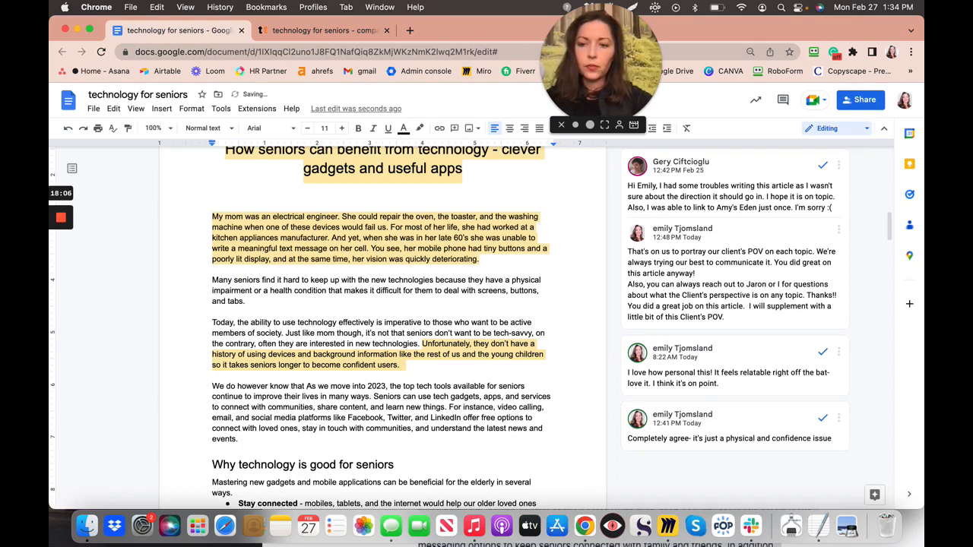
text(our elder)
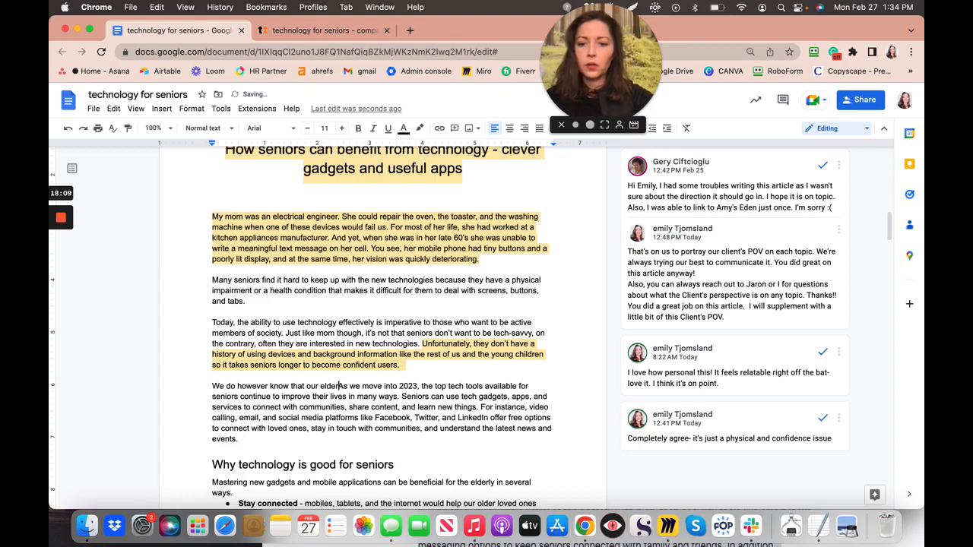
text(ly loved )
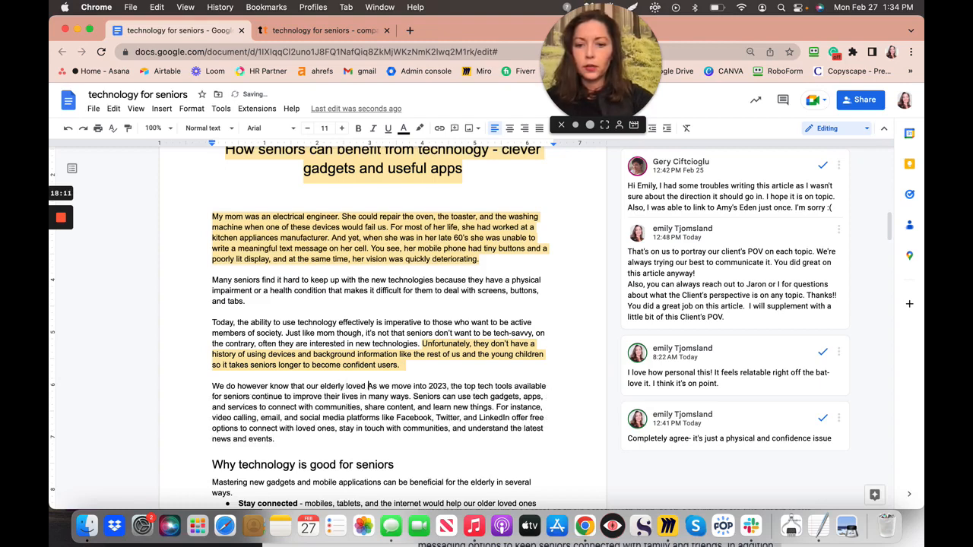
text(ones d)
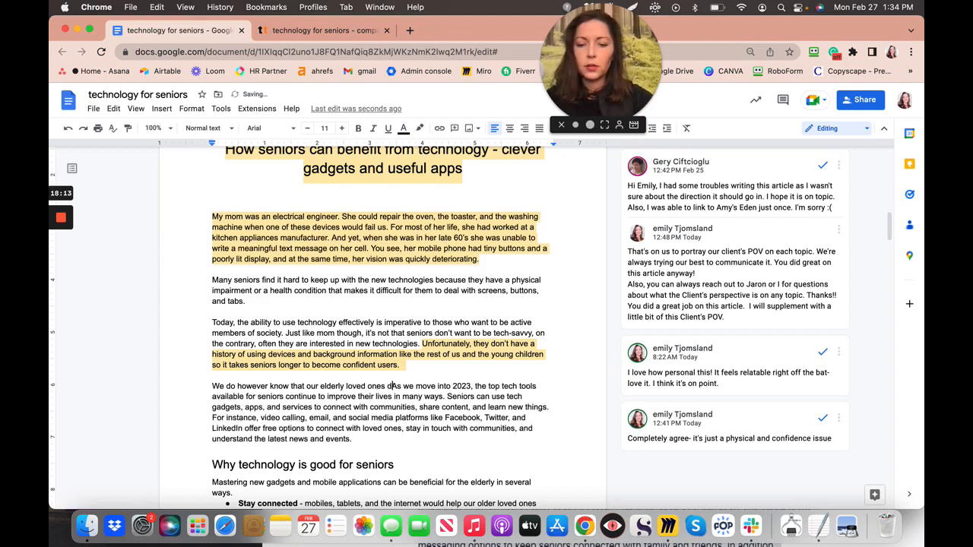
text(o benefi)
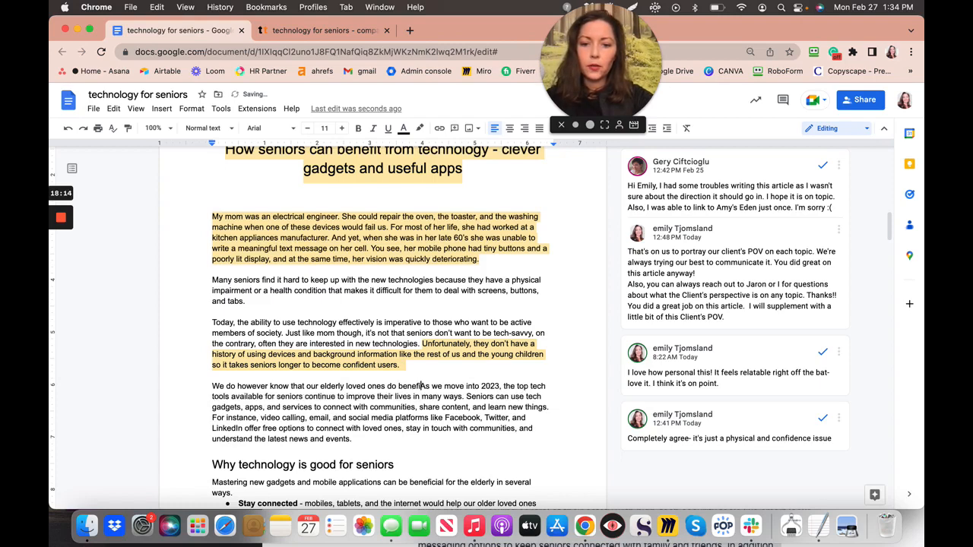
text(t fro)
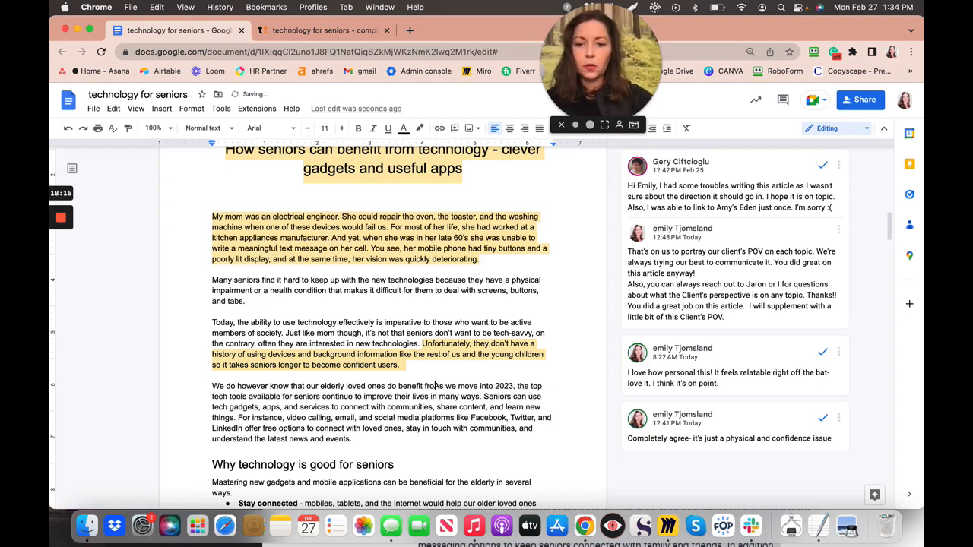
text(m some)
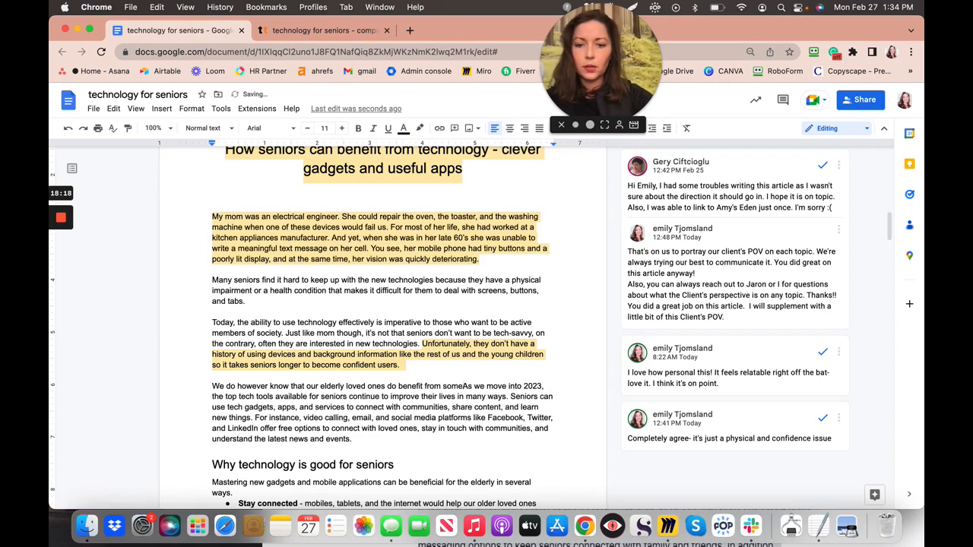
text( knowledge o)
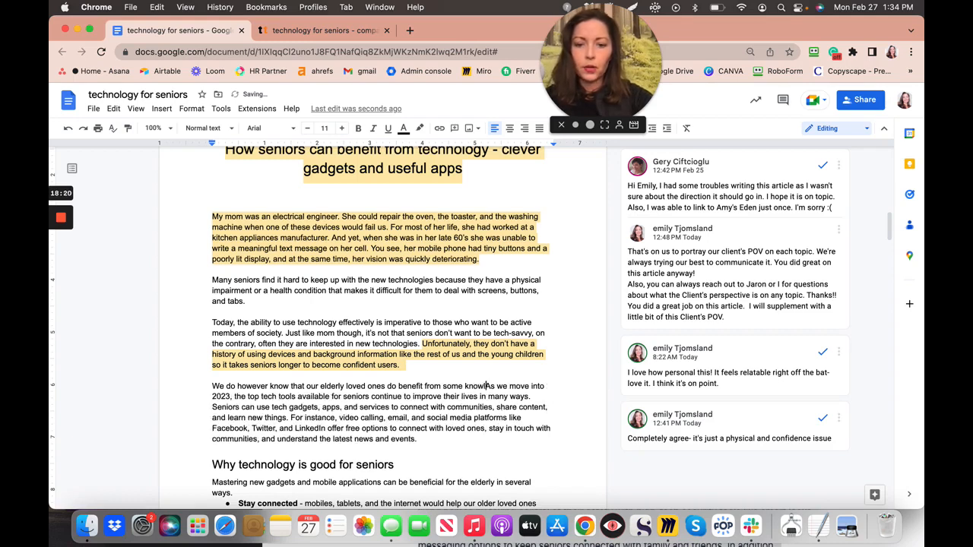
text(f )
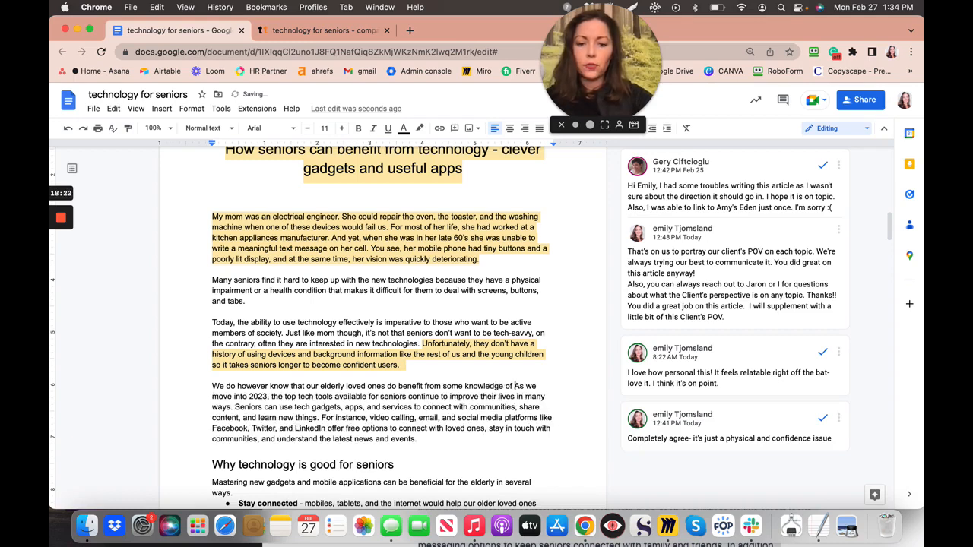
text(technology)
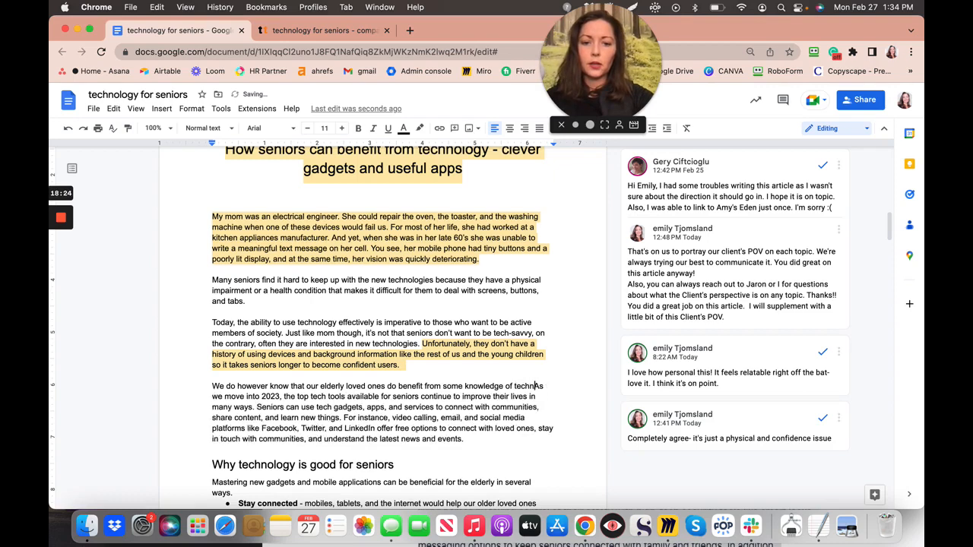
text(. )
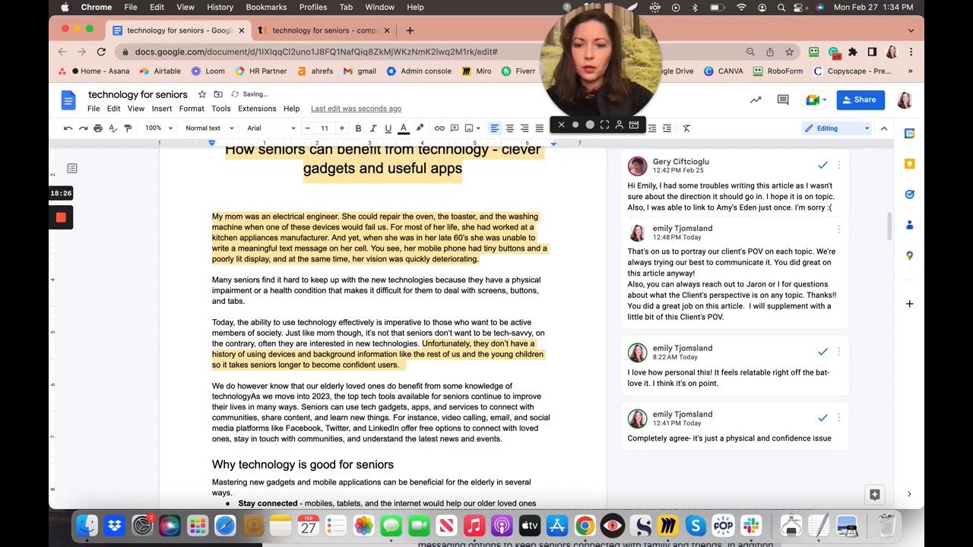
text( and)
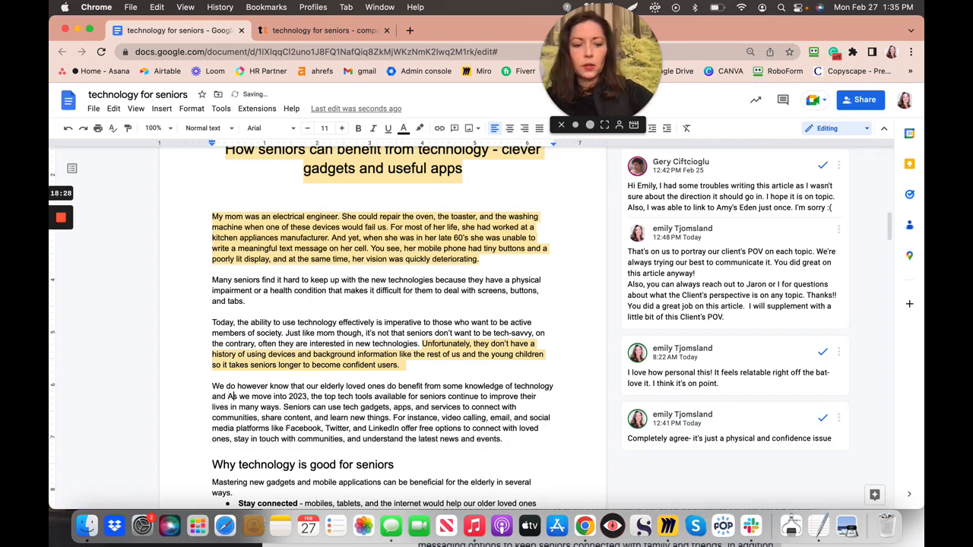
key(BackSpace)
text(a)
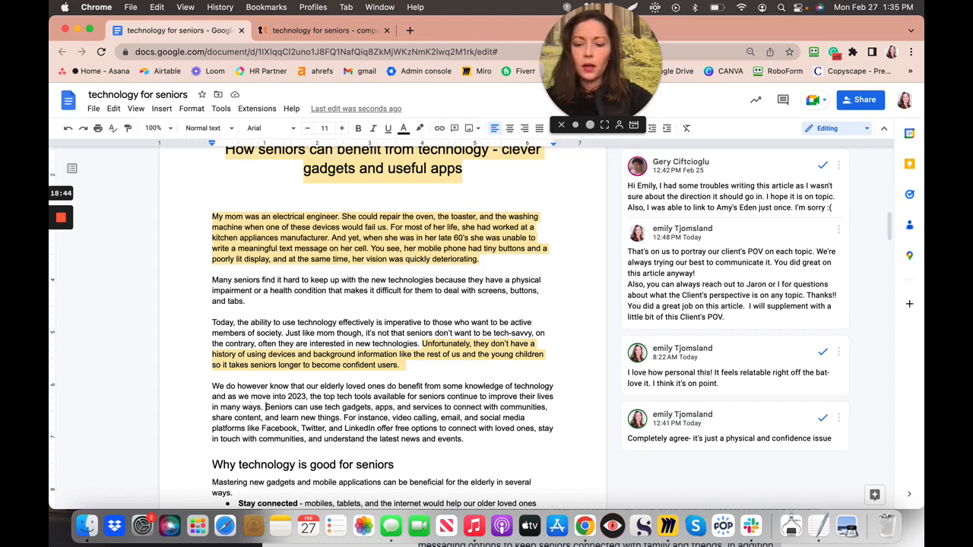
- Insert 'This article will explain how' before 'seniors', lowercasing its 'S'
text(This artilce)
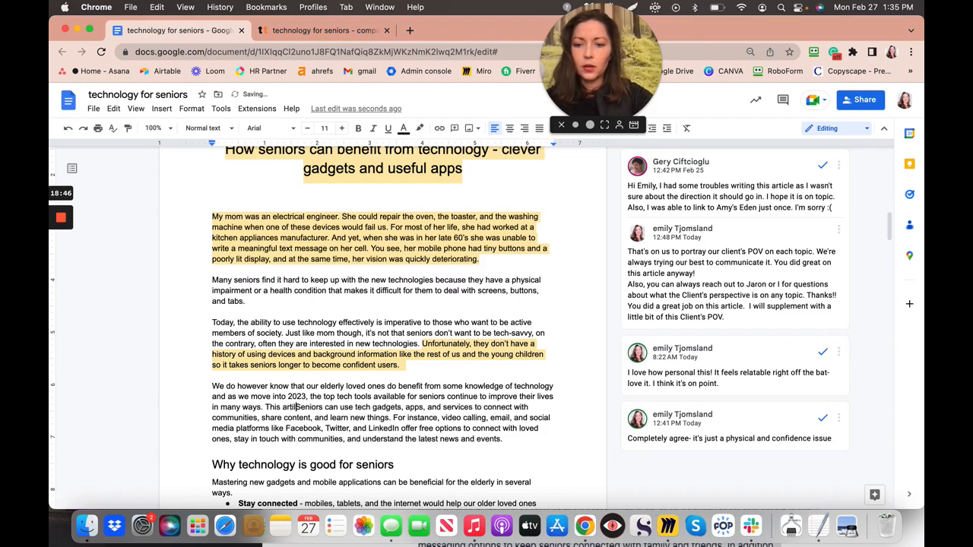
text( will exp)
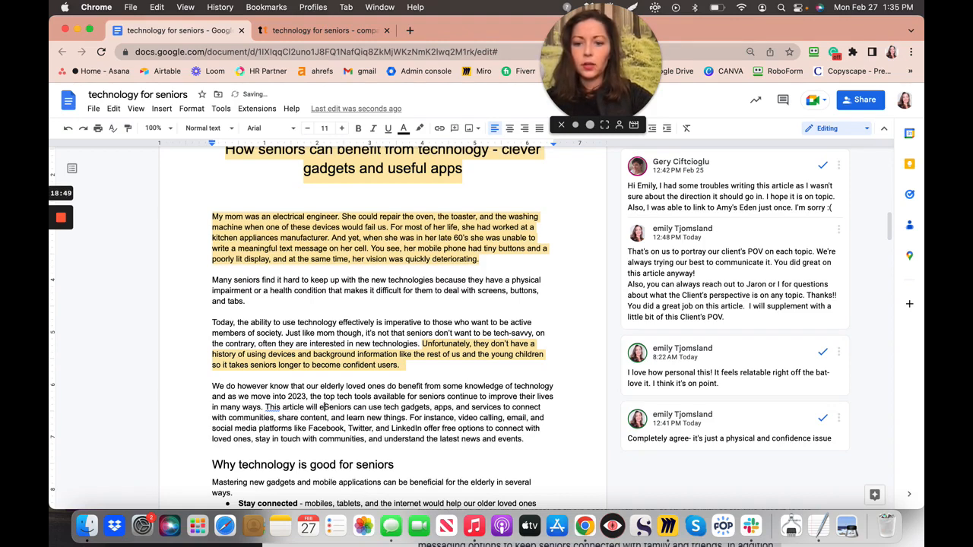
text(lain how)
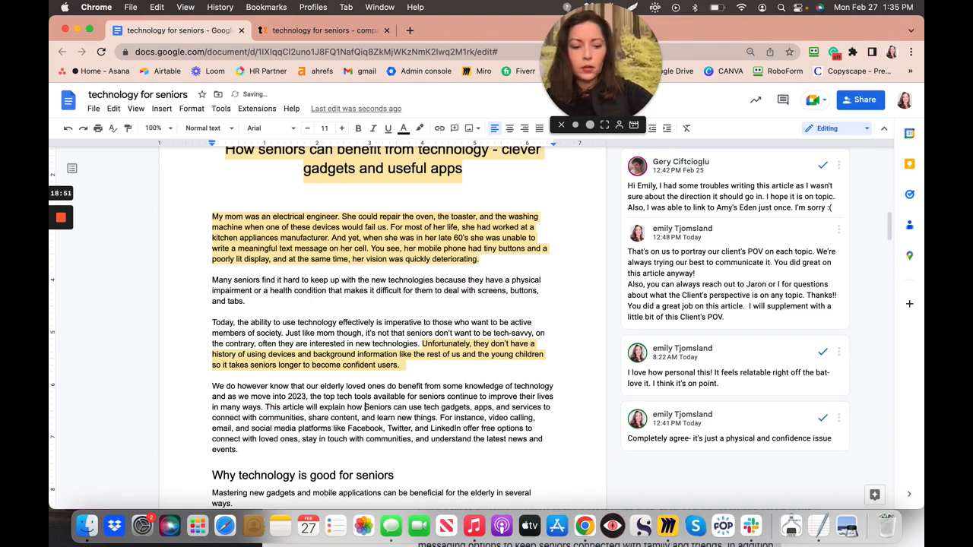
key(Delete)
text(s)
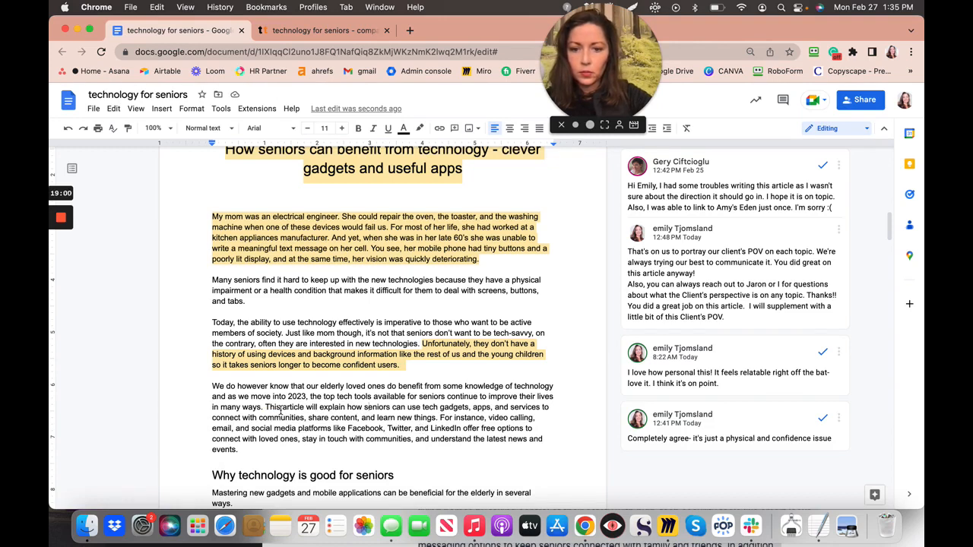
- Comment 'I added this paragraph to help with Text tools SEO' on the 'We do however know' paragraph
scroll(281, 410, down, 2)
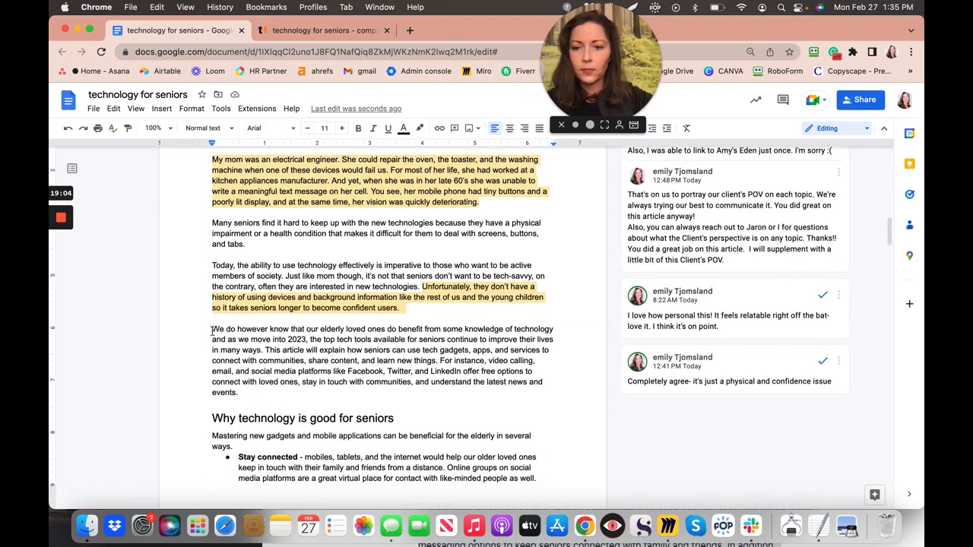
drag(214, 329, 244, 396)
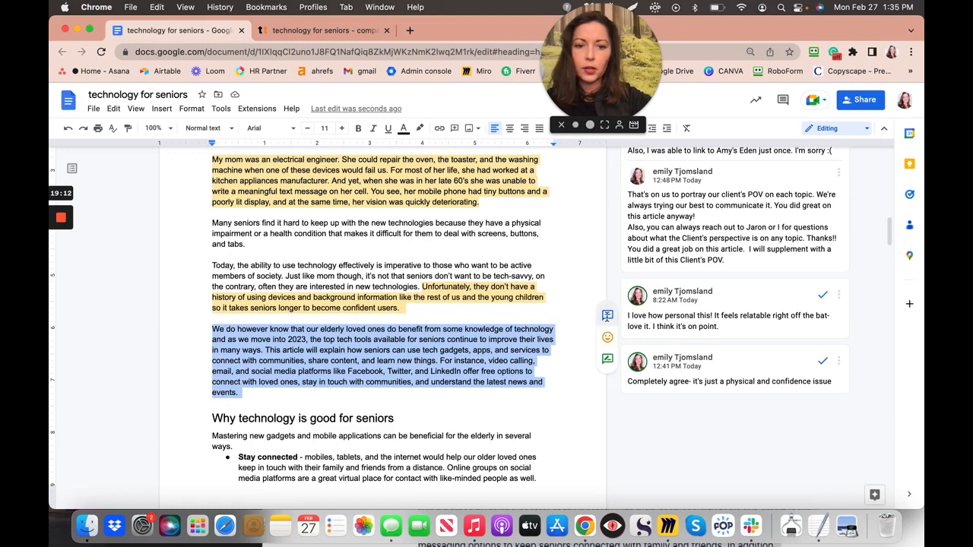
click(607, 316)
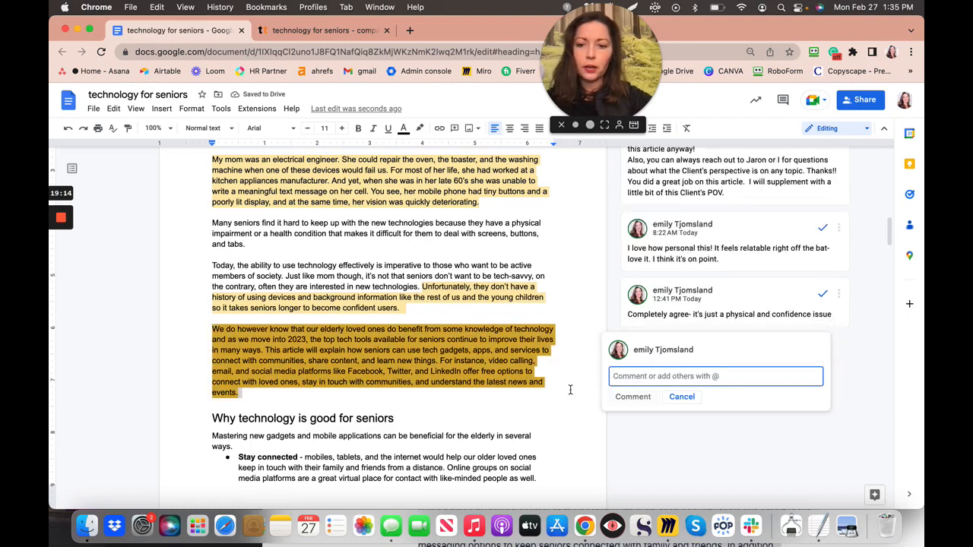
text(I added)
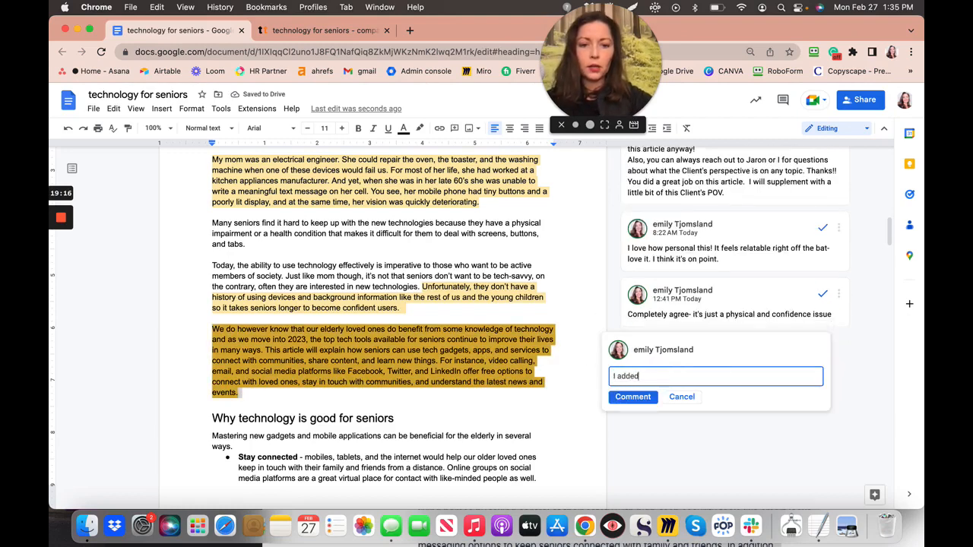
text( this paragra)
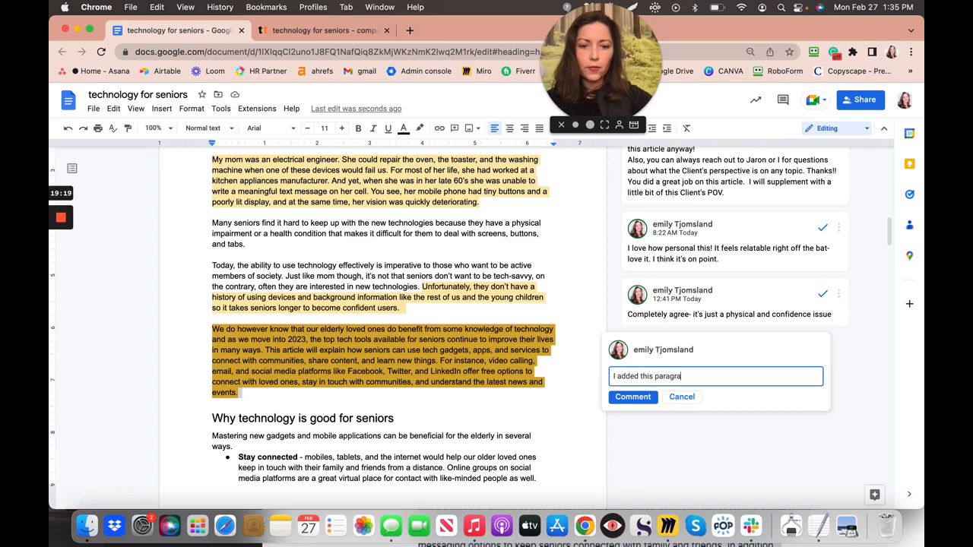
text(ph to hel)
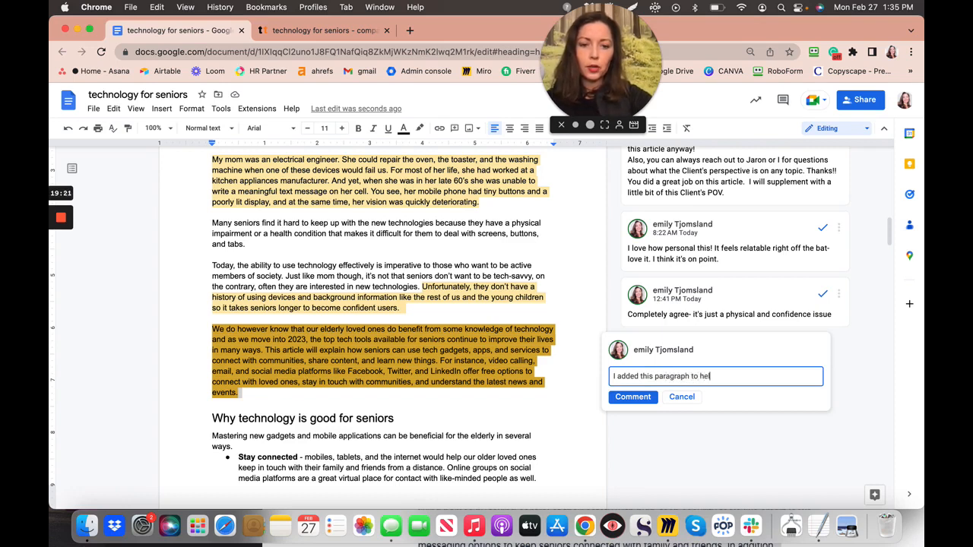
text(p with T)
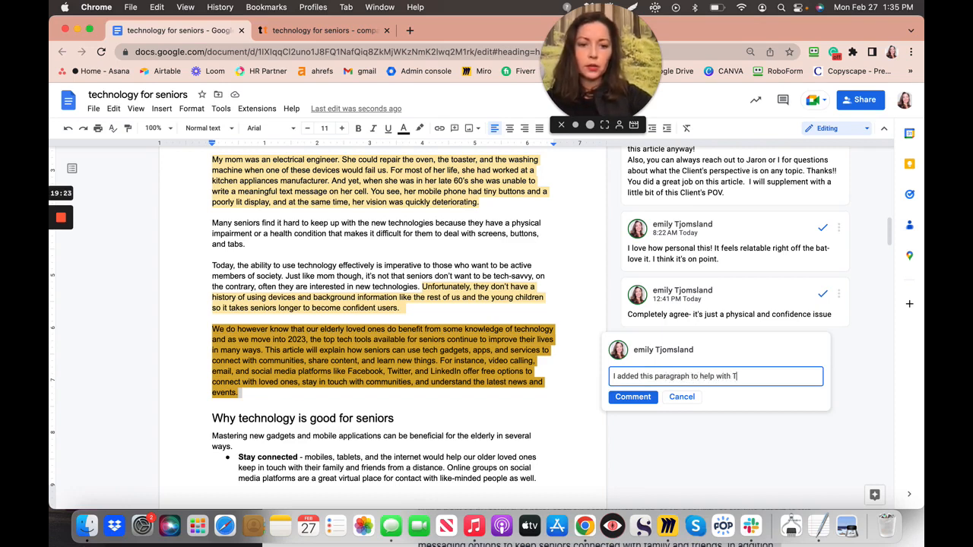
text(ext t)
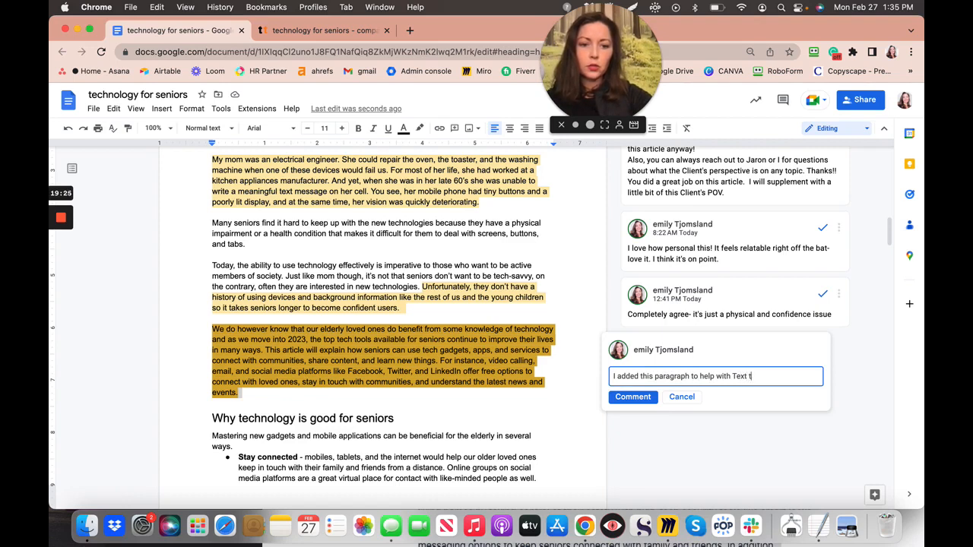
text(ools SEO an)
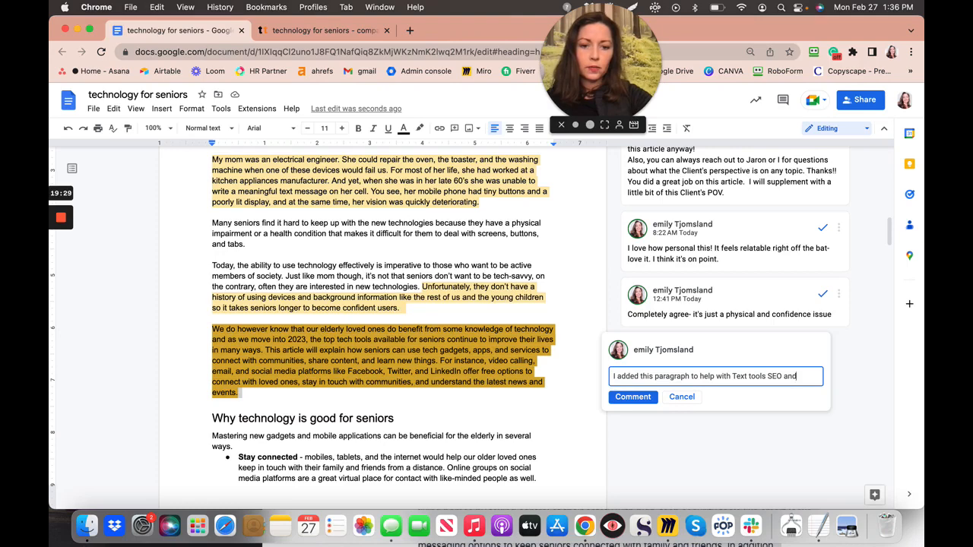
click(642, 398)
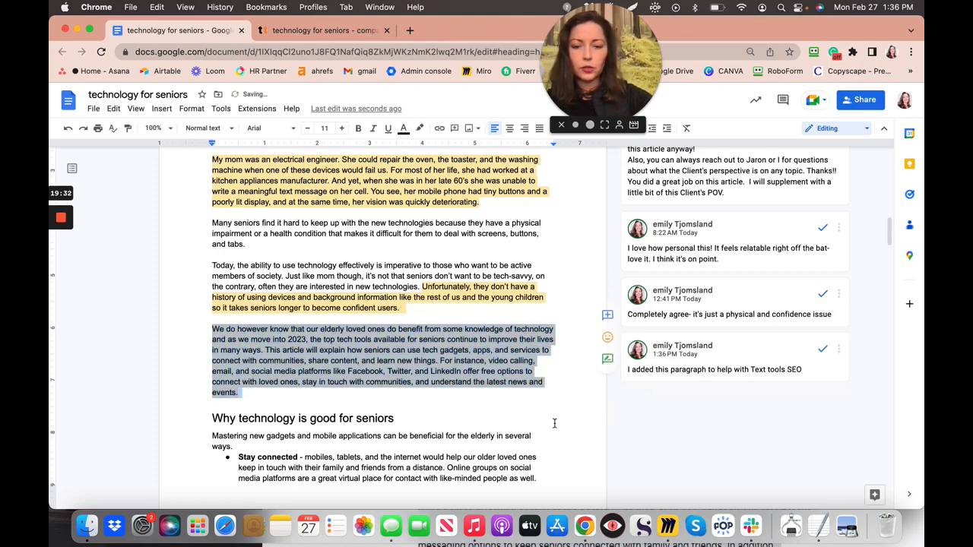
- Scroll to the article's final paragraph beginning 'Many online resources'
scroll(554, 424, down, 3)
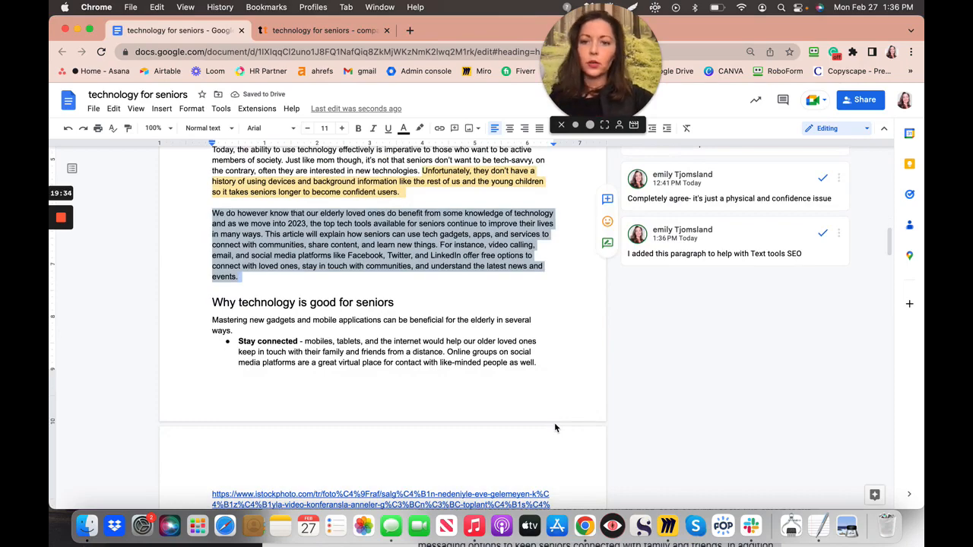
scroll(554, 422, down, 7)
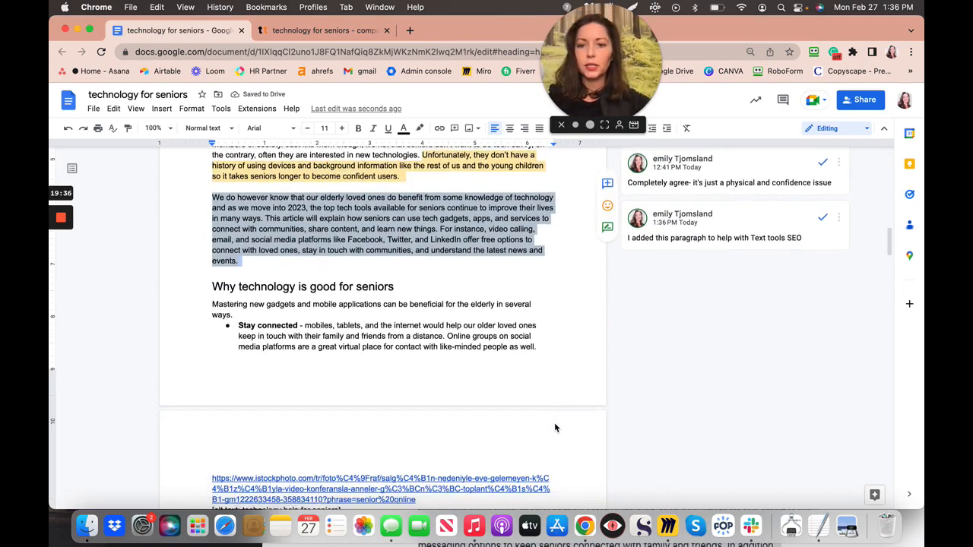
scroll(554, 424, down, 20)
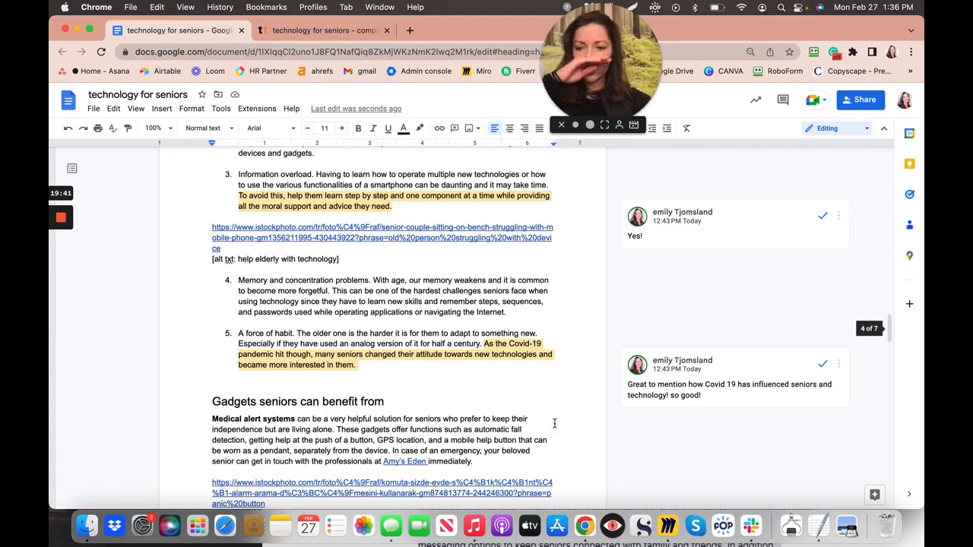
scroll(554, 424, down, 15)
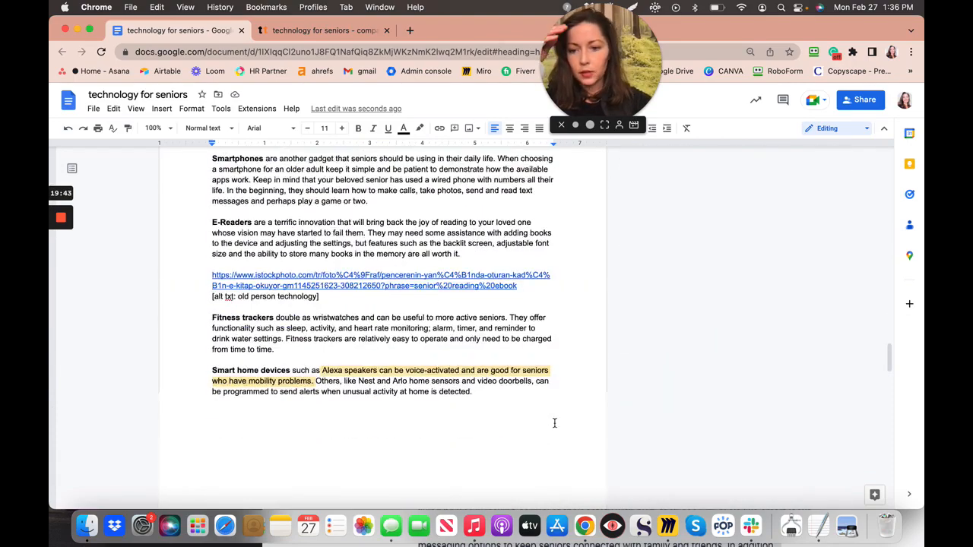
scroll(554, 423, down, 10)
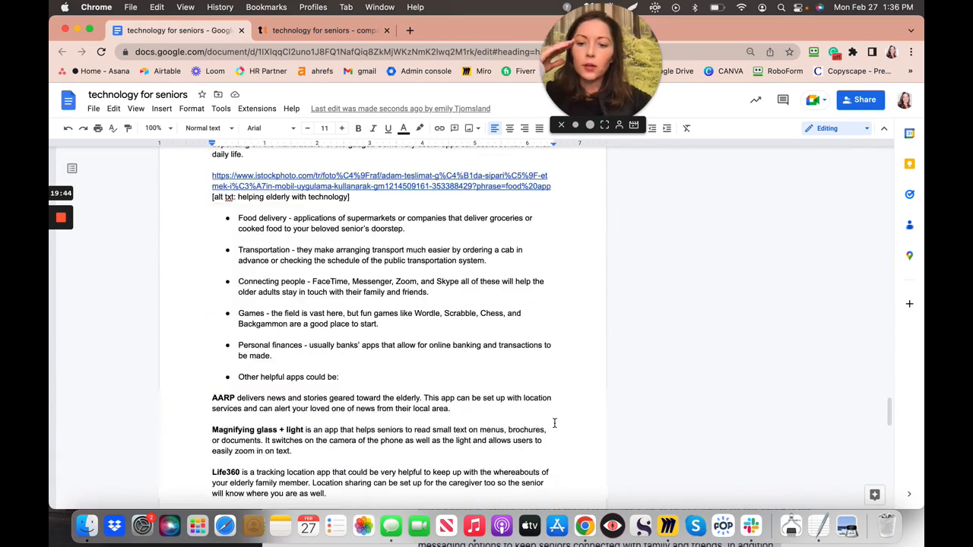
scroll(554, 423, down, 10)
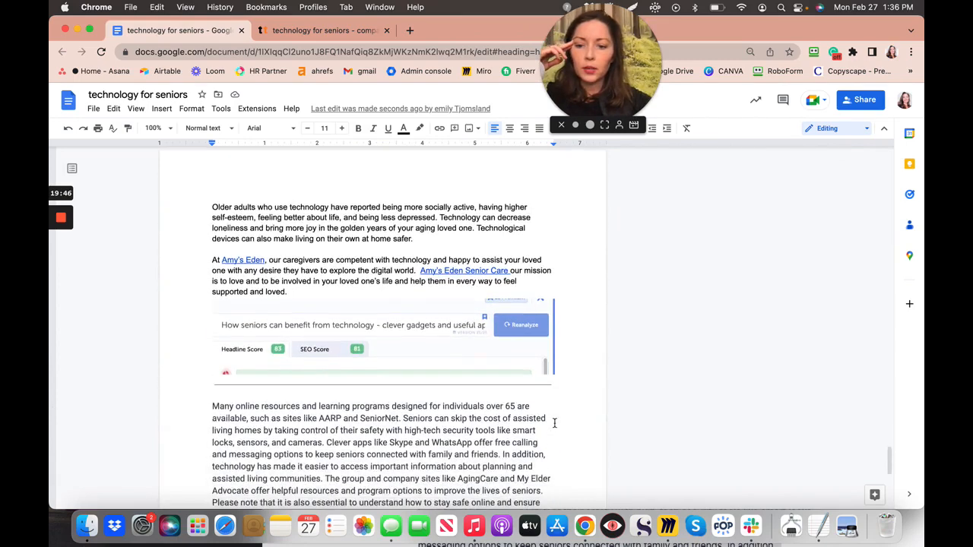
scroll(554, 423, down, 5)
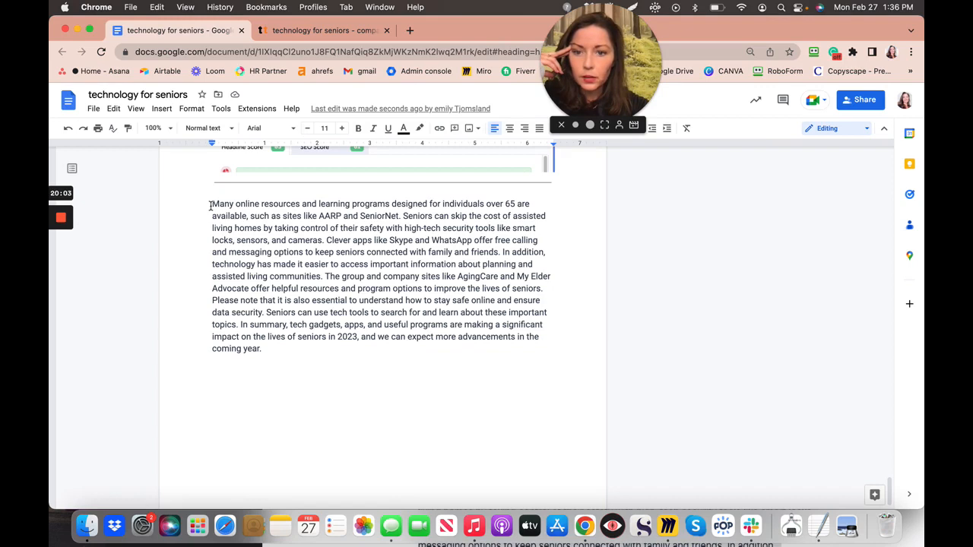
- Remove the AARP and SeniorNet opening sentence so the last paragraph begins 'Seniors can skip…'
drag(210, 205, 399, 219)
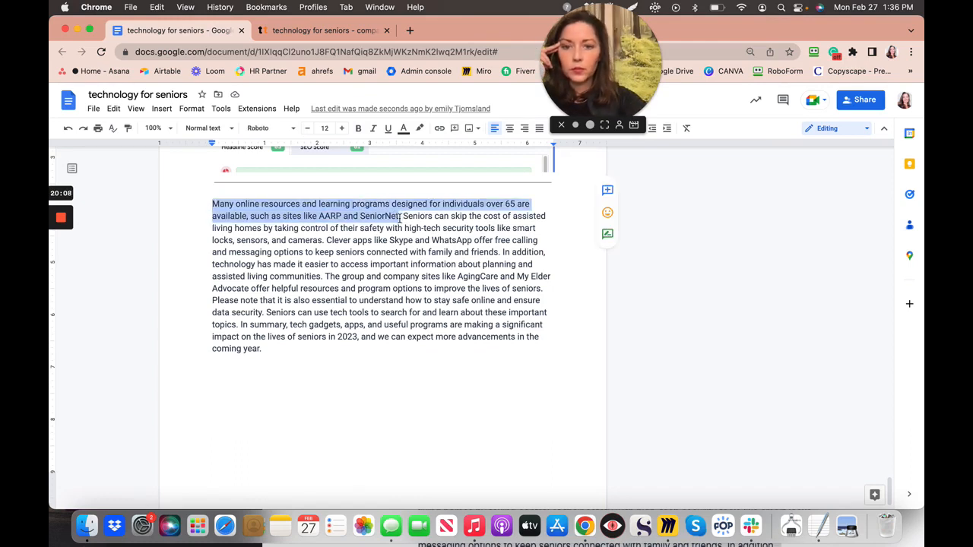
key(BackSpace)
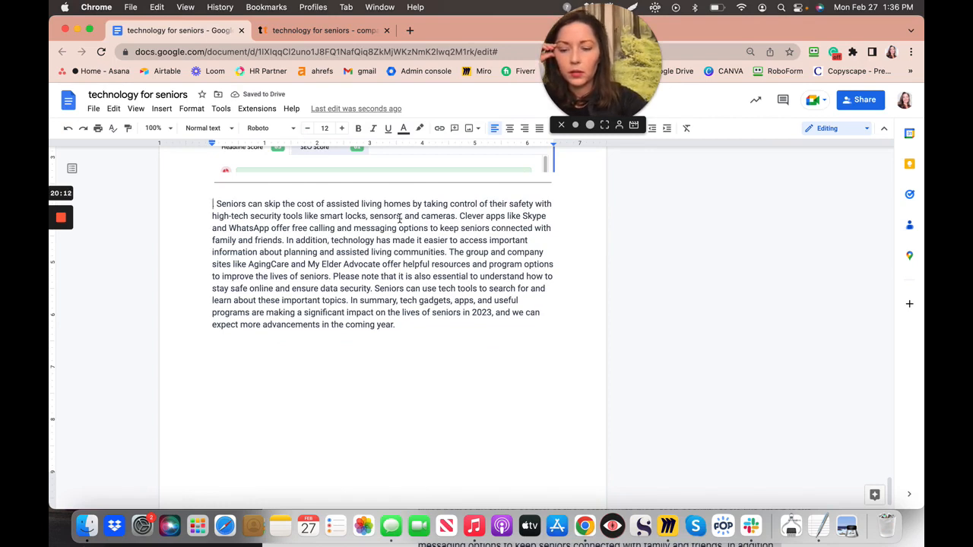
key(super+z)
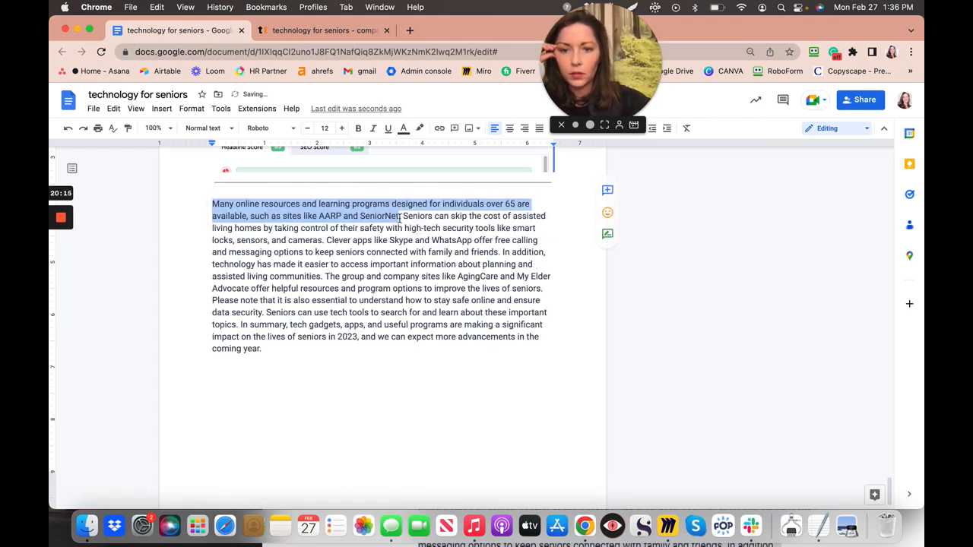
click(212, 204)
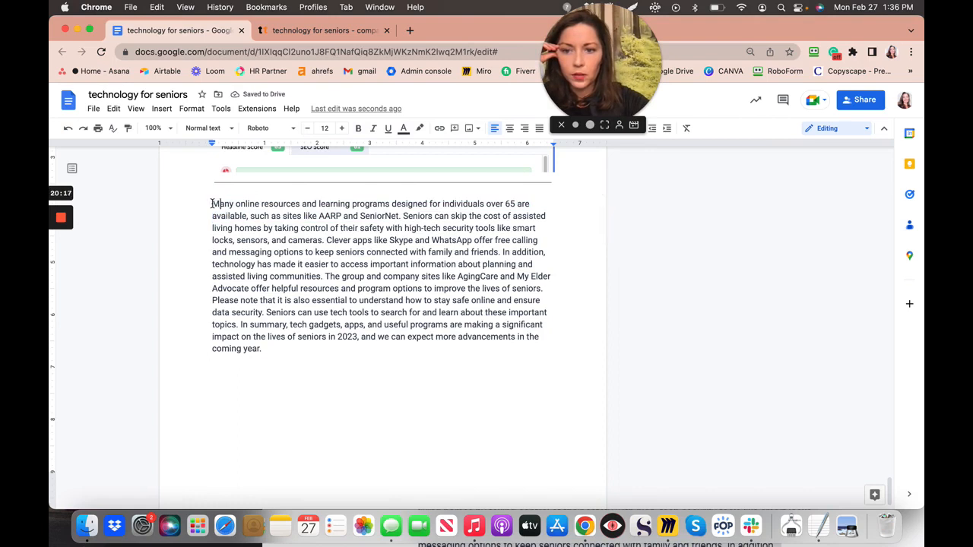
drag(212, 204, 402, 218)
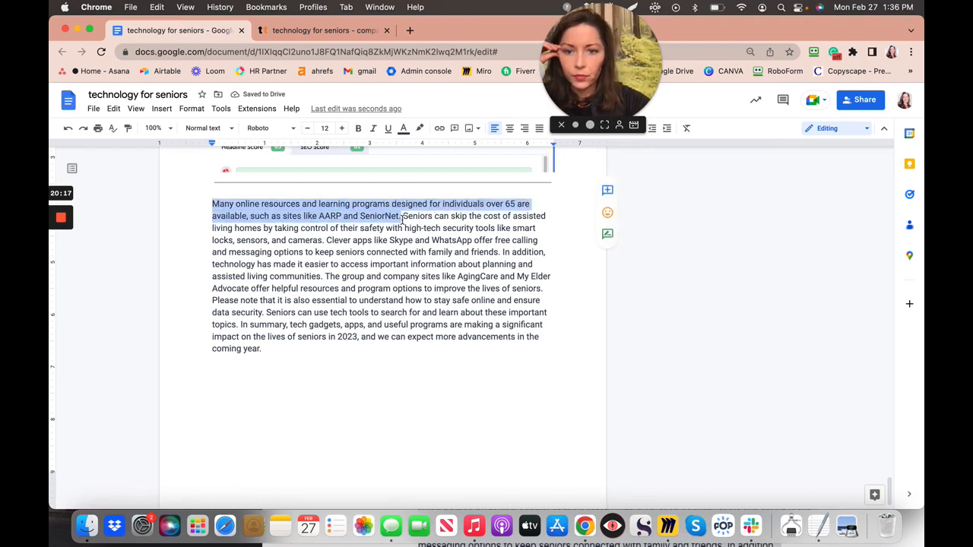
key(BackSpace)
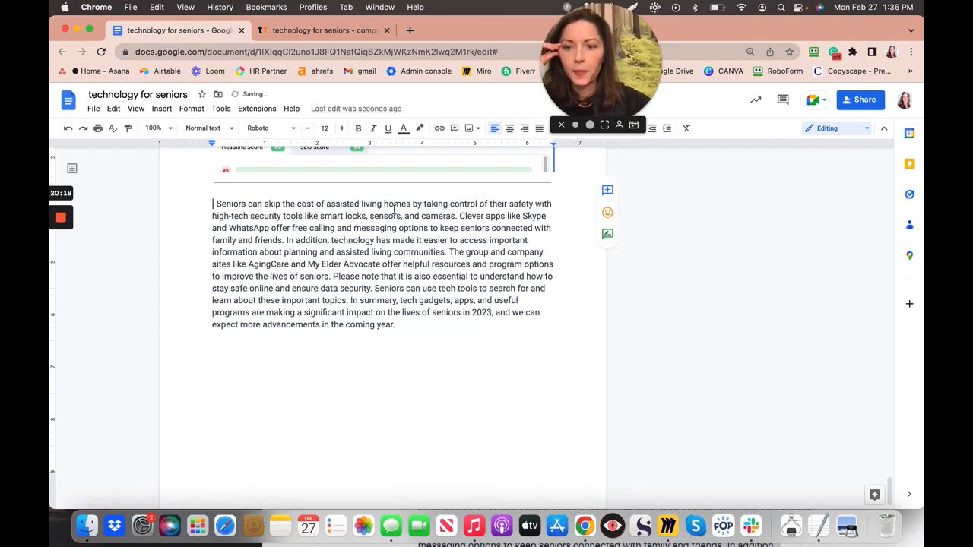
scroll(371, 243, up, 3)
scroll(372, 244, up, 1)
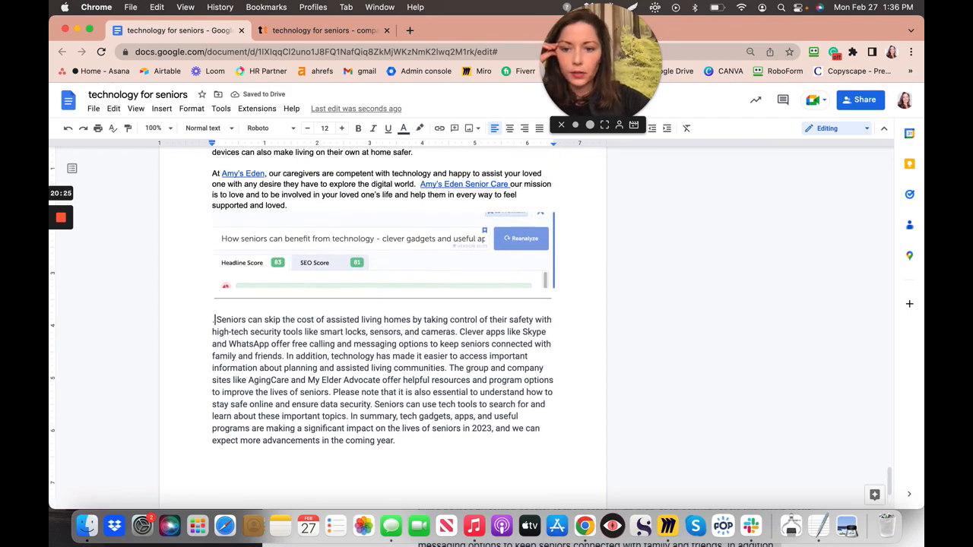
key(BackSpace)
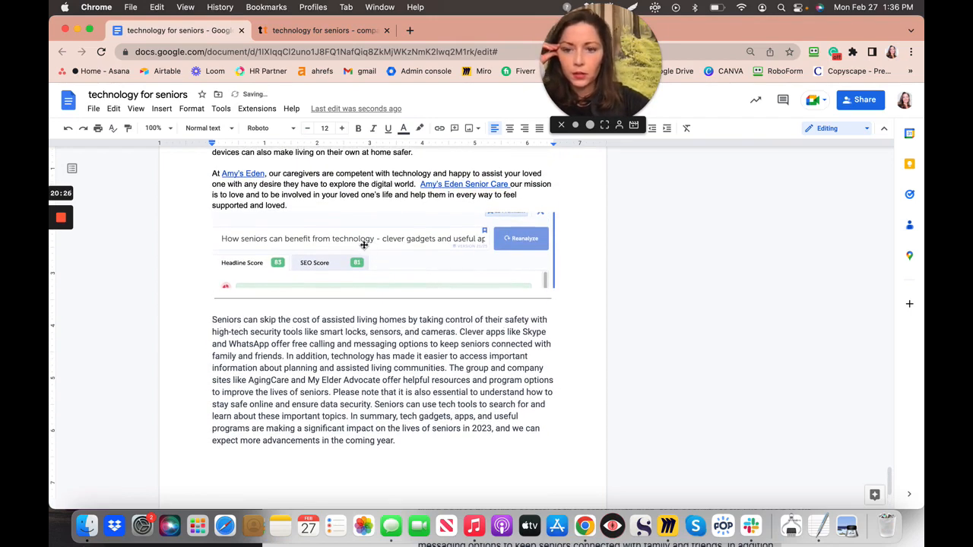
- Scroll to the AARP paragraph in the 'Mobile applications geared toward the elderly' section
scroll(317, 247, up, 8)
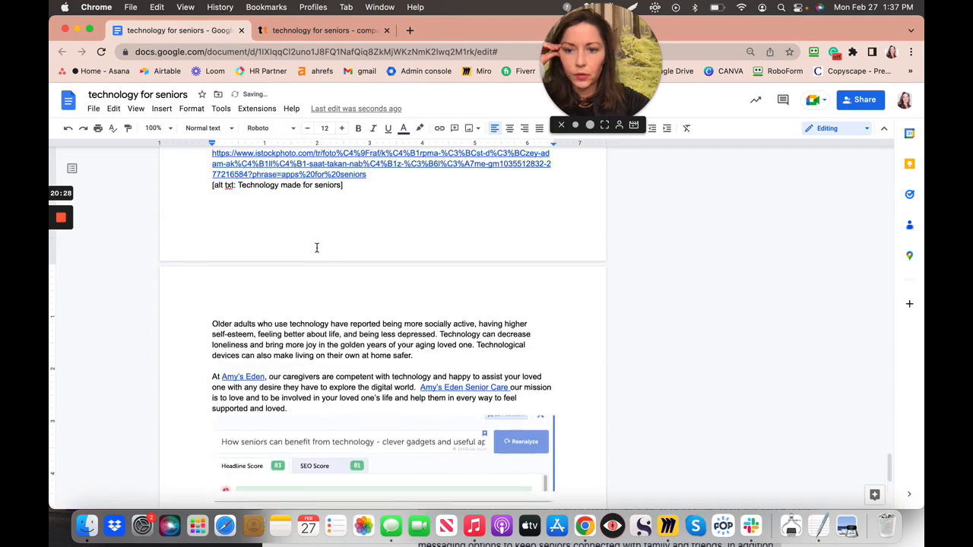
scroll(317, 248, up, 10)
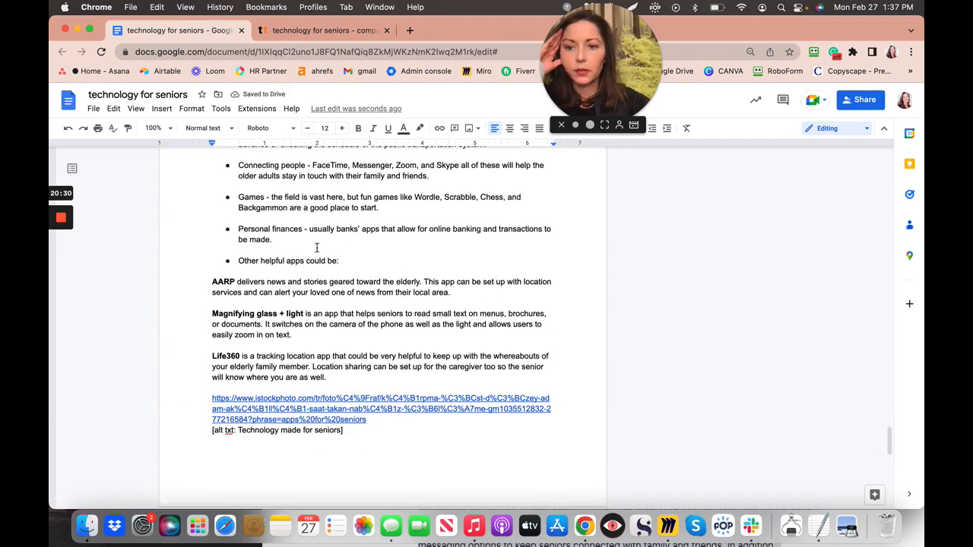
scroll(317, 248, up, 12)
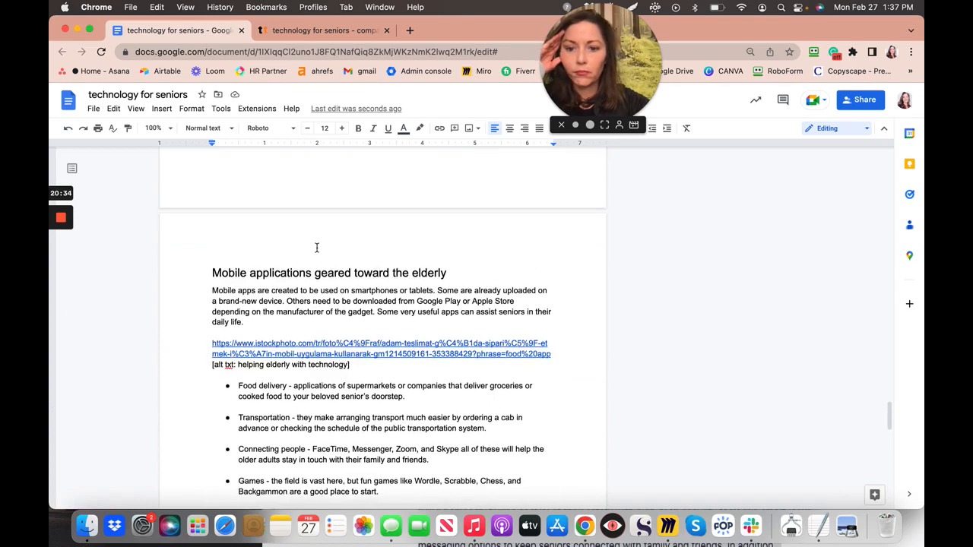
scroll(317, 248, up, 11)
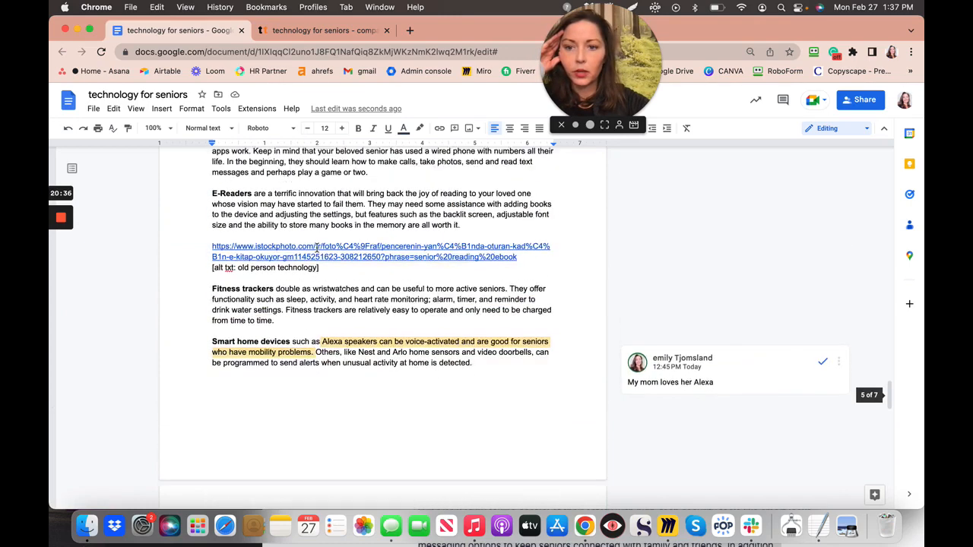
scroll(317, 248, up, 8)
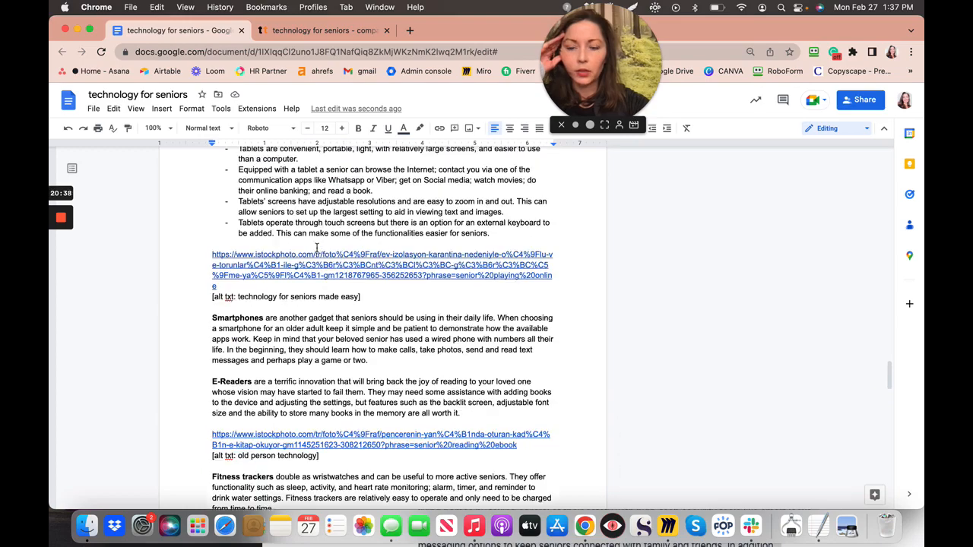
scroll(317, 248, up, 14)
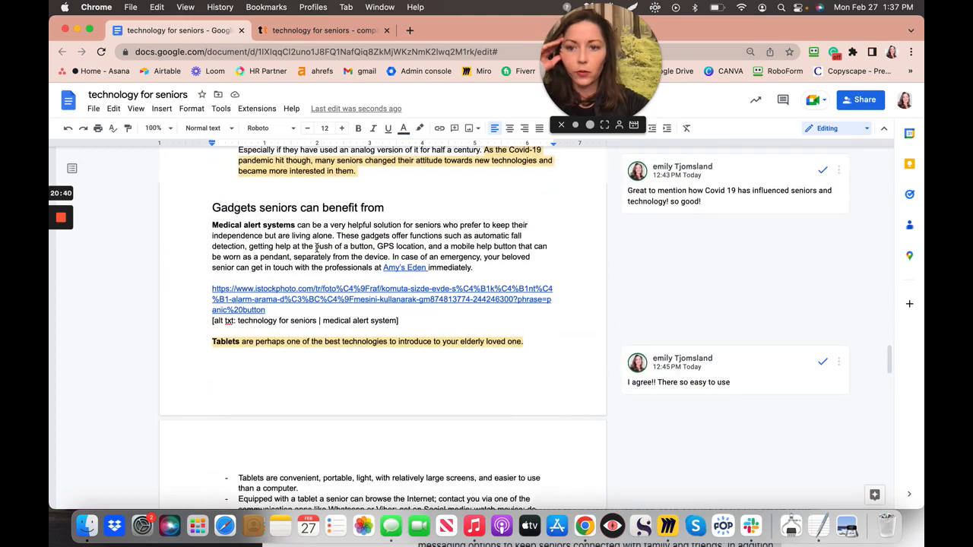
scroll(317, 248, up, 6)
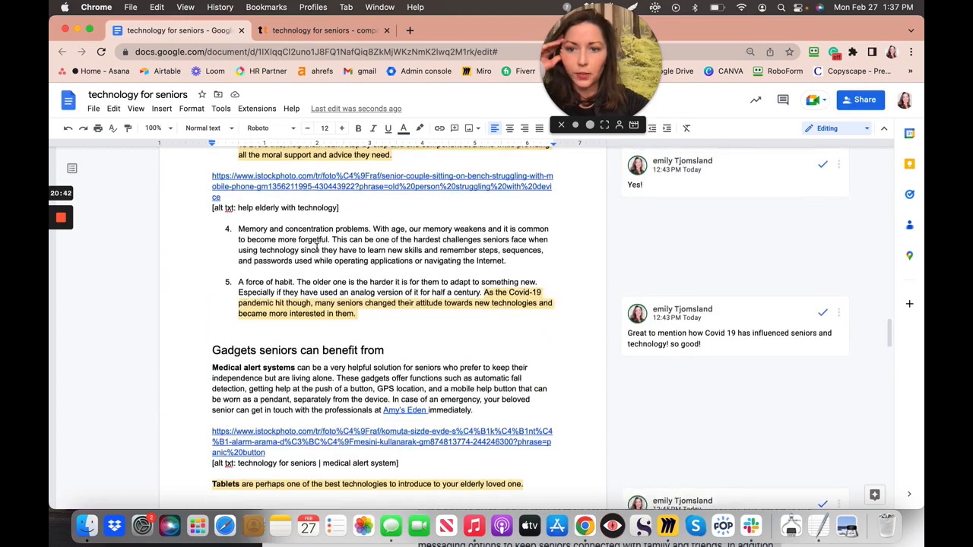
scroll(317, 248, up, 11)
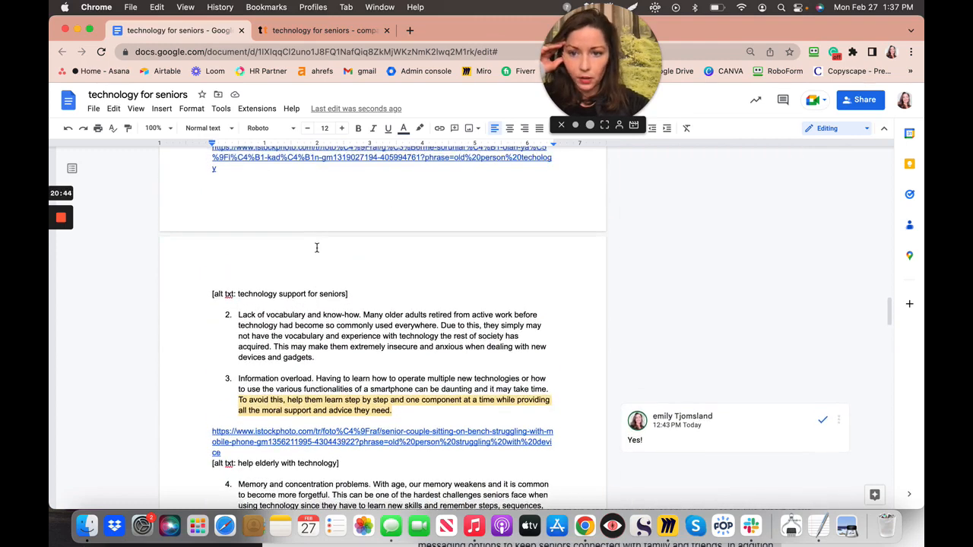
scroll(317, 248, up, 8)
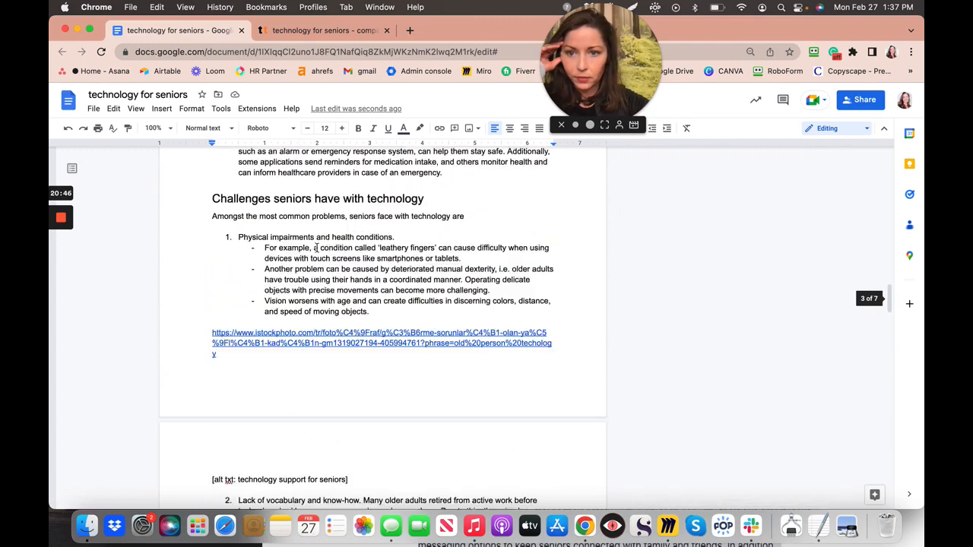
scroll(317, 248, up, 3)
scroll(317, 248, up, 2)
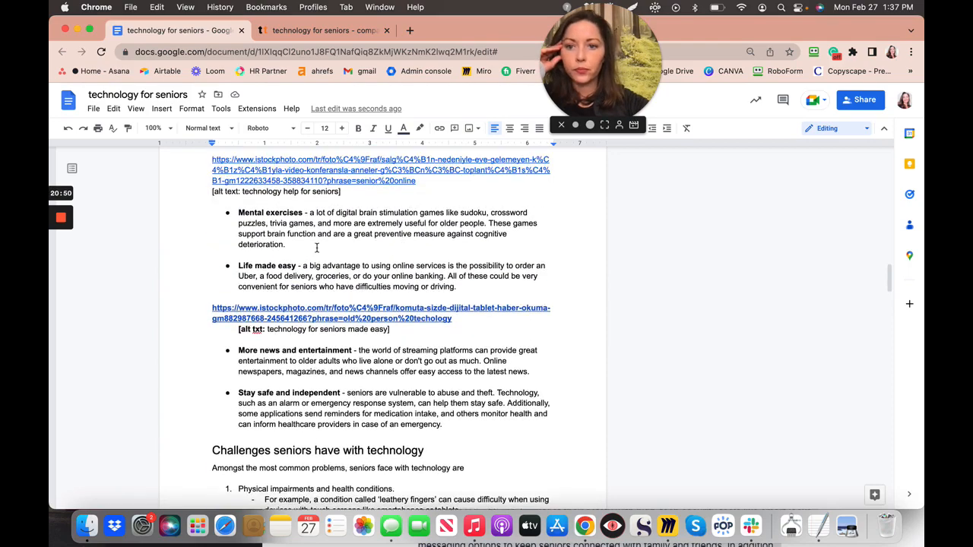
scroll(317, 249, up, 8)
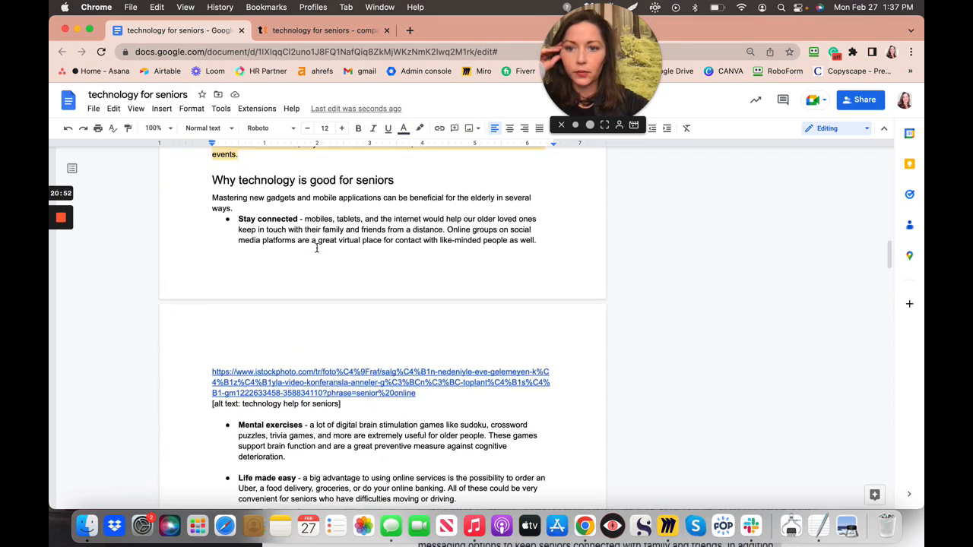
scroll(317, 249, up, 3)
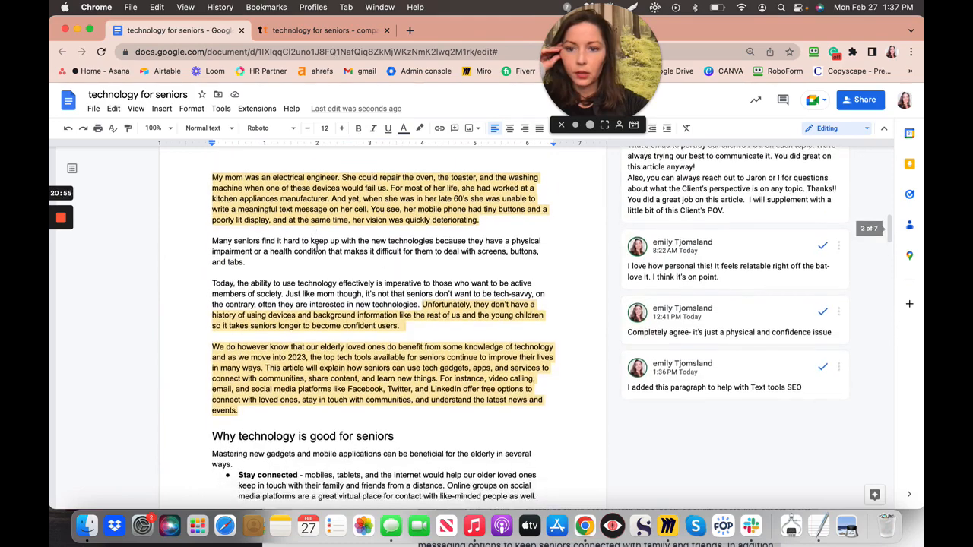
scroll(317, 246, down, 3)
scroll(317, 246, down, 7)
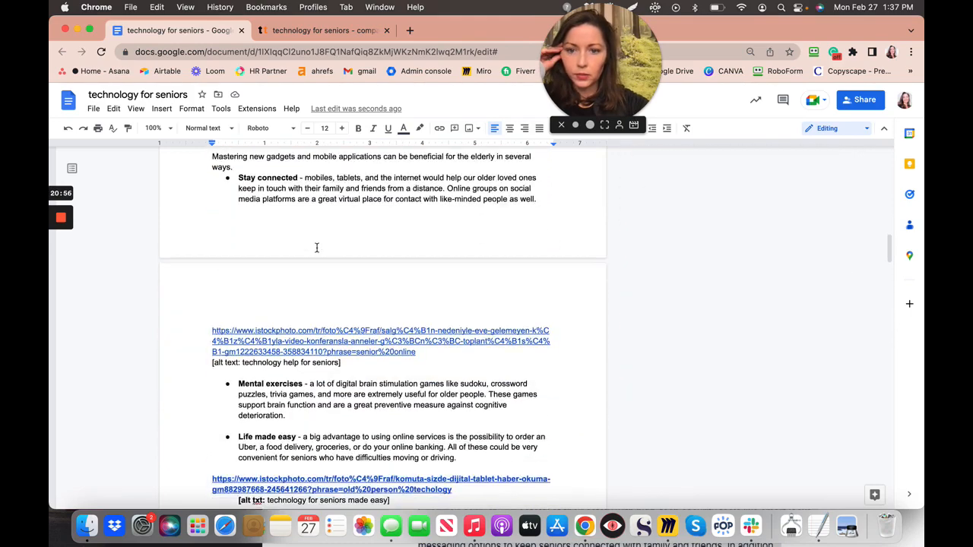
scroll(317, 248, down, 9)
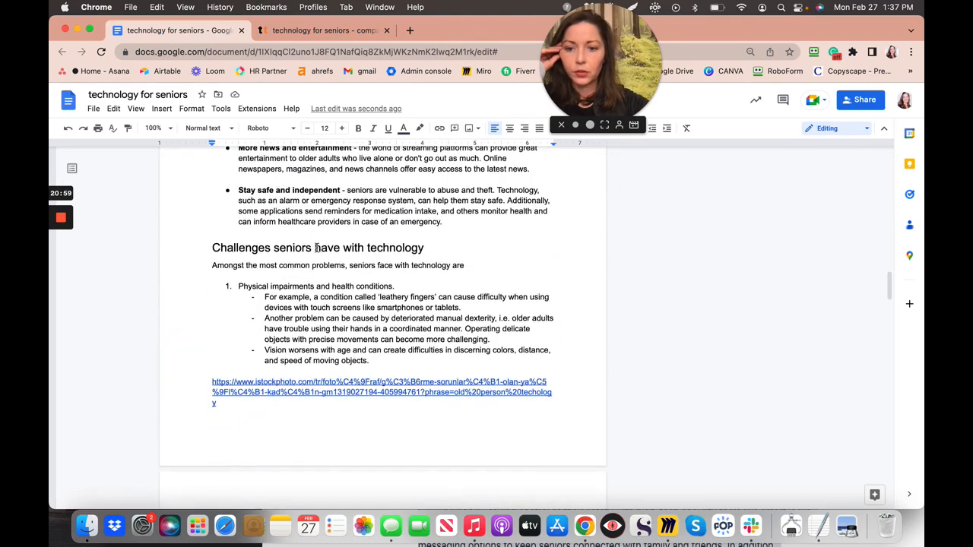
scroll(317, 248, down, 8)
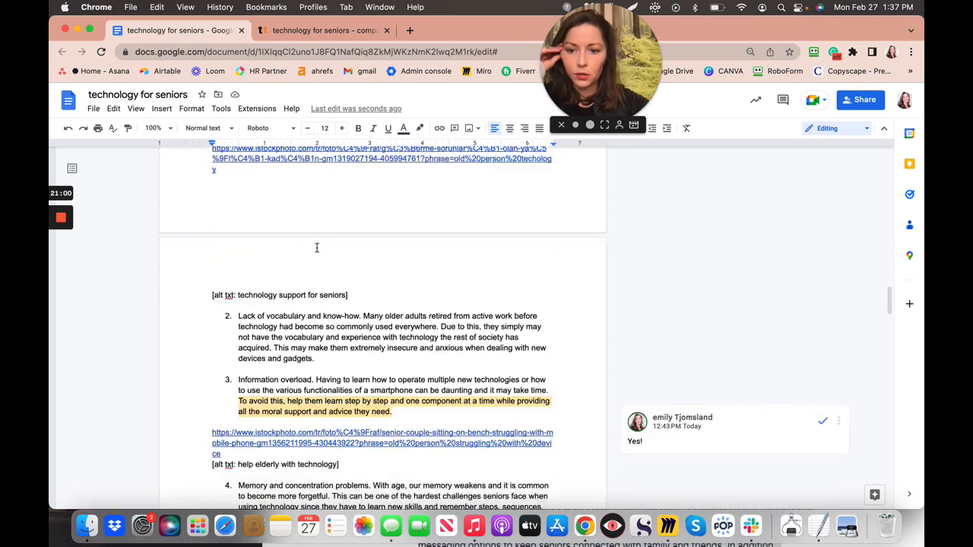
scroll(317, 248, down, 7)
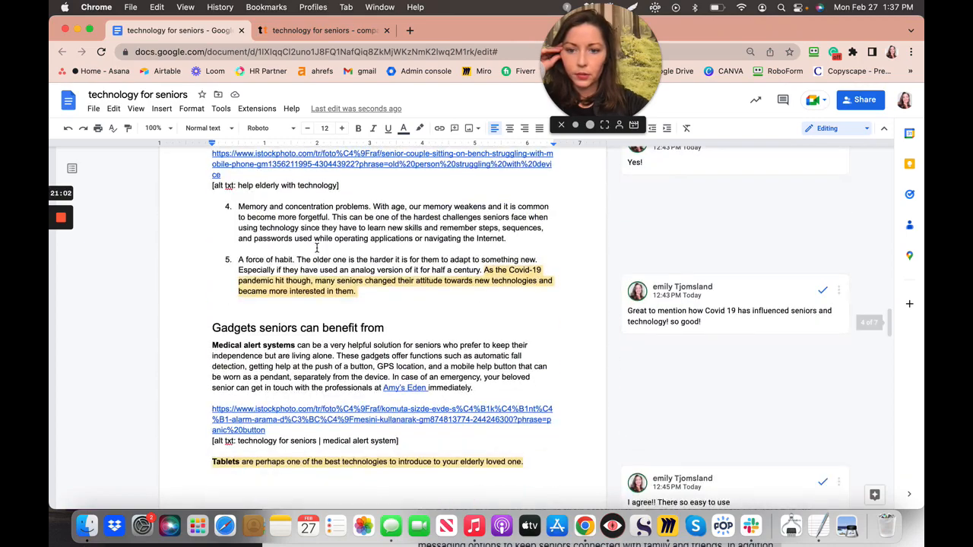
scroll(317, 248, down, 6)
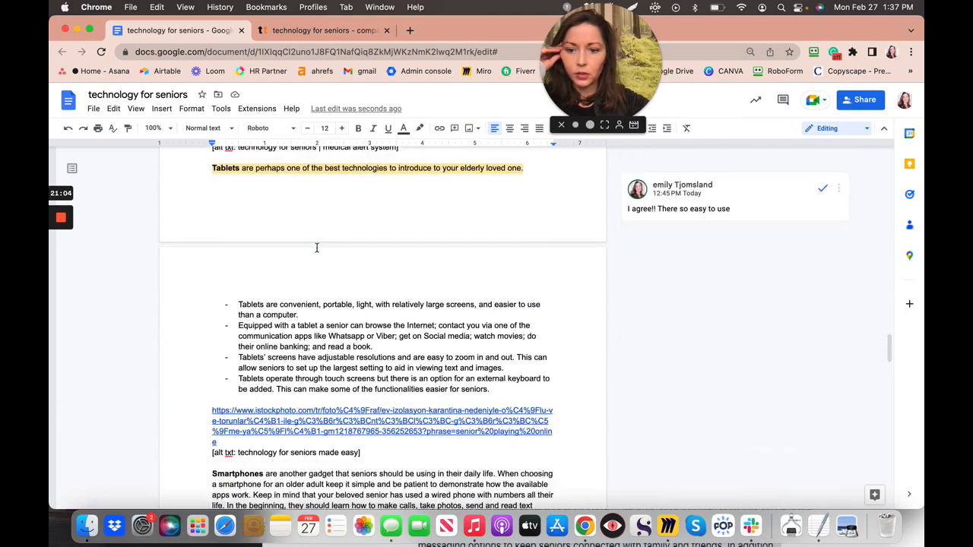
scroll(317, 248, down, 8)
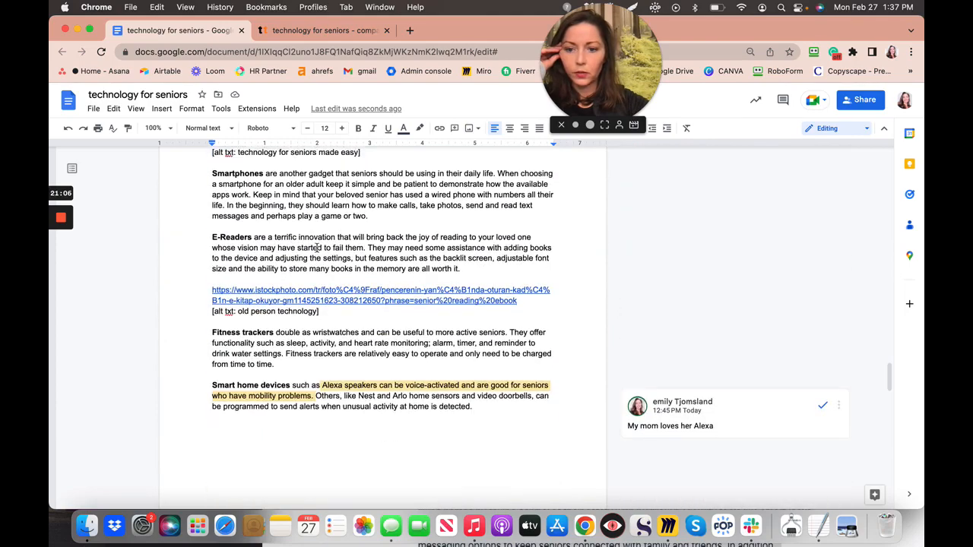
scroll(317, 248, down, 7)
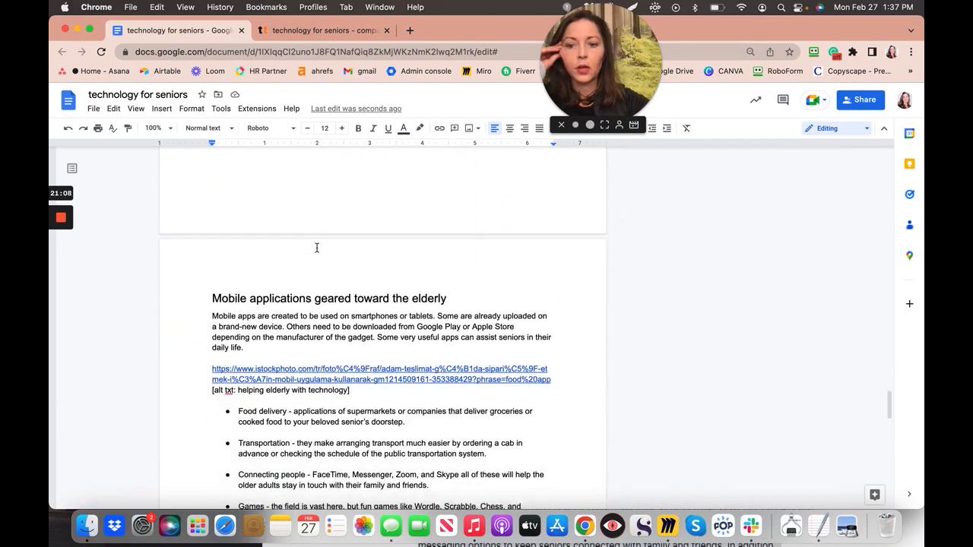
scroll(317, 248, down, 5)
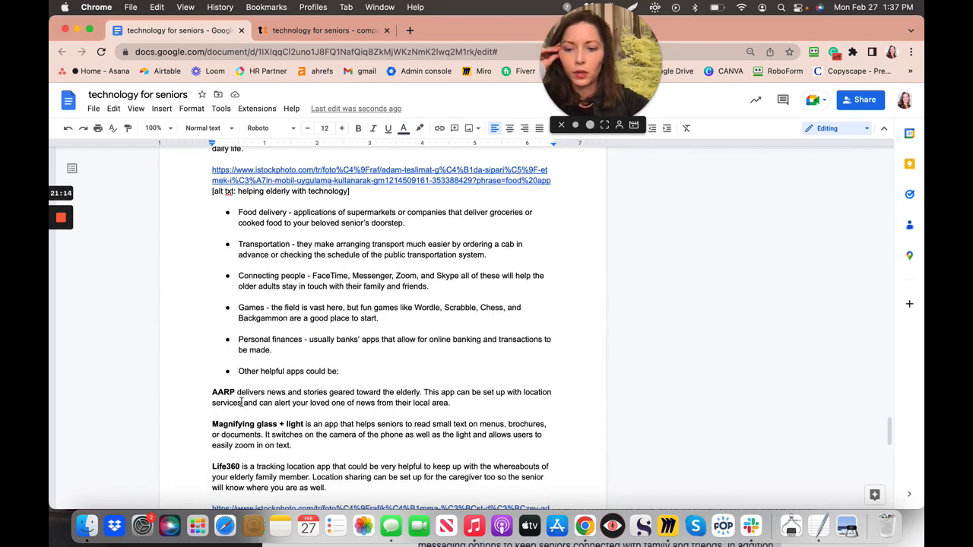
- Paste the online resources sentence after 'area.' in the AARP paragraph and set it to size 11
click(471, 404)
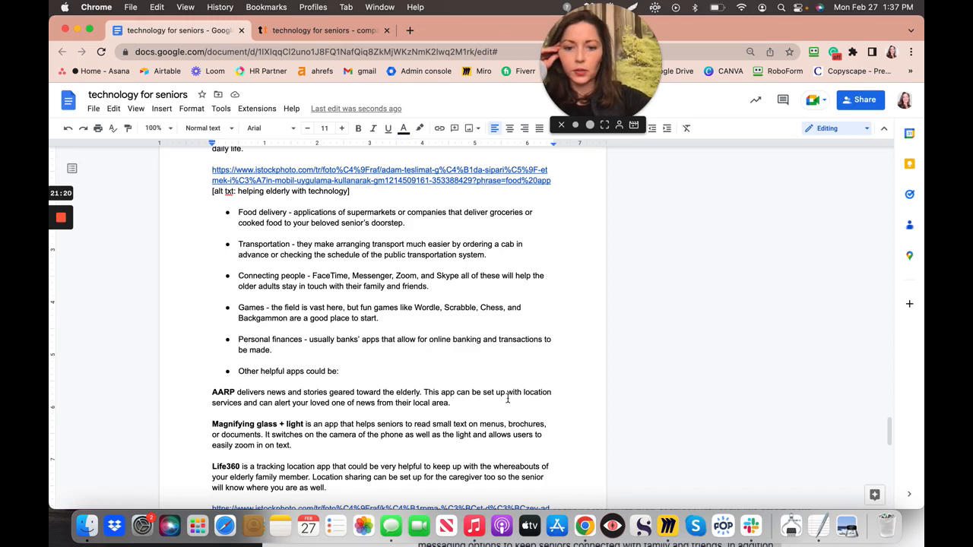
text(Many online resources and learning programs designed for individuals over 65 are available, such as sites like AARP and SeniorNet)
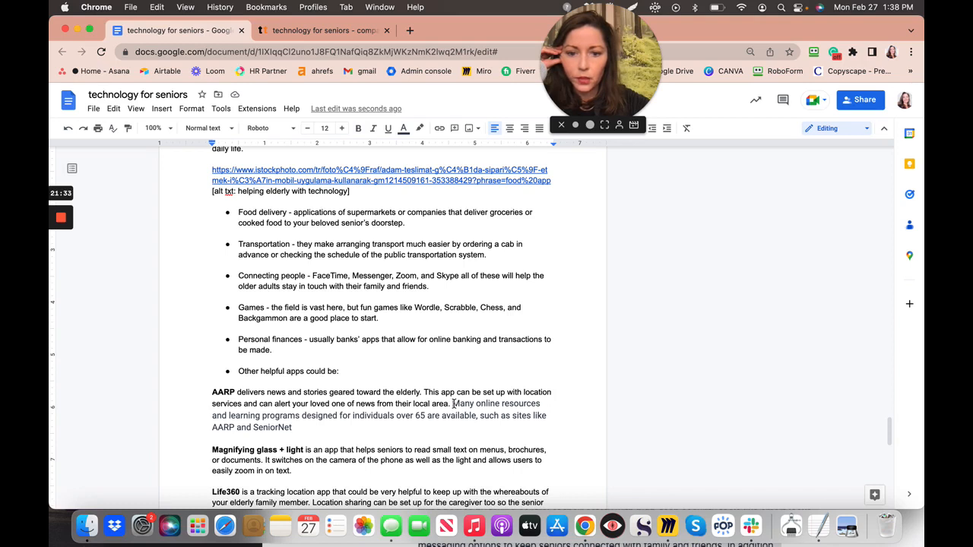
shift+click(500, 430)
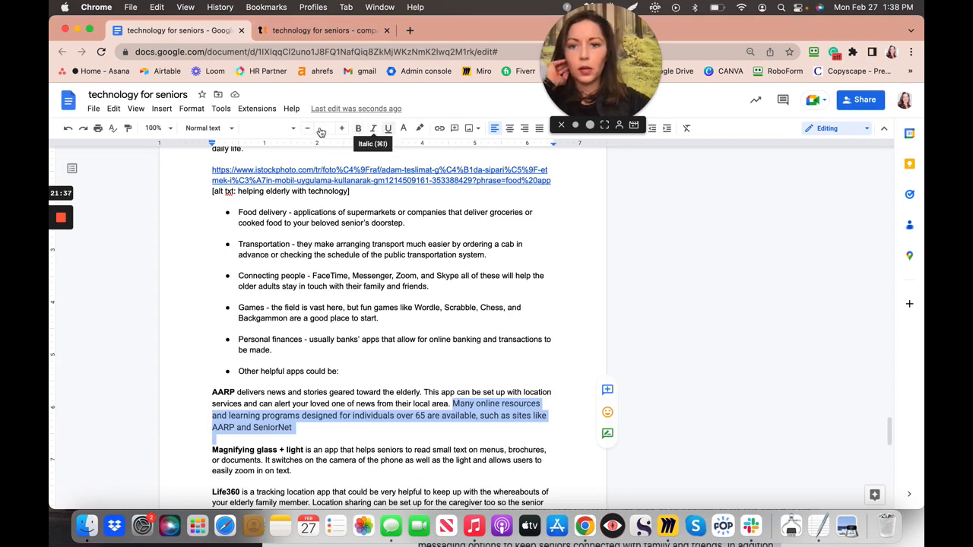
click(325, 127)
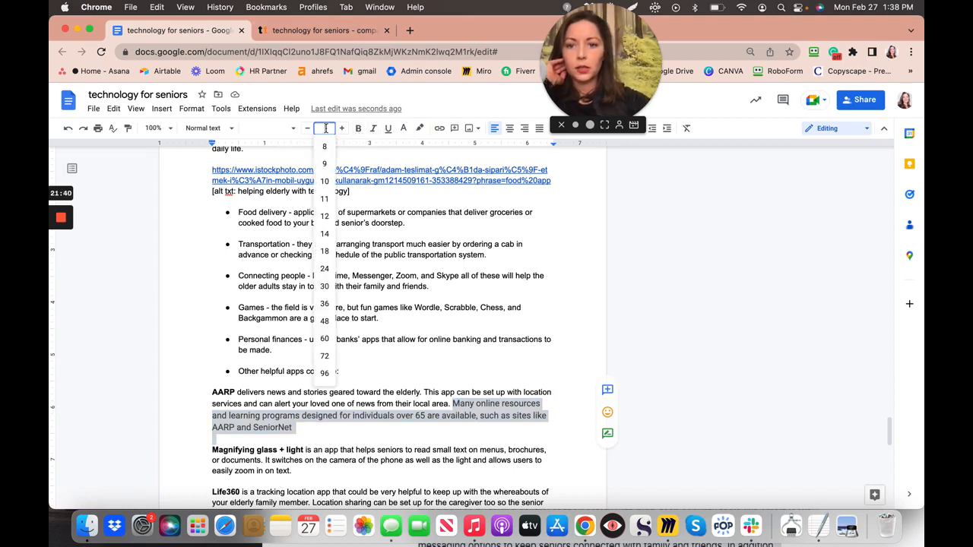
key(Return)
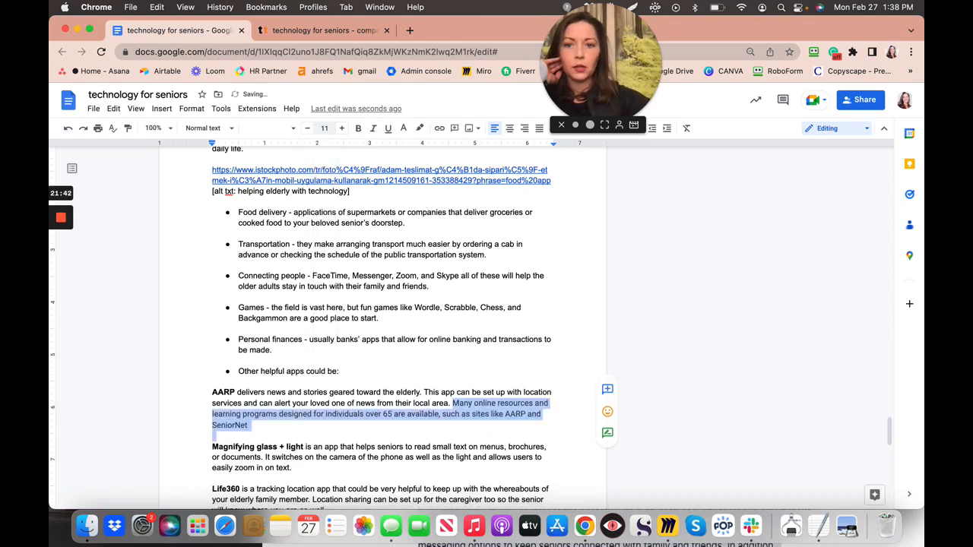
- Format the pasted sentence in Arial with black text
click(291, 129)
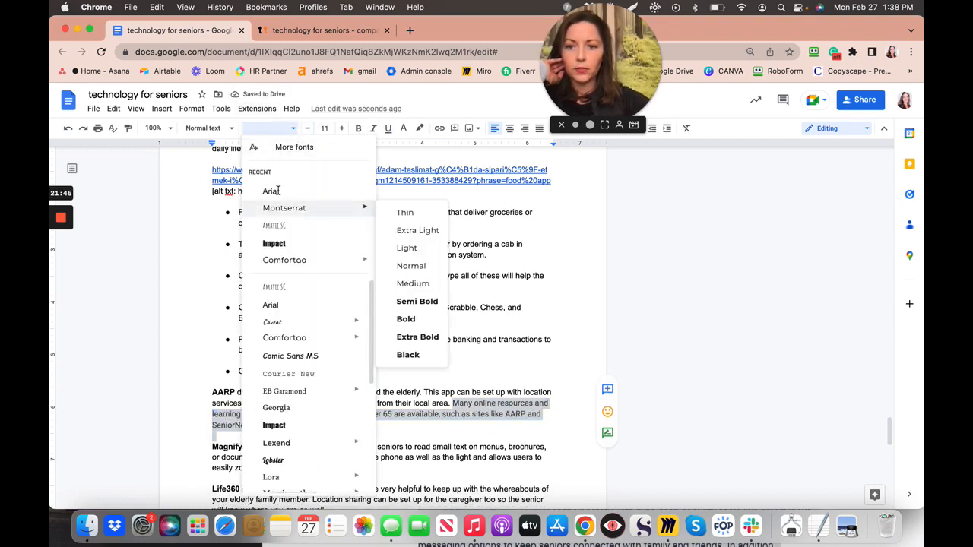
click(272, 192)
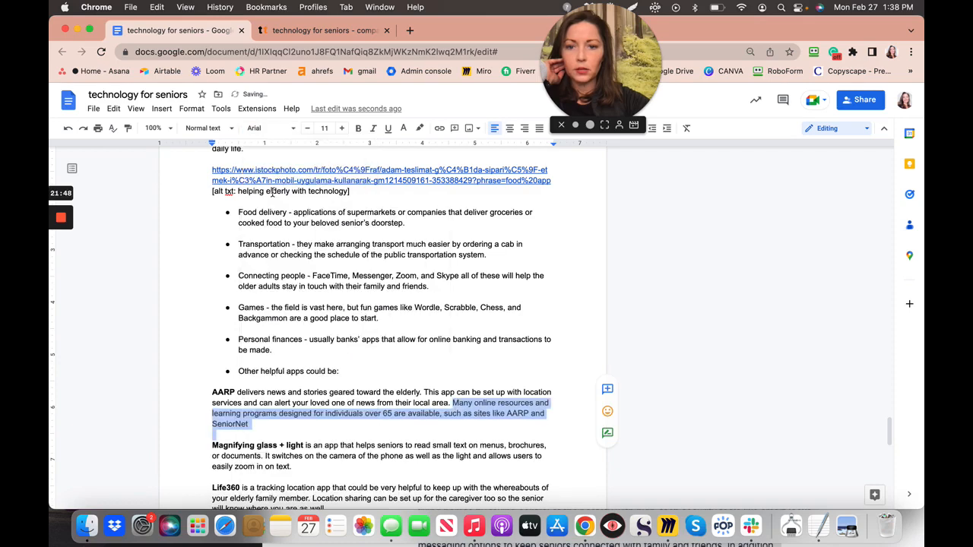
click(272, 191)
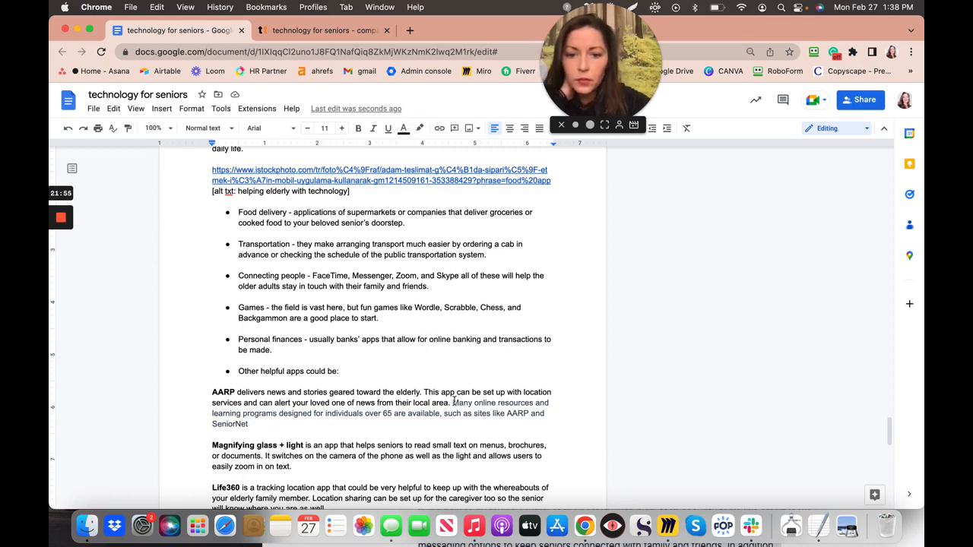
drag(454, 401, 493, 439)
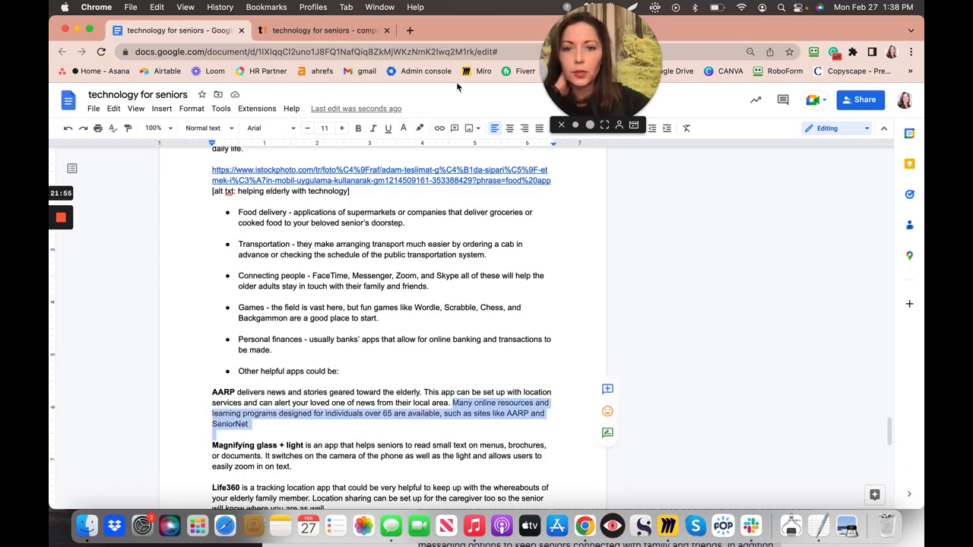
click(404, 129)
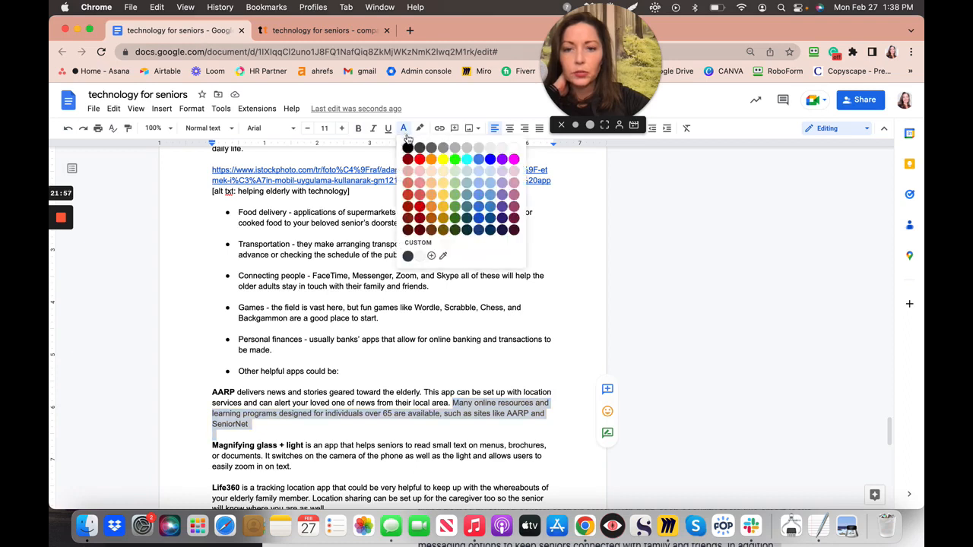
click(414, 152)
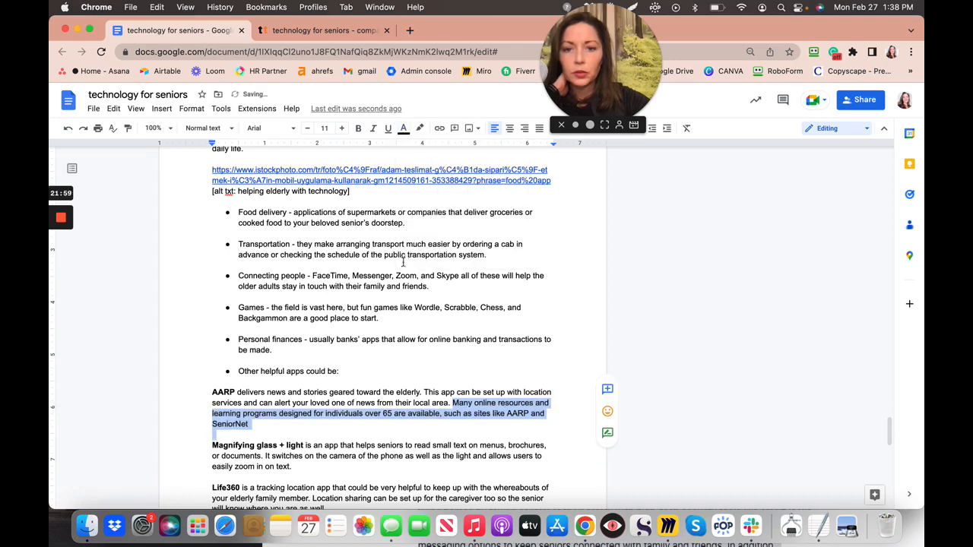
click(397, 374)
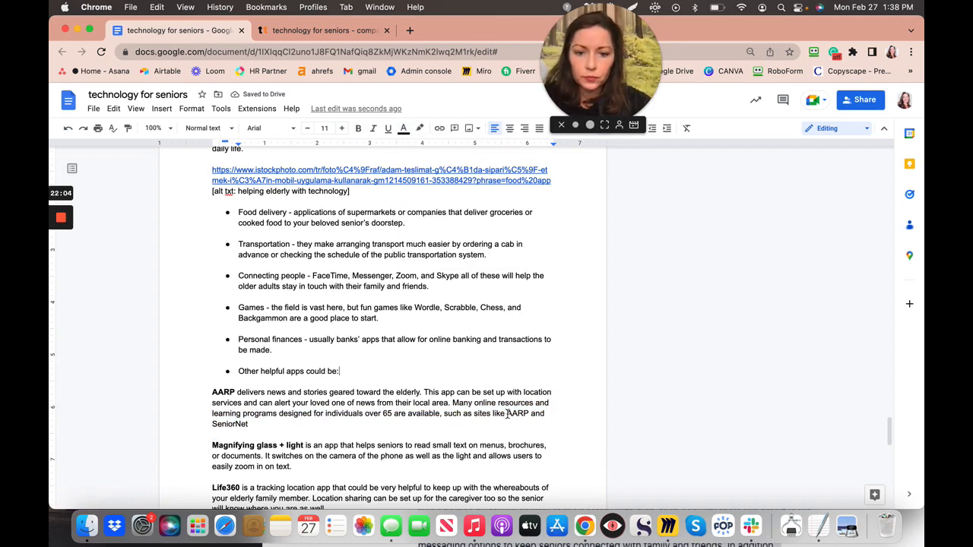
- Reword to open 'AARP and SeniorNet deliver news', cut ', such as sites like AARP and', and break after 'available.'
double_click(248, 427)
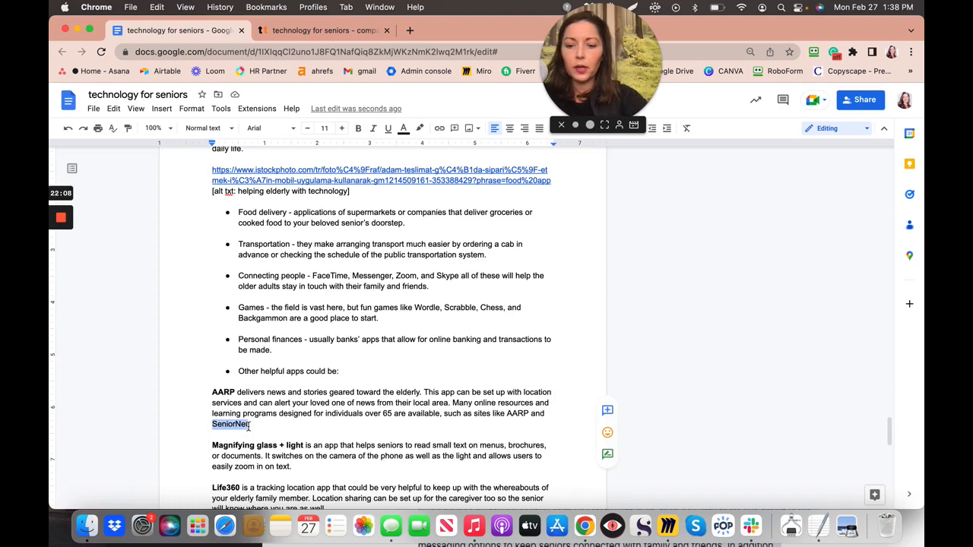
key(BackSpace)
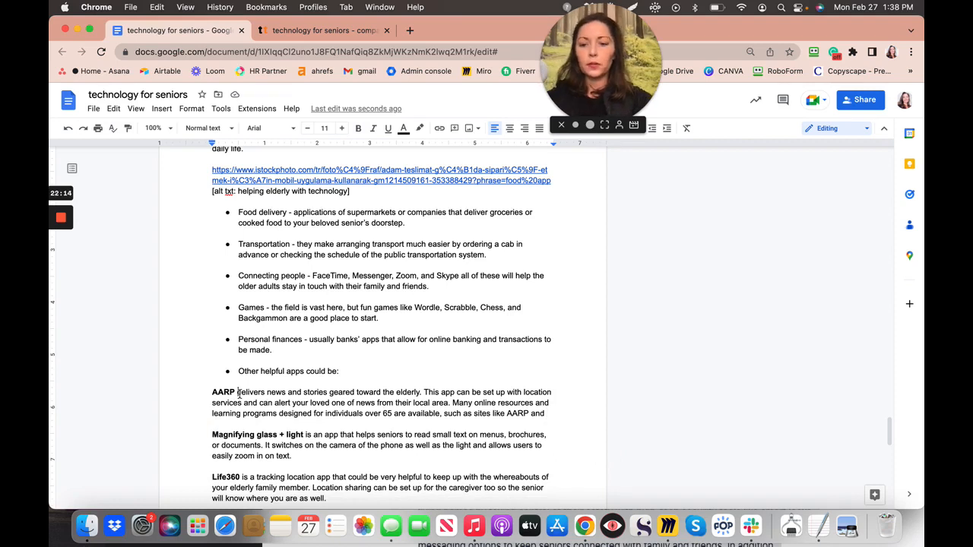
text(and )
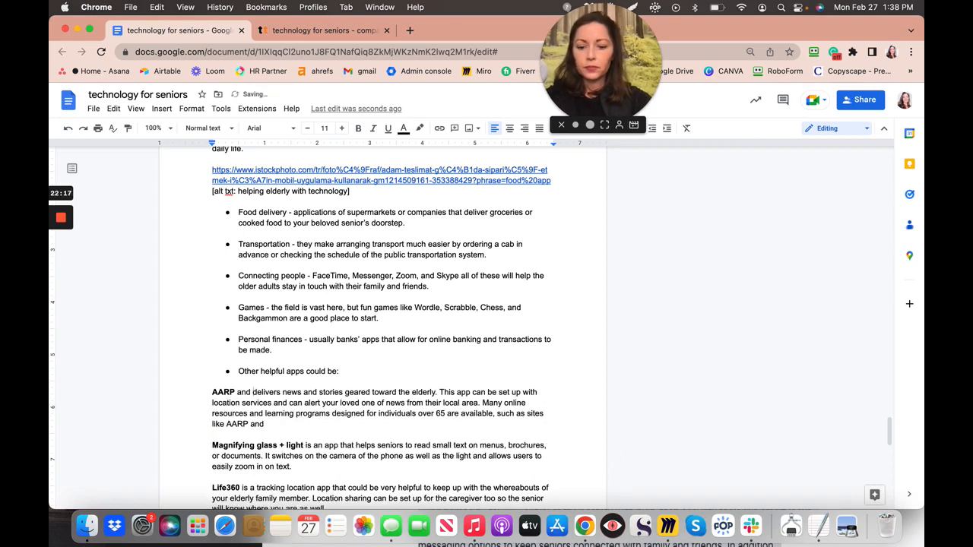
text(SeniorNet)
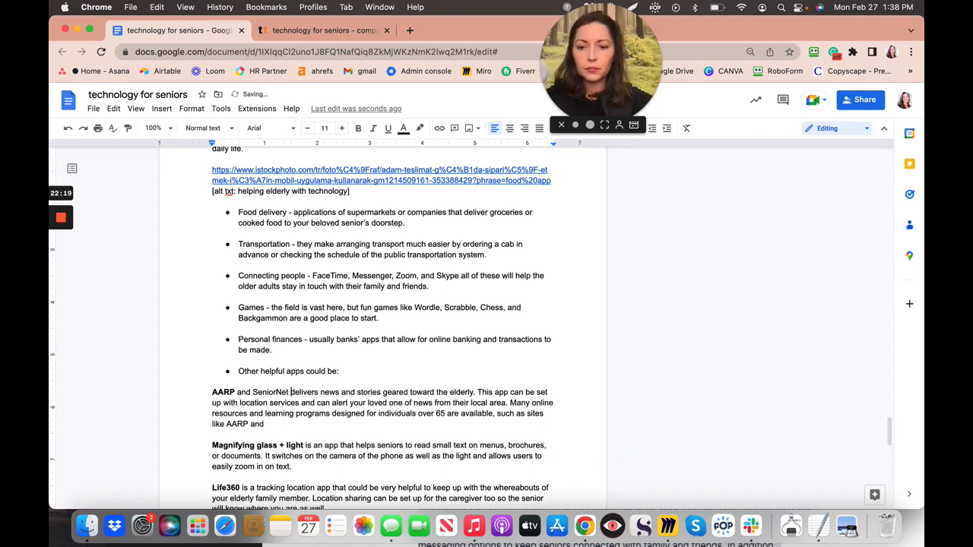
click(318, 392)
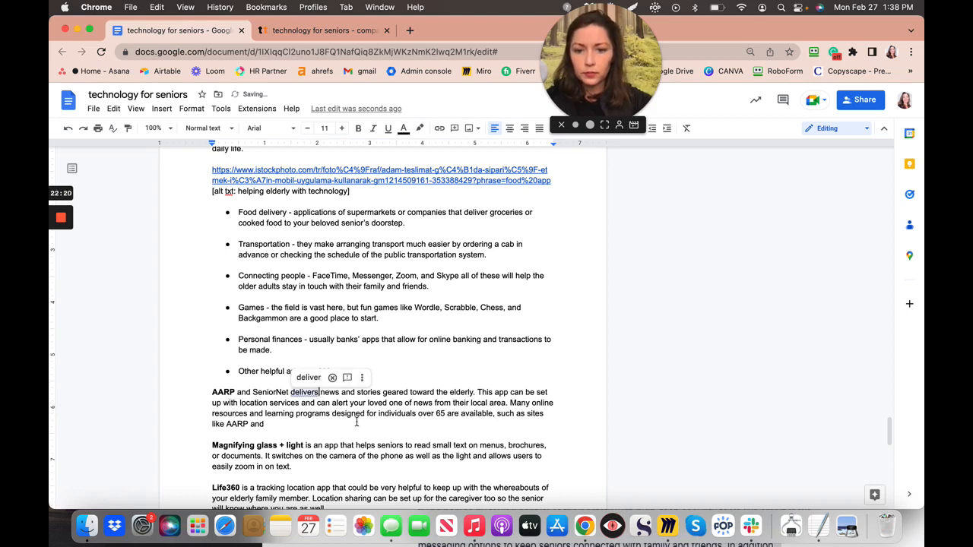
key(BackSpace)
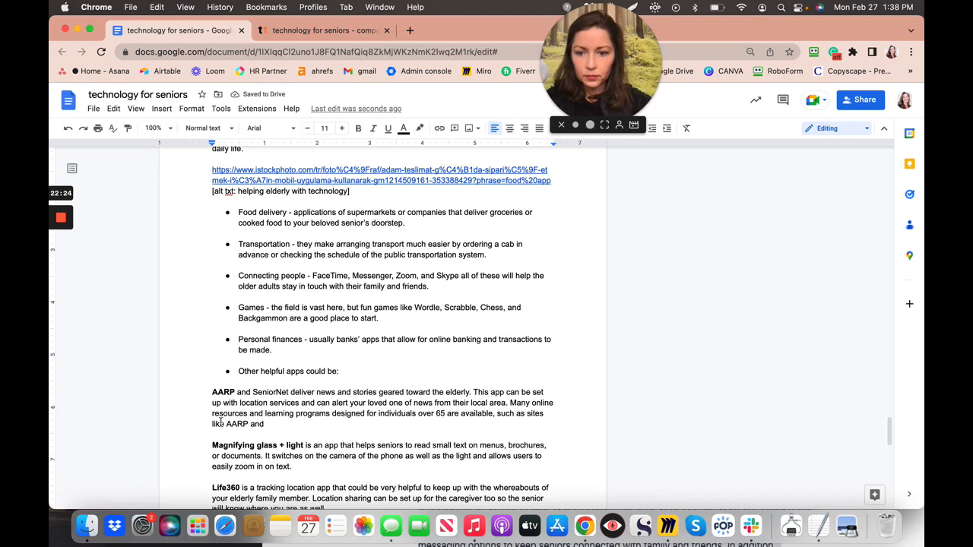
drag(494, 412, 523, 430)
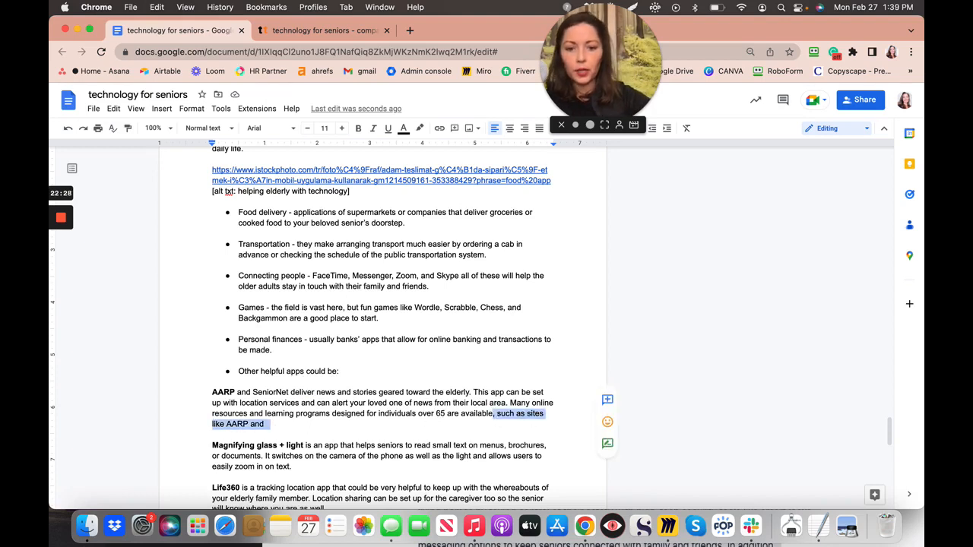
key(BackSpace)
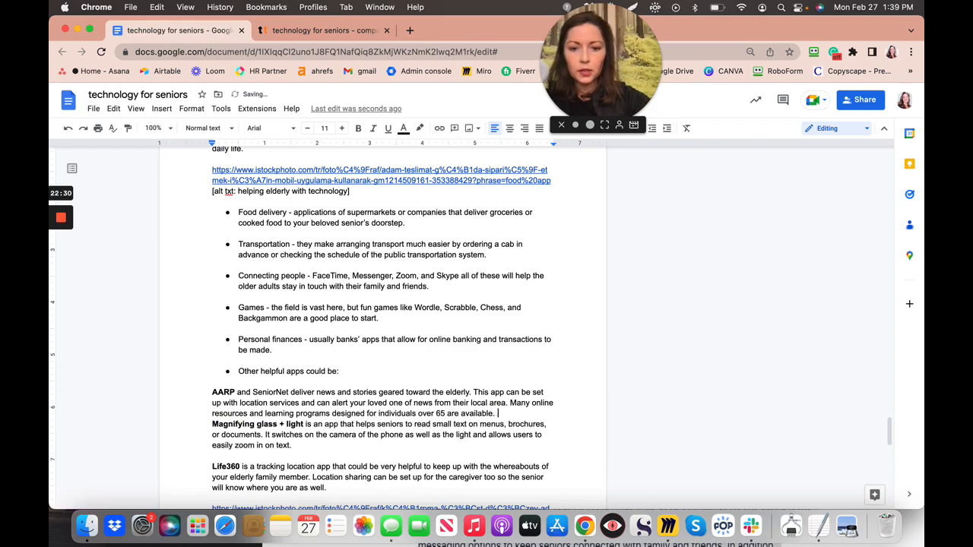
key(Return)
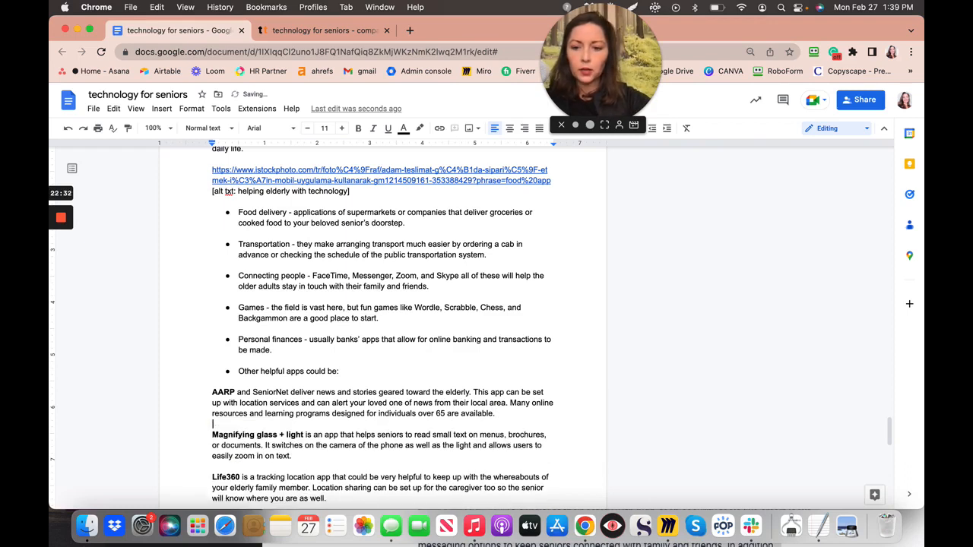
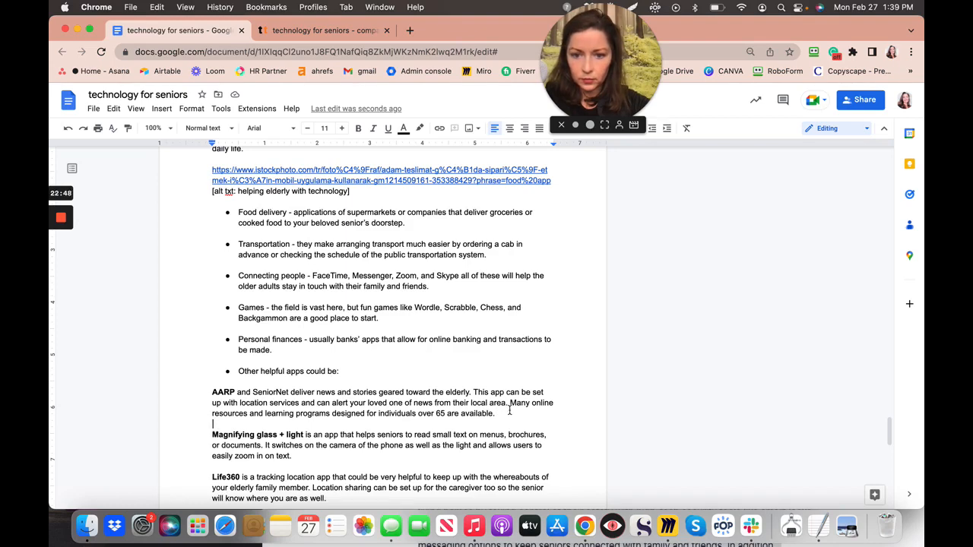
- Append 'for them and can be helpful' after 'available' at the end of the AARP paragraph
scroll(509, 411, down, 1)
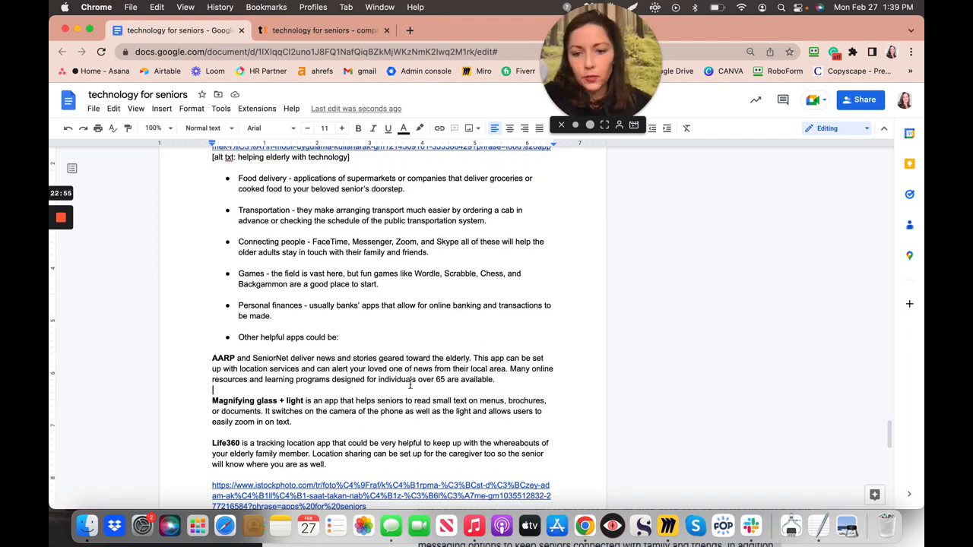
click(494, 379)
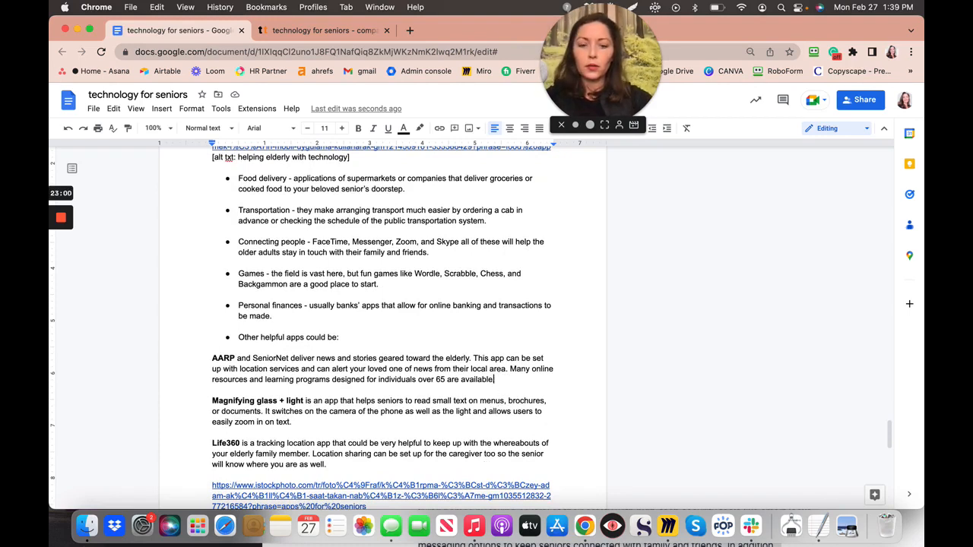
text(for them)
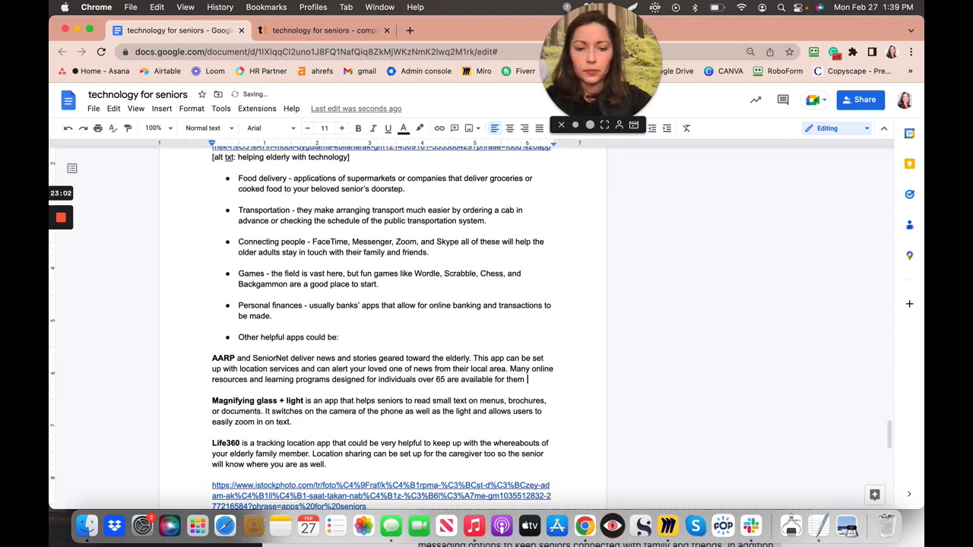
text( and can be h)
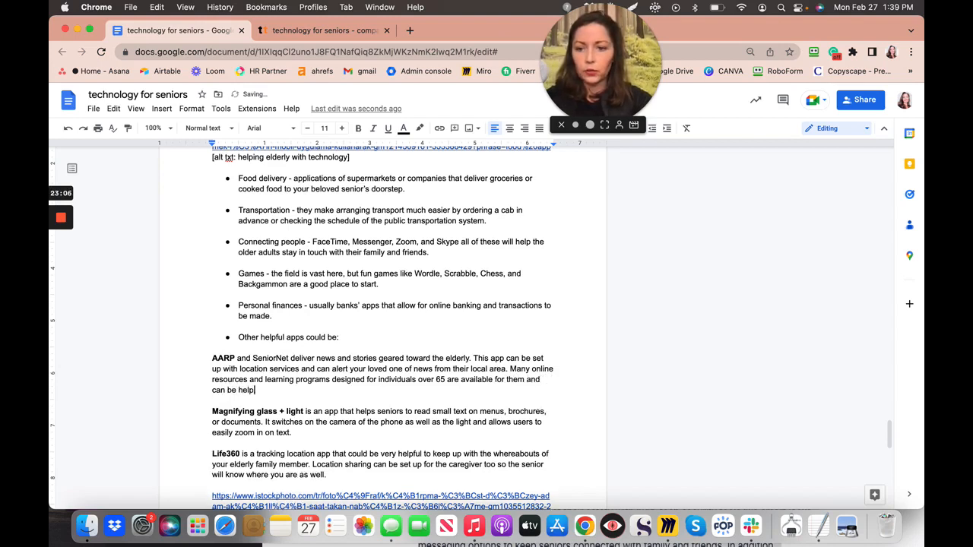
text(elpful)
scroll(382, 327, down, 10)
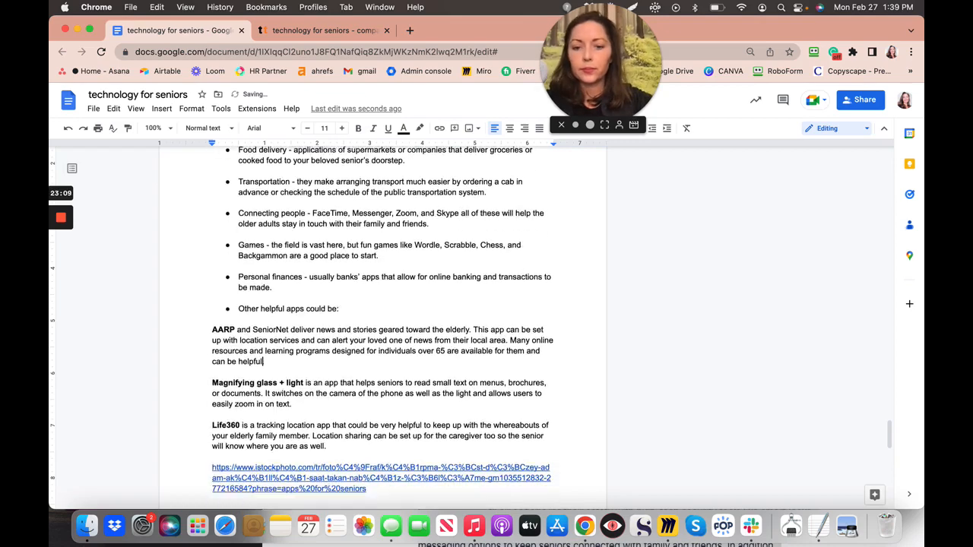
scroll(382, 327, down, 5)
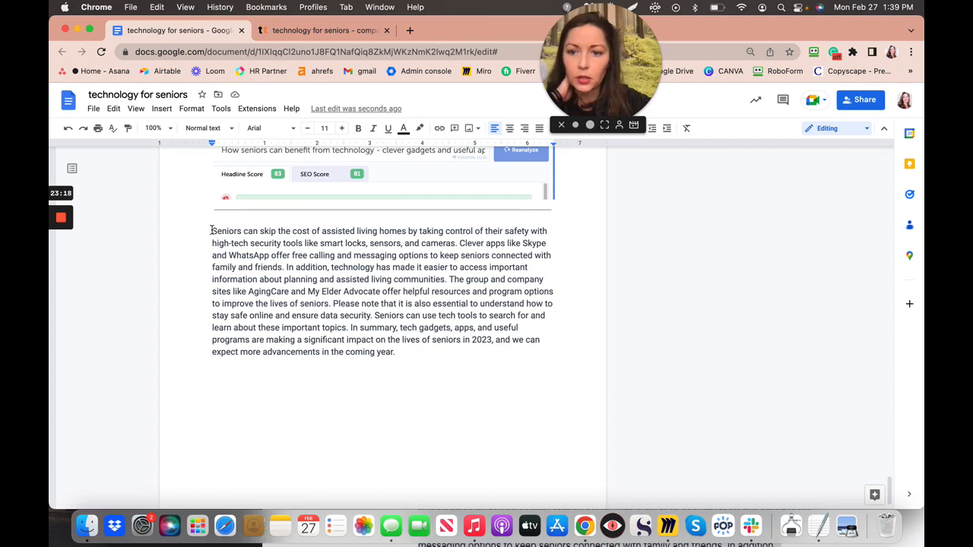
- Cut the closing paragraph's first sentence, through 'cameras.', about assisted living costs and security tools
drag(212, 231, 459, 241)
key(super+c)
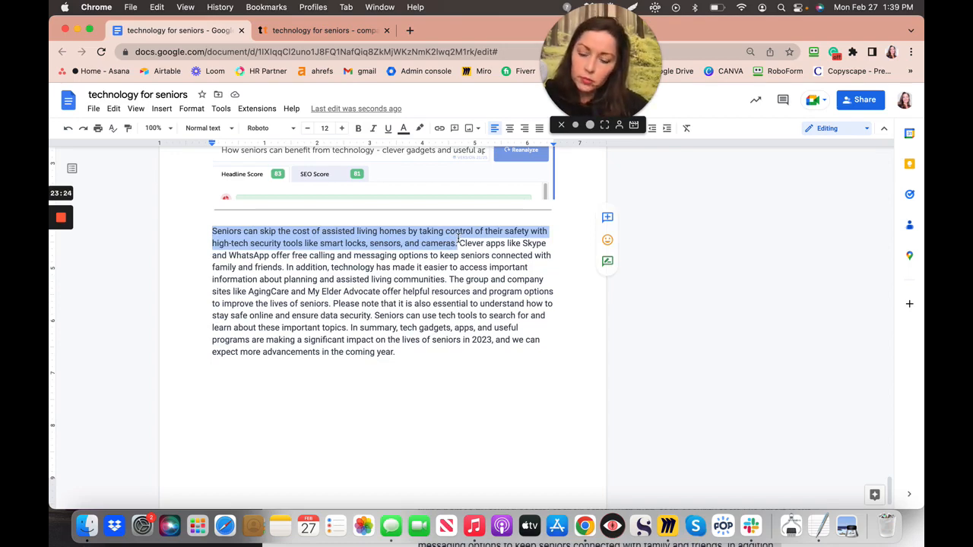
key(BackSpace)
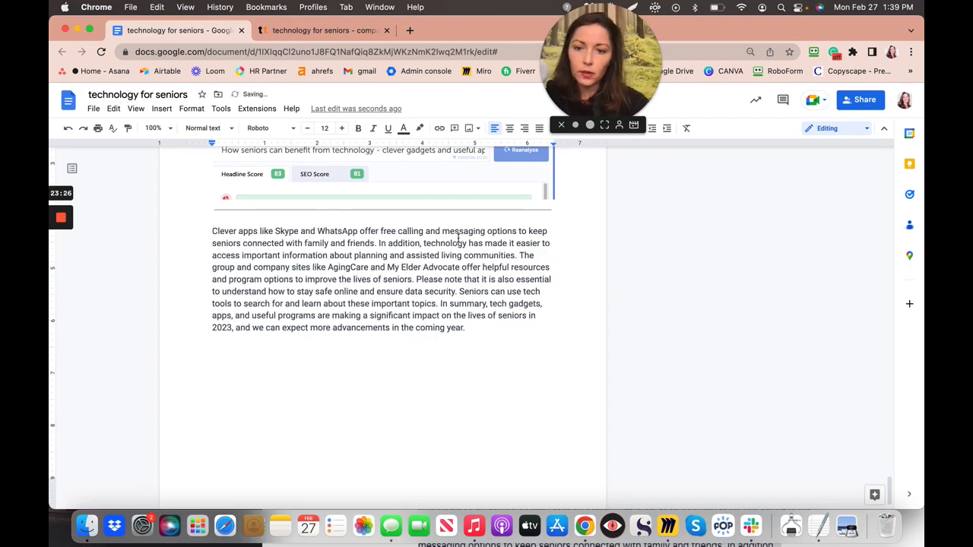
scroll(457, 242, up, 4)
scroll(458, 241, up, 3)
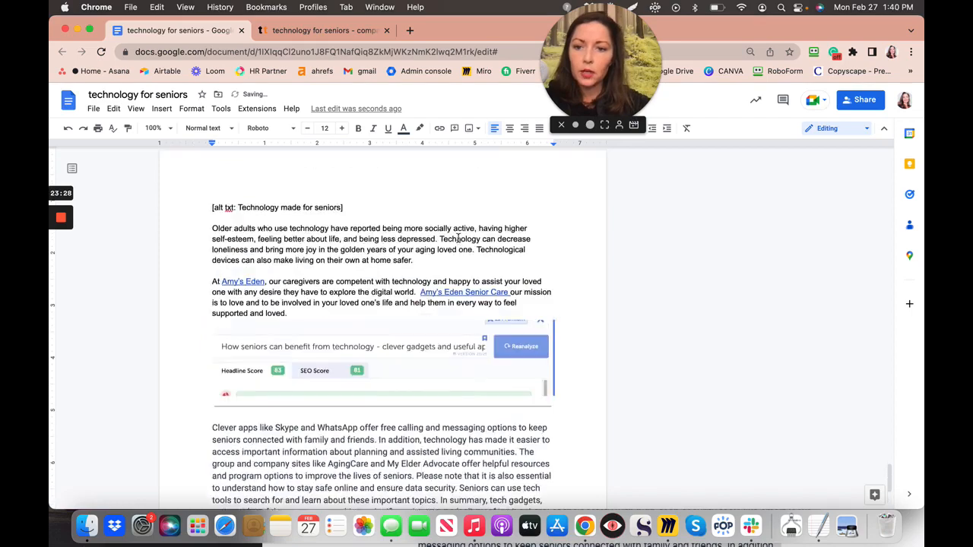
scroll(458, 239, up, 5)
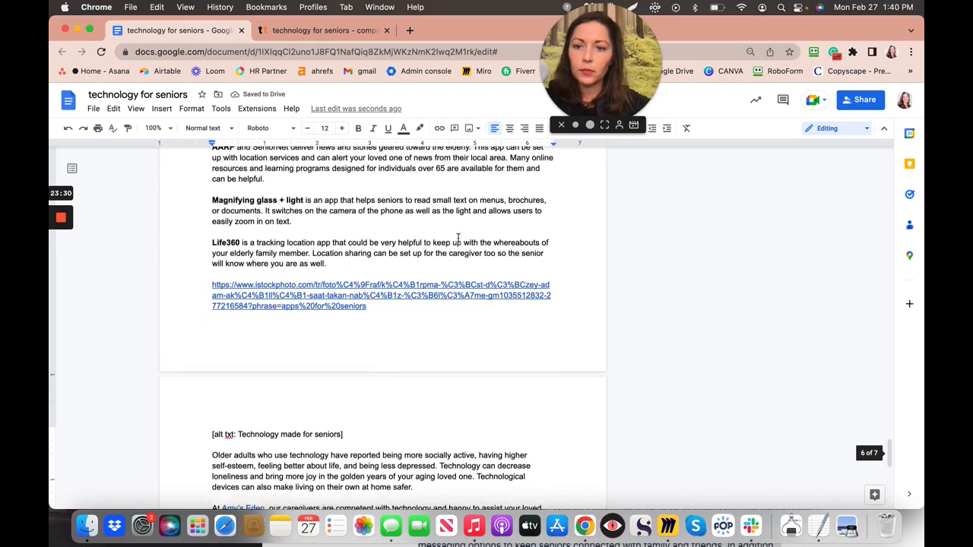
scroll(457, 239, up, 5)
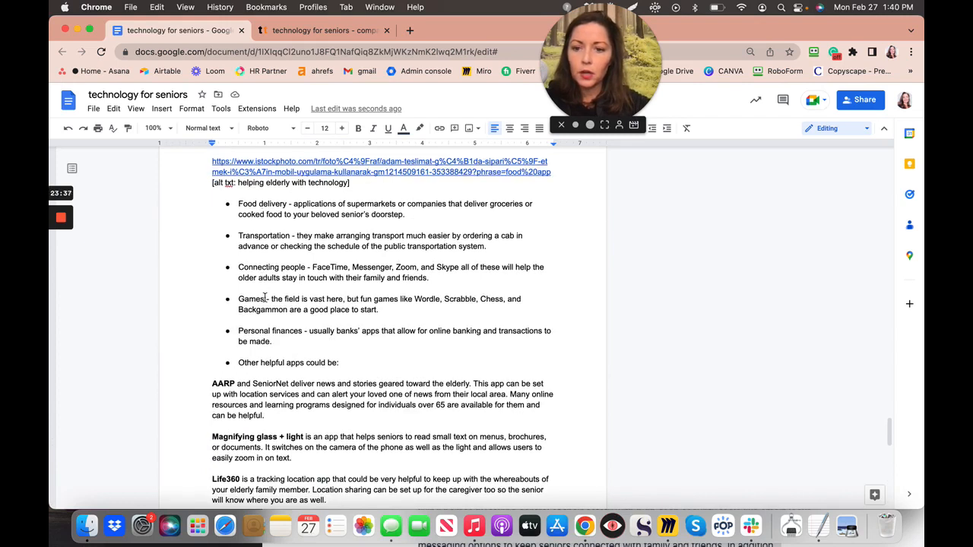
- Add a 'Safety-' bullet after Personal finances and paste the moved sentence into it
click(284, 343)
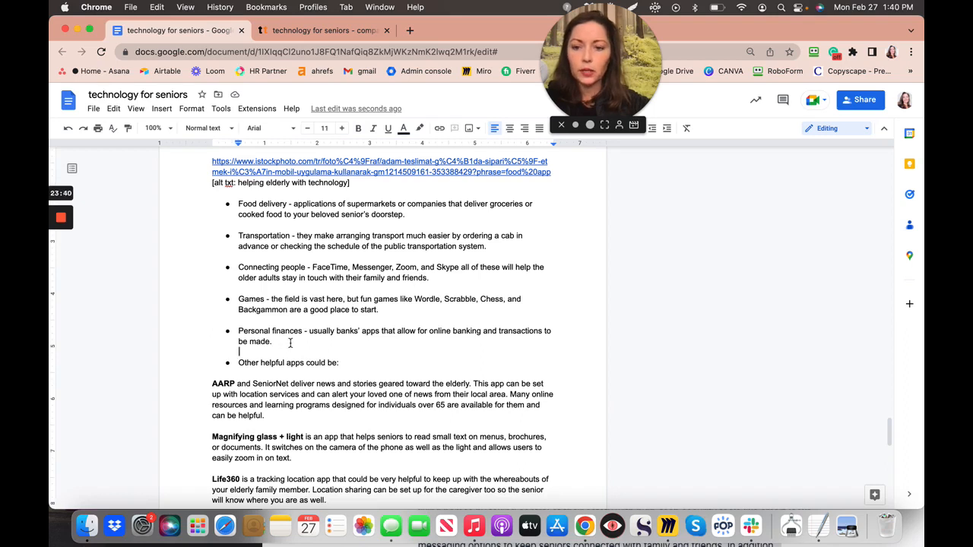
key(Return)
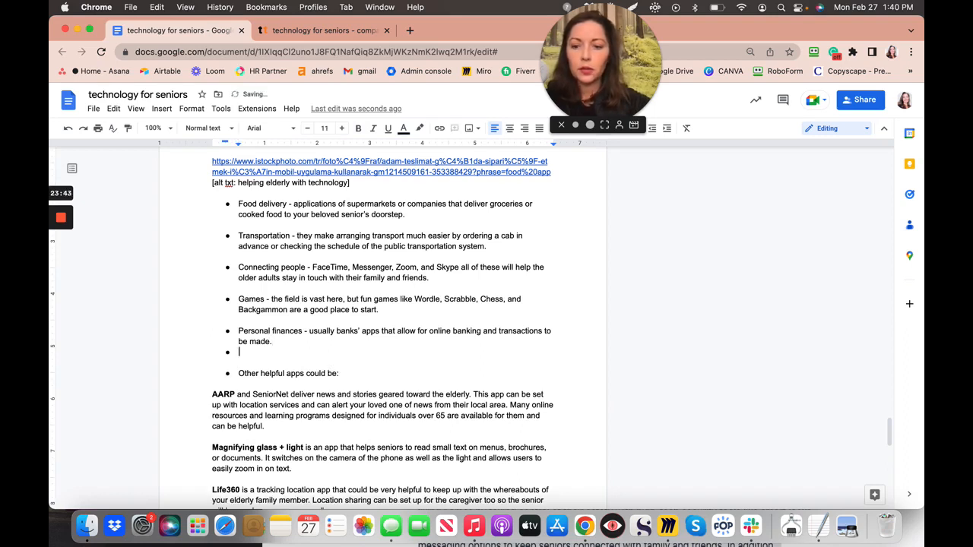
text(Saf)
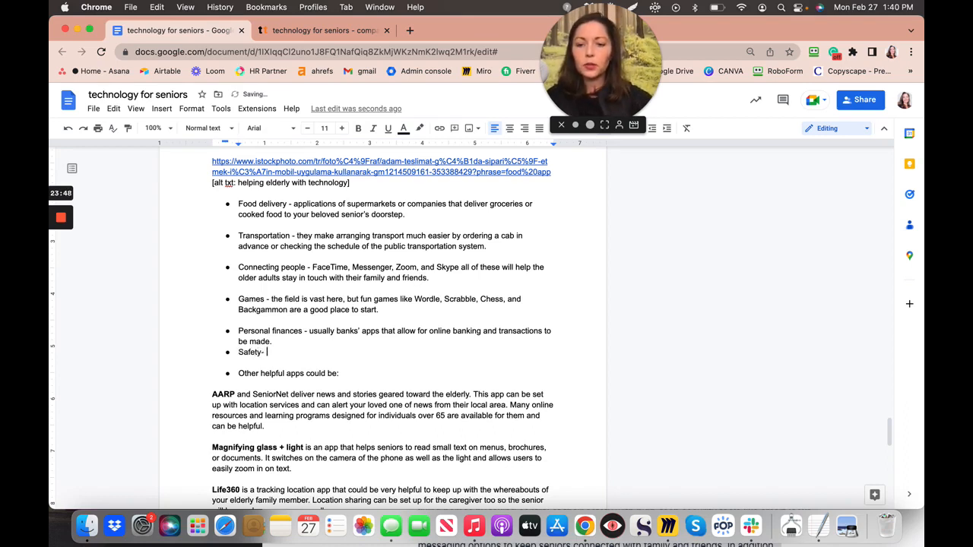
text(ety-)
key(super+v)
- Set the Safety sentence to size 11 with no highlight, and add a blank line above it
drag(266, 352, 549, 368)
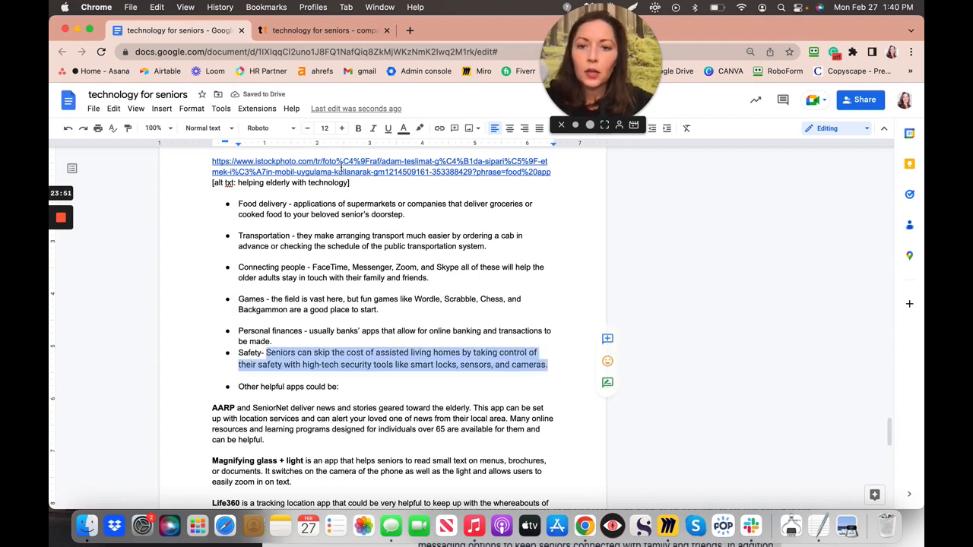
click(309, 134)
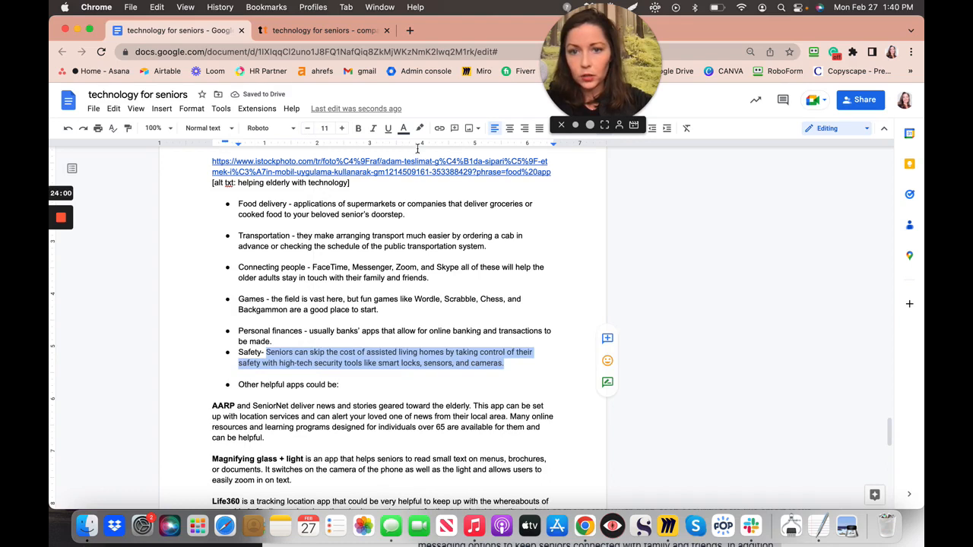
click(404, 130)
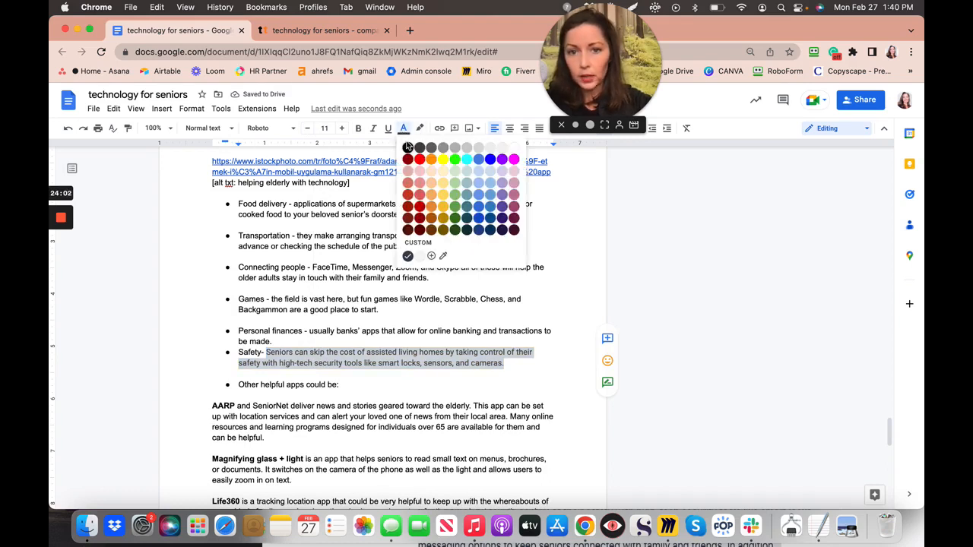
click(419, 129)
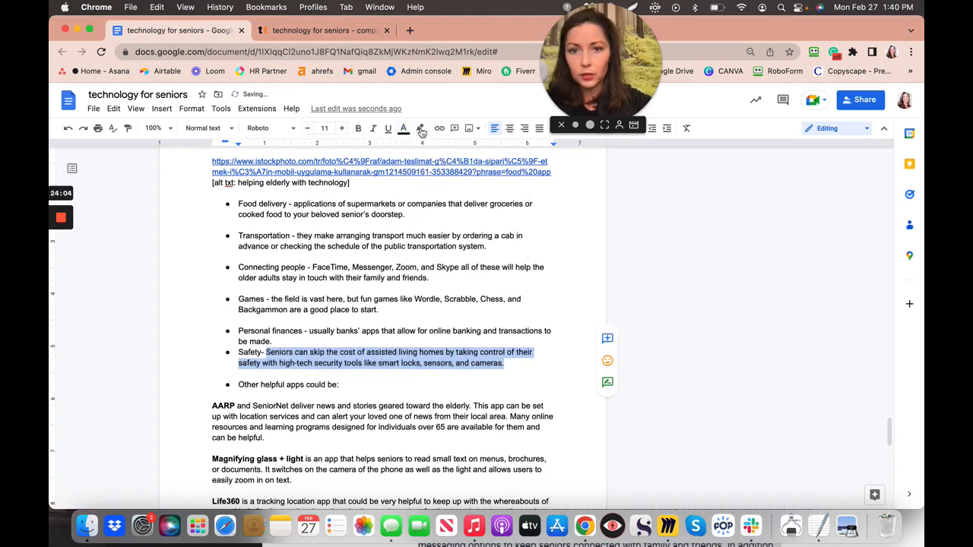
click(440, 151)
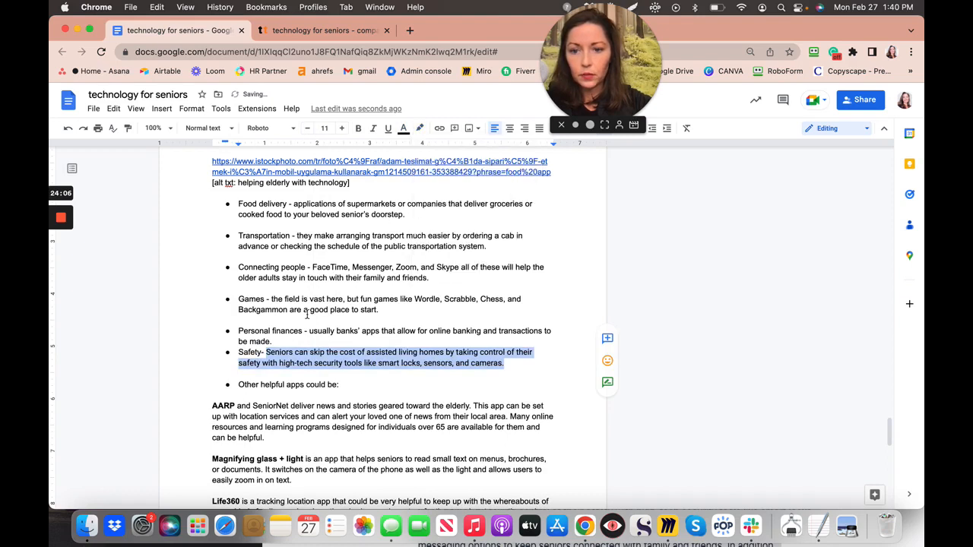
click(283, 342)
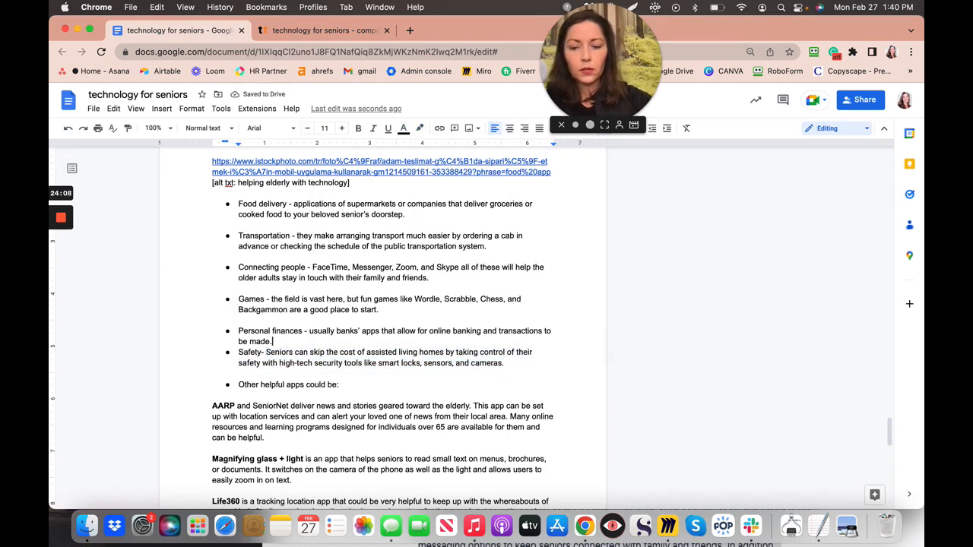
key(Return)
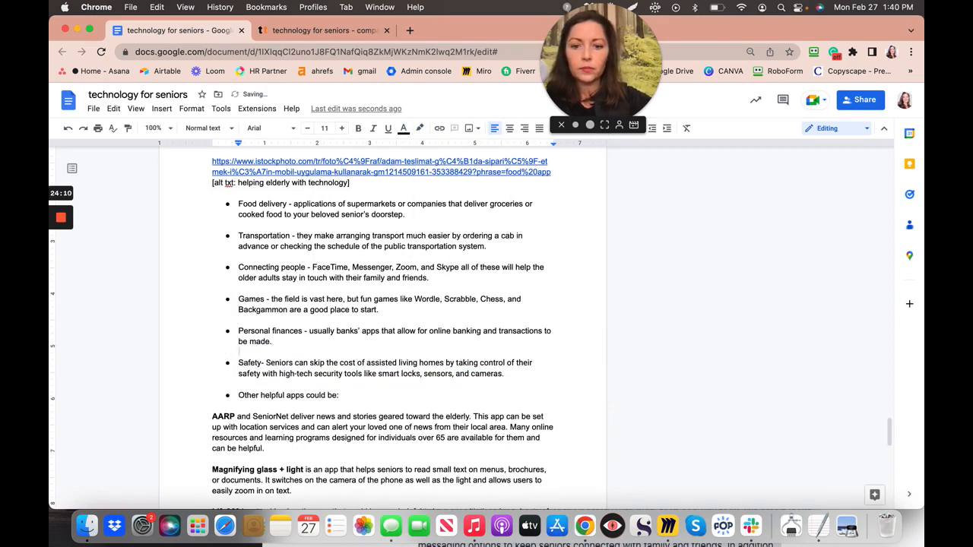
- Replace 'skip' in the Safety bullet with 'foster something similar to'
scroll(382, 327, down, 5)
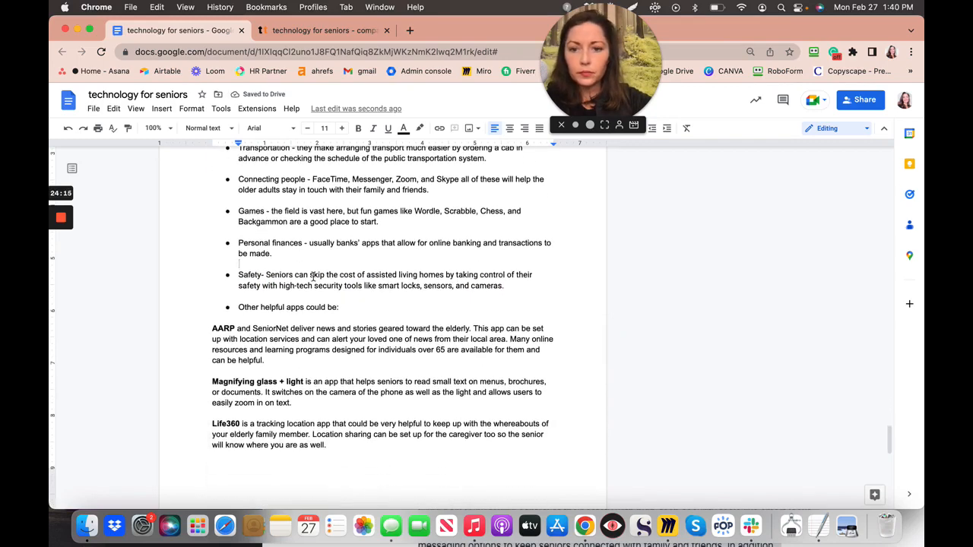
click(310, 277)
shift+click(355, 275)
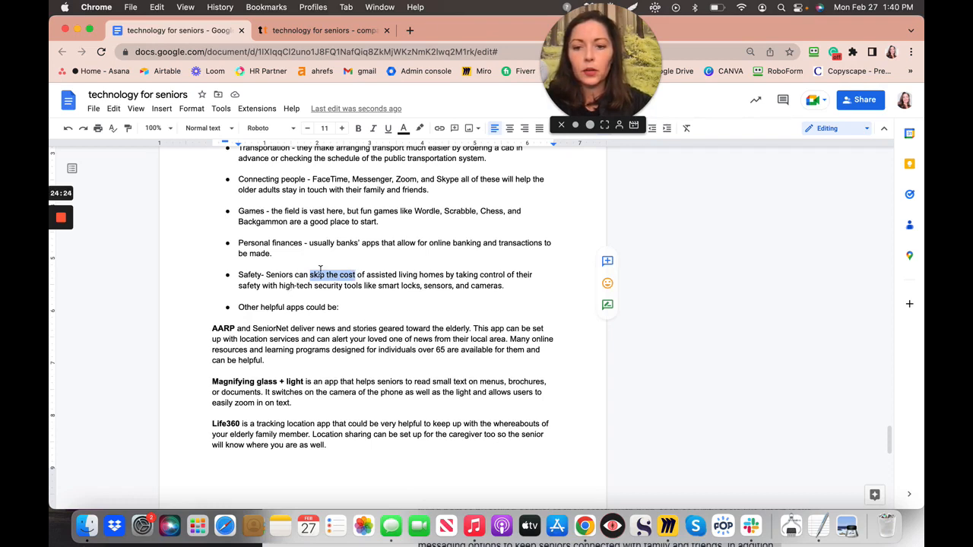
click(370, 283)
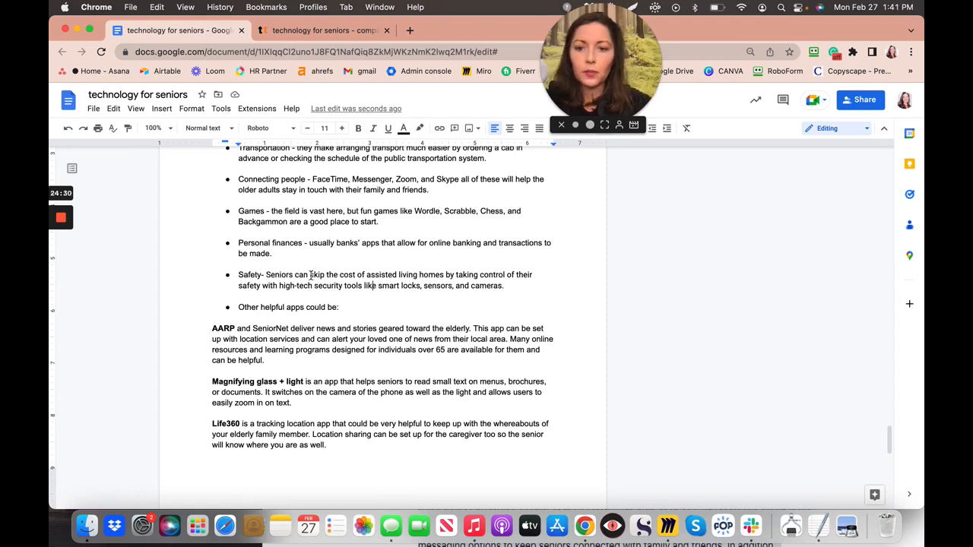
drag(310, 275, 326, 275)
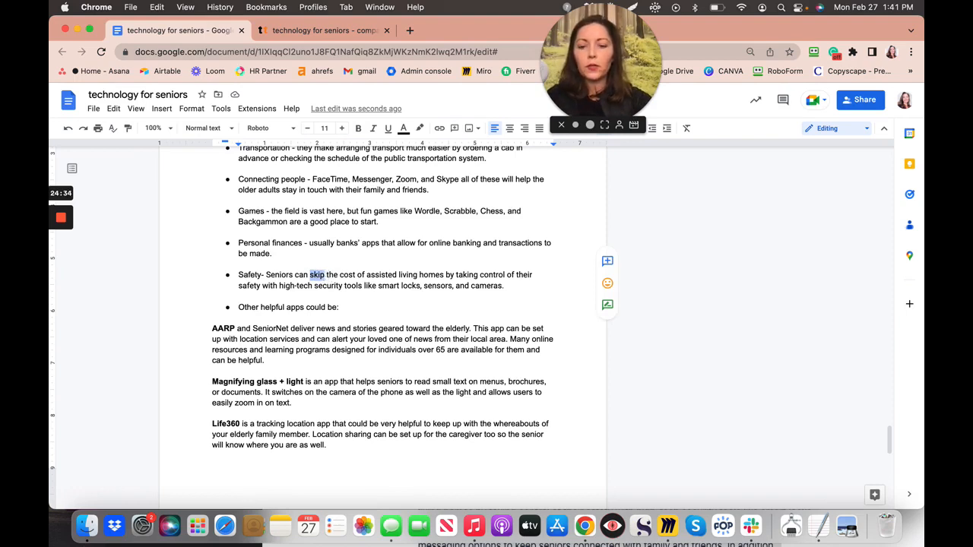
text(foster some)
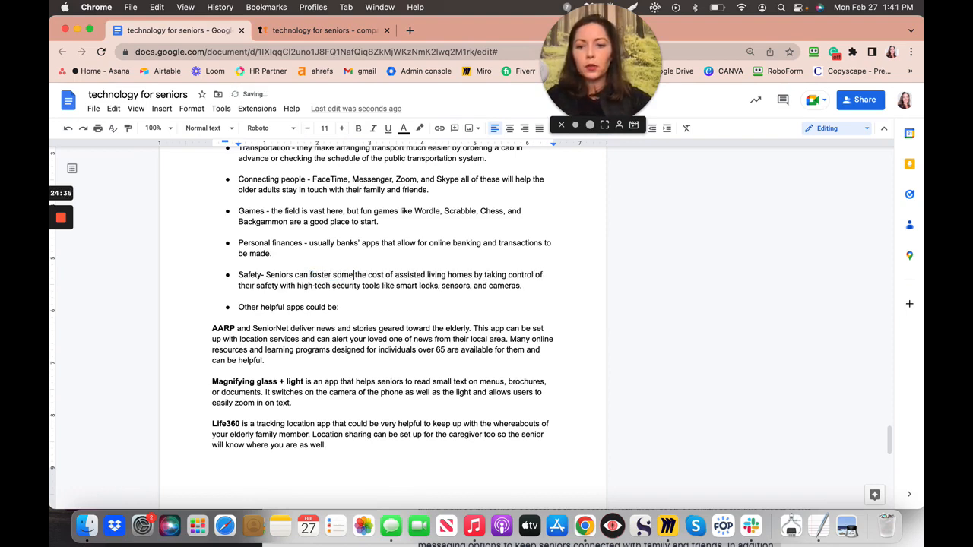
text(thing similar)
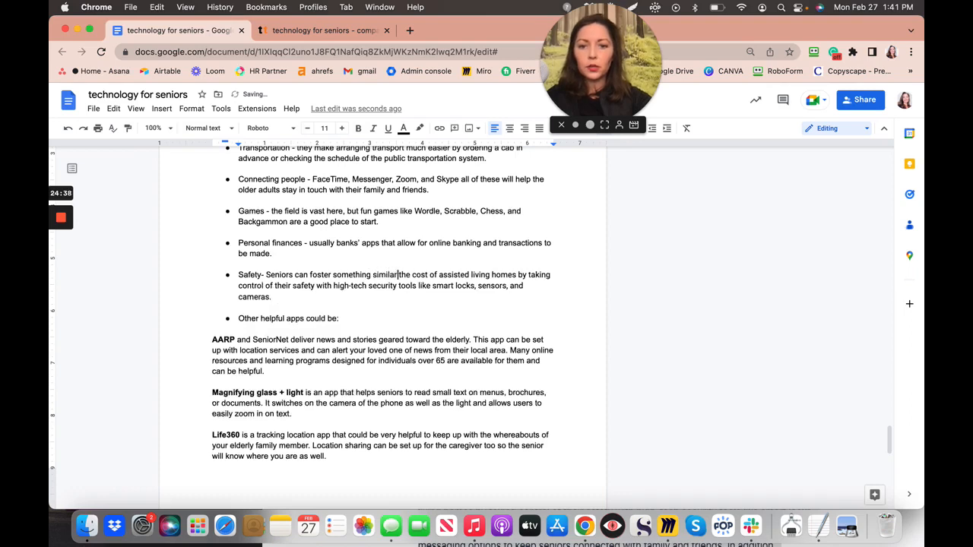
text( to)
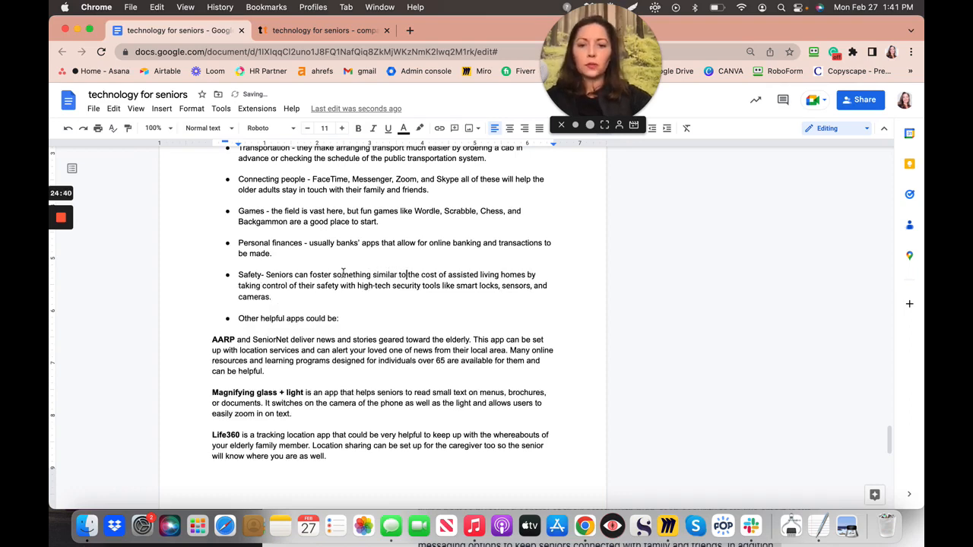
- Delete 'the cost of', insert 'an', and change 'homes' to 'home'
drag(407, 275, 447, 276)
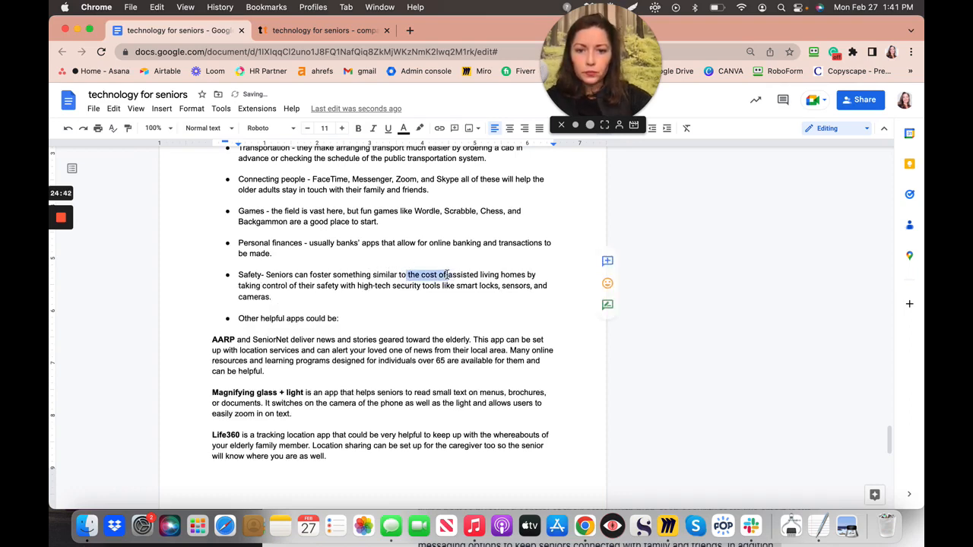
key(BackSpace)
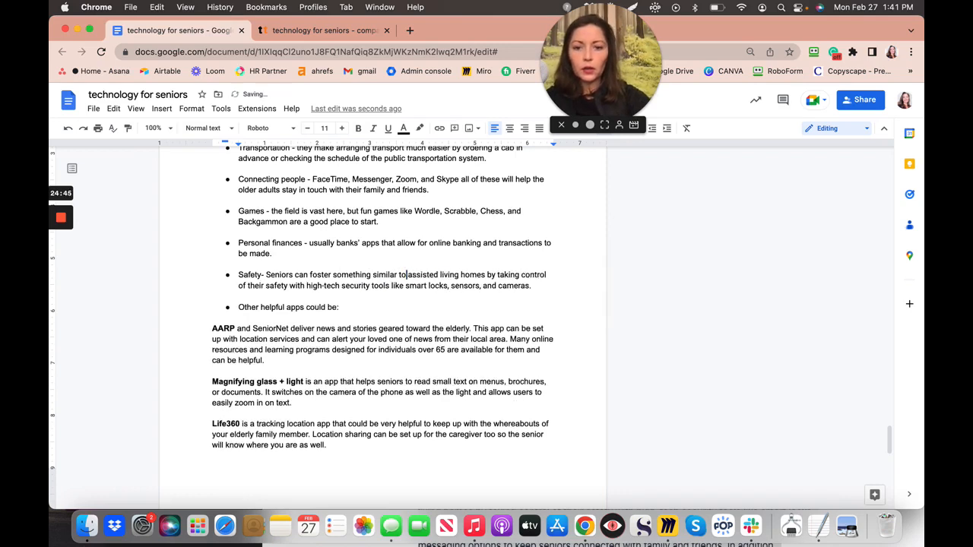
text(an a)
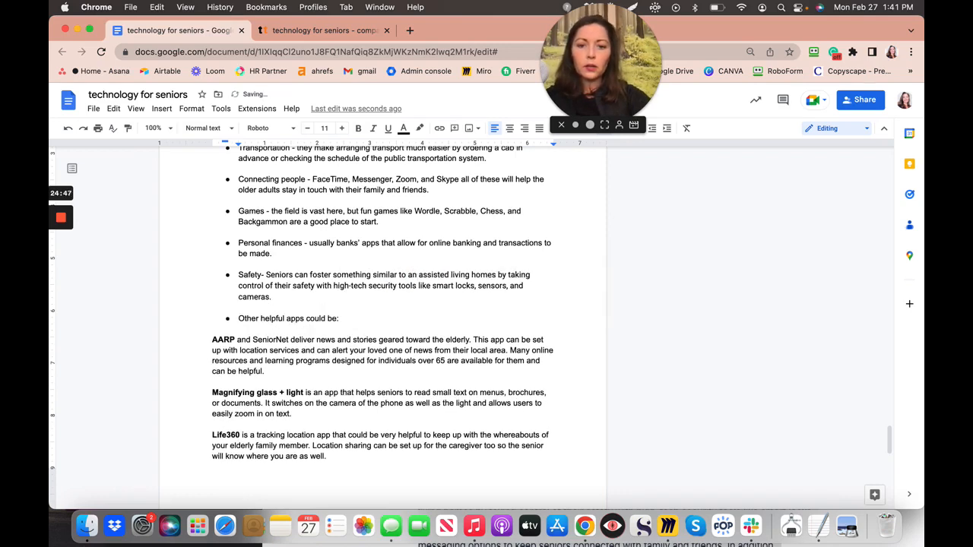
click(495, 275)
key(BackSpace)
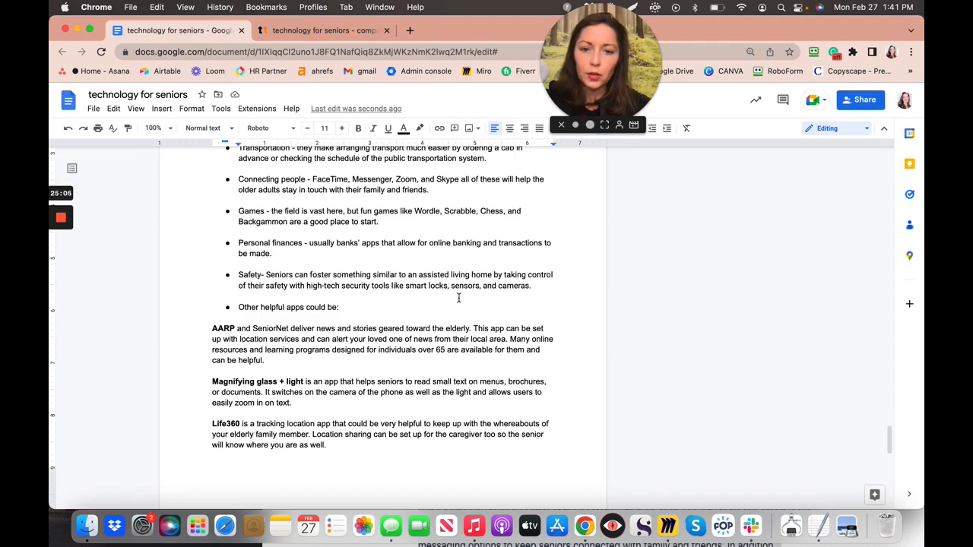
- Cut the 'Clever apps like Skype and WhatsApp…' sentence, through 'family and friends.', from the closing paragraph
scroll(451, 315, down, 8)
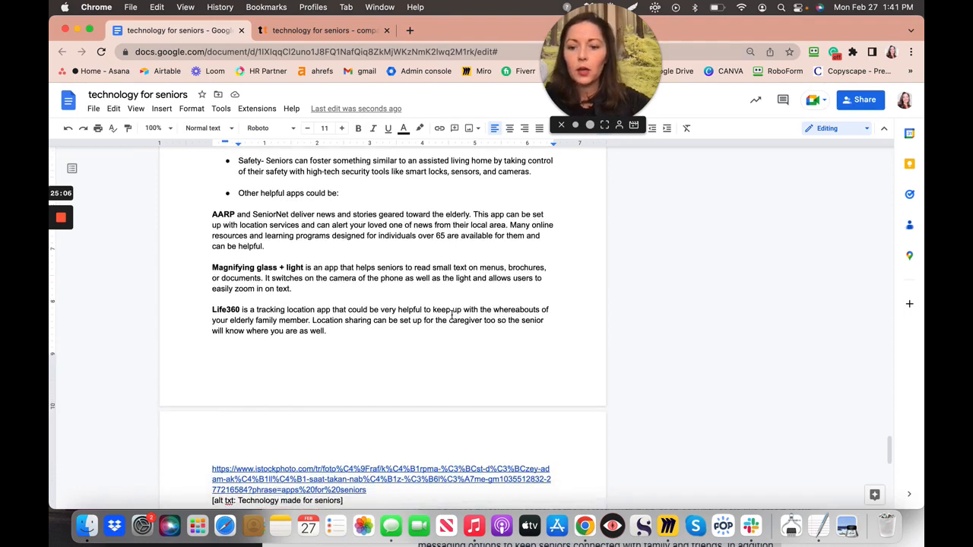
scroll(452, 315, down, 5)
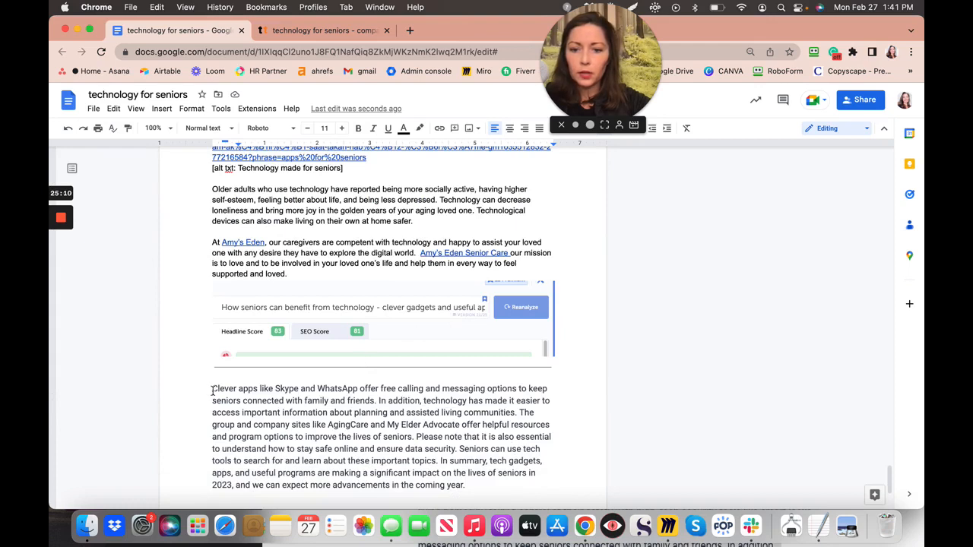
drag(394, 398, 200, 402)
key(super+c)
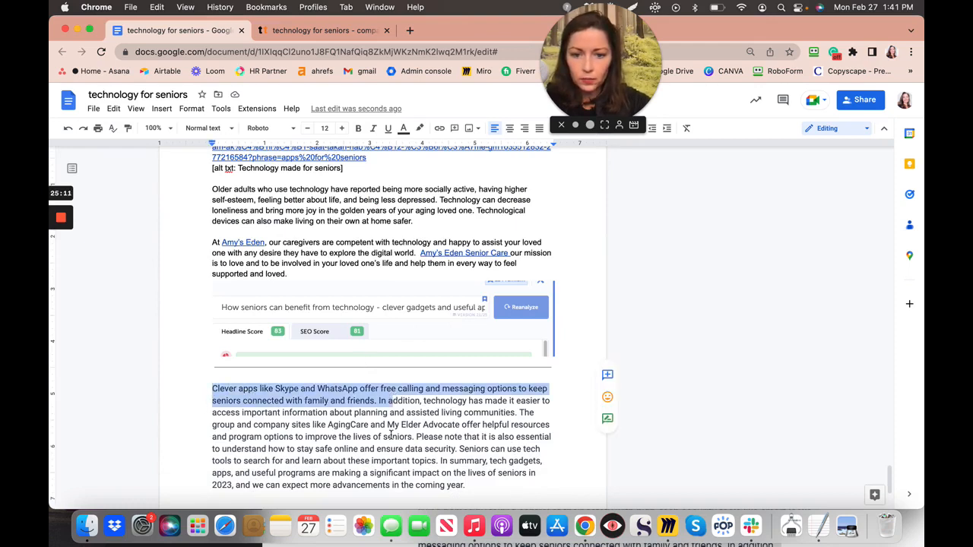
click(390, 434)
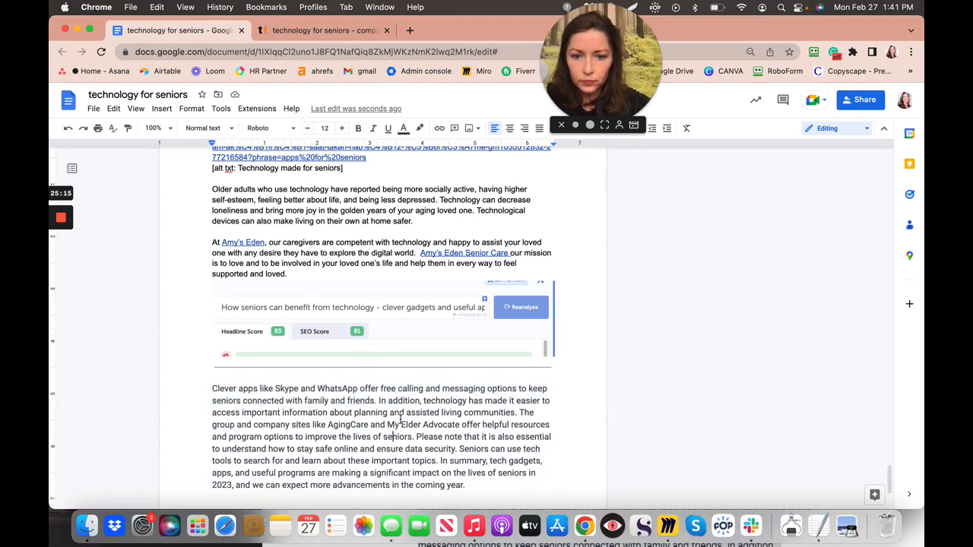
click(208, 389)
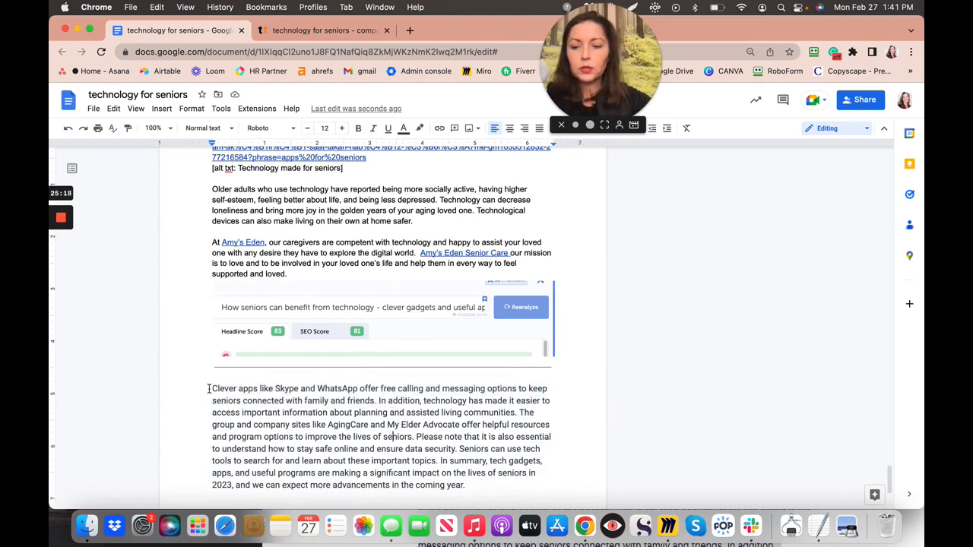
shift+click(374, 400)
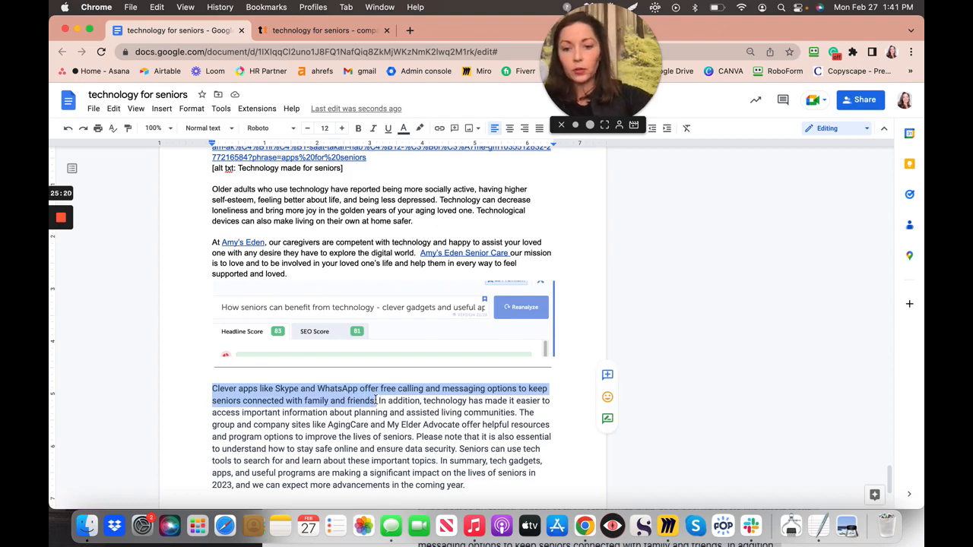
key(BackSpace)
scroll(375, 401, up, 3)
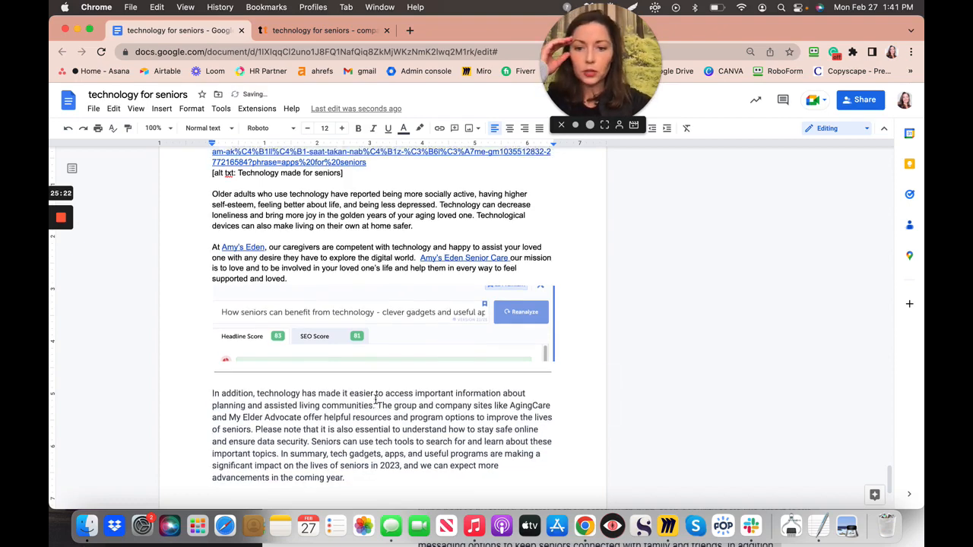
scroll(375, 400, up, 5)
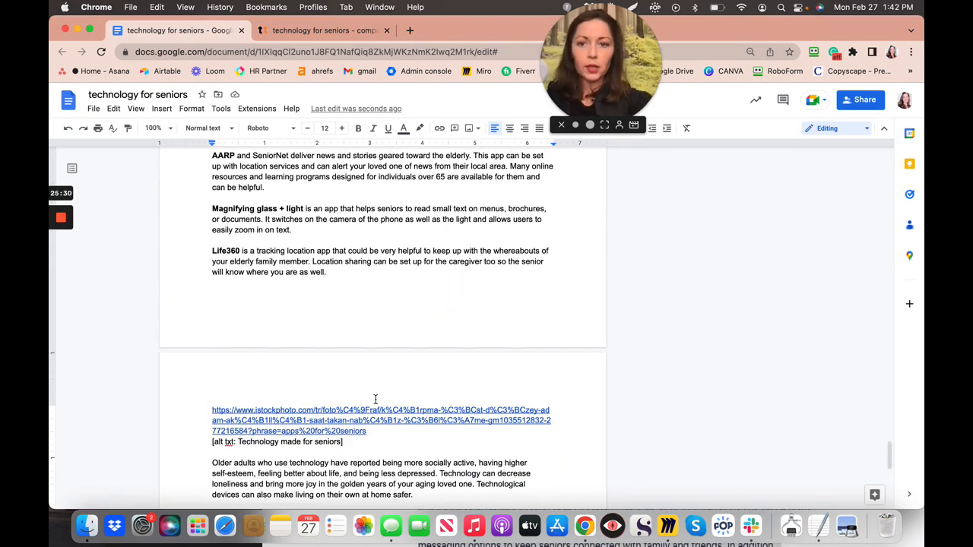
- Paste the Skype and WhatsApp sentence on a new line below the Life360 paragraph
scroll(376, 399, up, 5)
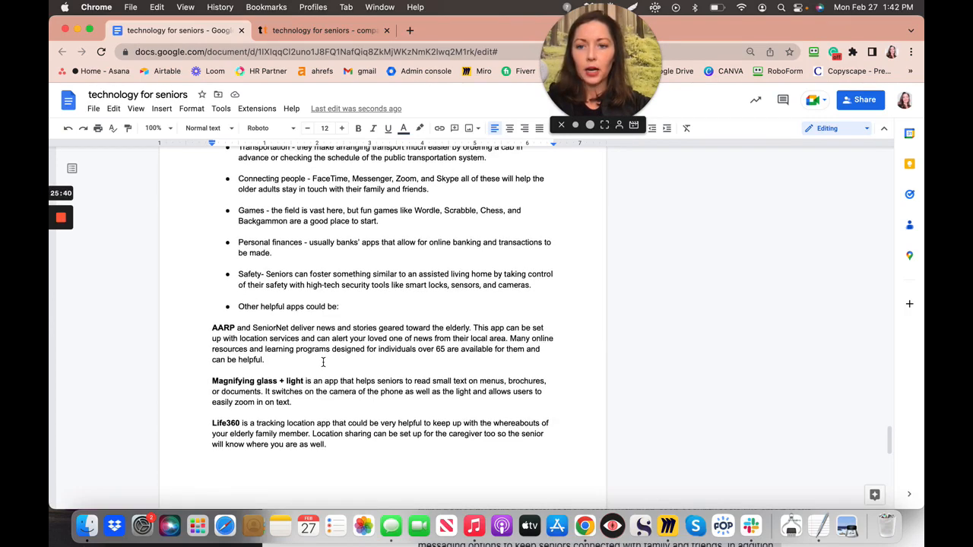
scroll(322, 361, up, 2)
scroll(323, 363, down, 2)
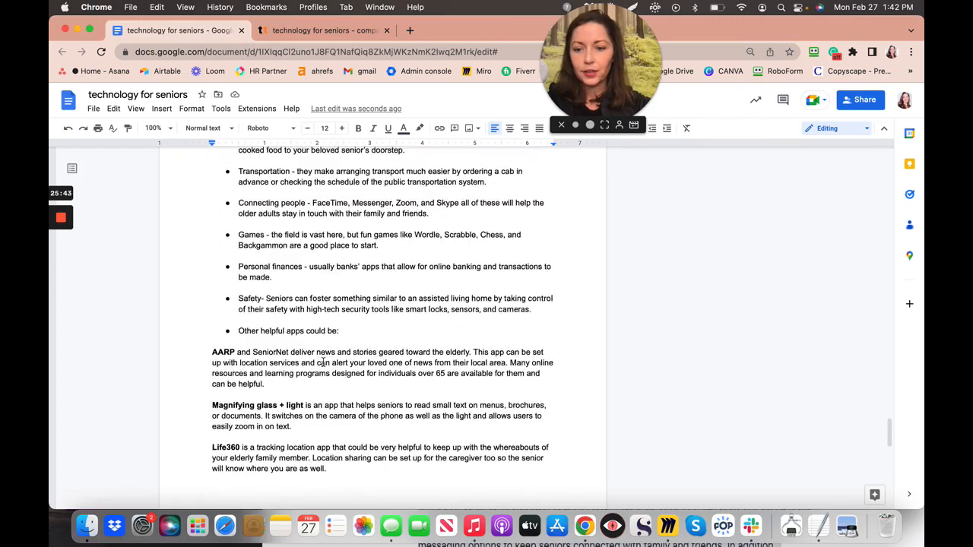
click(339, 472)
key(Return)
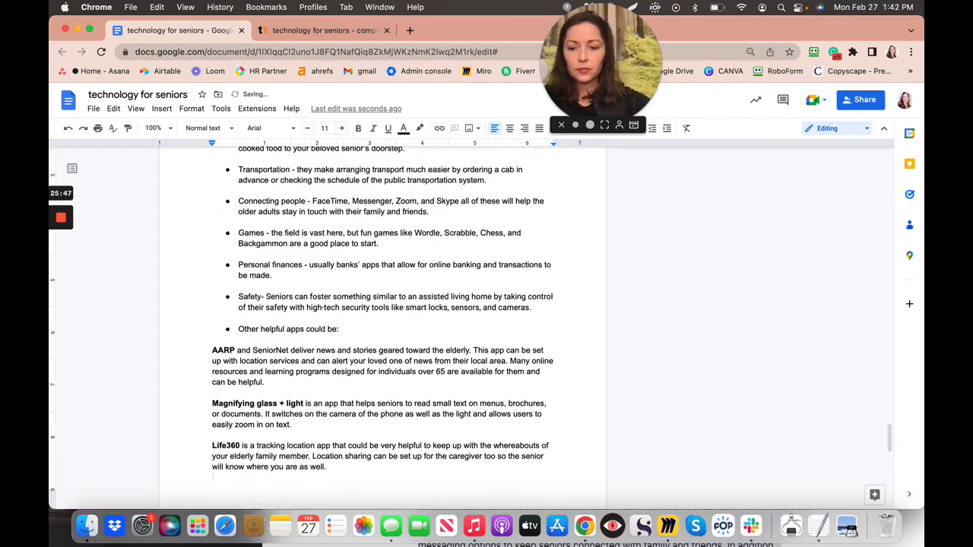
key(super+v)
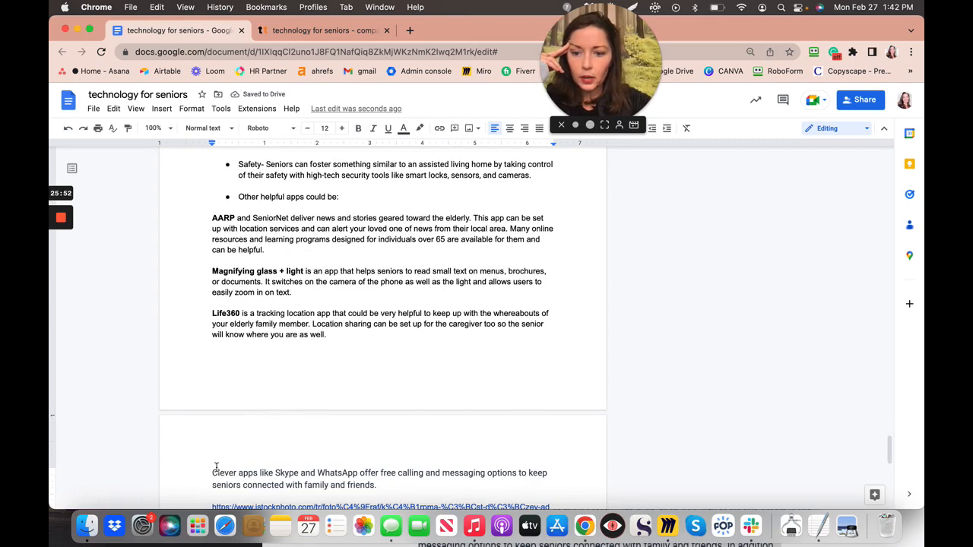
scroll(213, 469, up, 5)
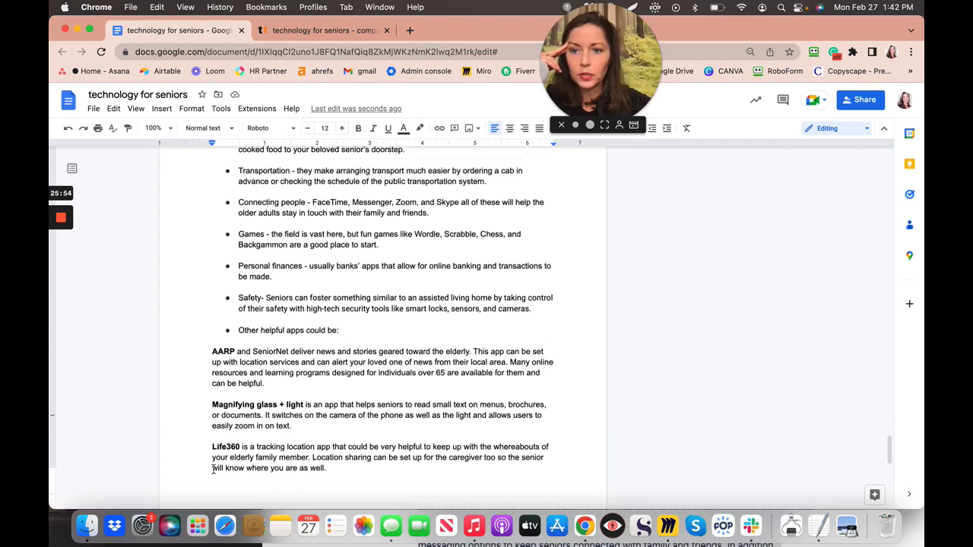
scroll(213, 469, up, 4)
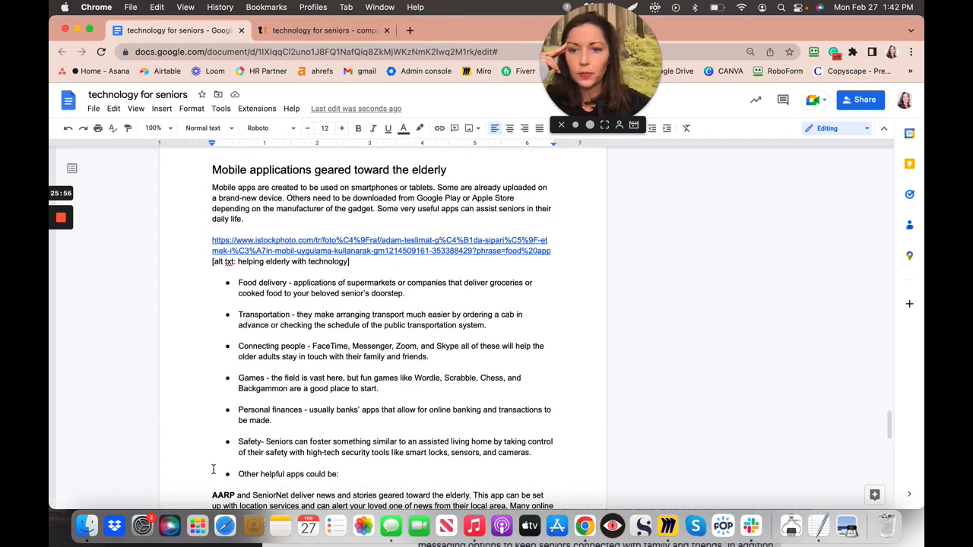
scroll(213, 469, down, 1)
scroll(213, 469, down, 7)
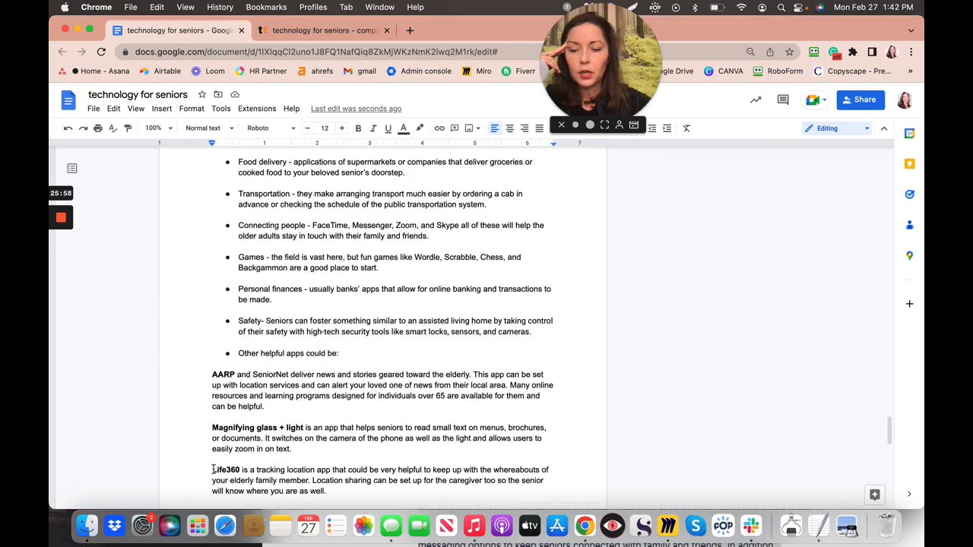
scroll(213, 469, down, 3)
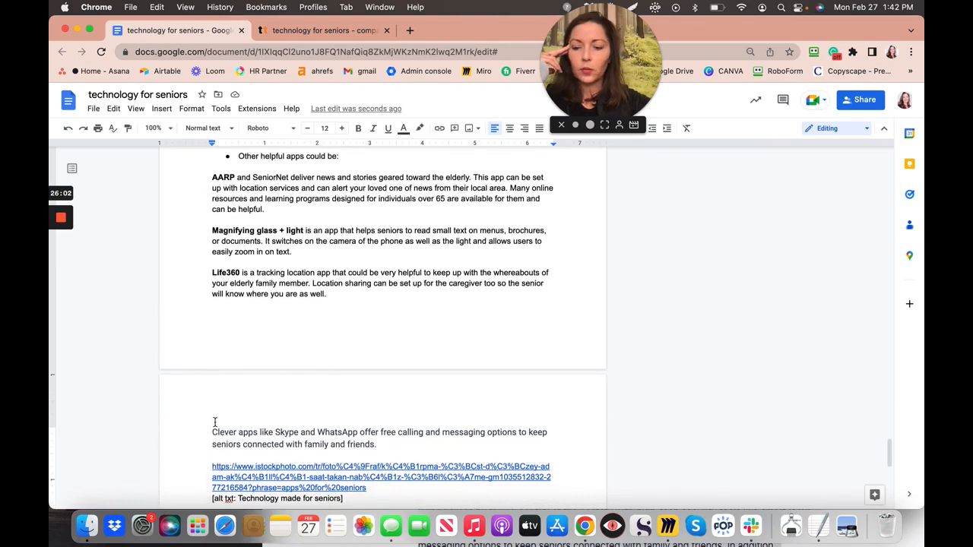
- Format the Clever apps paragraph as Arial, size 11, in black text
drag(232, 430, 276, 430)
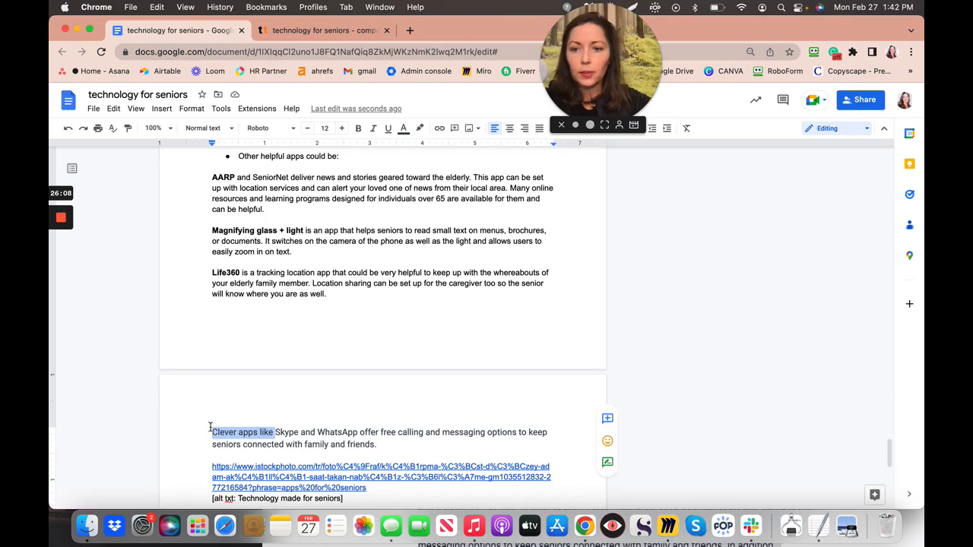
drag(210, 428, 384, 441)
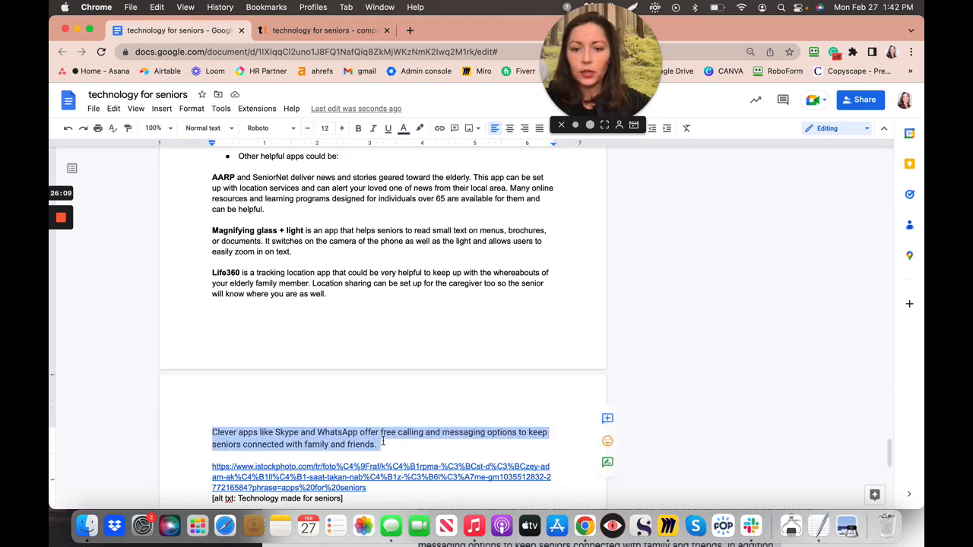
click(309, 133)
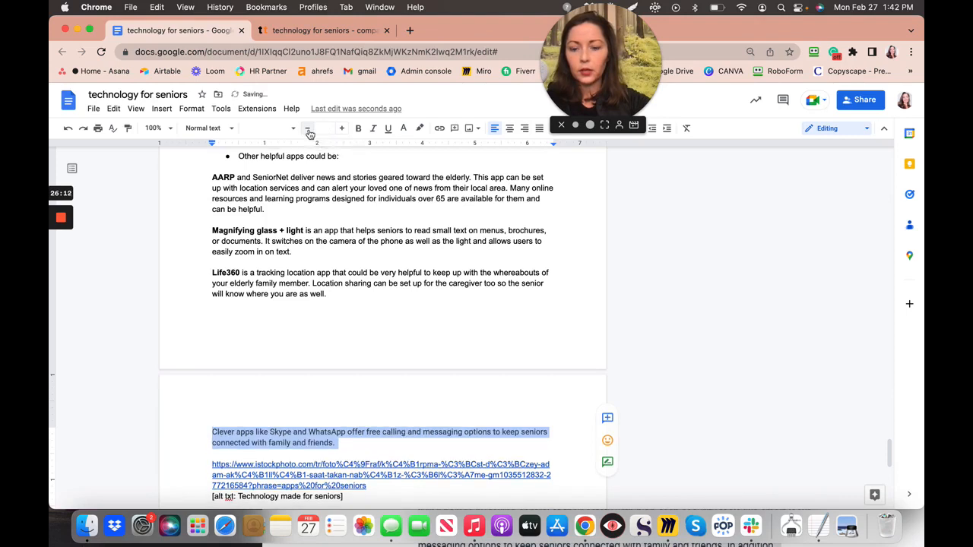
click(281, 134)
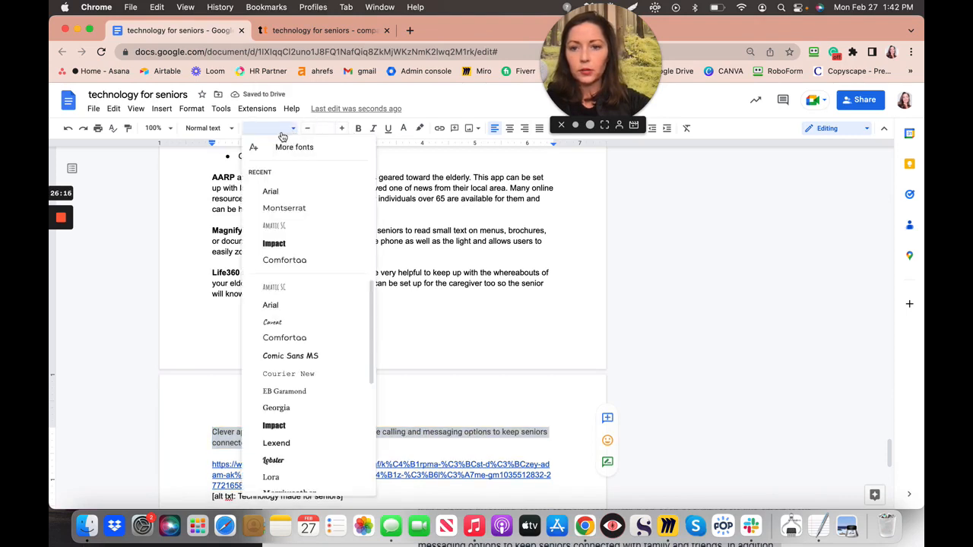
click(271, 191)
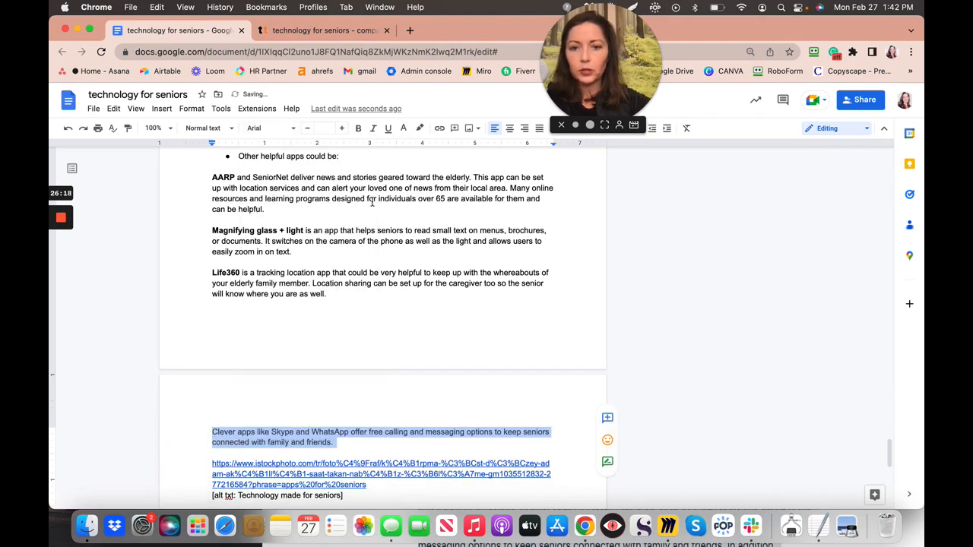
click(421, 129)
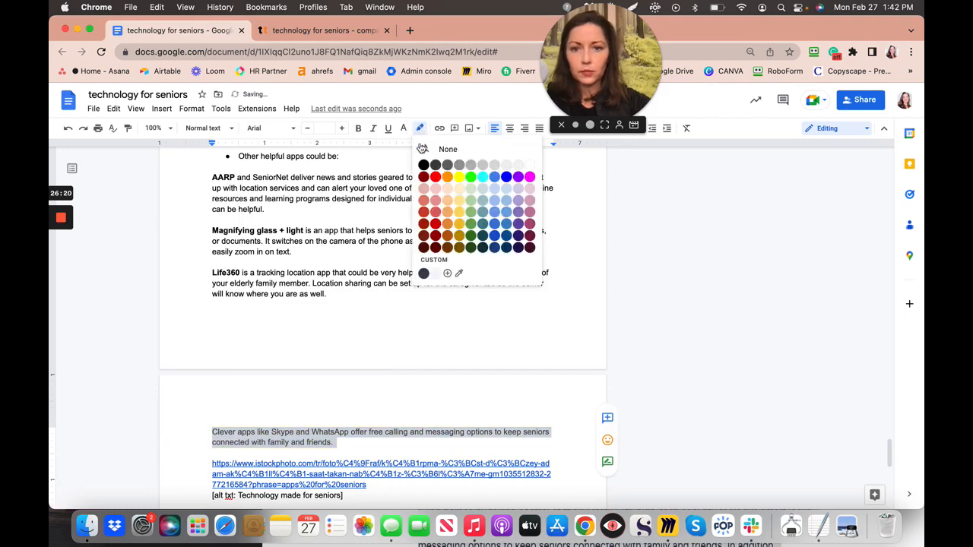
click(420, 130)
click(404, 132)
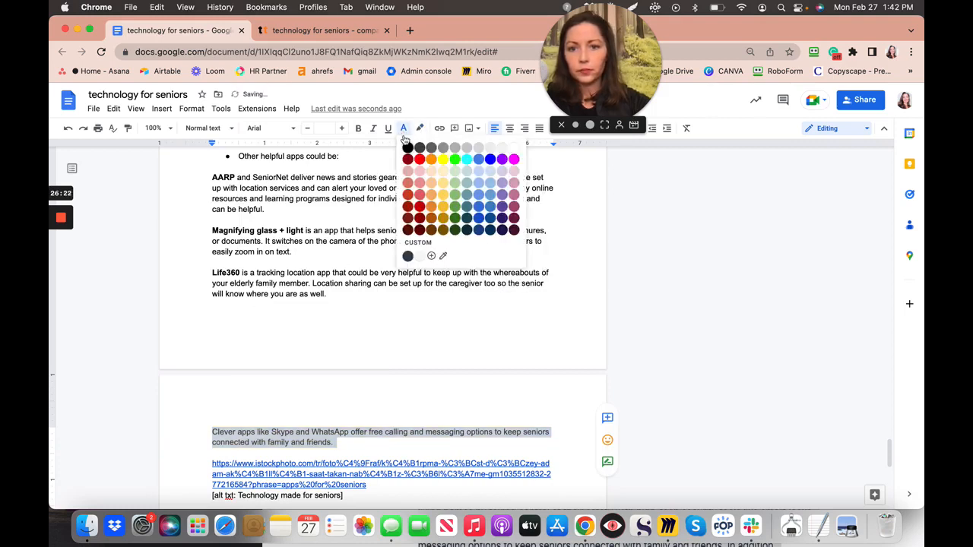
click(407, 152)
click(365, 380)
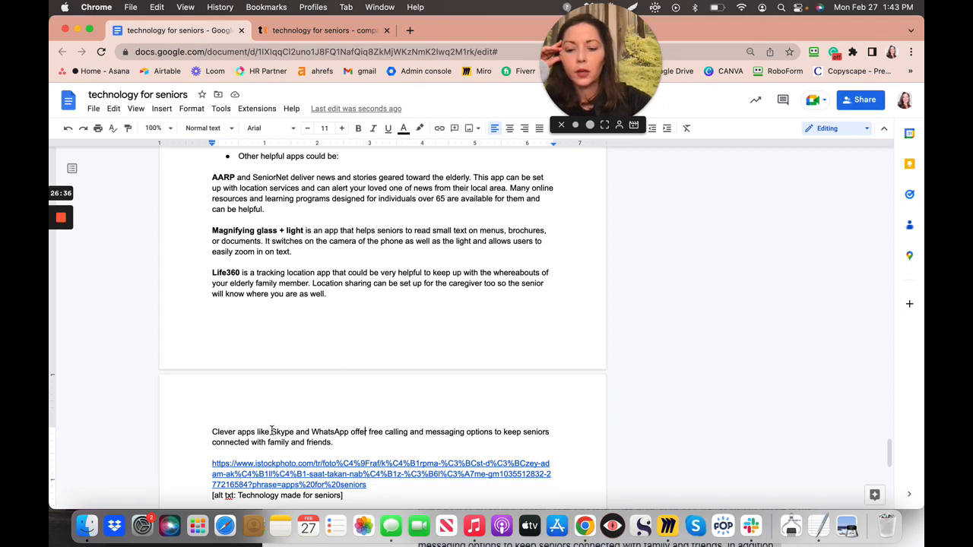
- Bold the words Skype and WhatsApp in the paragraph
drag(271, 431, 295, 436)
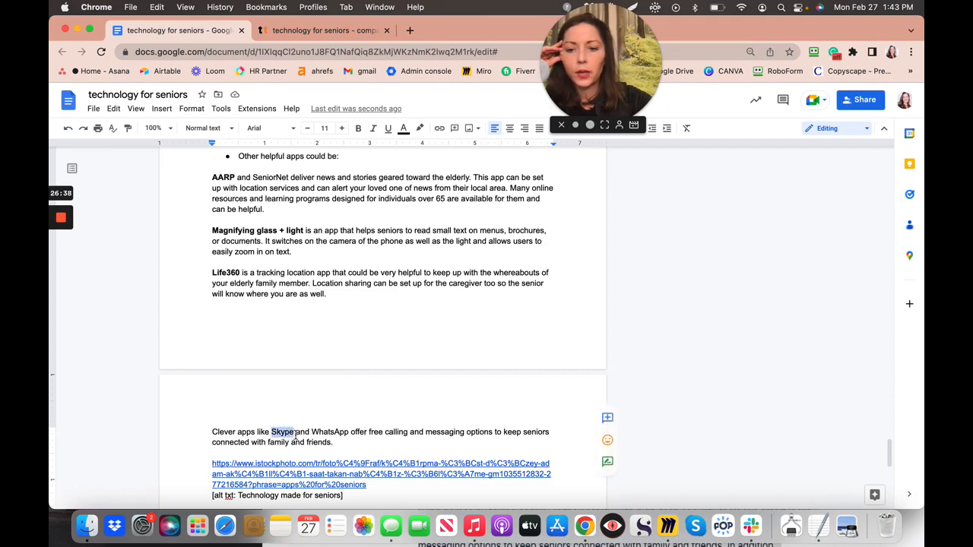
click(359, 129)
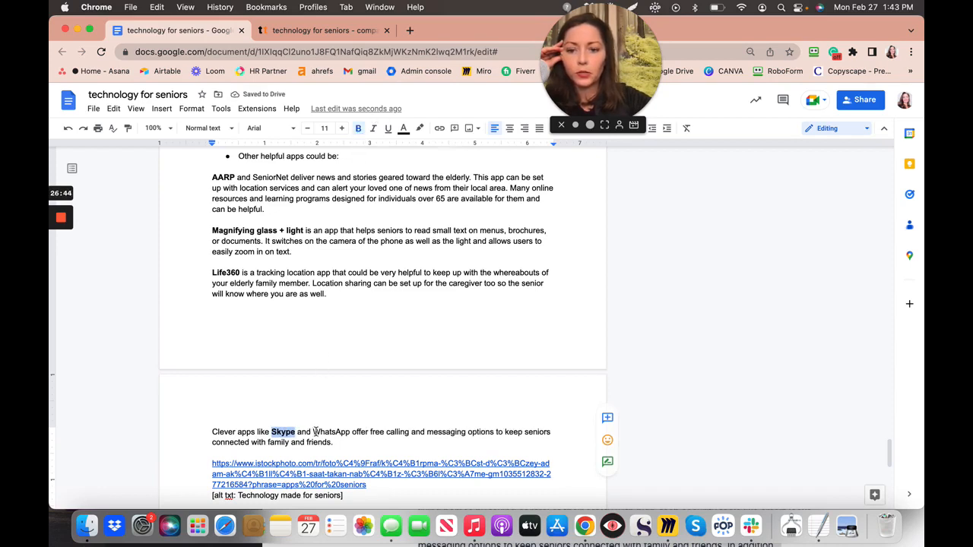
drag(314, 432, 349, 432)
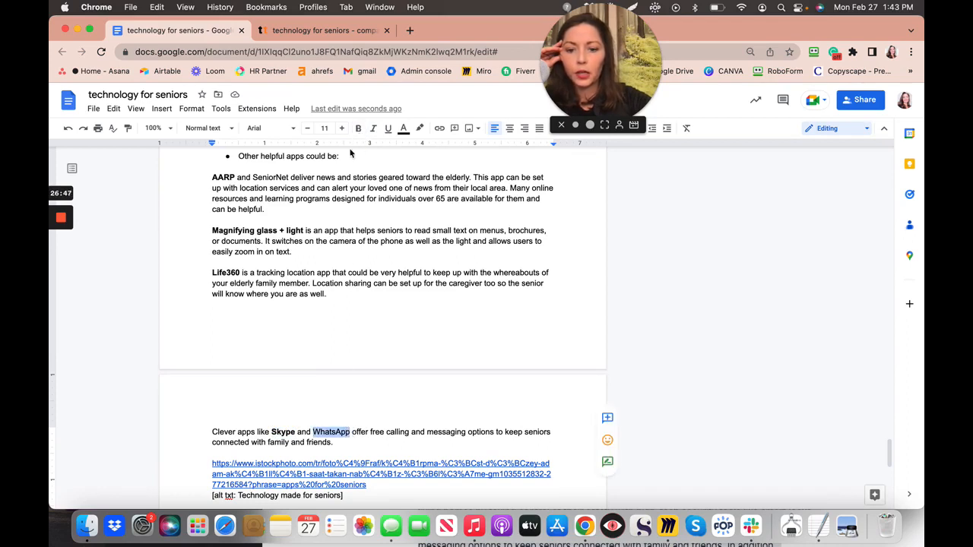
key(super+b)
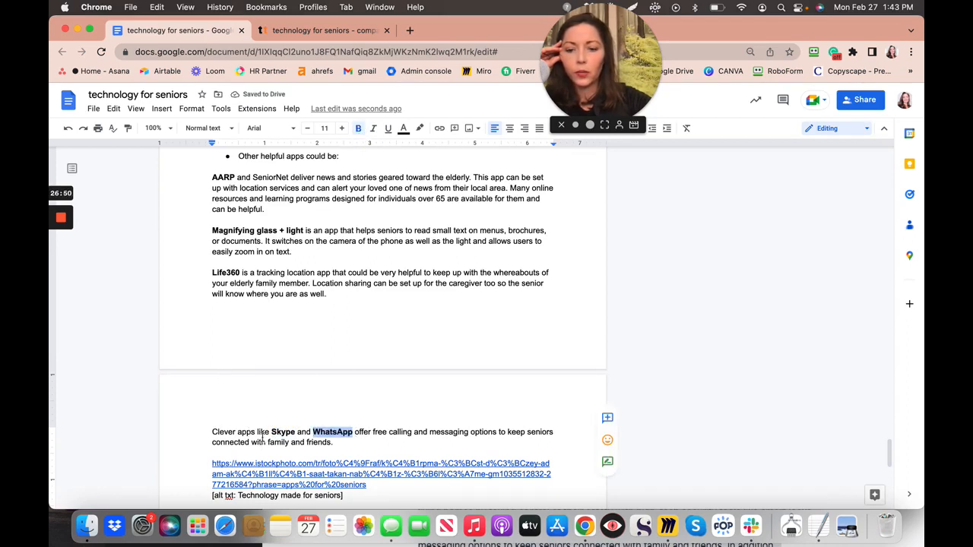
- Move 'Clever apps like' before 'offer' and accept the 'apps offer' grammar suggestion
drag(272, 432, 211, 431)
key(super+c)
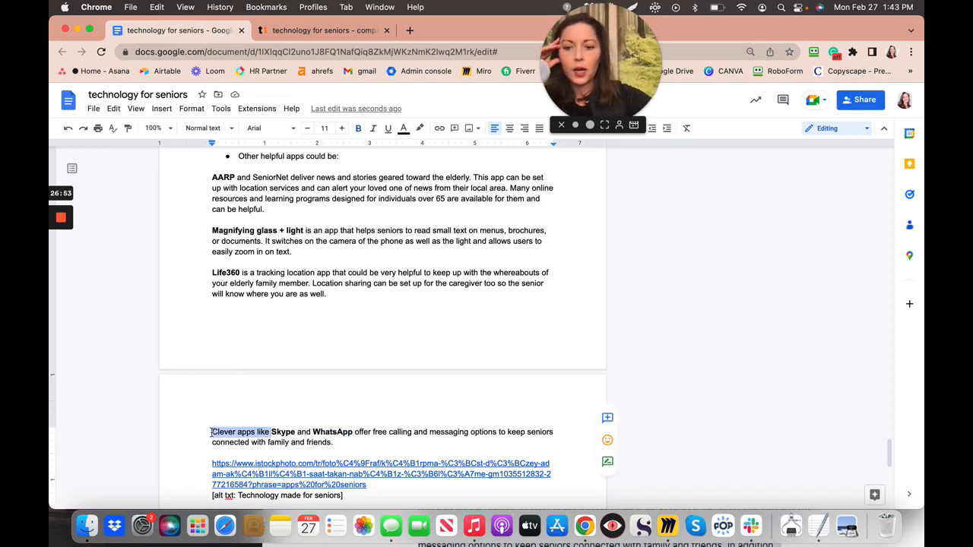
key(BackSpace)
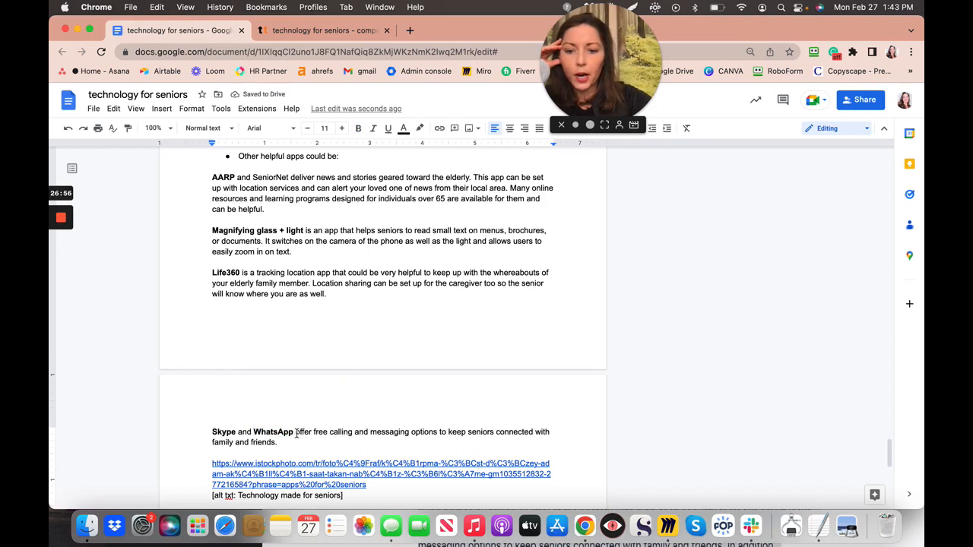
click(296, 431)
key(super+v)
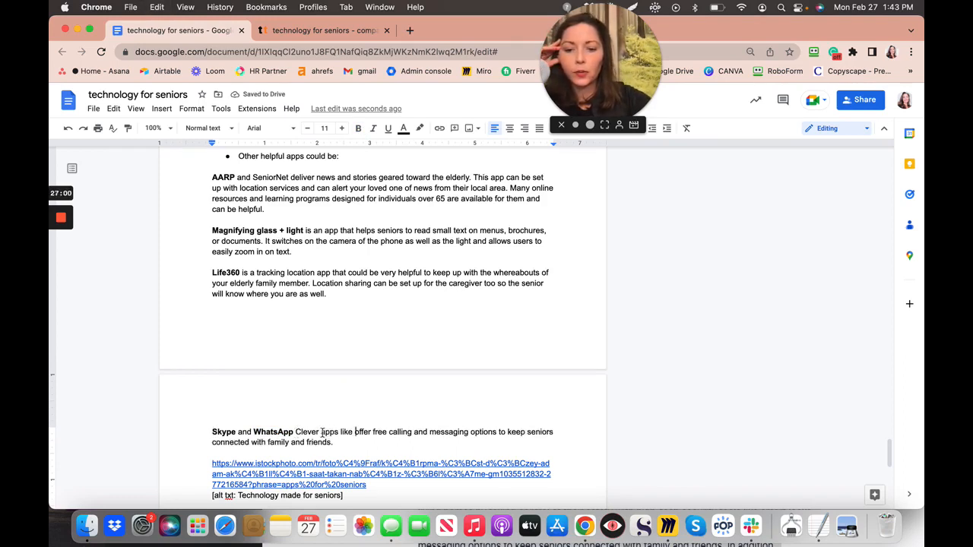
click(320, 431)
shift+click(339, 433)
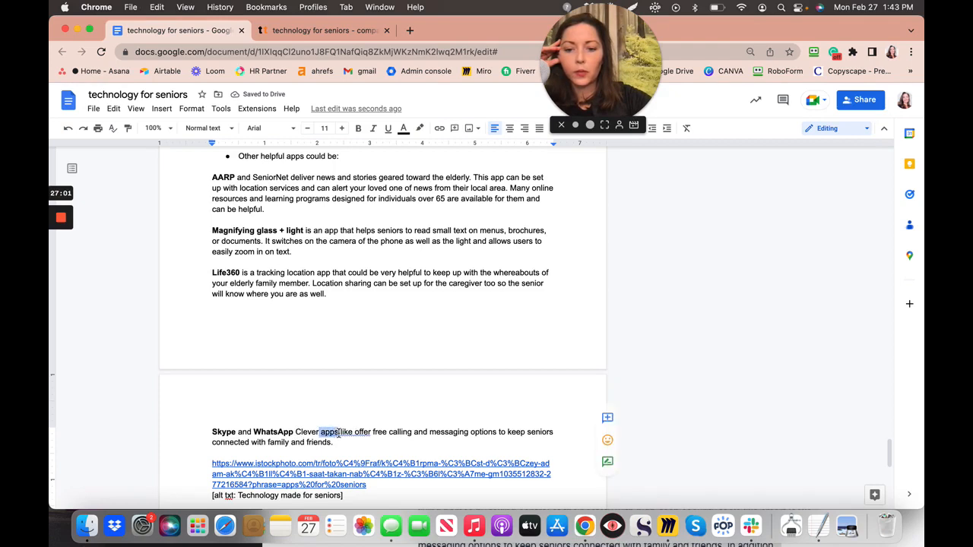
click(345, 439)
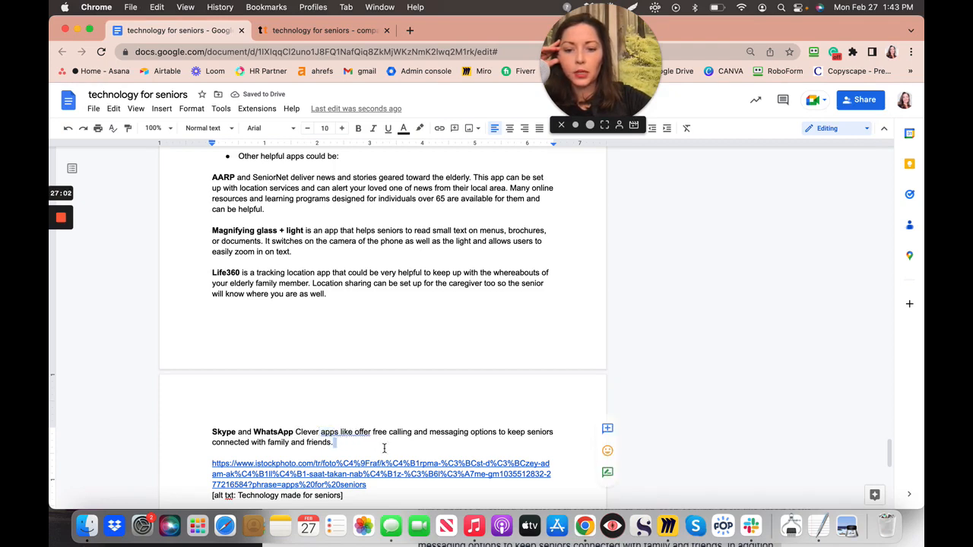
click(351, 432)
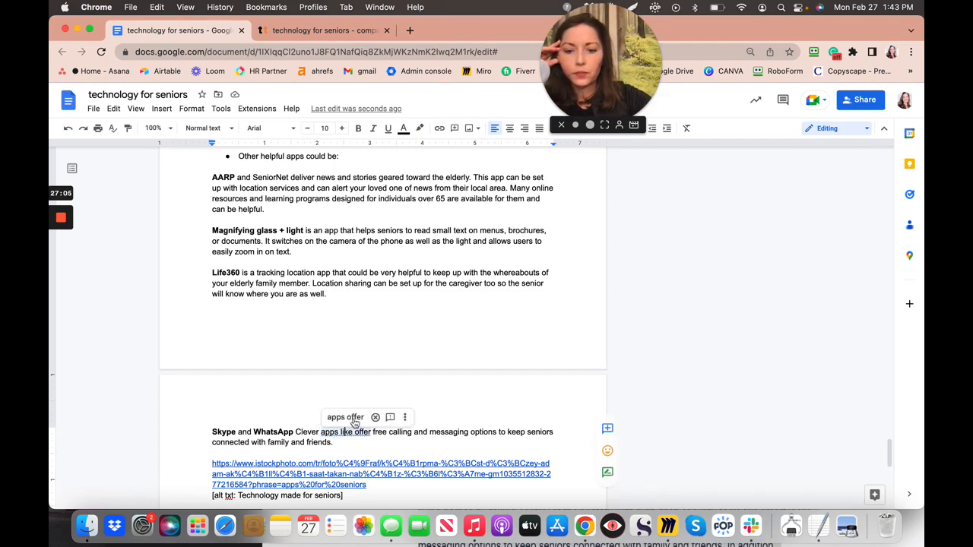
click(345, 417)
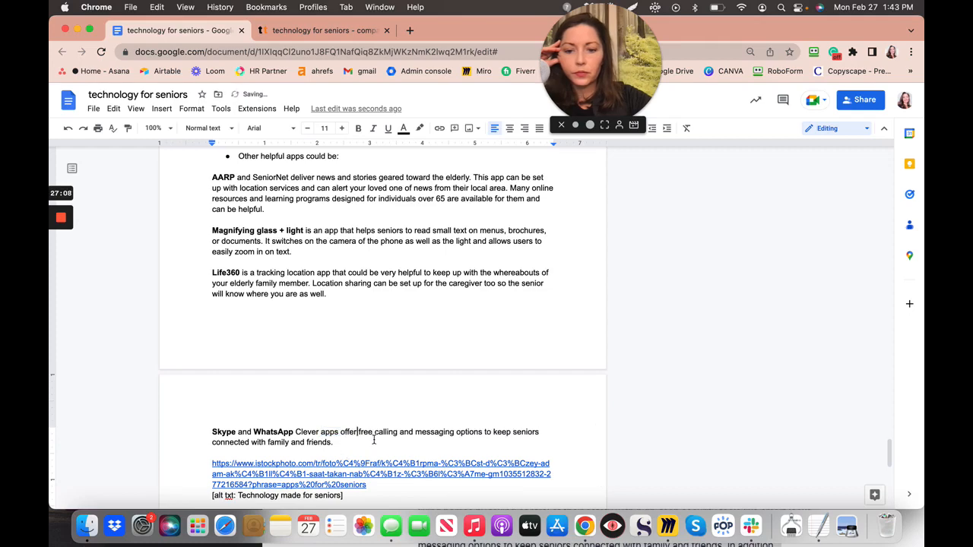
- Move the 'In addition…' sentence to follow 'home safer.' in the Older adults paragraph
scroll(361, 445, down, 1)
scroll(361, 446, down, 5)
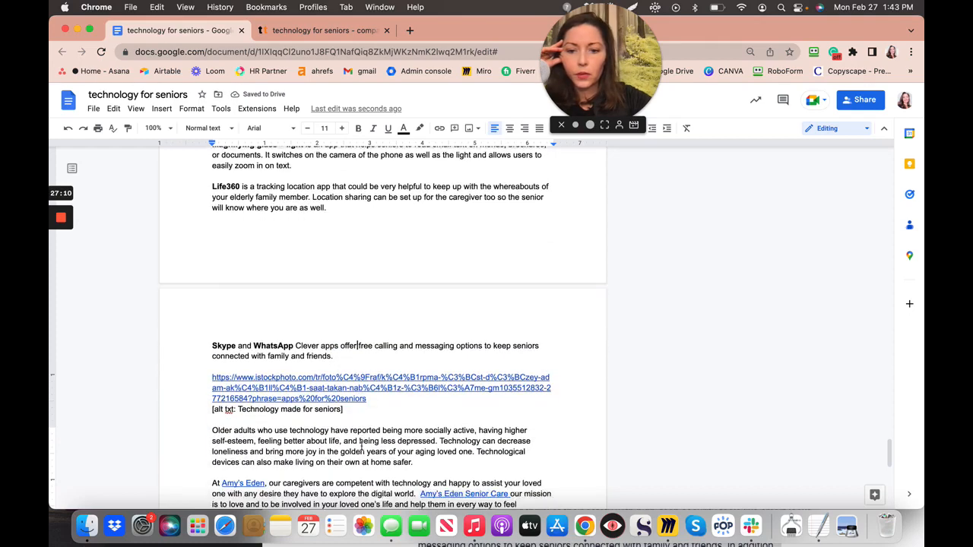
scroll(362, 447, down, 5)
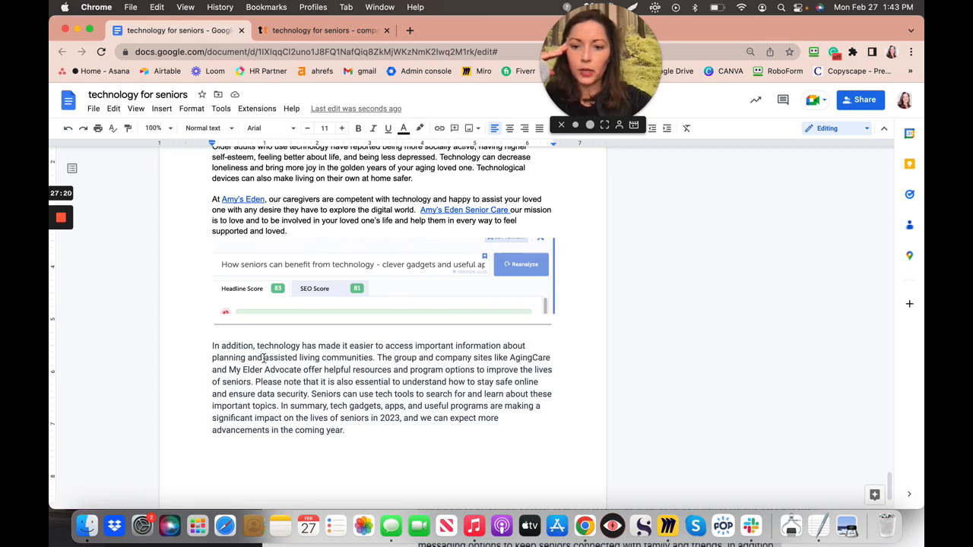
click(213, 347)
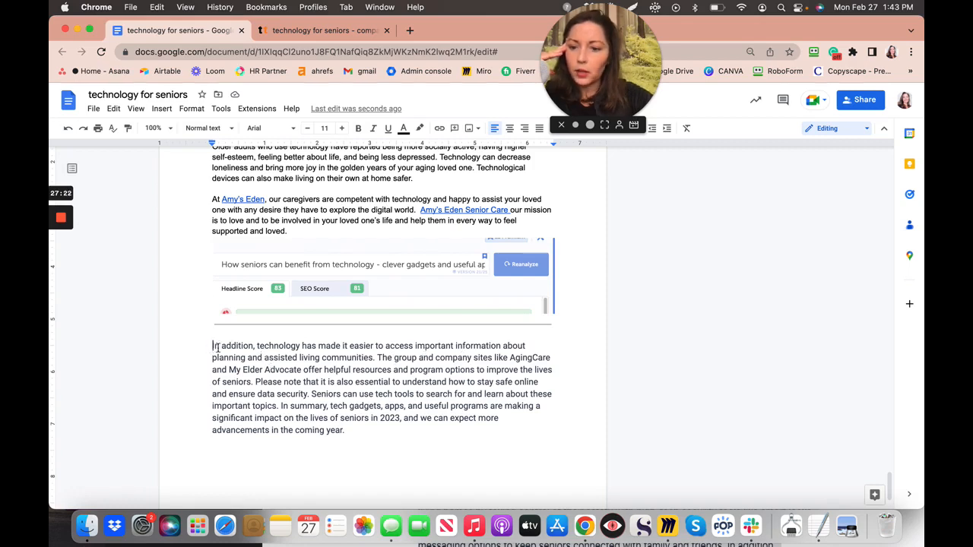
shift+click(376, 358)
key(super+c)
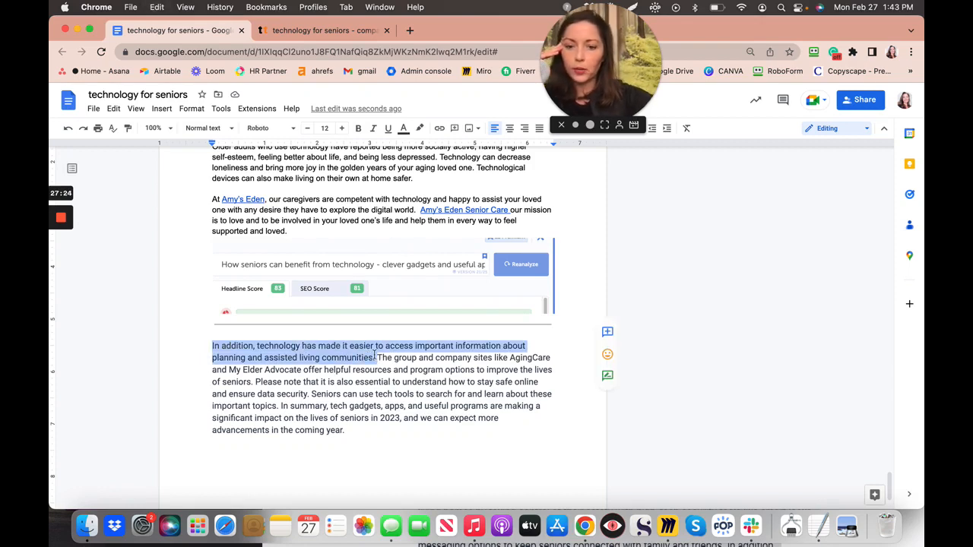
key(BackSpace)
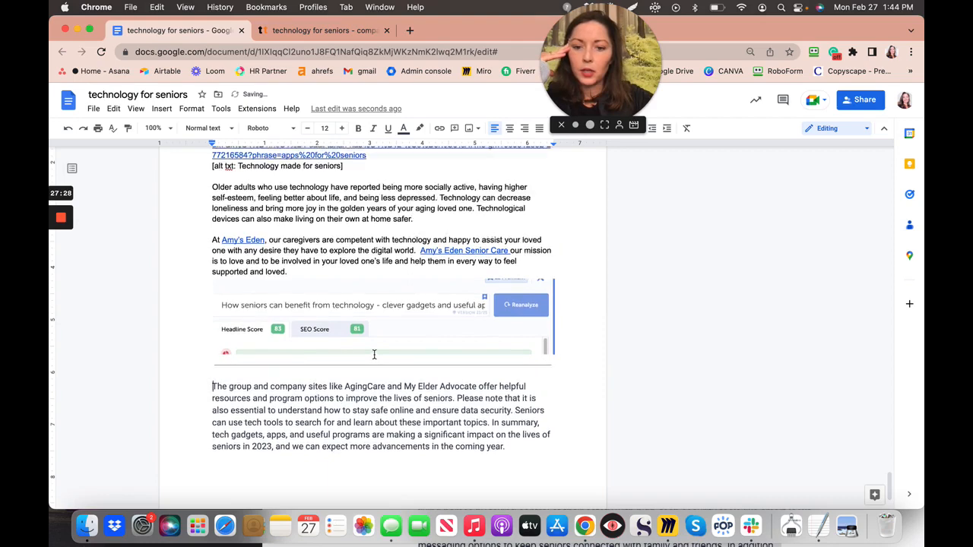
scroll(374, 355, up, 3)
scroll(374, 354, up, 4)
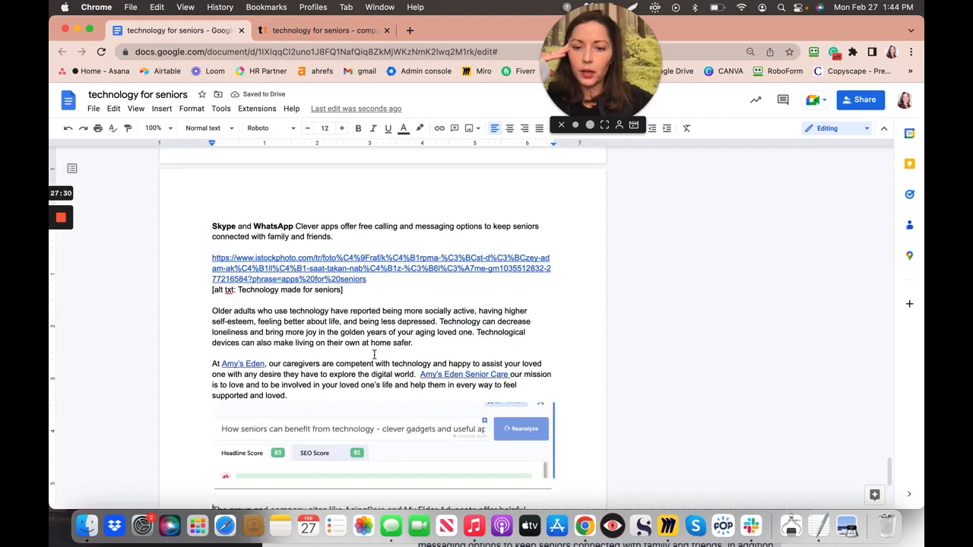
scroll(374, 355, up, 2)
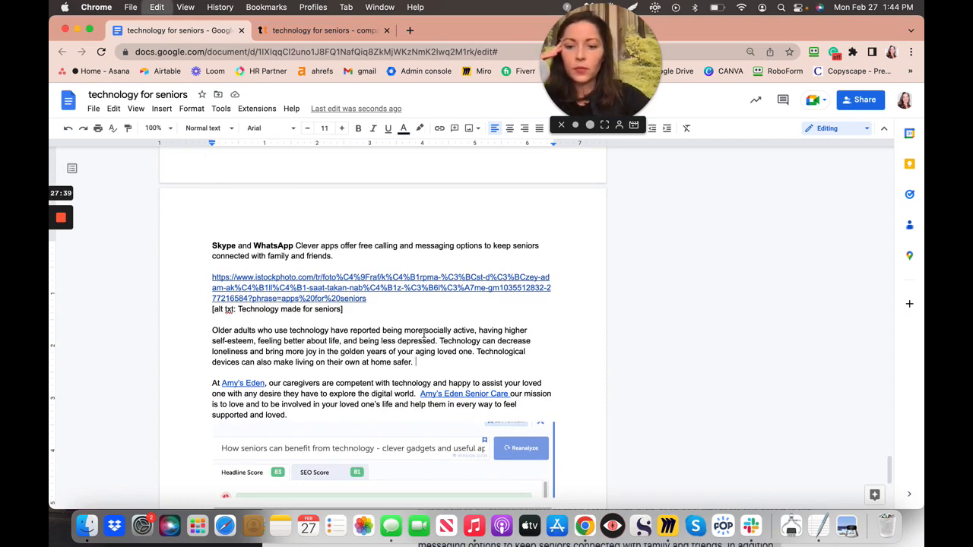
key(super+v)
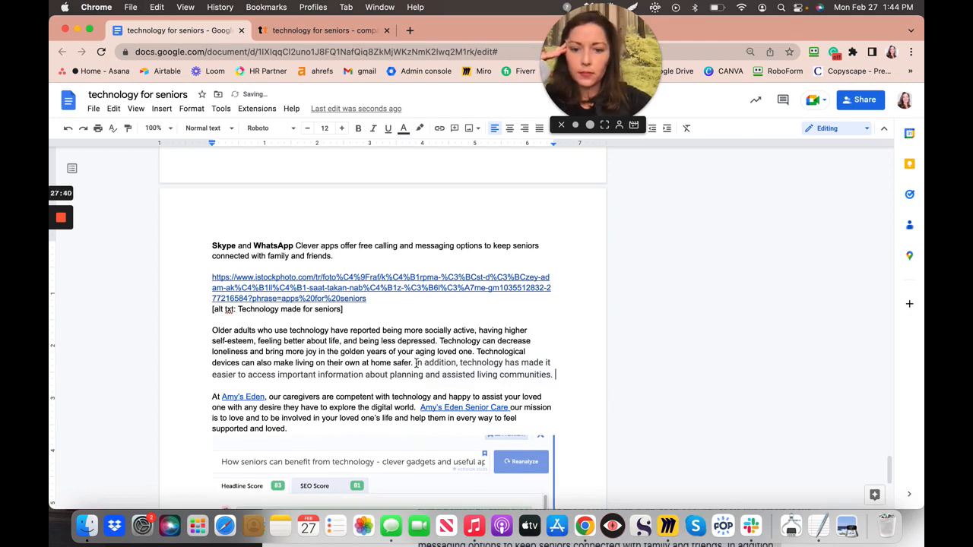
- Format the moved sentence as Arial 11 with no highlight and matching text colour
shift+click(550, 375)
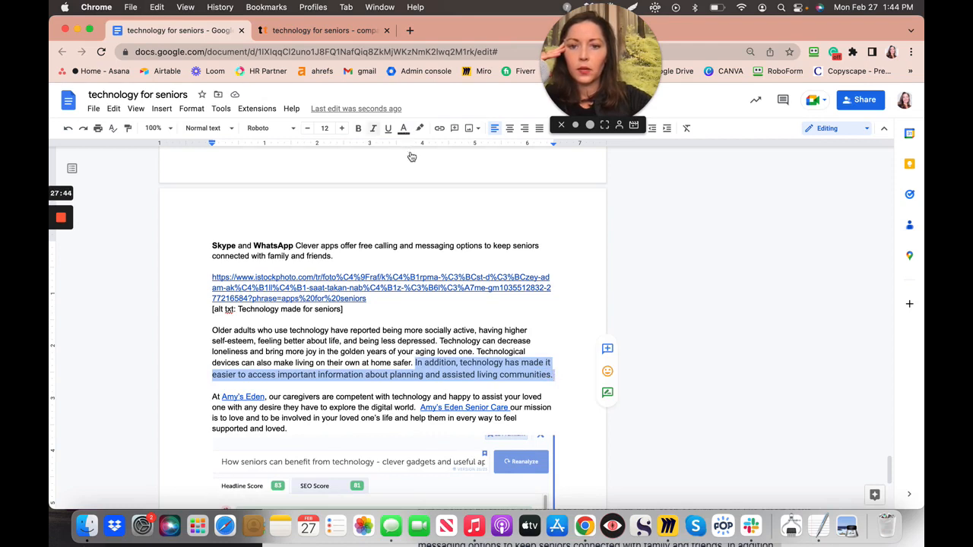
click(407, 130)
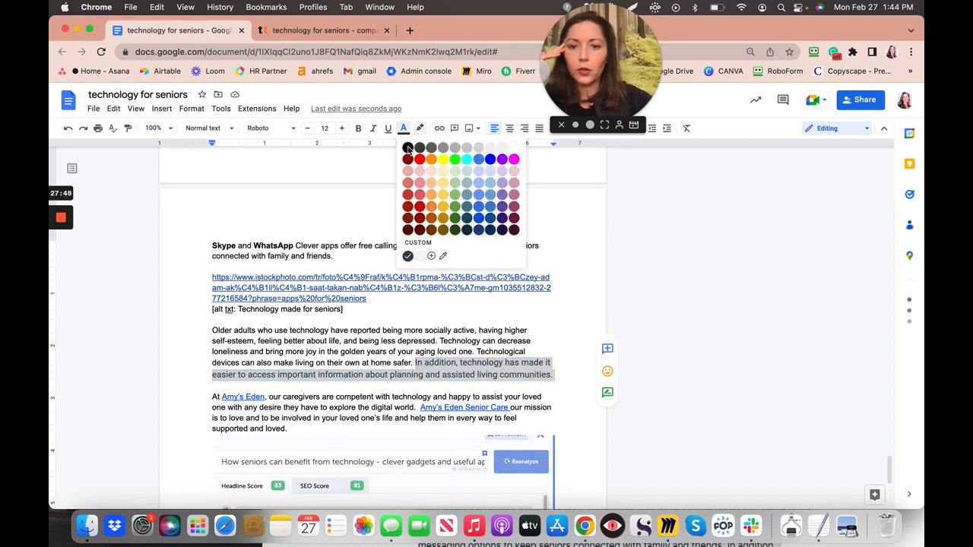
click(411, 131)
click(420, 130)
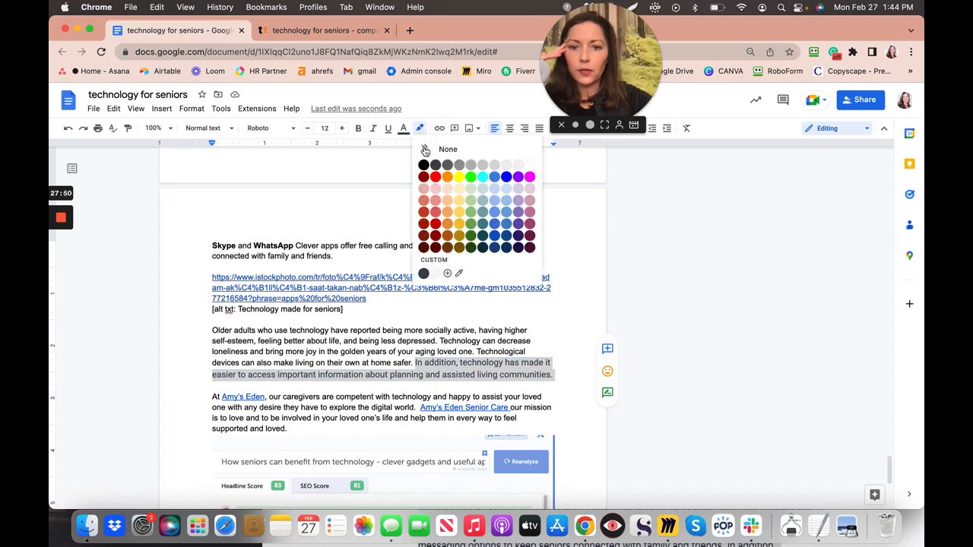
click(426, 152)
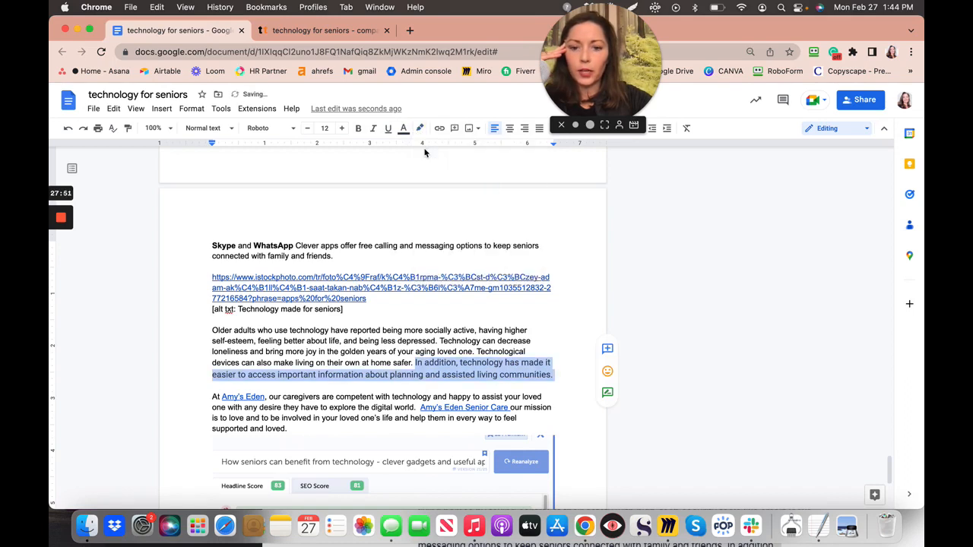
click(307, 134)
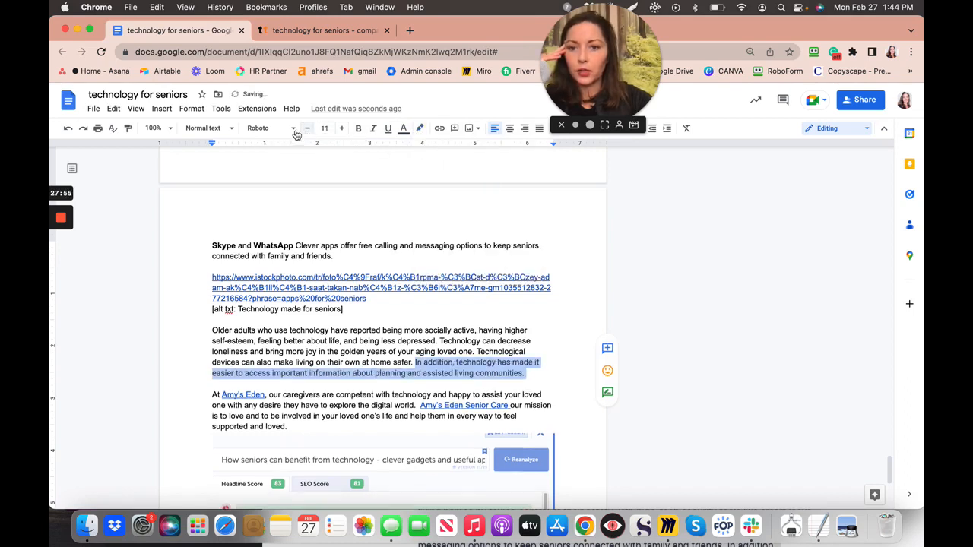
click(287, 129)
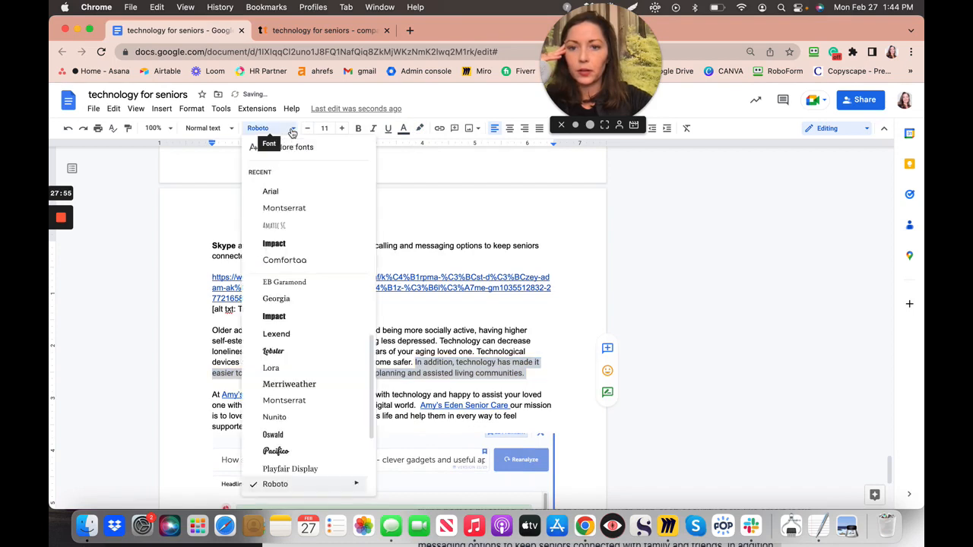
click(272, 191)
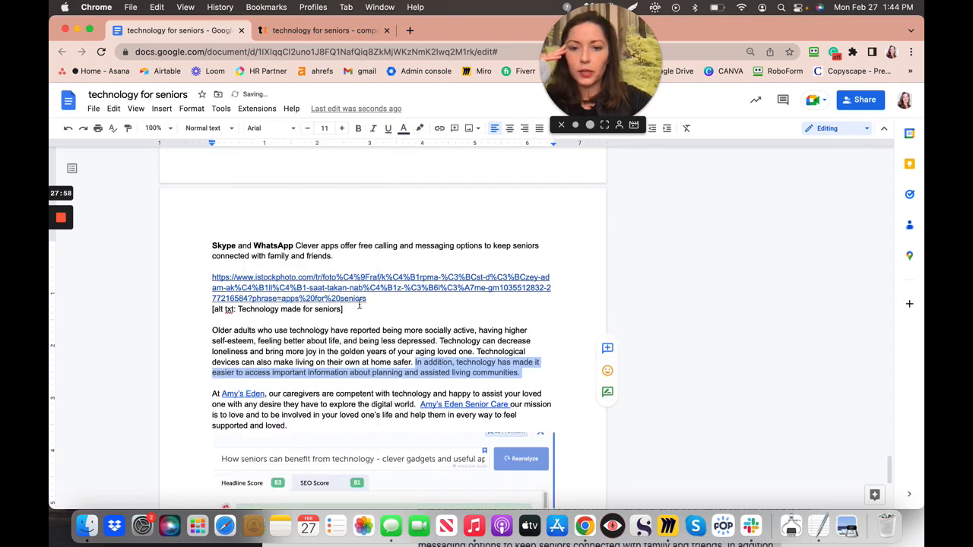
click(421, 133)
click(425, 149)
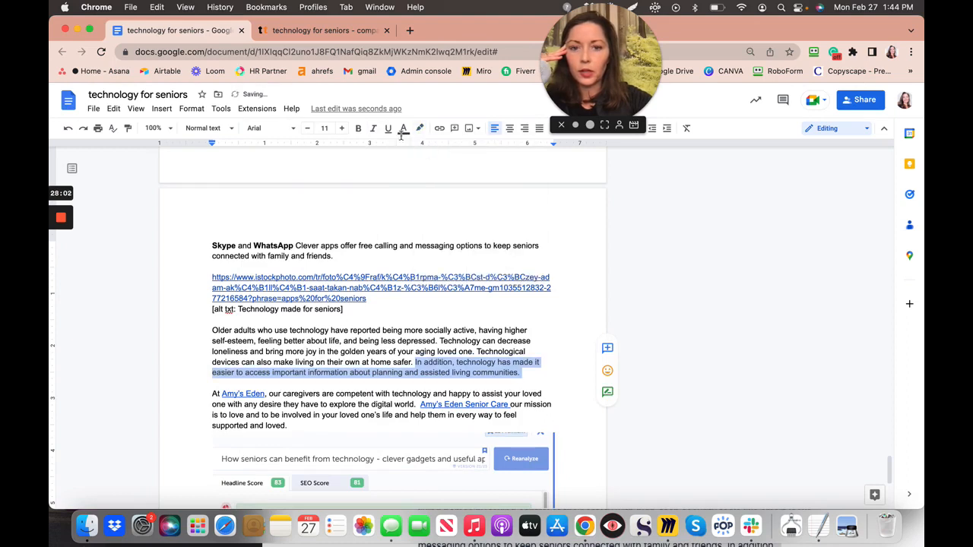
click(402, 129)
click(408, 152)
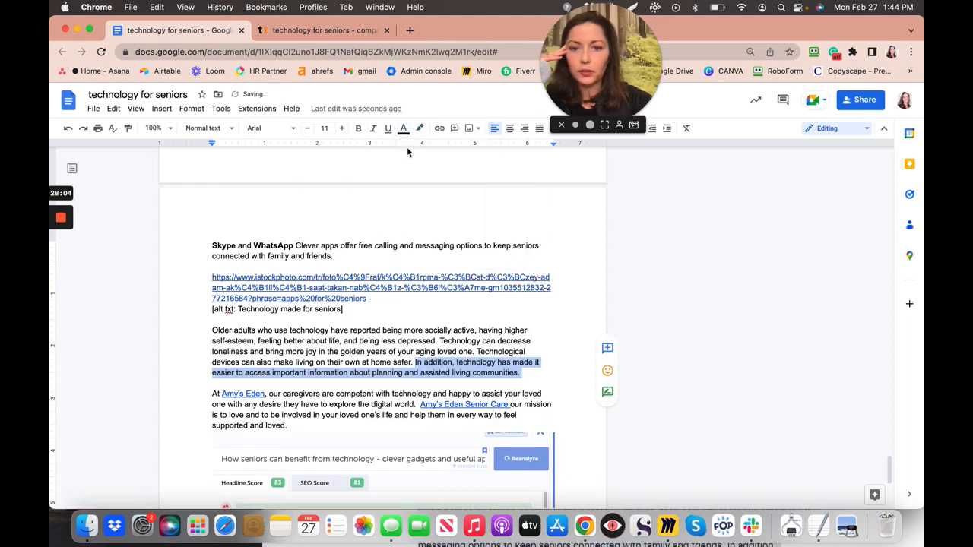
click(389, 332)
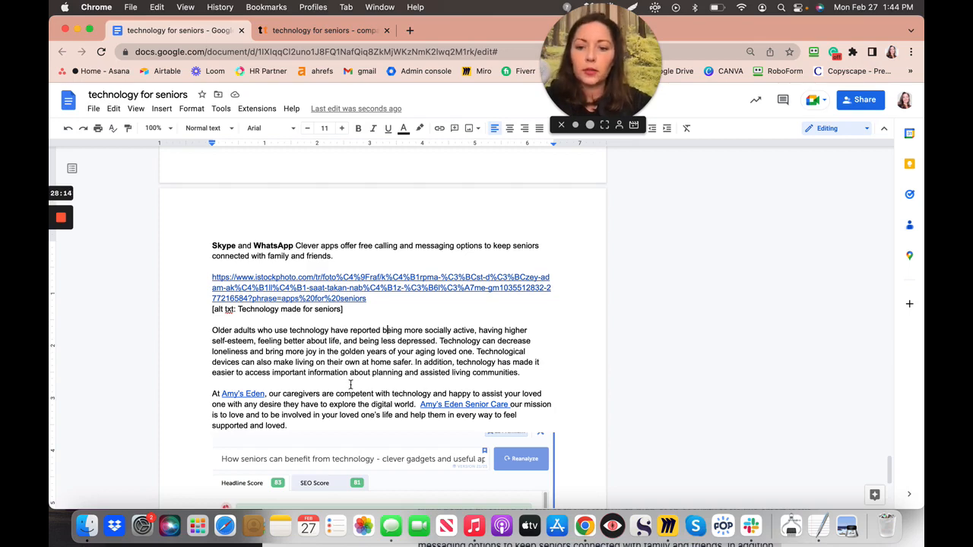
- Move the AgingCare and My Elder Advocate sentence to a new paragraph after 'communities.'
scroll(350, 384, down, 5)
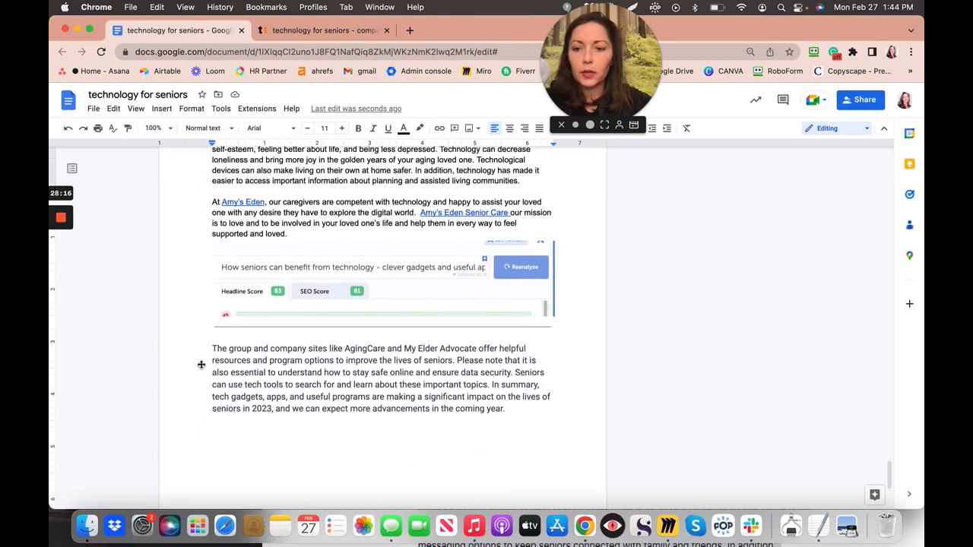
click(209, 349)
drag(209, 349, 458, 363)
key(super+c)
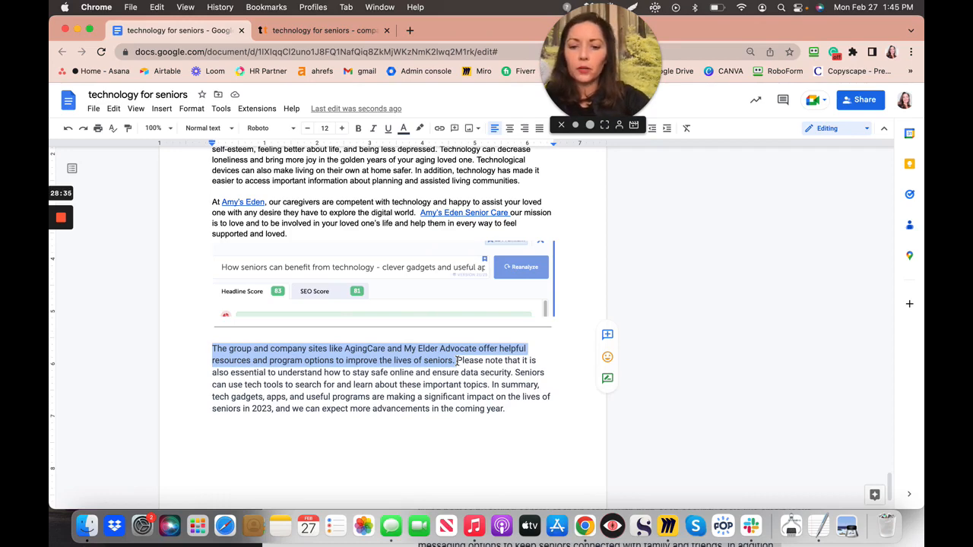
key(BackSpace)
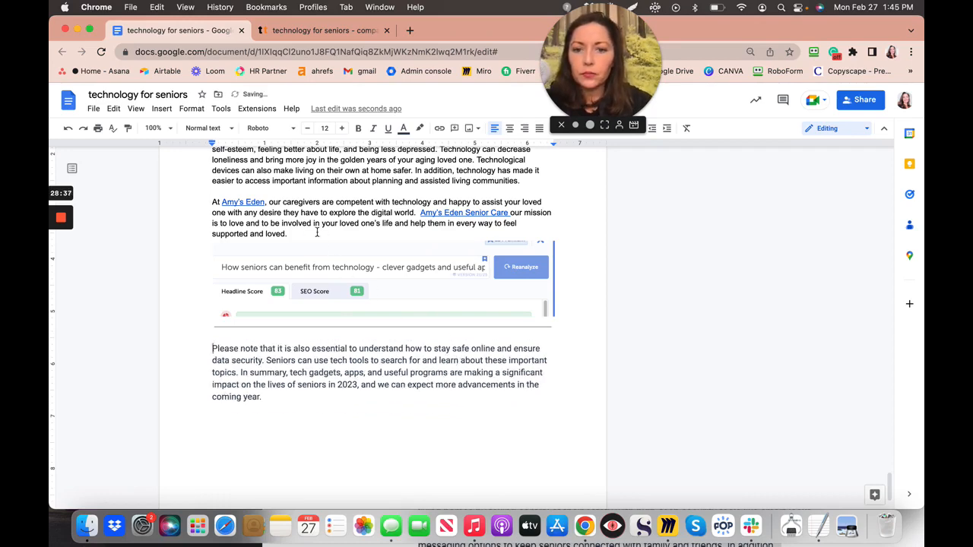
scroll(318, 233, up, 1)
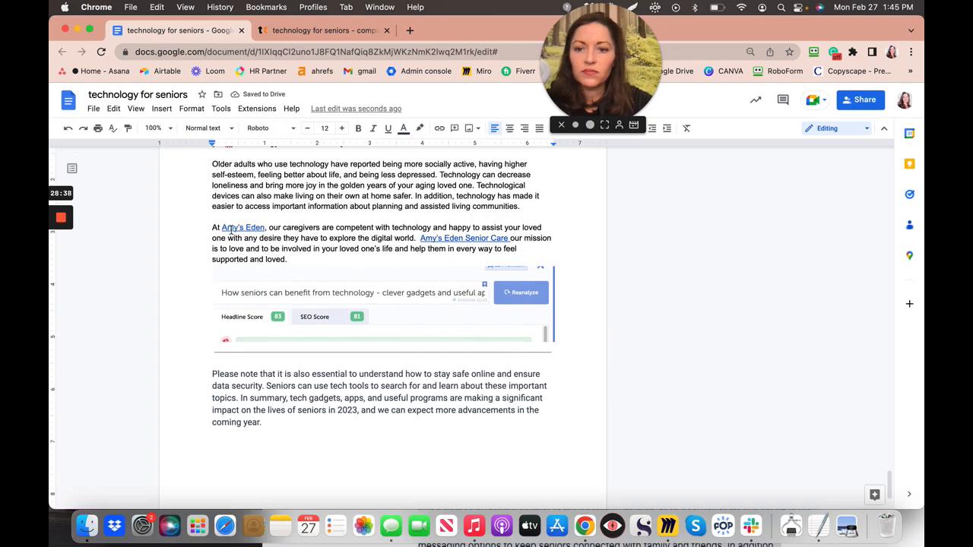
click(523, 207)
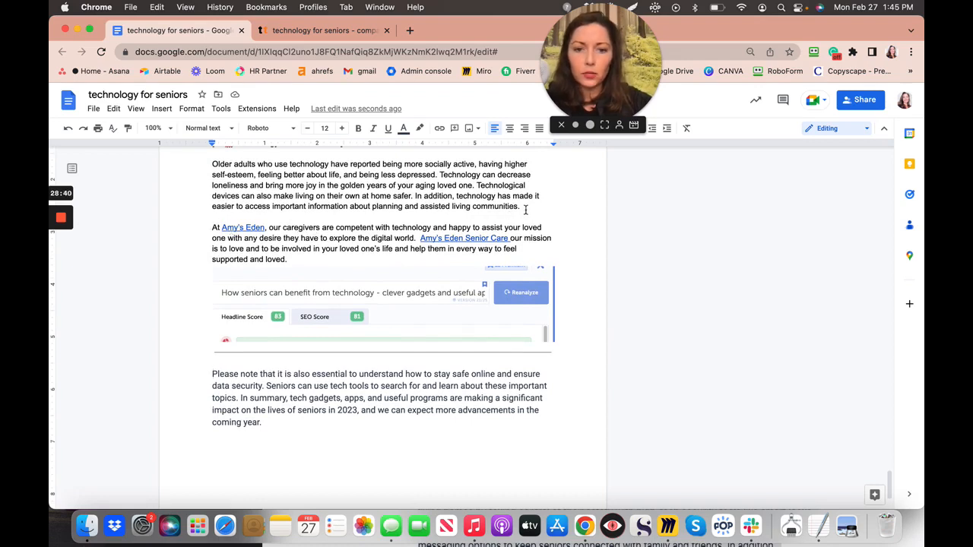
key(Return)
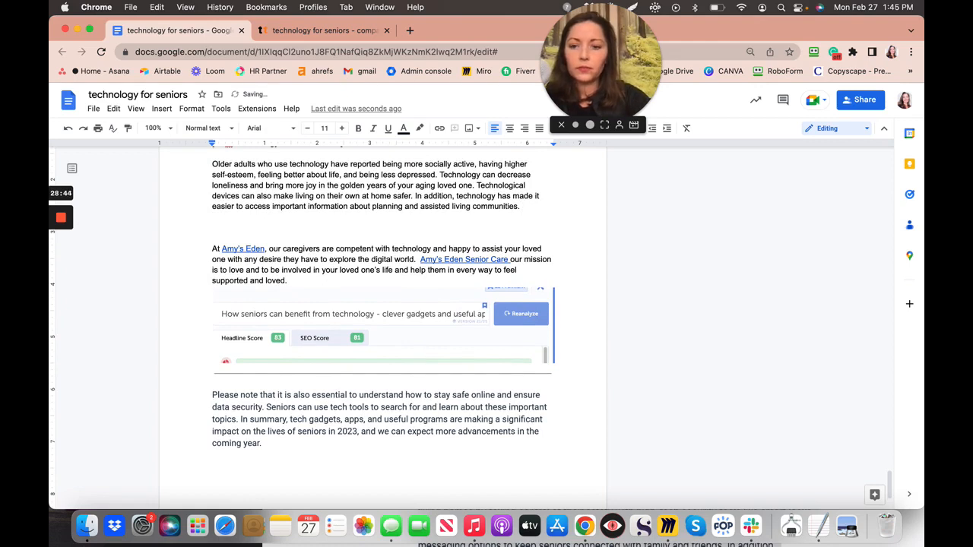
key(super+v)
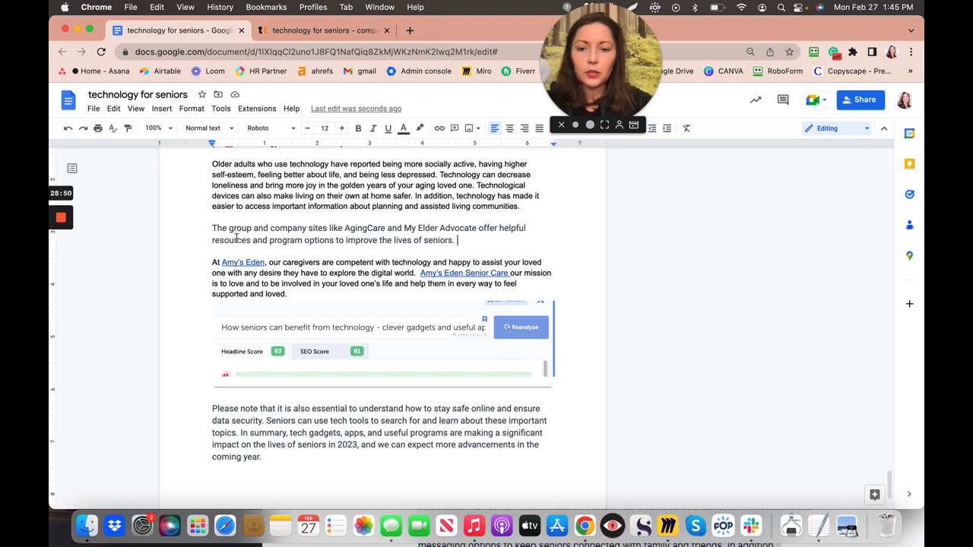
- Set the new AgingCare paragraph to size 11, black text, with no highlight
drag(212, 228, 458, 240)
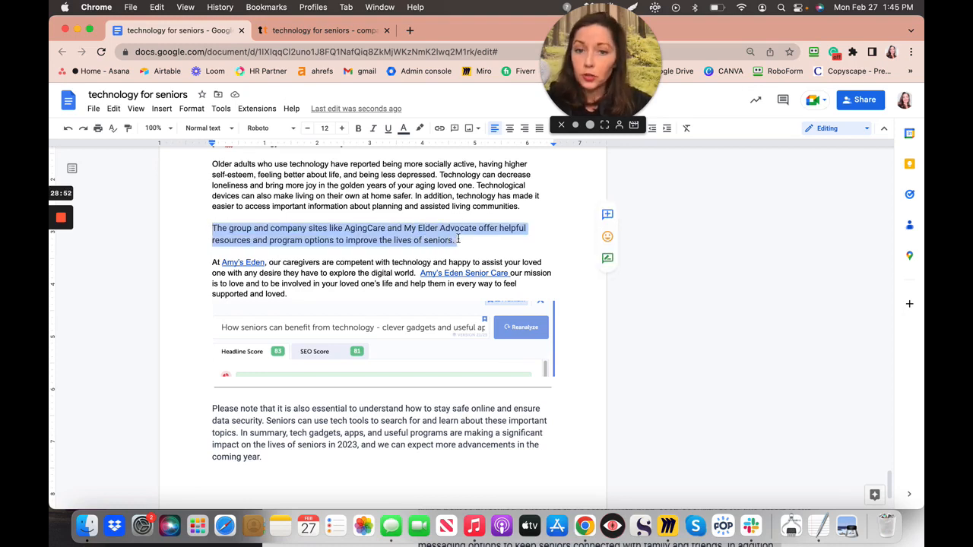
click(308, 130)
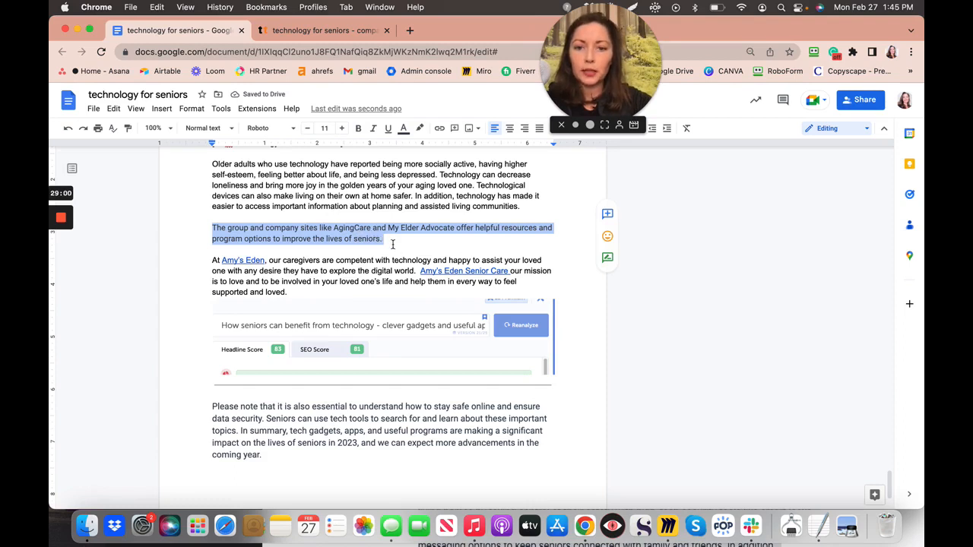
click(405, 130)
click(408, 148)
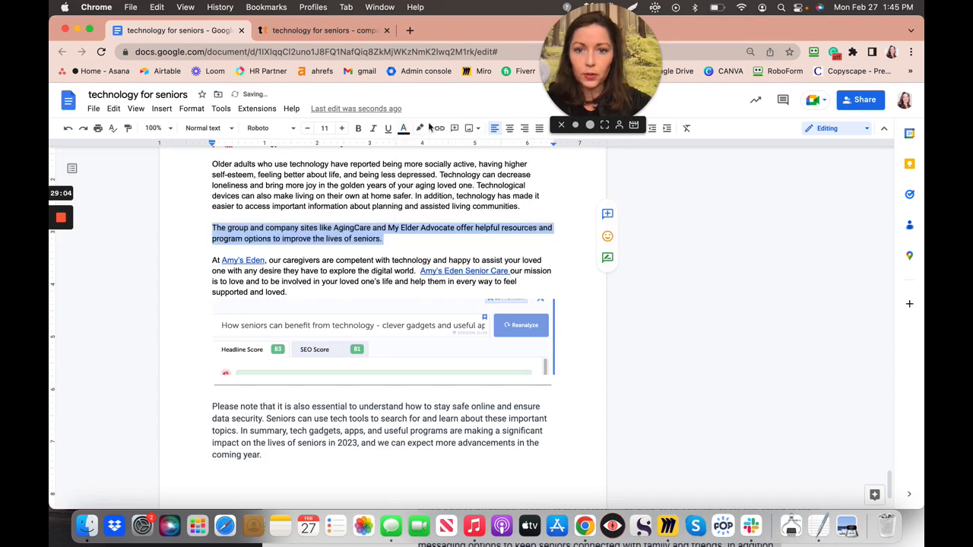
click(421, 131)
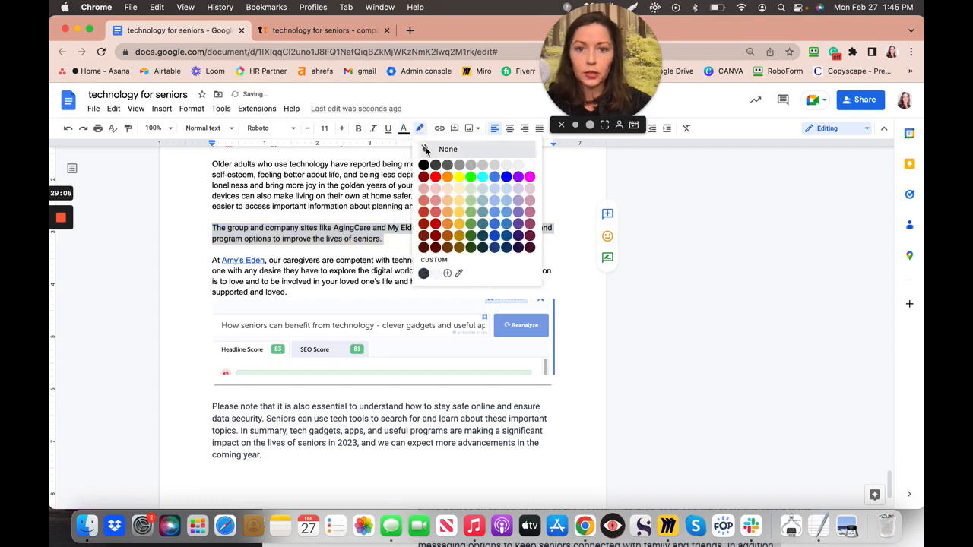
click(429, 149)
click(417, 253)
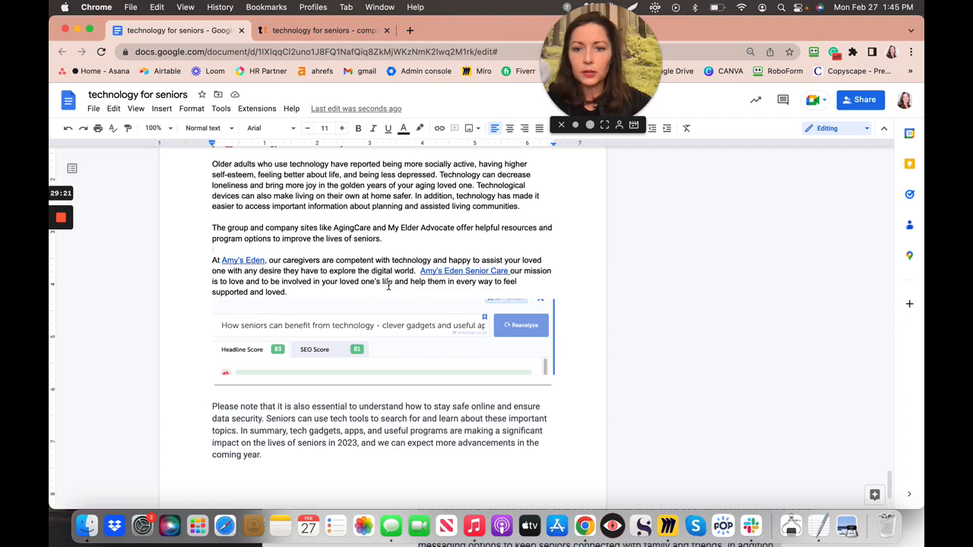
scroll(396, 256, down, 2)
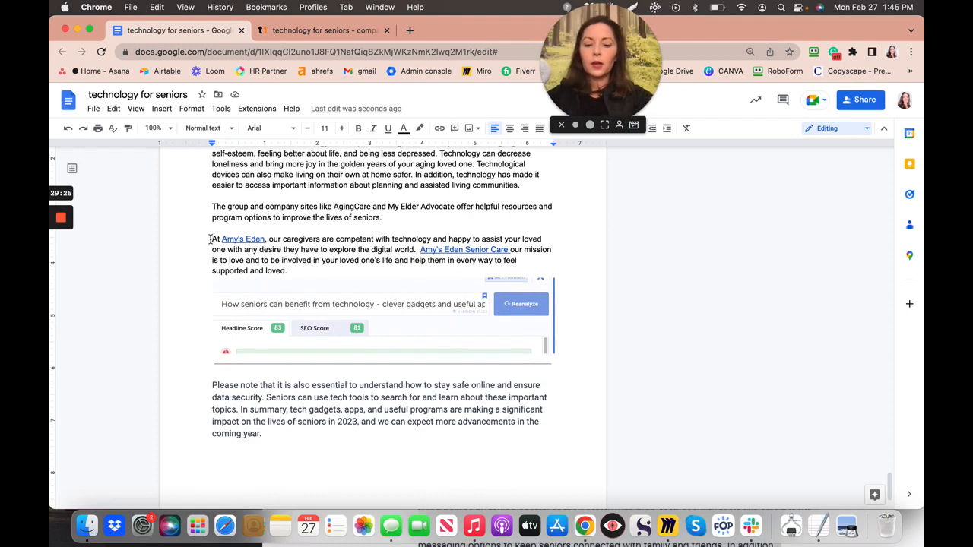
click(210, 238)
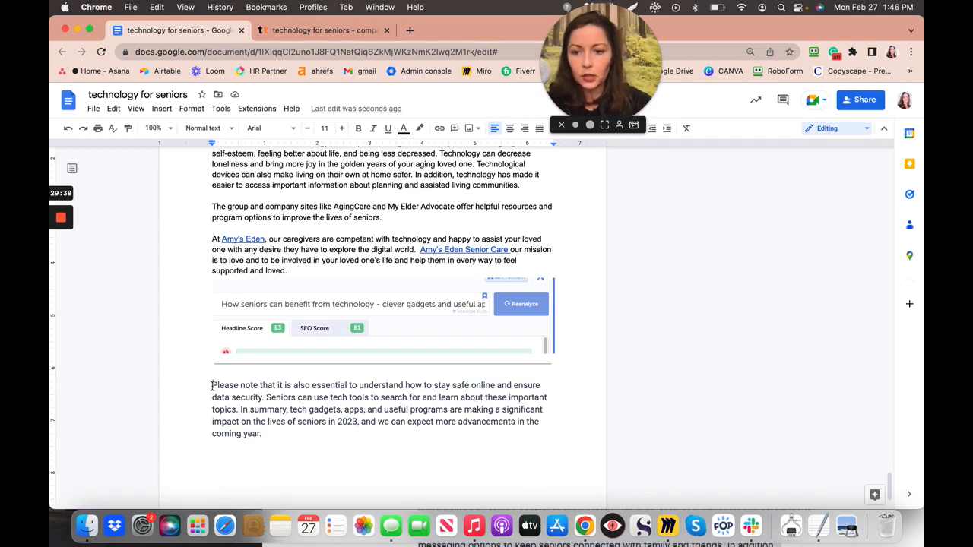
- Move the 'Please note… data security.' sentence from the closing paragraph to after 'cameras.' in the Safety bullet
shift+click(263, 398)
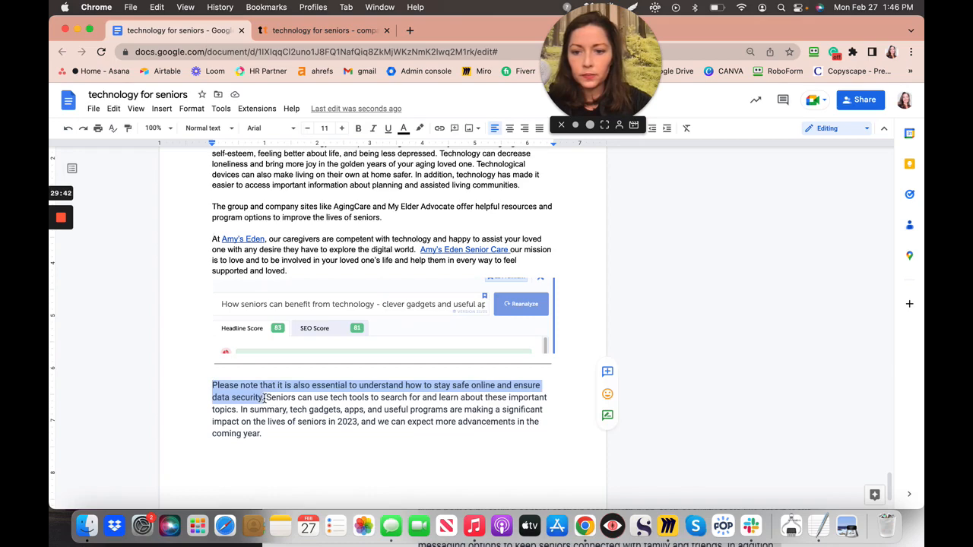
key(BackSpace)
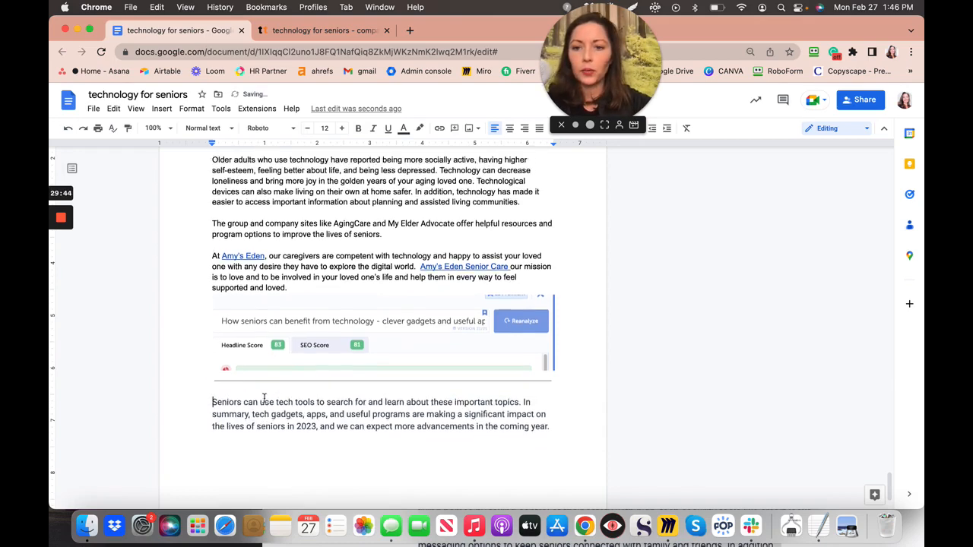
scroll(263, 398, up, 10)
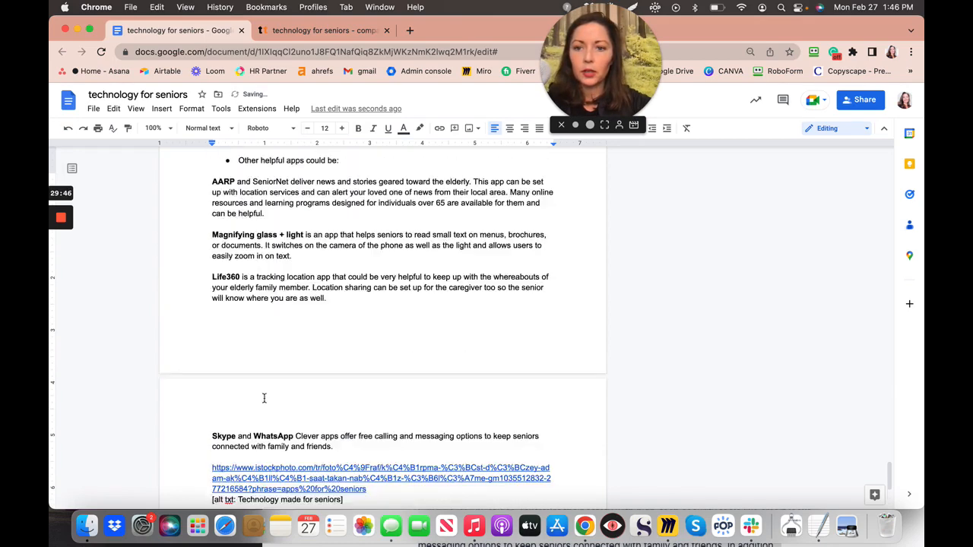
scroll(264, 398, up, 4)
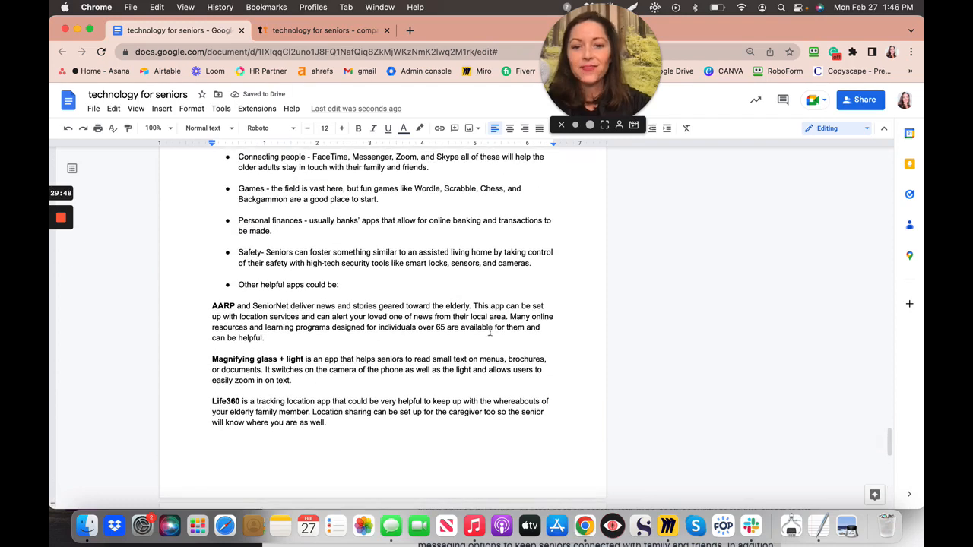
click(538, 262)
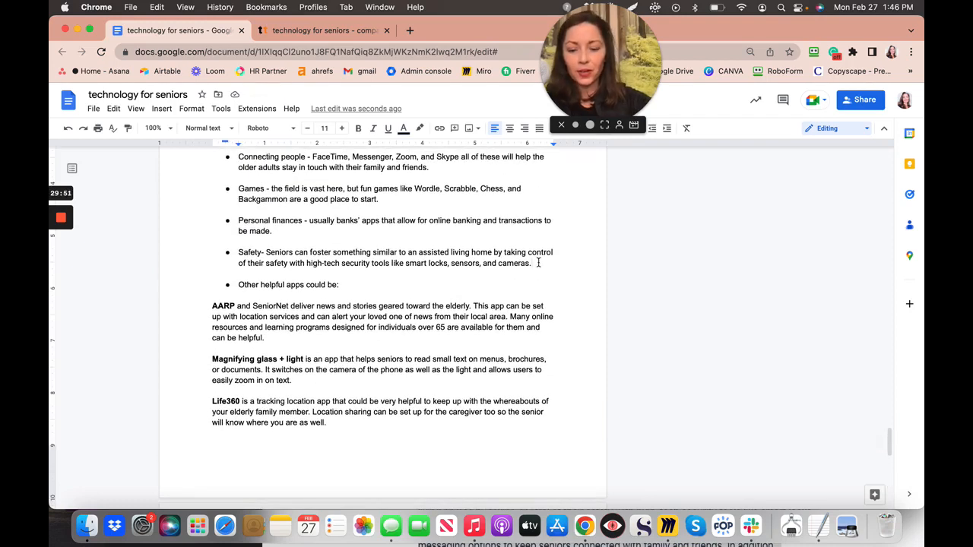
text(Please note that it is also essential to understand how to stay safe online and ensure data security.)
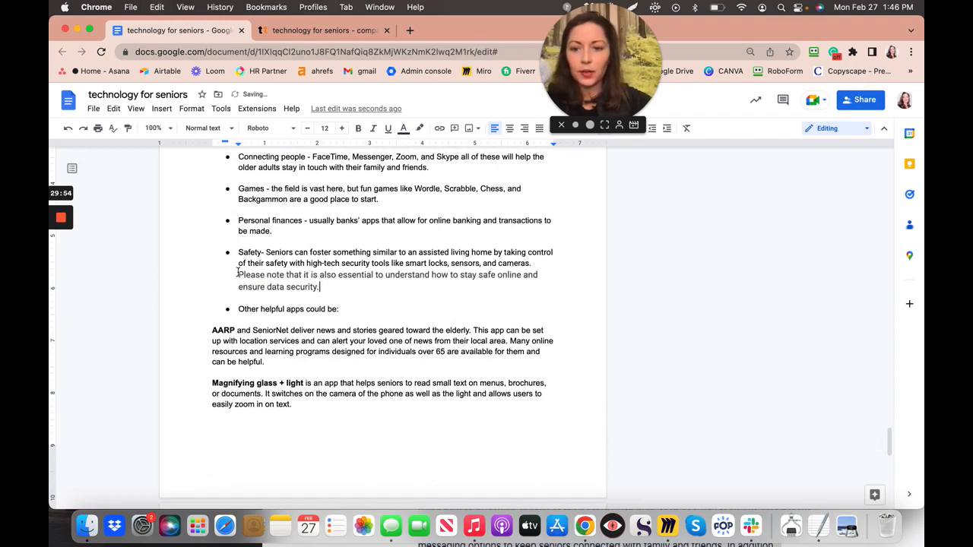
- Restyle the pasted sentence as Arial 11, black text, with no highlight
drag(238, 275, 320, 287)
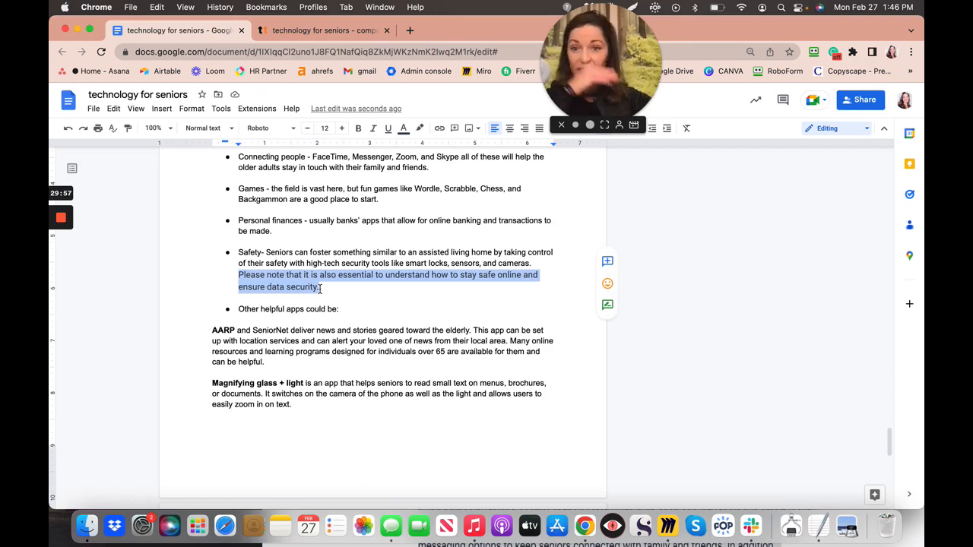
click(309, 130)
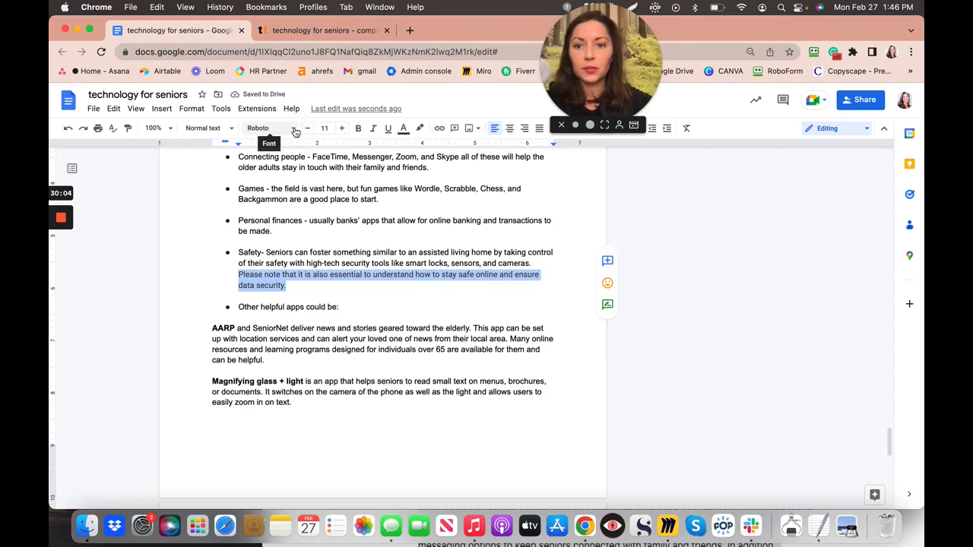
click(295, 131)
click(270, 191)
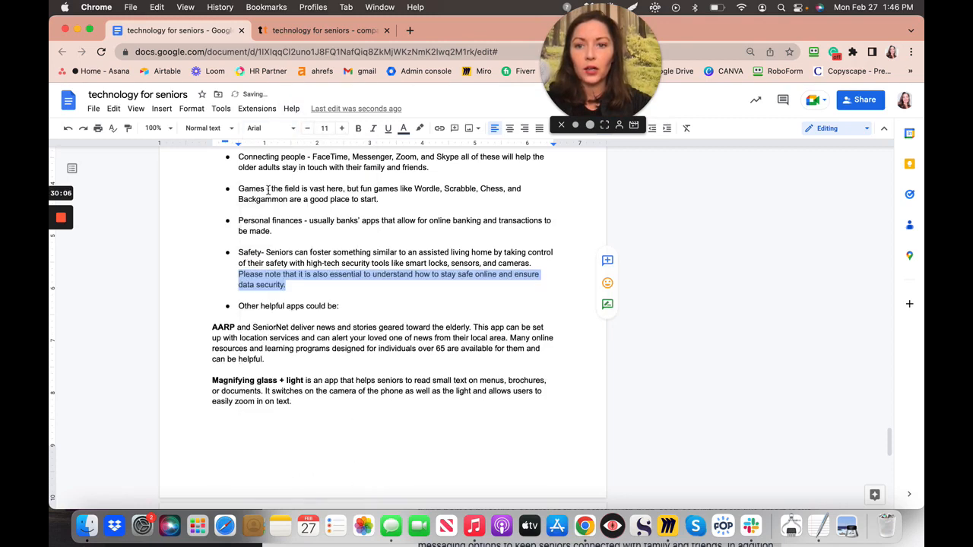
click(421, 131)
click(428, 152)
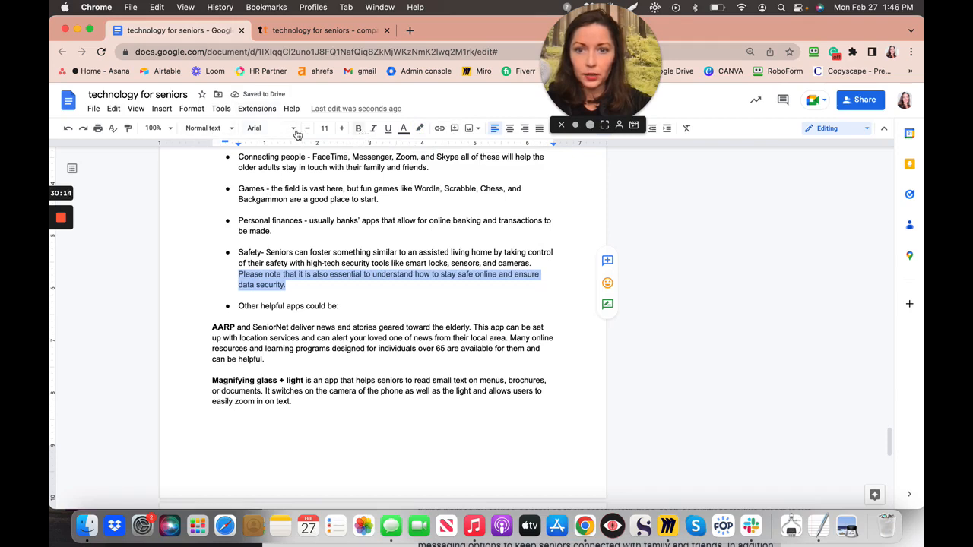
click(405, 130)
click(408, 152)
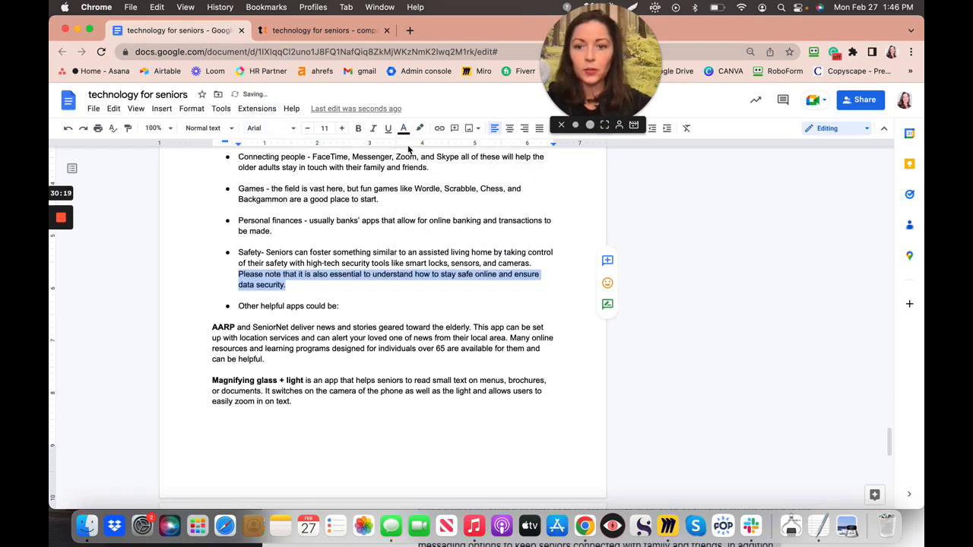
click(300, 291)
scroll(300, 289, down, 1)
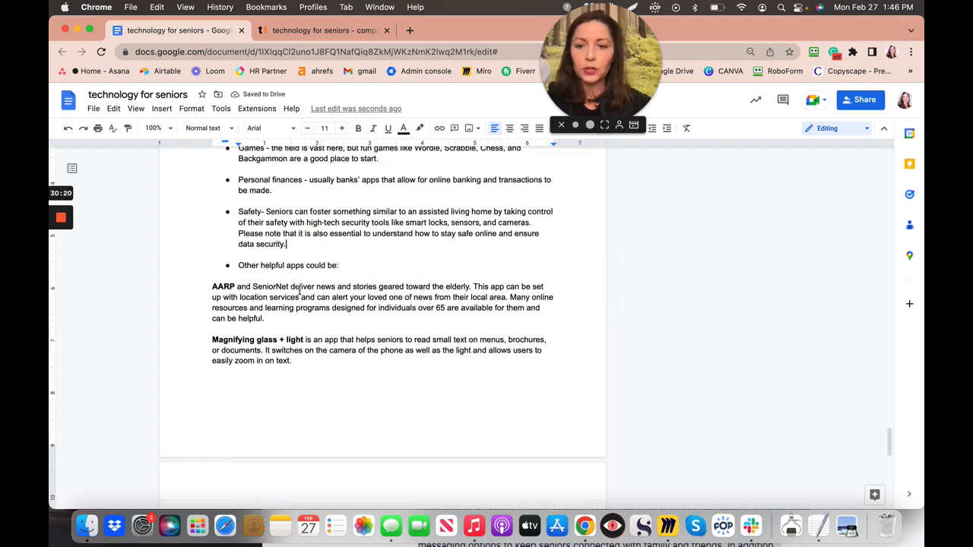
- Enclose the Safety bullet's 'Please note… data security.' note in parentheses
scroll(300, 290, down, 1)
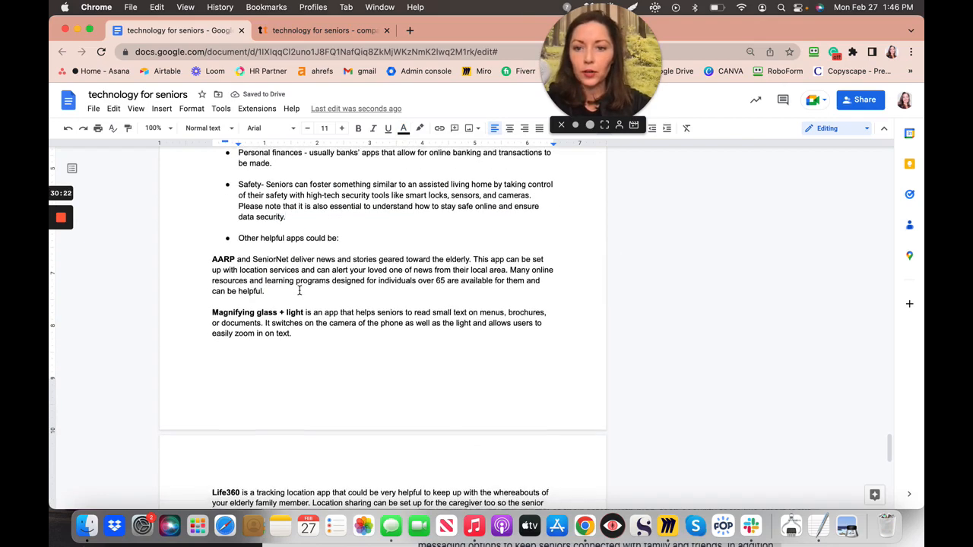
scroll(300, 290, down, 1)
scroll(300, 292, down, 3)
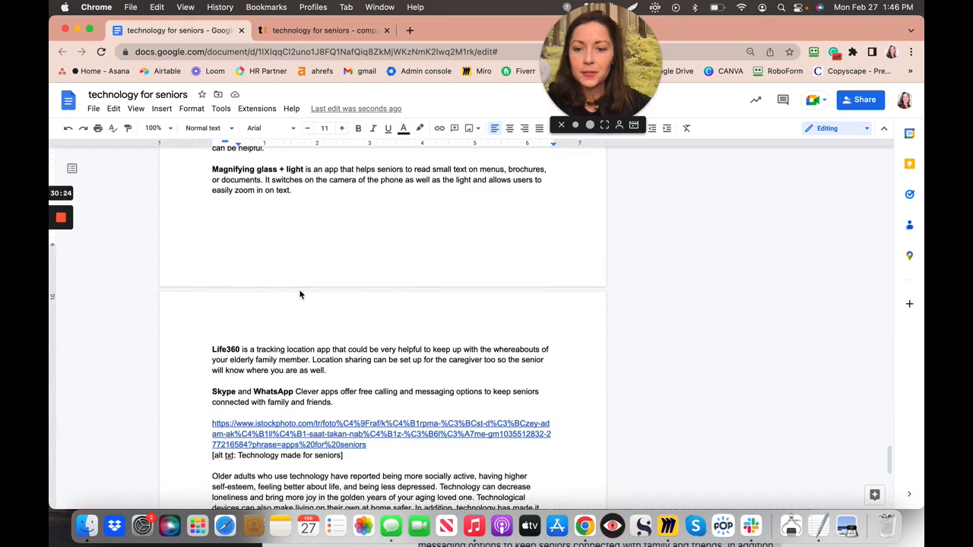
scroll(300, 295, down, 7)
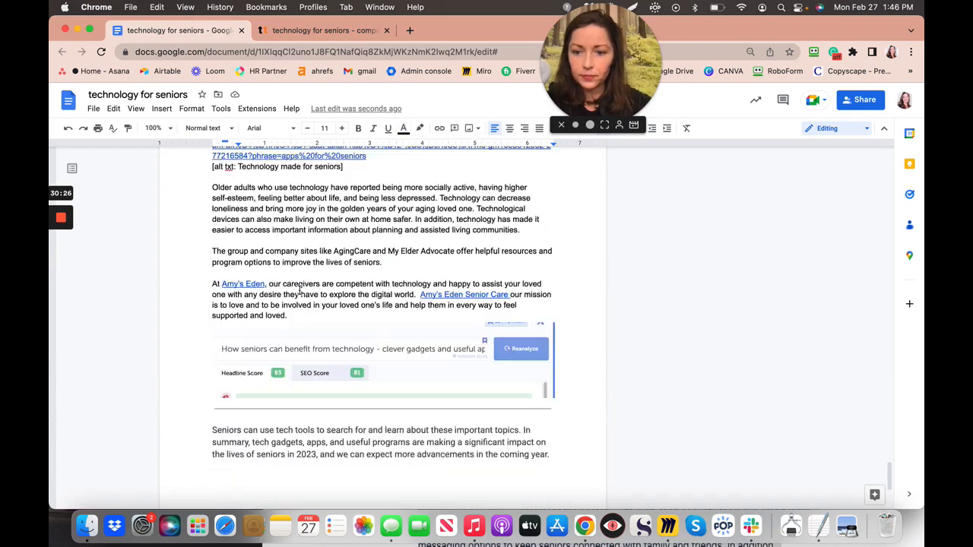
scroll(300, 292, down, 2)
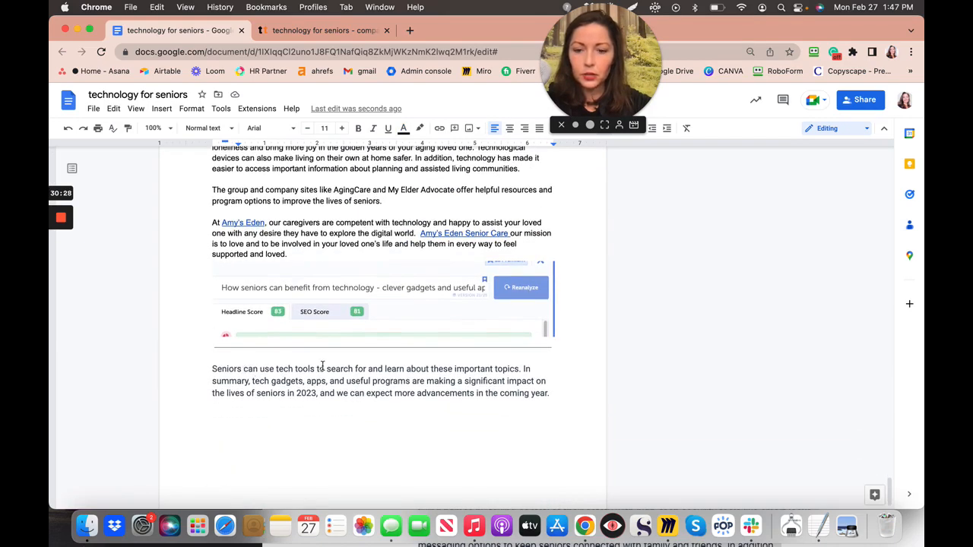
scroll(309, 370, up, 10)
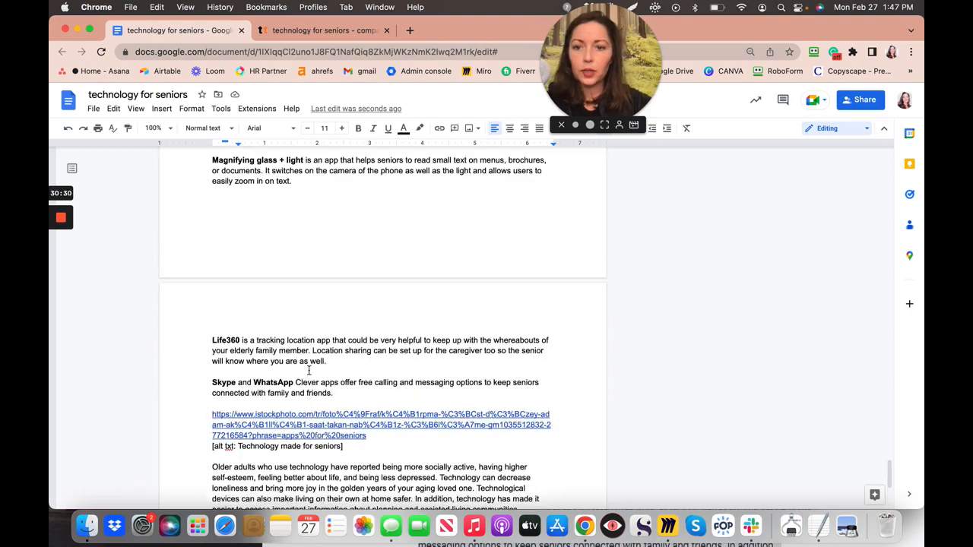
scroll(308, 368, up, 4)
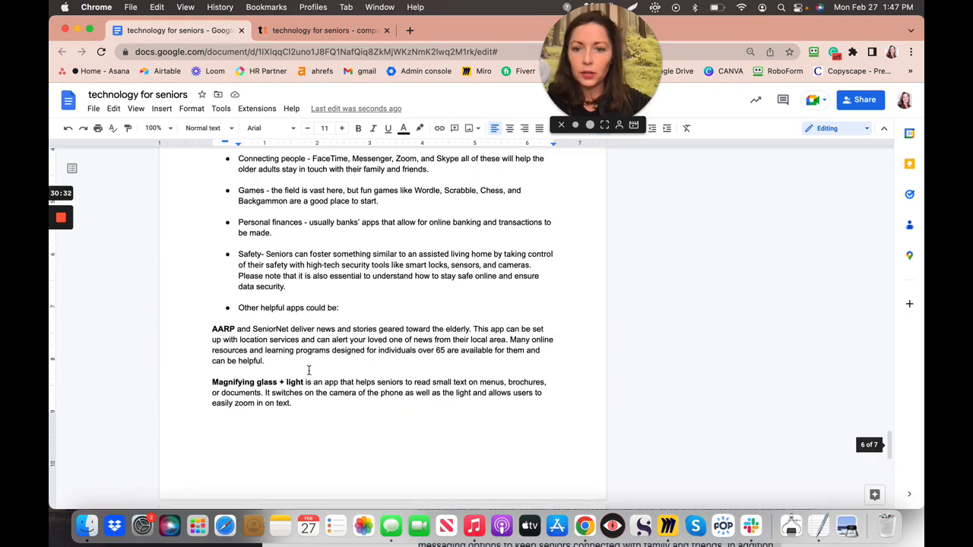
click(239, 276)
text(()
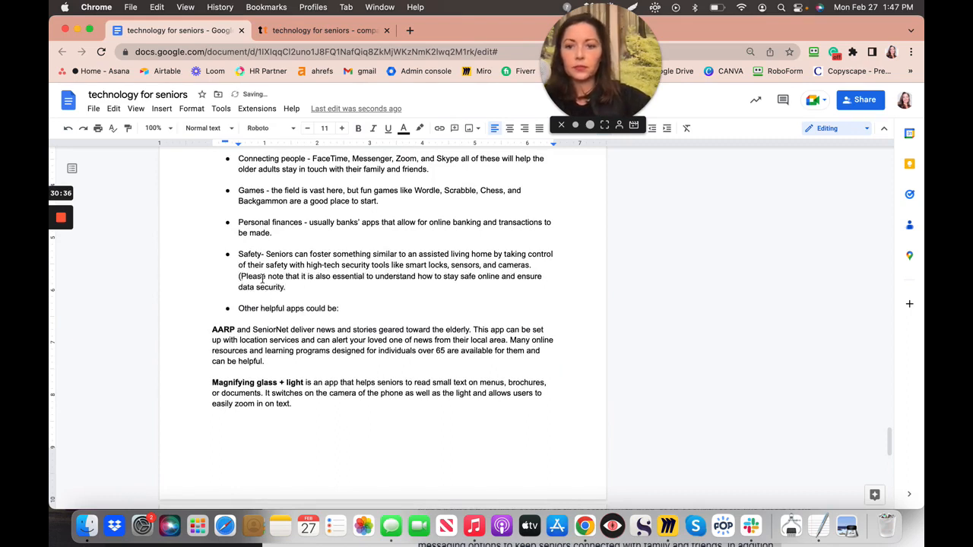
click(288, 287)
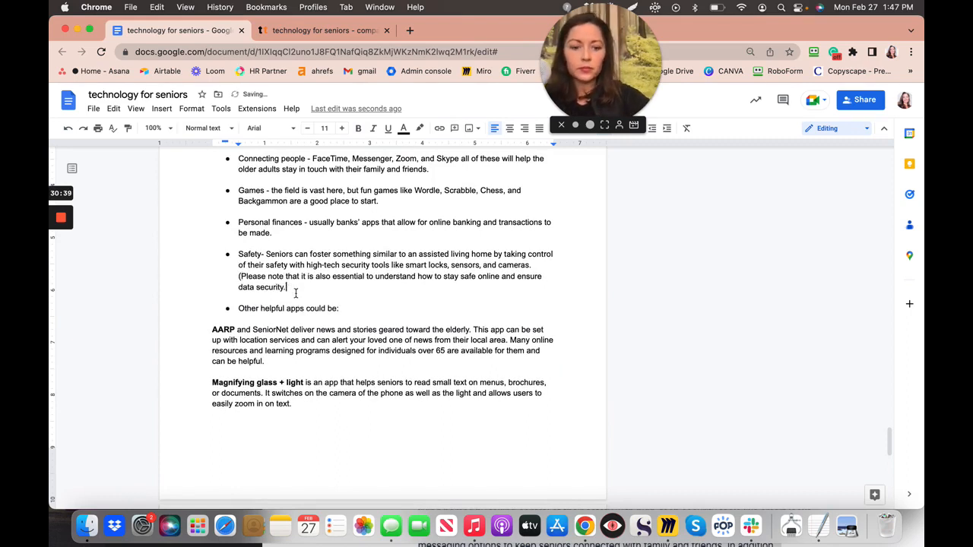
text())
- Scroll down to the closing paragraph below the headline analyzer screenshot
scroll(382, 325, down, 3)
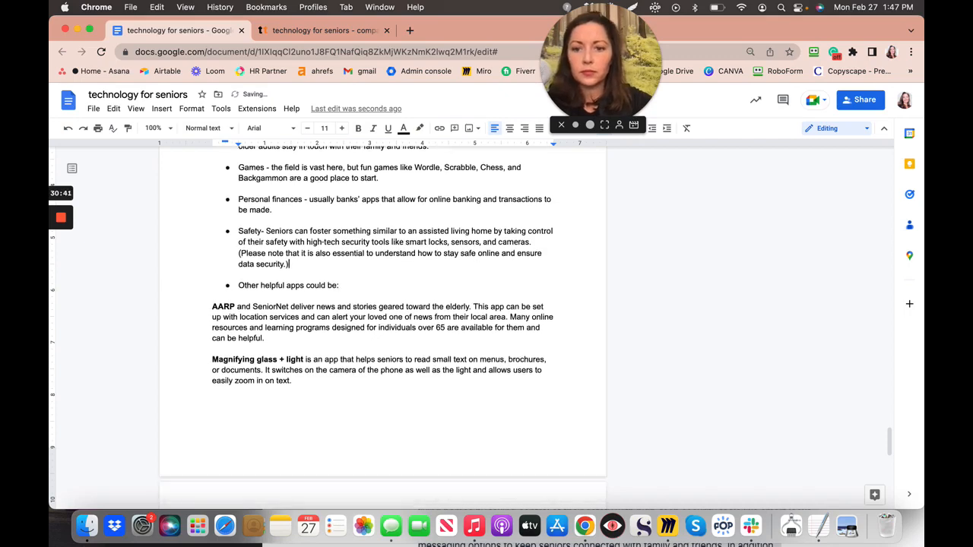
scroll(382, 328, down, 5)
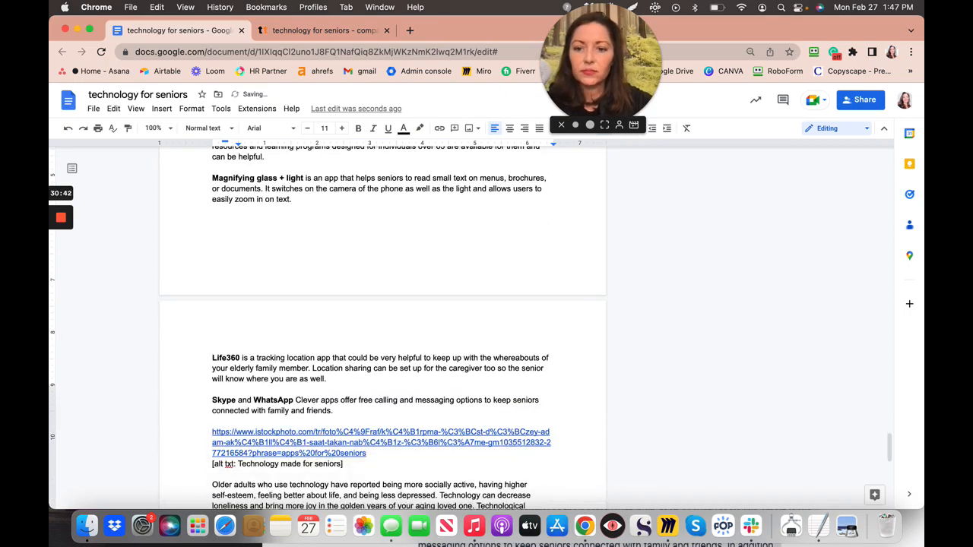
scroll(382, 328, down, 6)
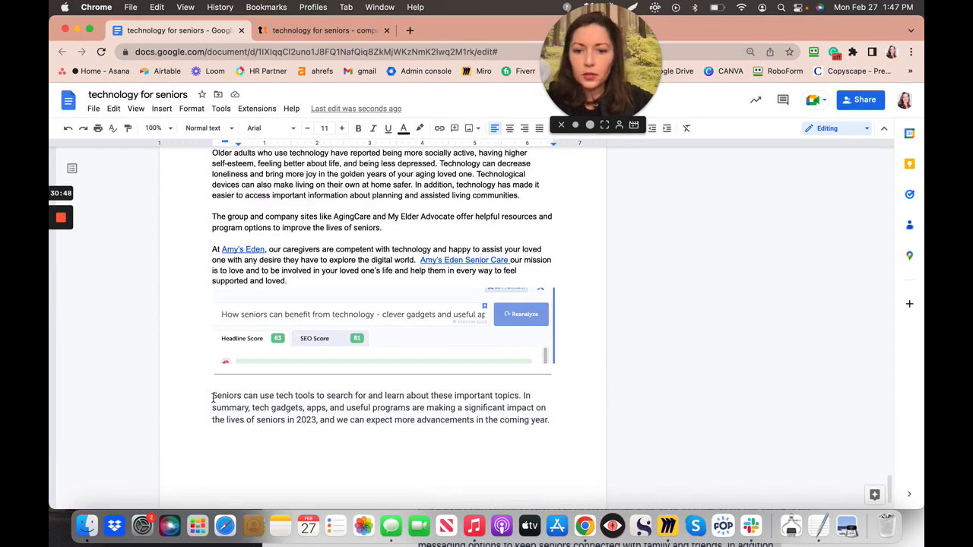
- Cut the closing paragraph and paste it after 'lives of seniors.' in the AgingCare paragraph
drag(214, 396, 561, 452)
key(super+c)
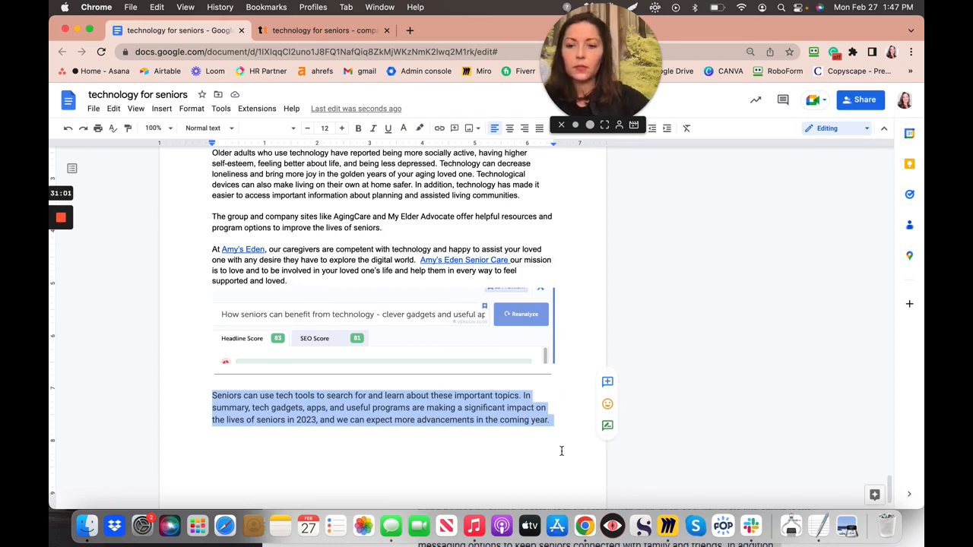
key(Delete)
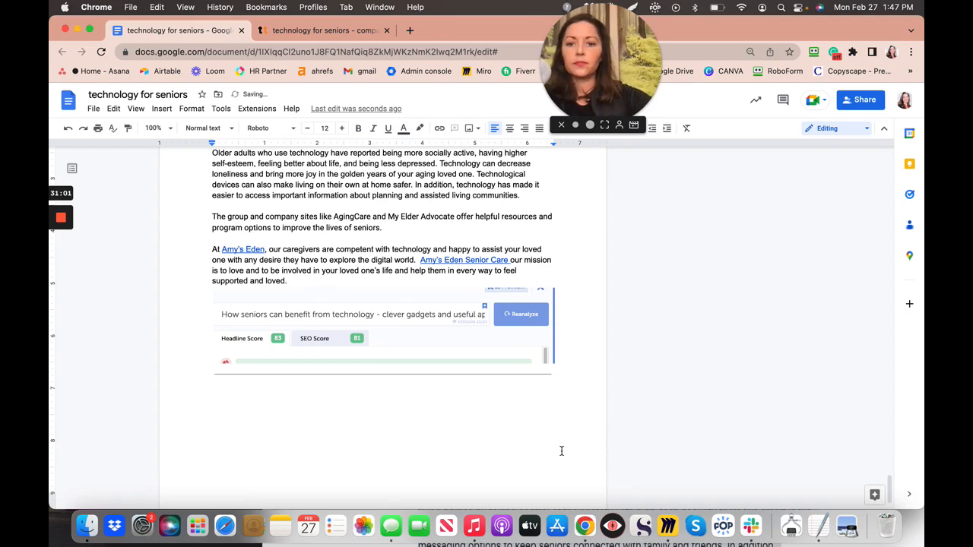
click(421, 231)
key(super+v)
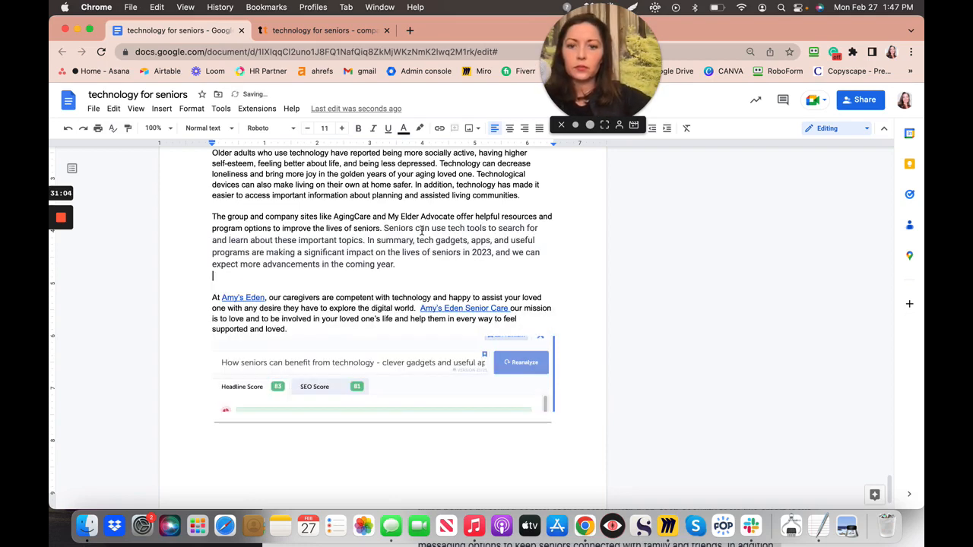
- Set the pasted sentences to 11-point Arial with no highlight
drag(386, 228, 402, 265)
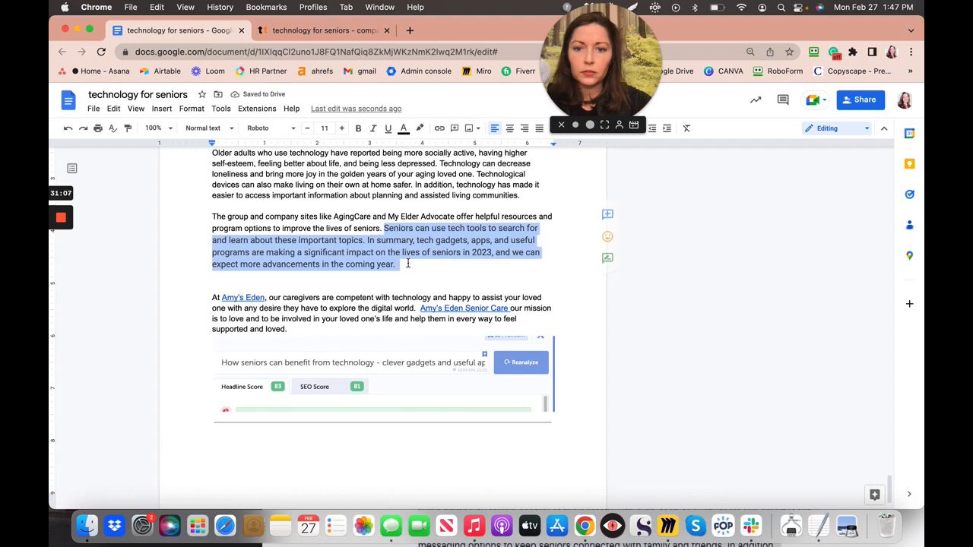
click(307, 129)
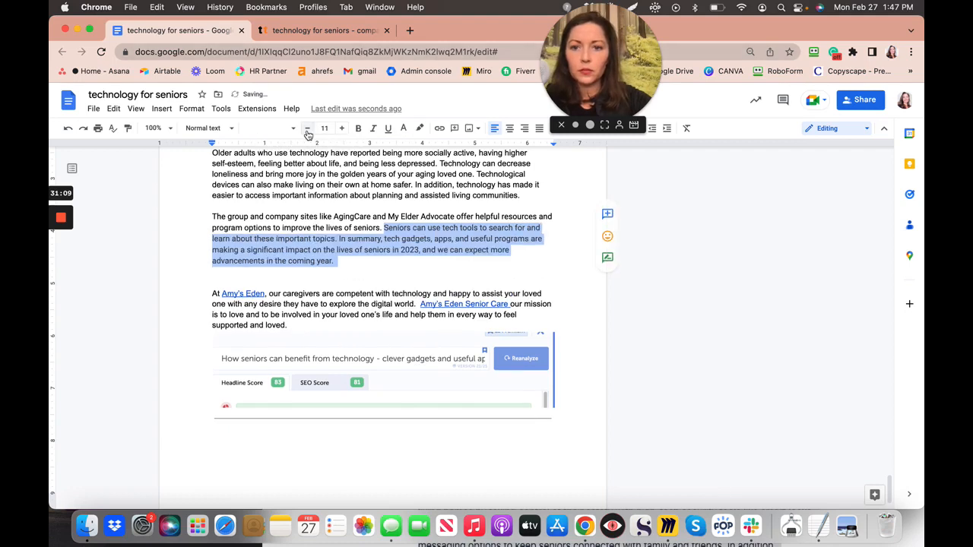
click(423, 129)
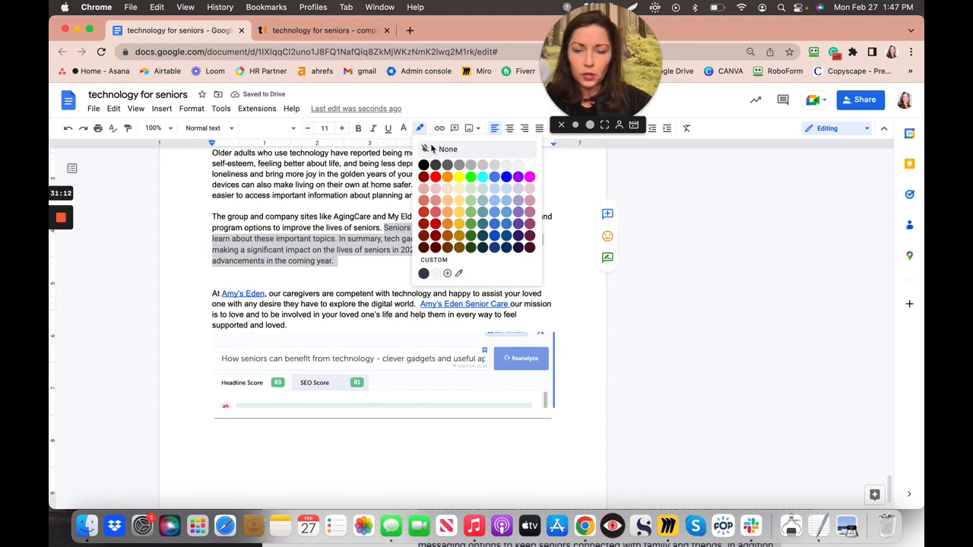
click(431, 148)
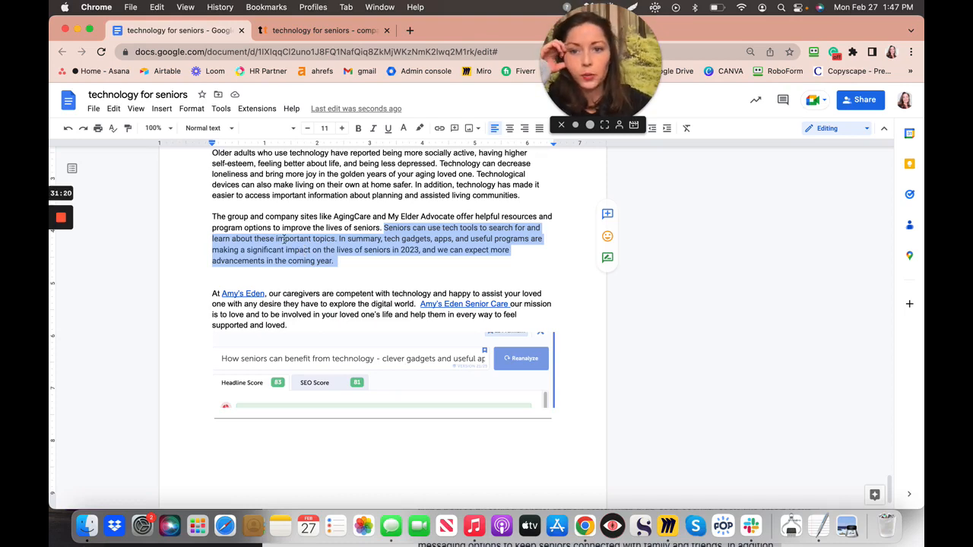
click(294, 133)
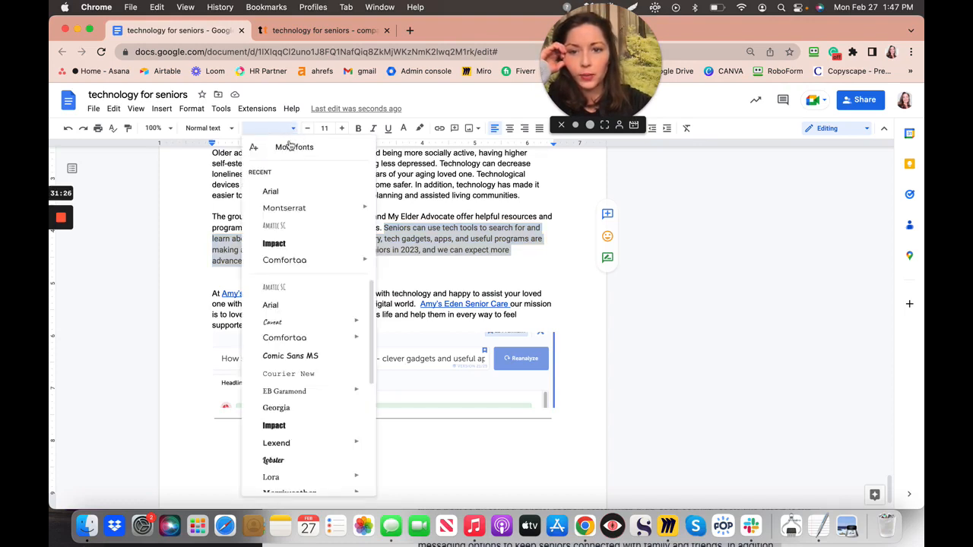
click(271, 193)
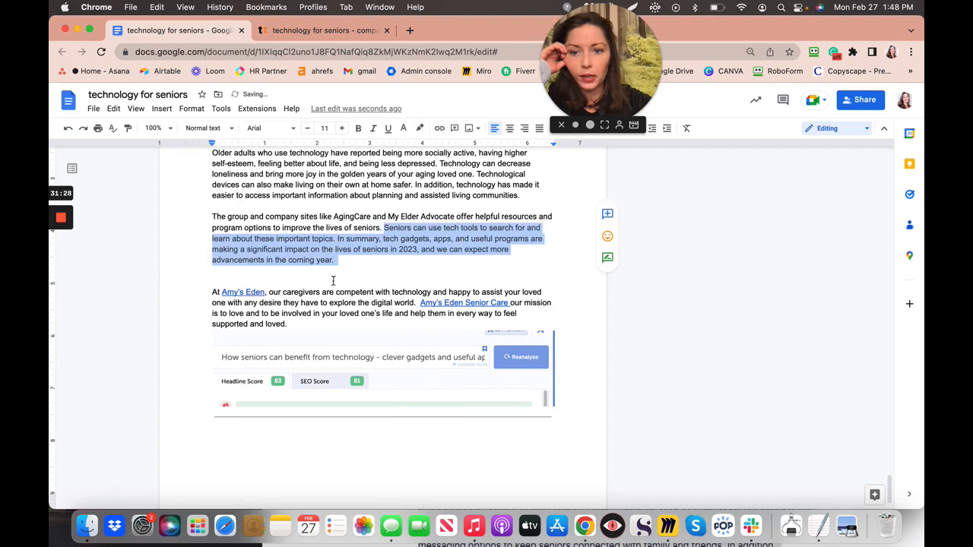
click(377, 267)
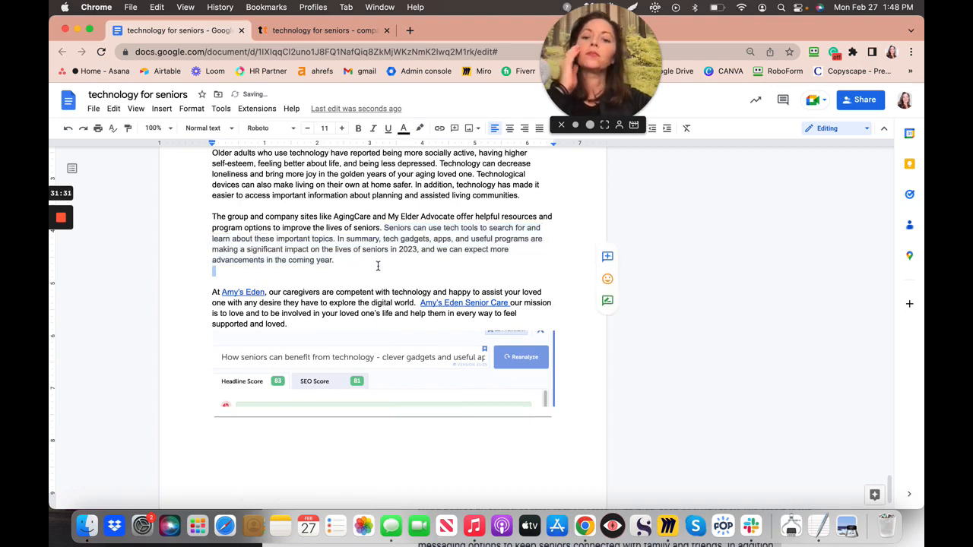
- Make the moved sentences black with no highlight and delete the extra blank line below
drag(384, 226, 348, 264)
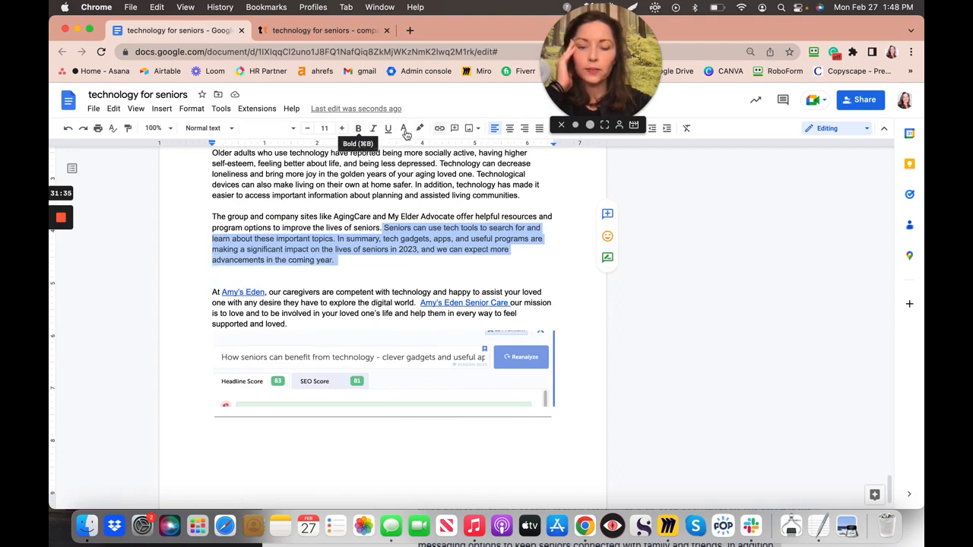
click(405, 130)
click(408, 148)
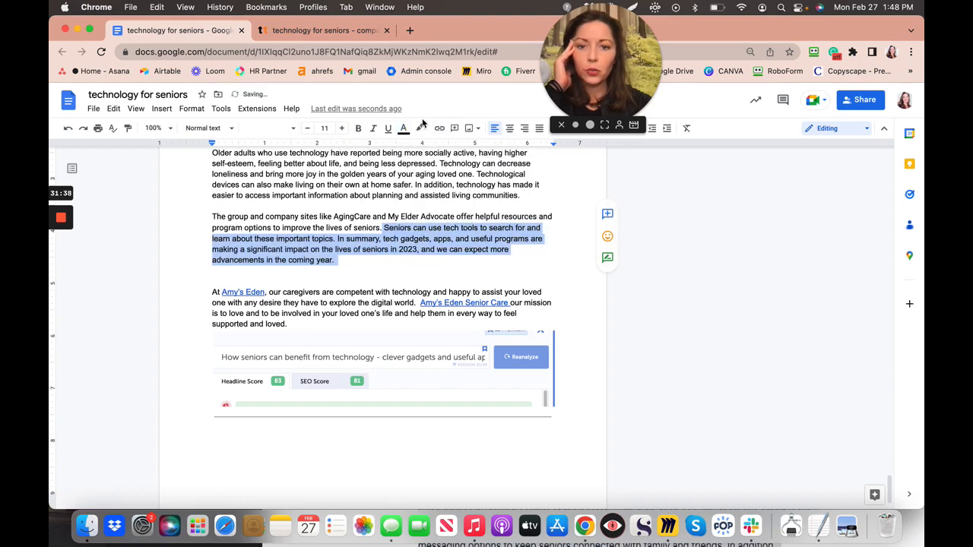
click(421, 130)
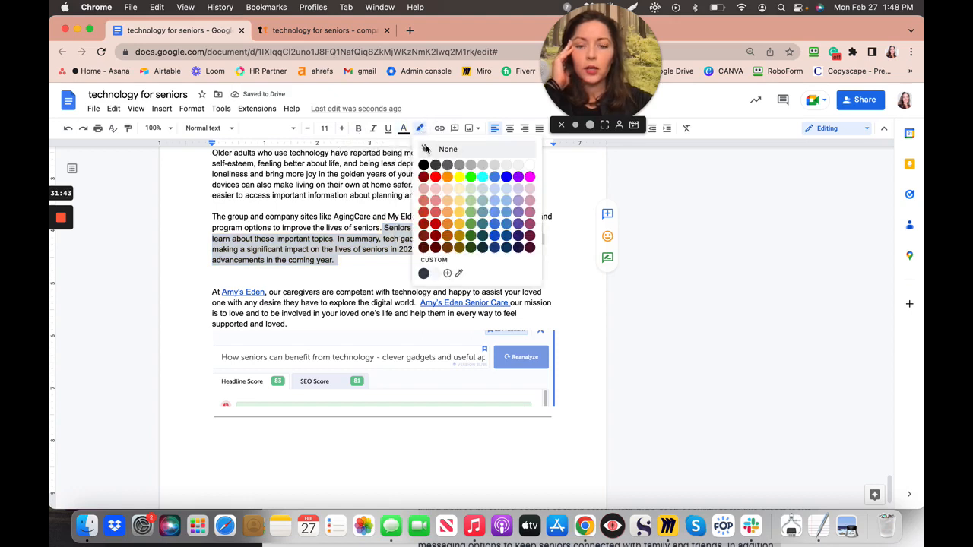
click(426, 151)
click(355, 278)
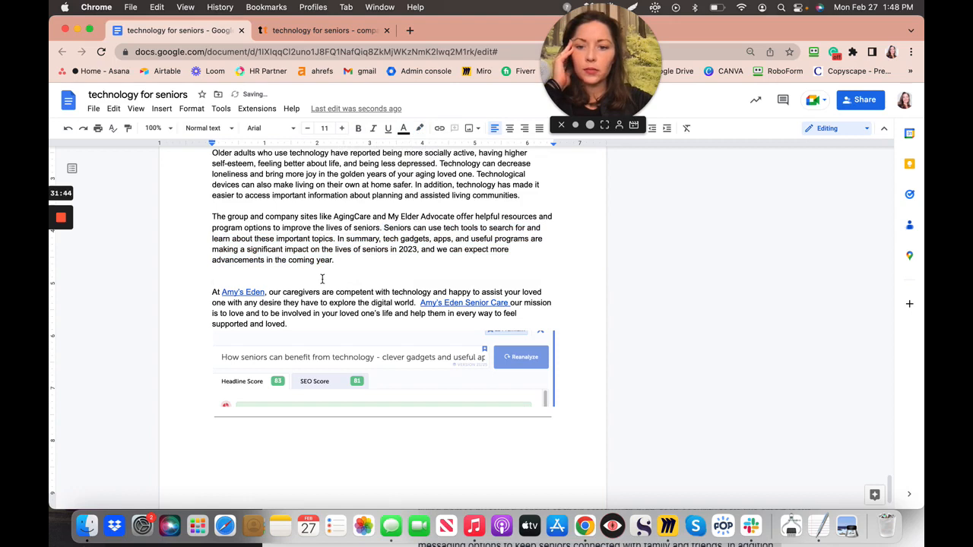
key(BackSpace)
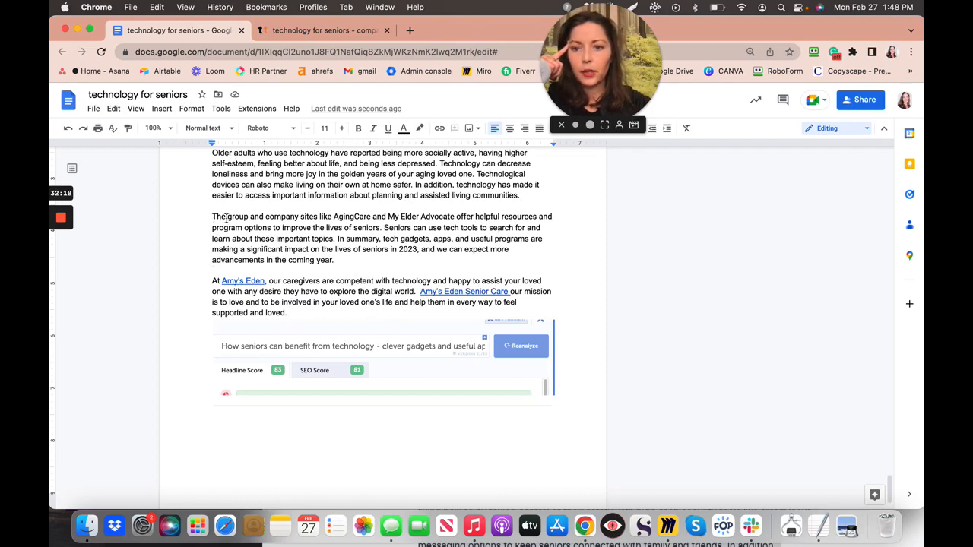
- Replace 'The group' at the paragraph start with 'Group', then select 'AgingCare'
drag(213, 218, 226, 219)
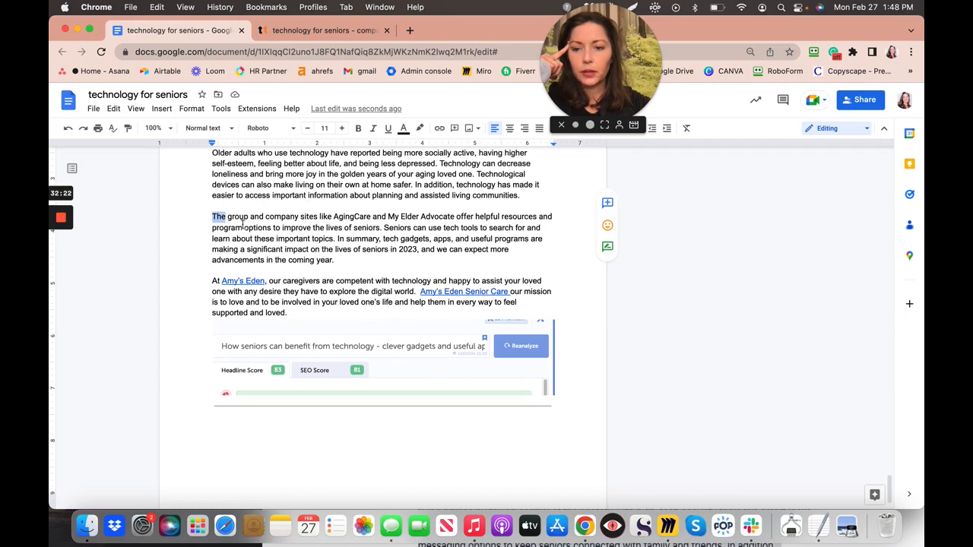
click(238, 219)
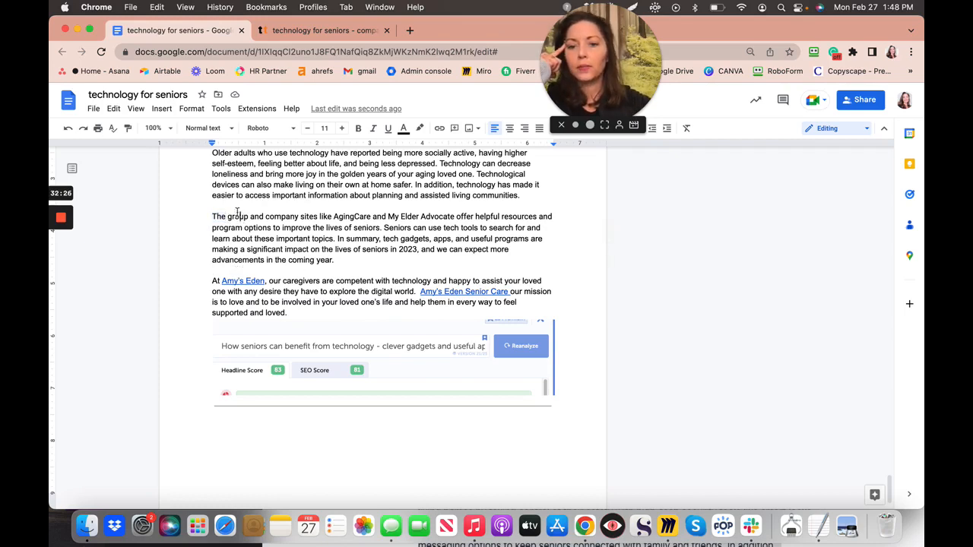
drag(248, 218, 211, 218)
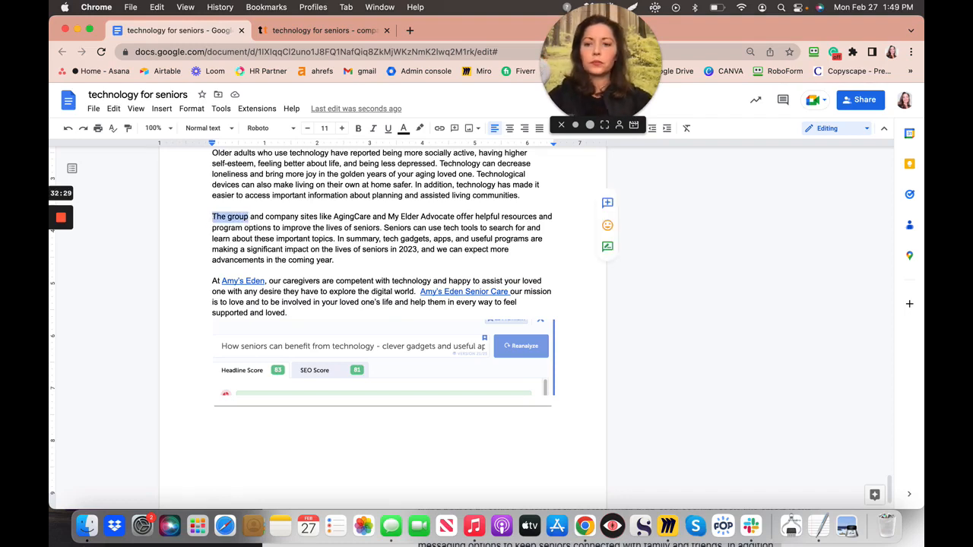
text(Group)
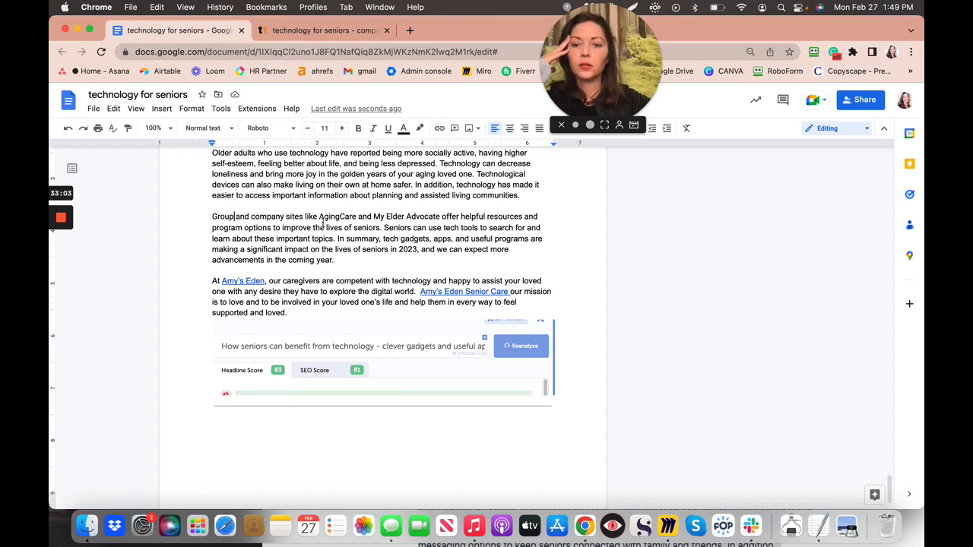
drag(320, 219, 356, 221)
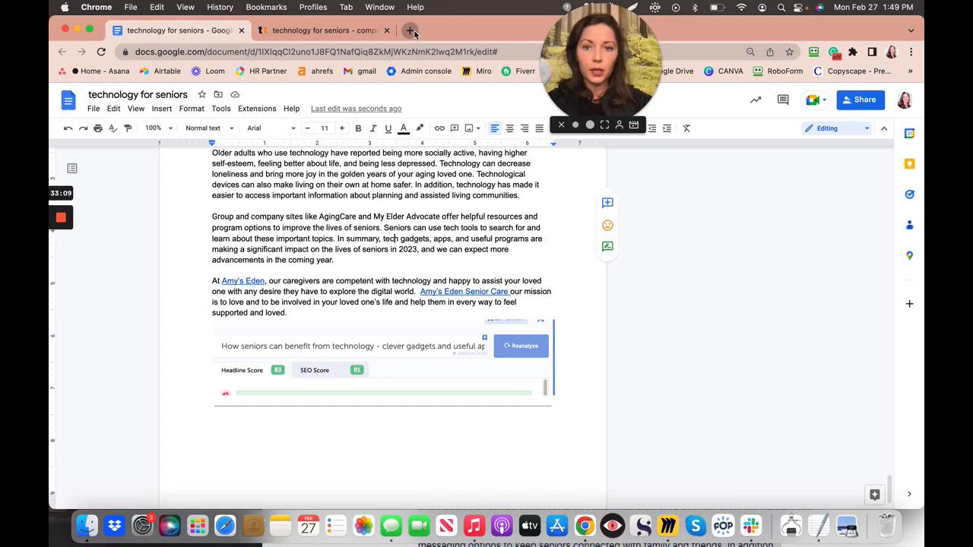
- Run a Google search for 'aging care' in a new Chrome tab
click(411, 31)
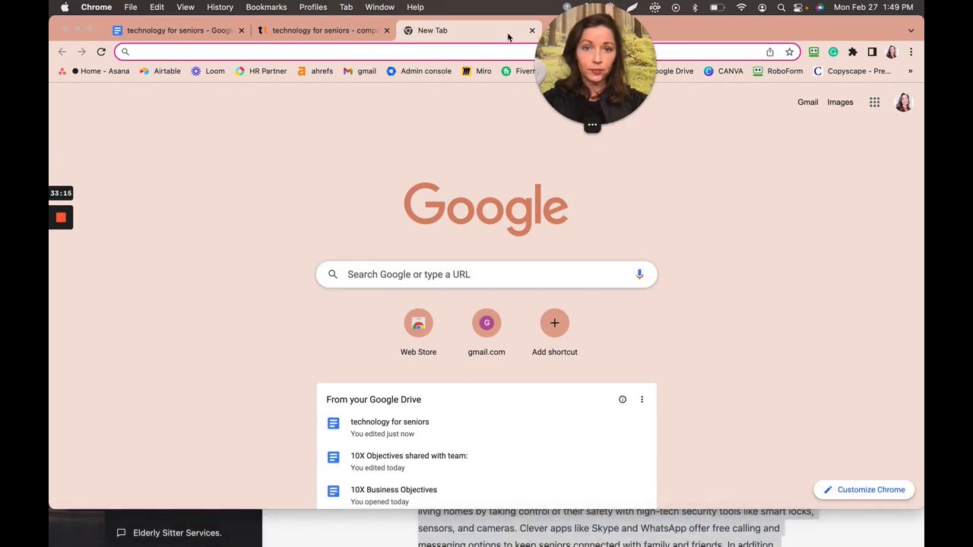
drag(585, 34, 506, 32)
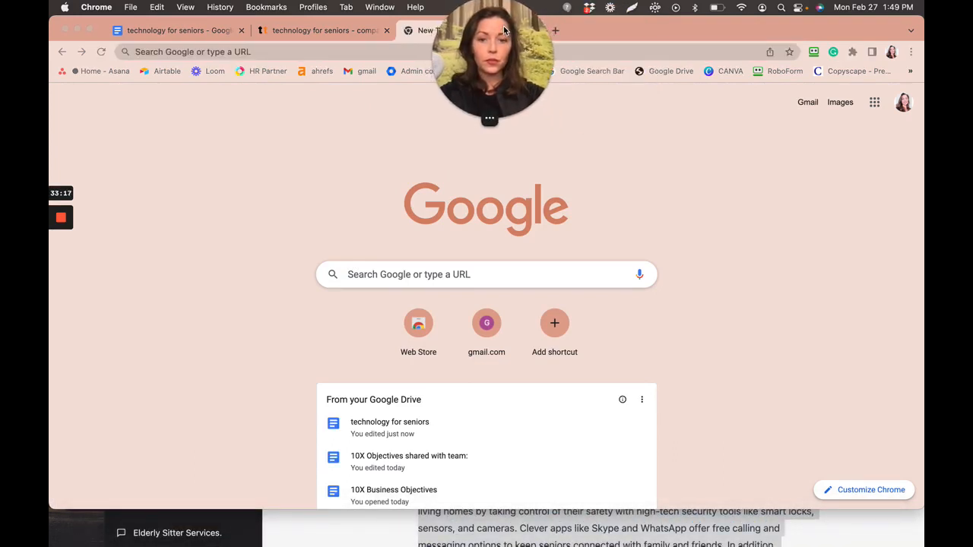
click(491, 275)
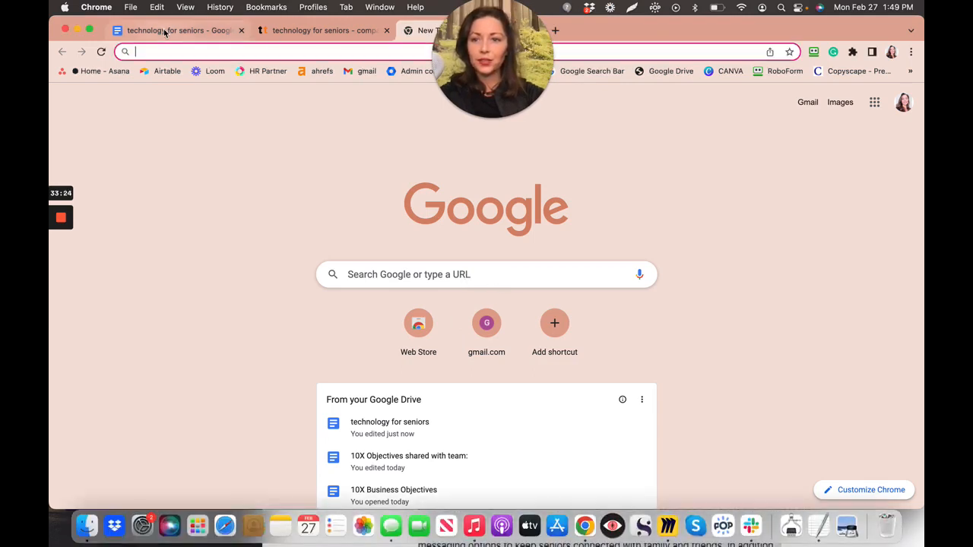
click(165, 33)
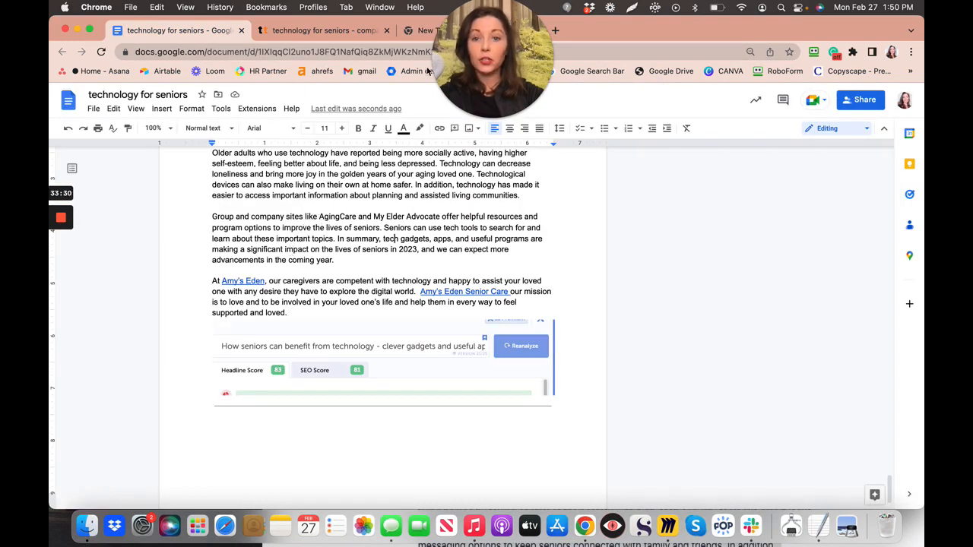
click(416, 31)
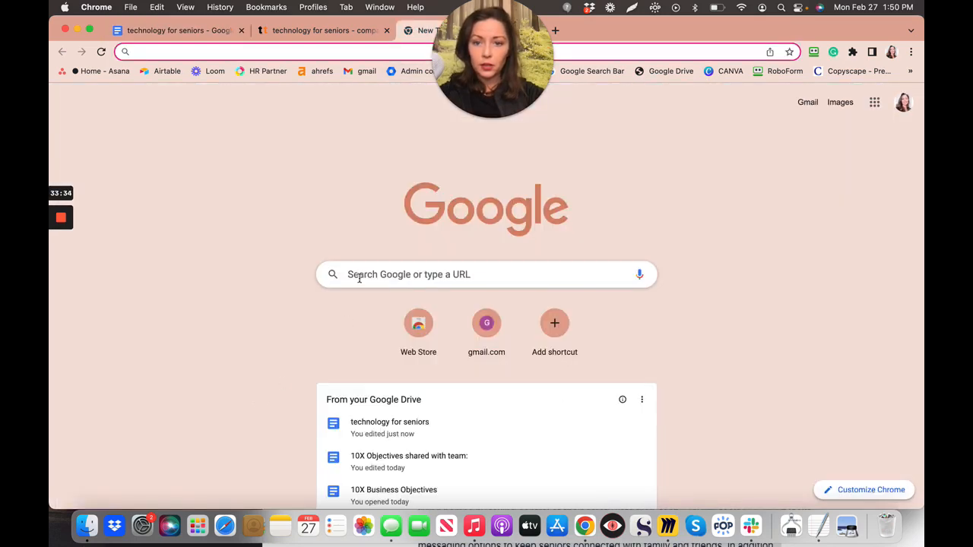
click(359, 278)
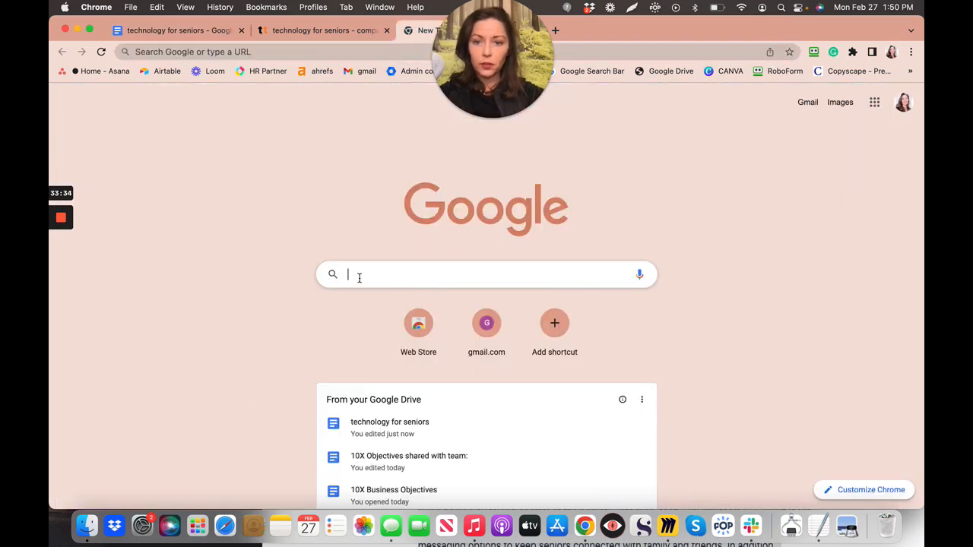
text(aging)
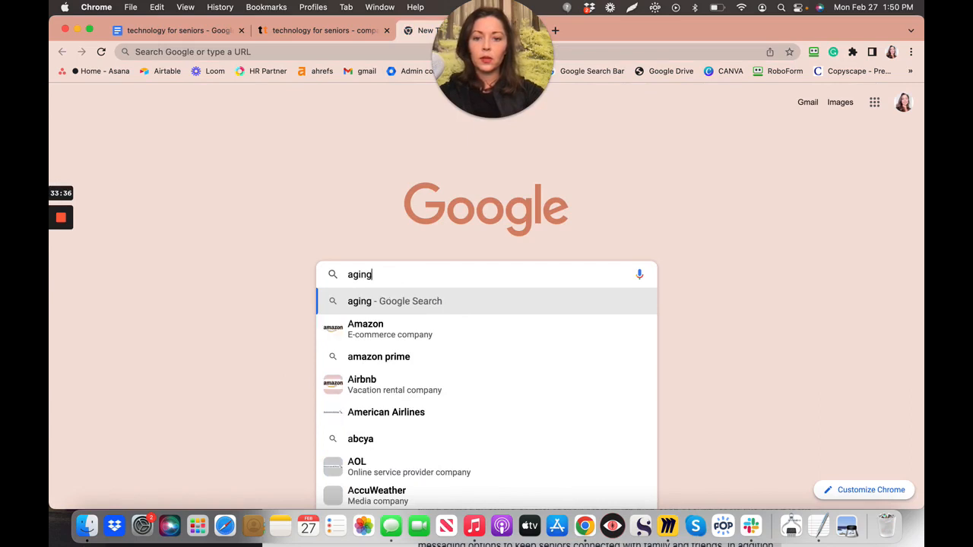
text( care)
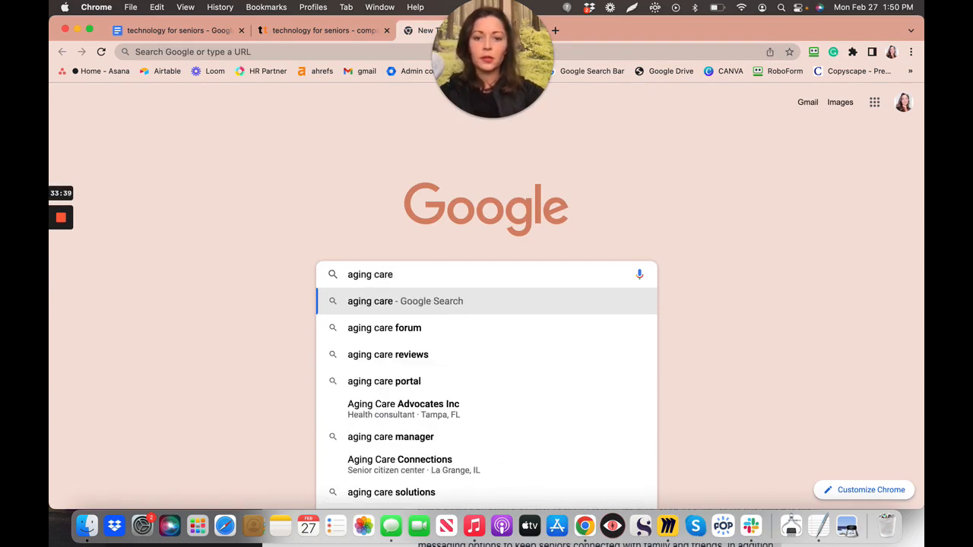
key(Return)
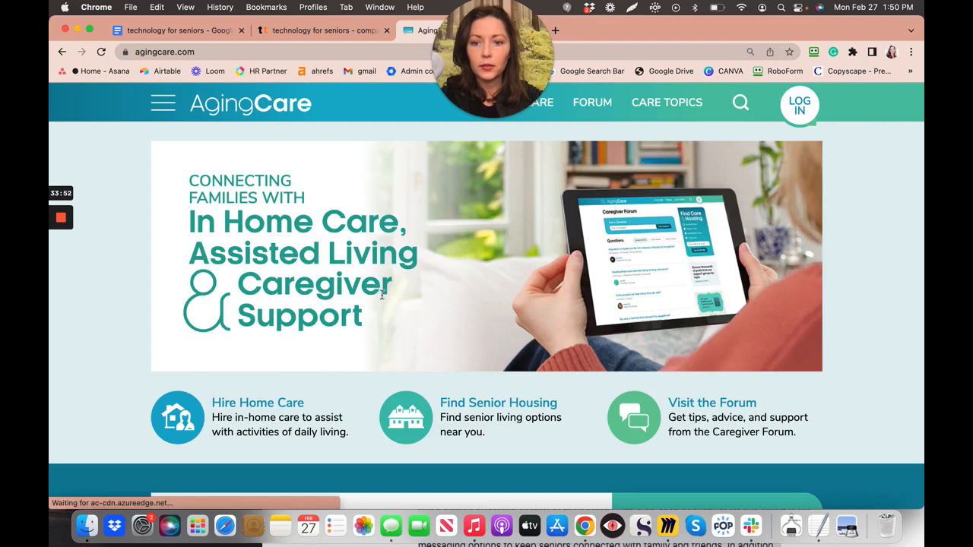
- Copy the agingcare.com homepage link with Share > Copy link and return to the Docs tab
scroll(373, 313, down, 3)
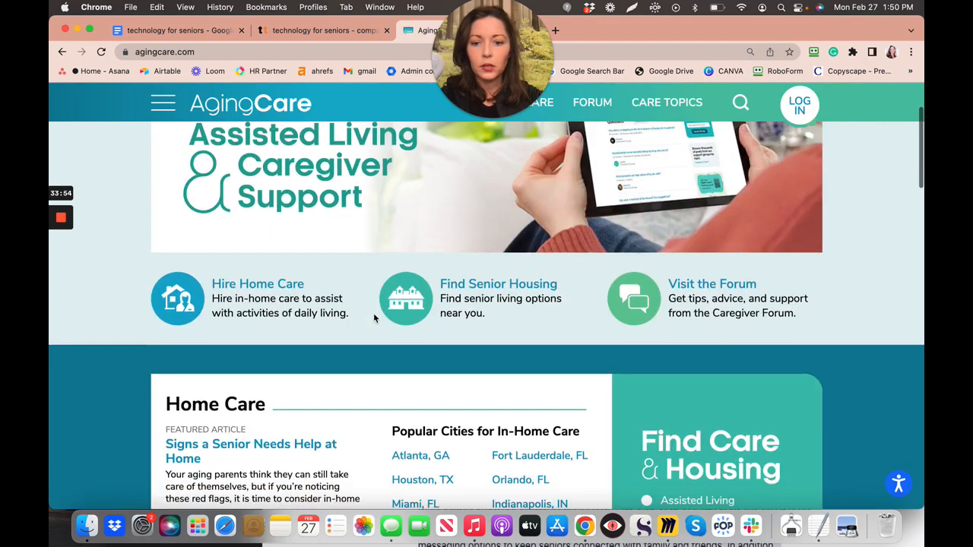
scroll(373, 315, up, 3)
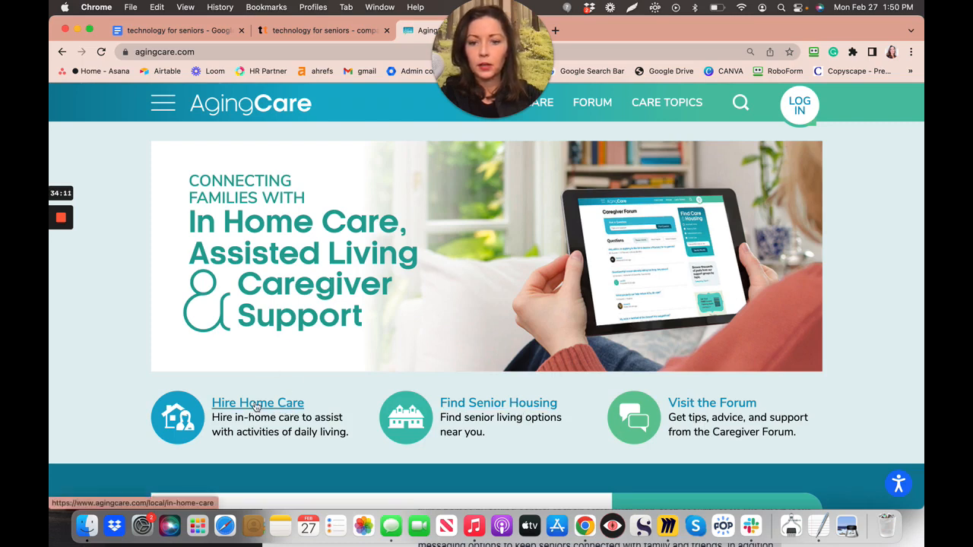
click(198, 51)
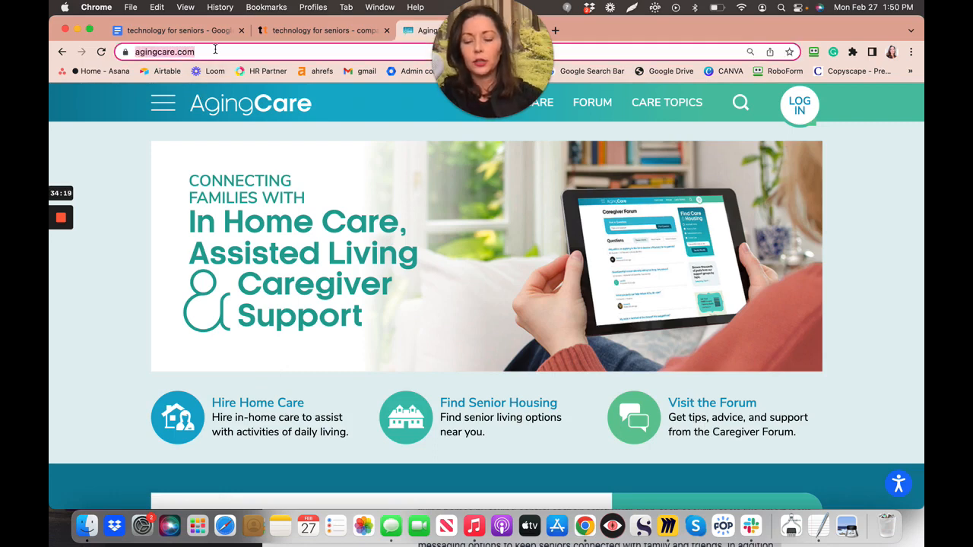
click(771, 53)
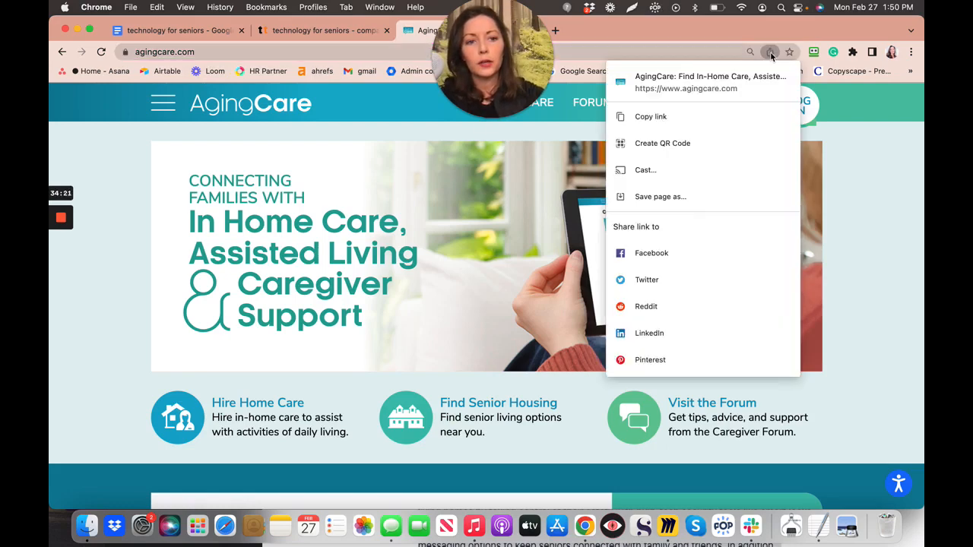
click(662, 120)
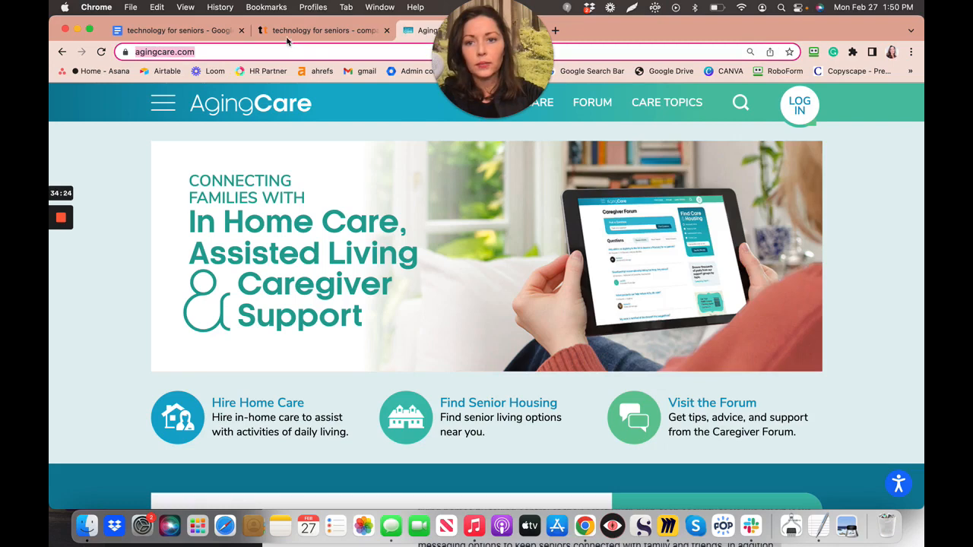
click(202, 32)
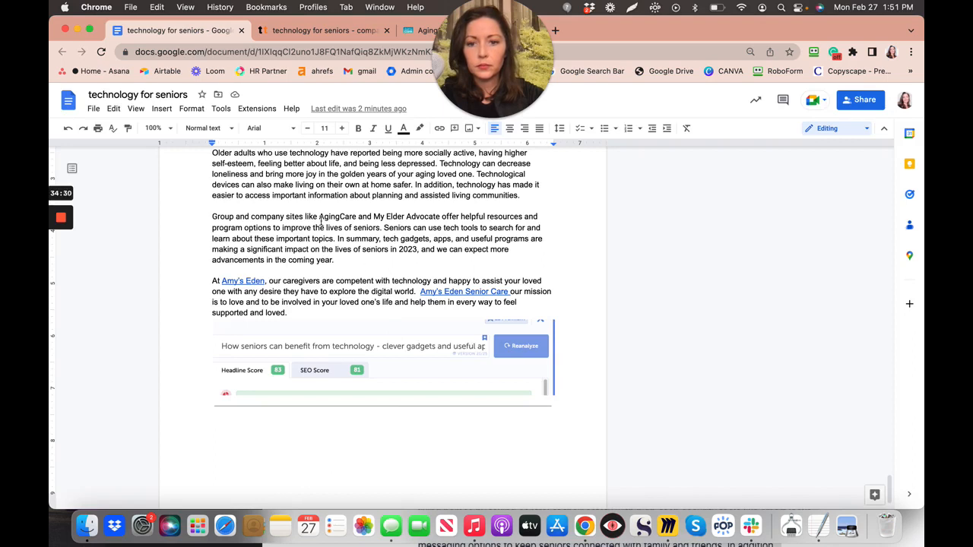
drag(341, 216, 354, 217)
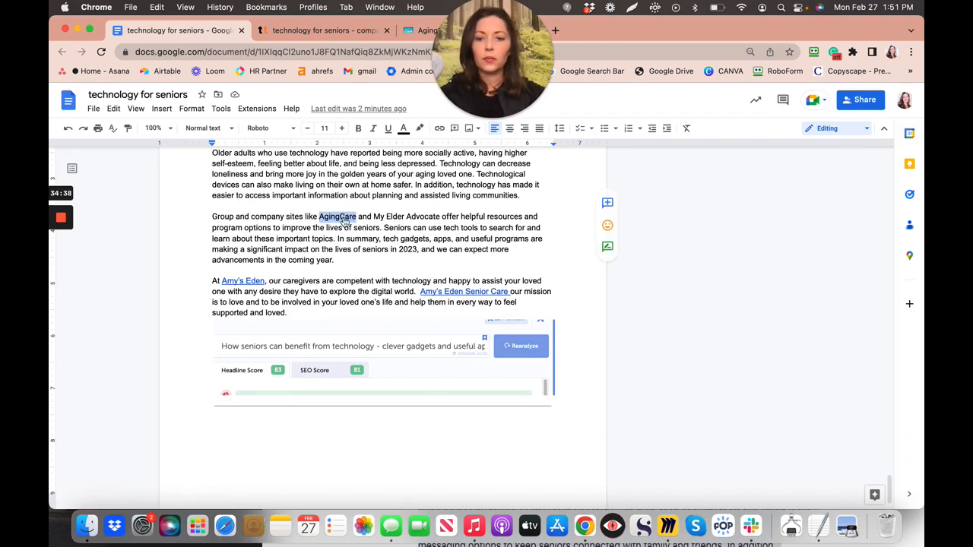
right_click(344, 219)
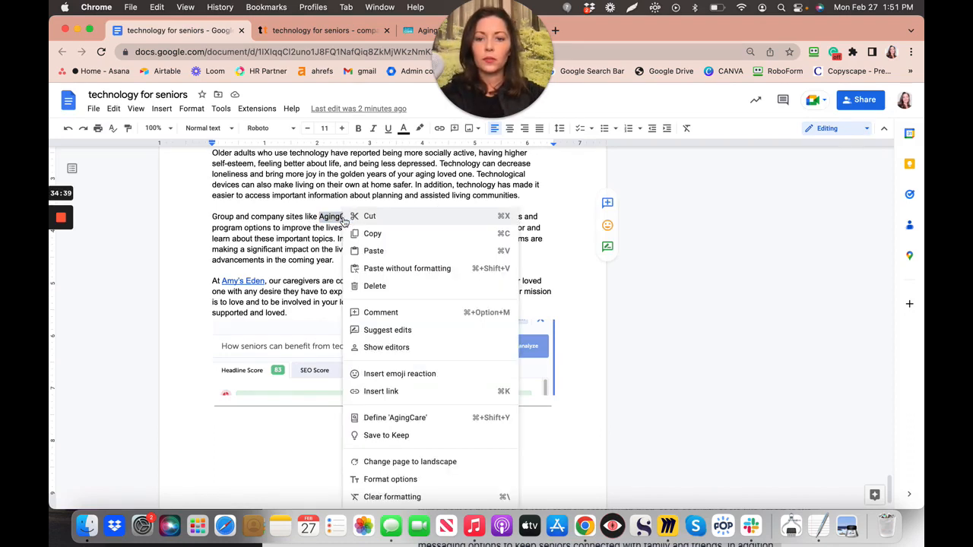
click(381, 392)
key(super+v)
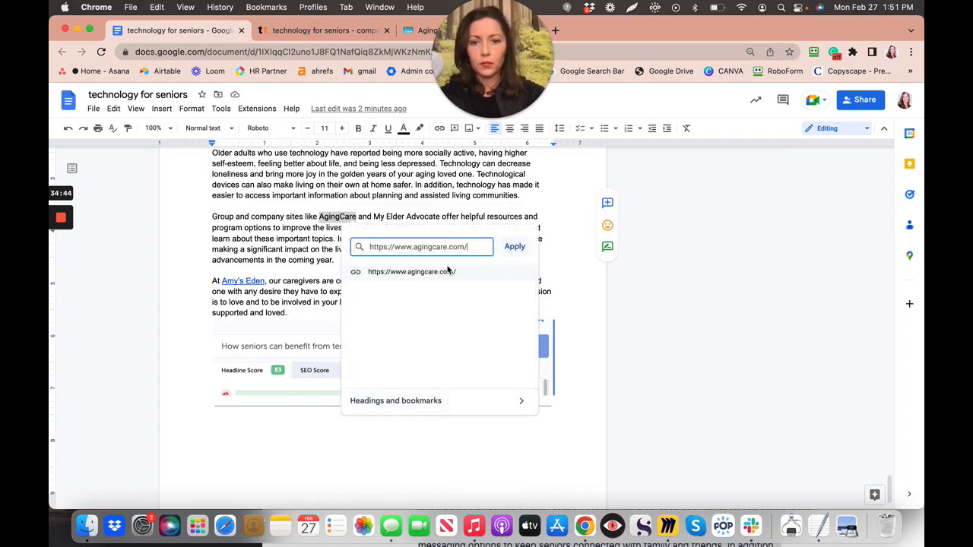
click(417, 274)
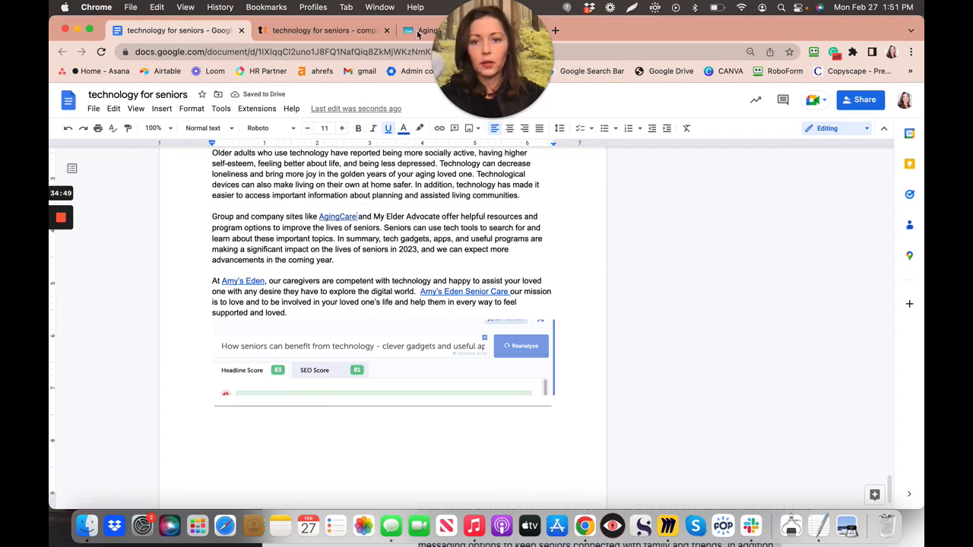
key(ctrl+shift+Tab)
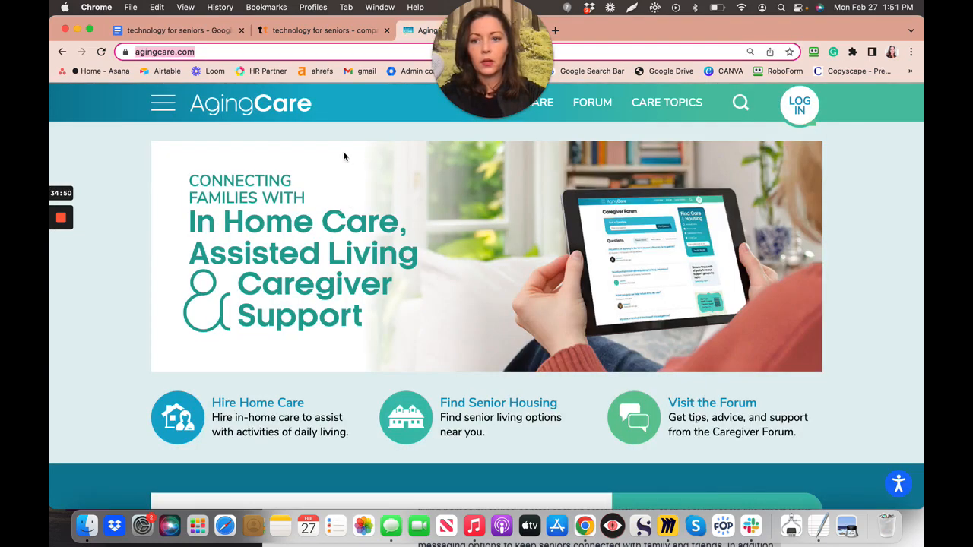
- Search 'my elder advocate', open myelder.com, copy its link, and return to the Docs tab
text(my elder)
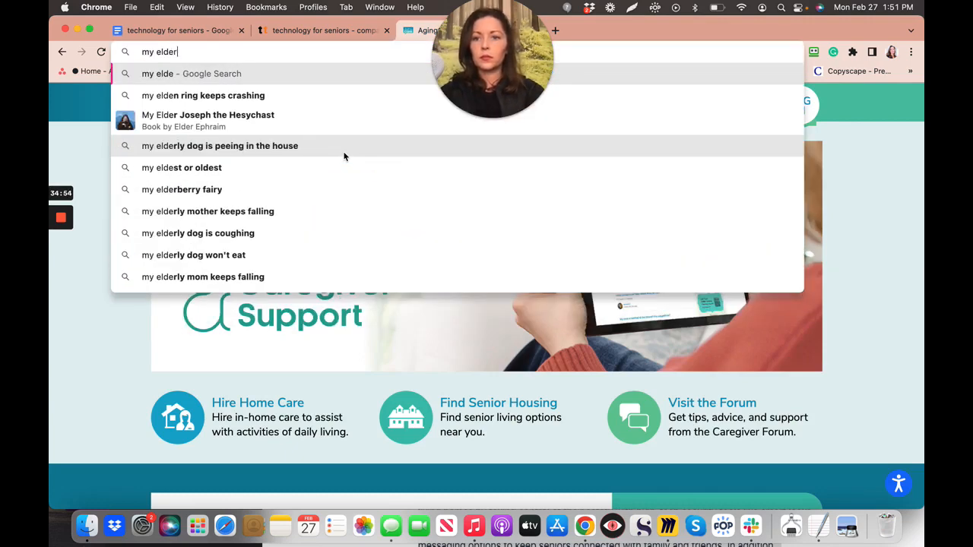
text( advo)
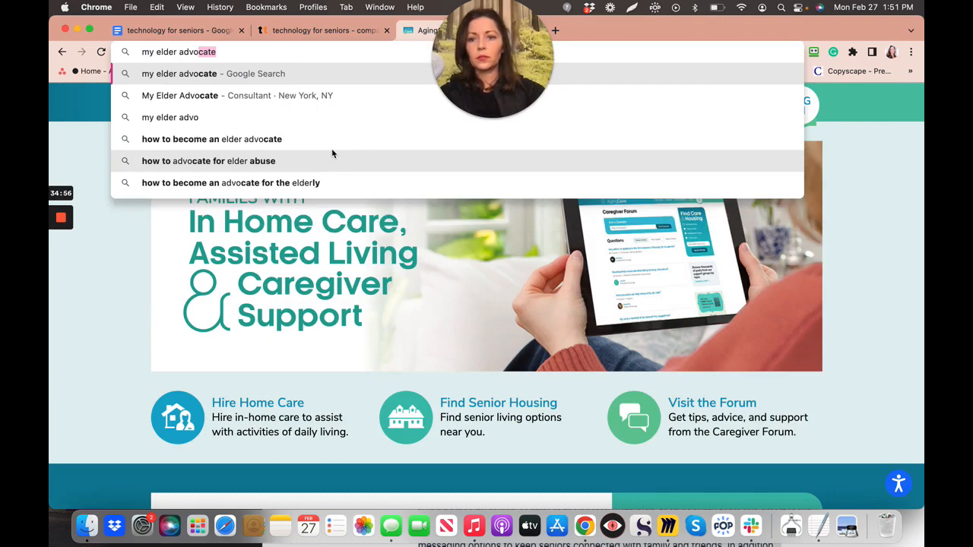
click(249, 98)
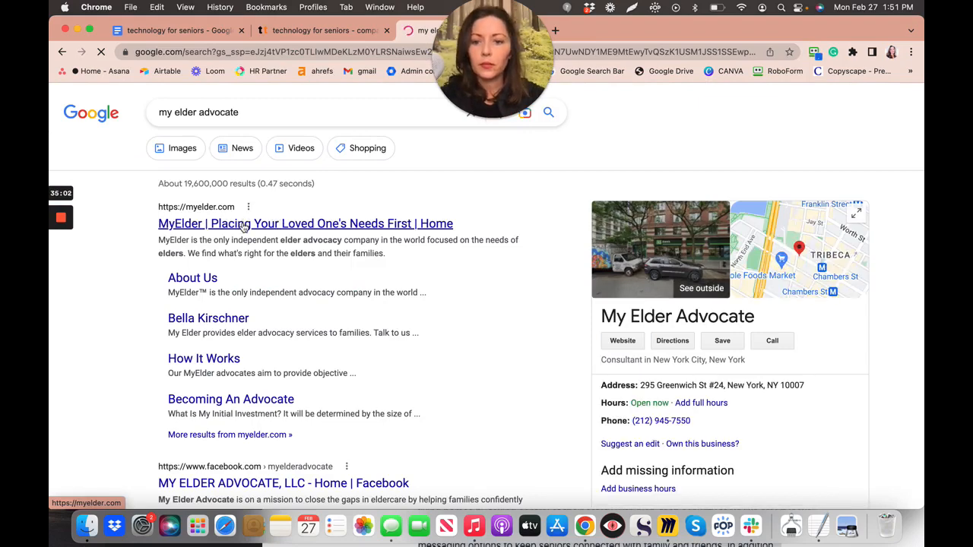
click(244, 224)
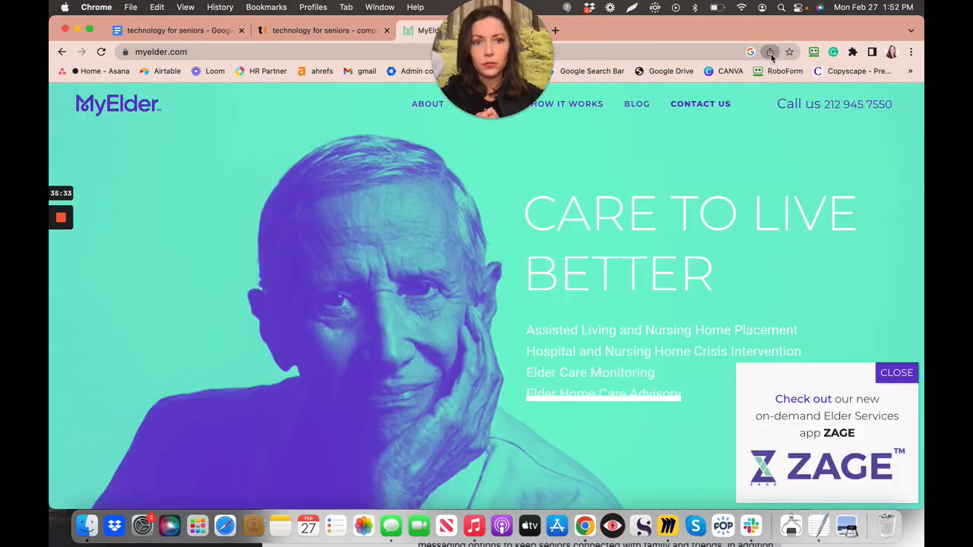
click(770, 53)
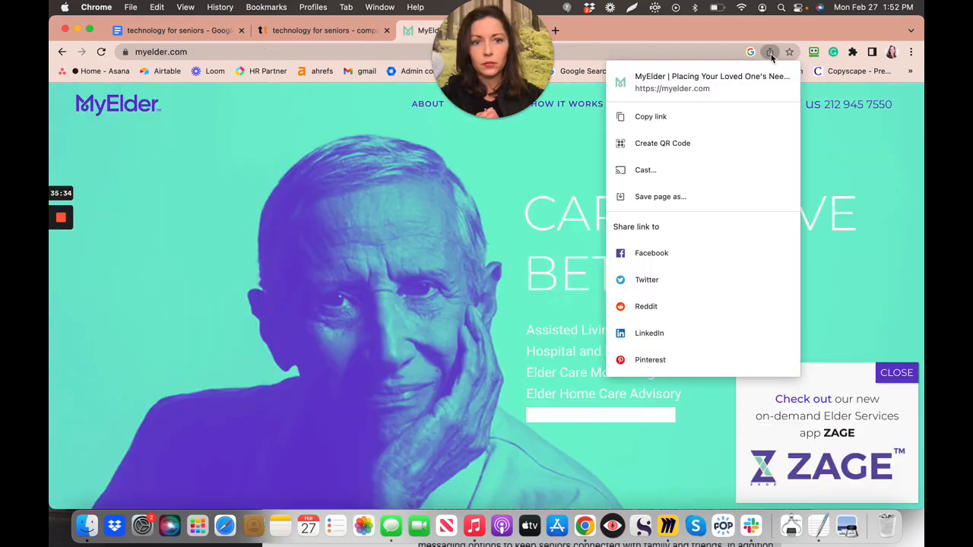
click(640, 117)
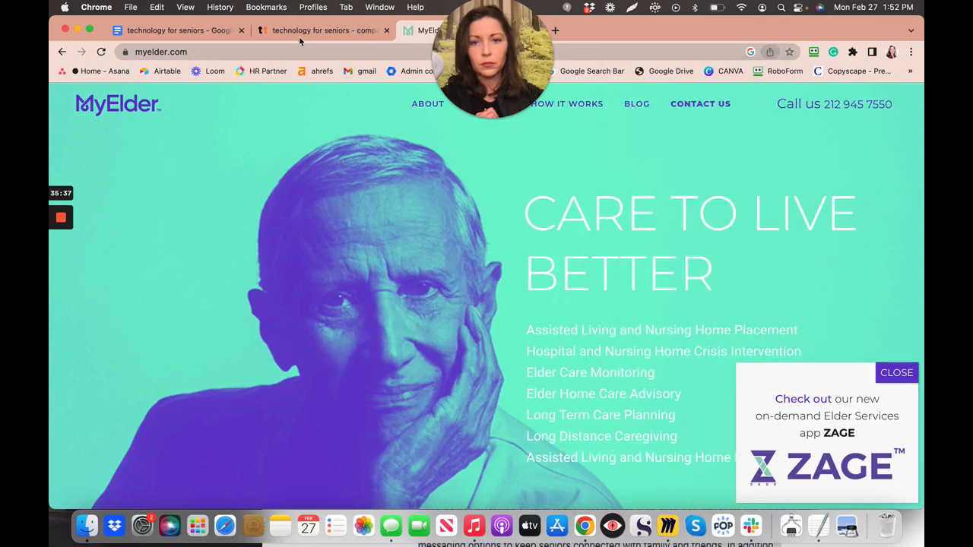
click(202, 34)
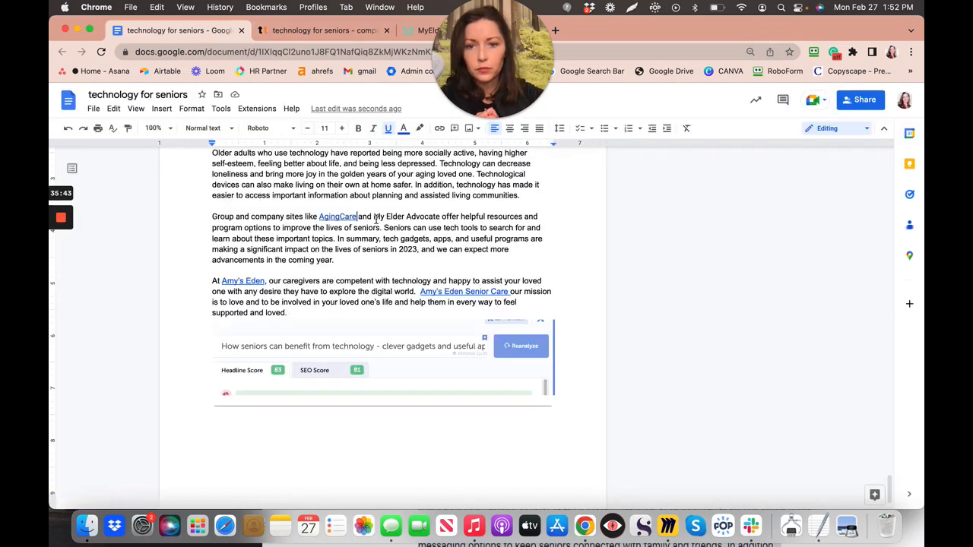
drag(373, 218, 438, 217)
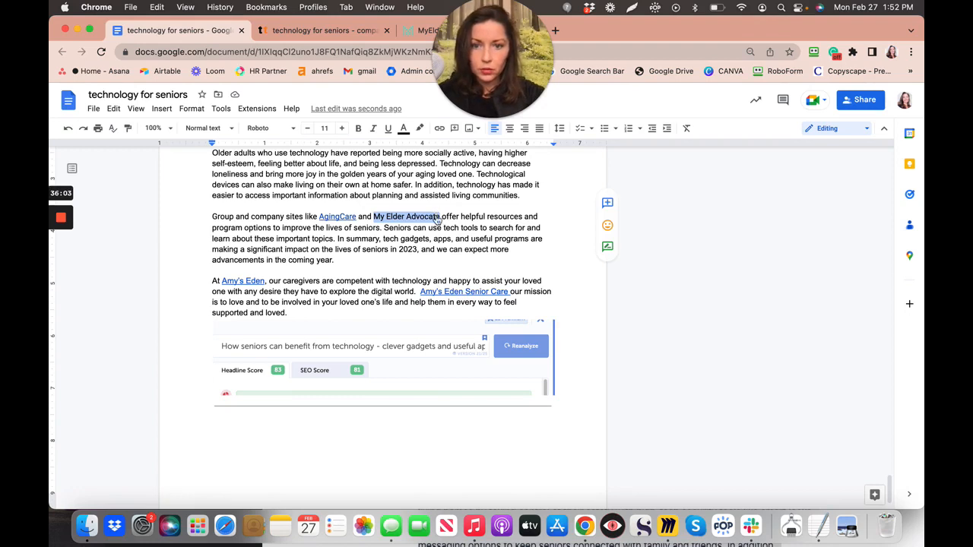
right_click(436, 217)
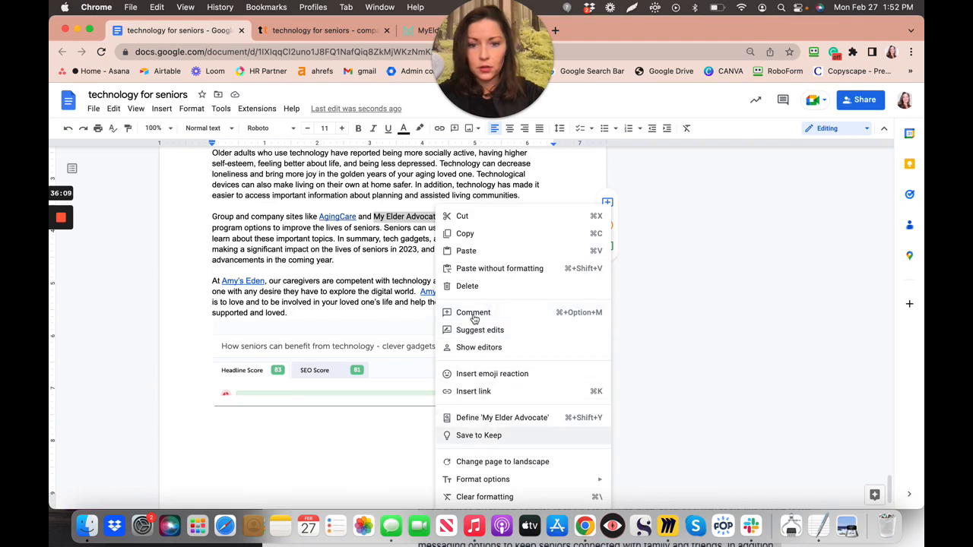
click(472, 392)
key(super+v)
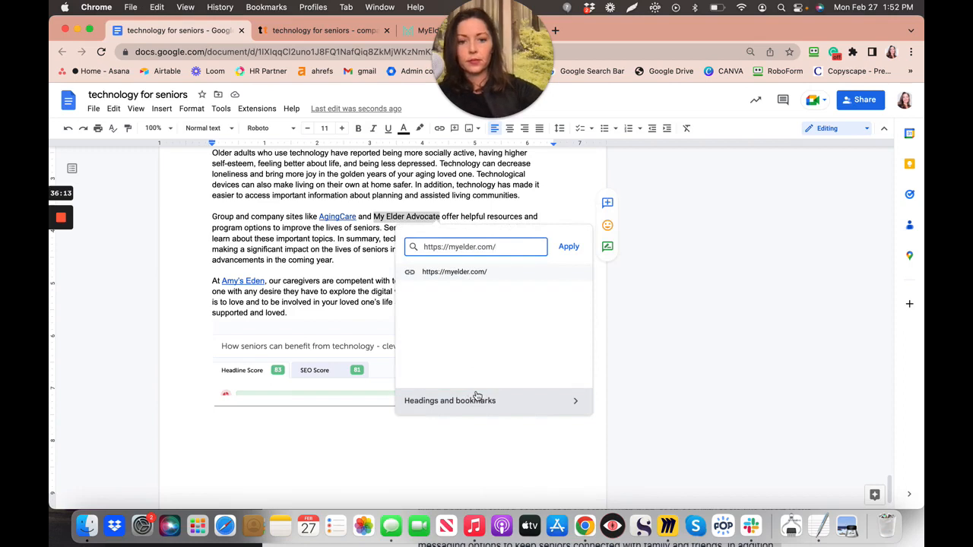
click(567, 248)
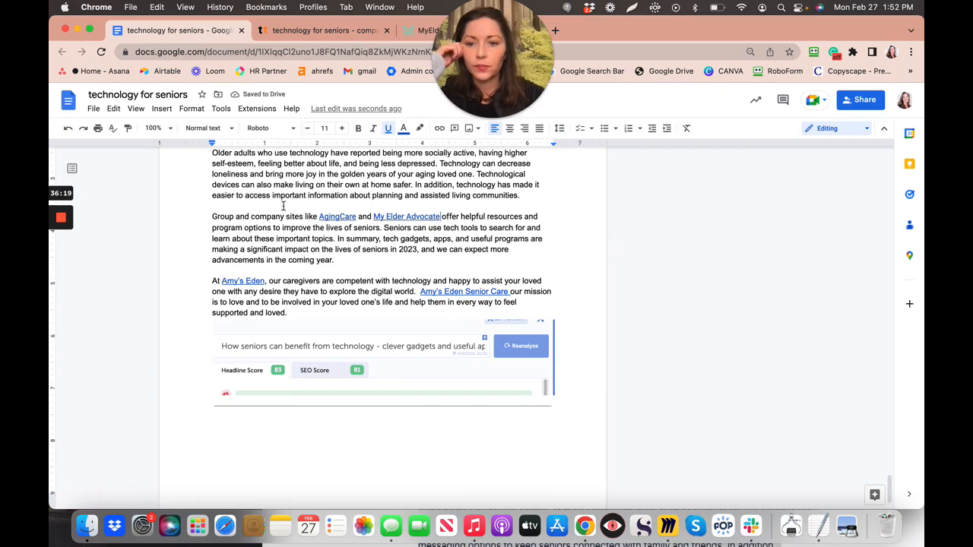
click(317, 217)
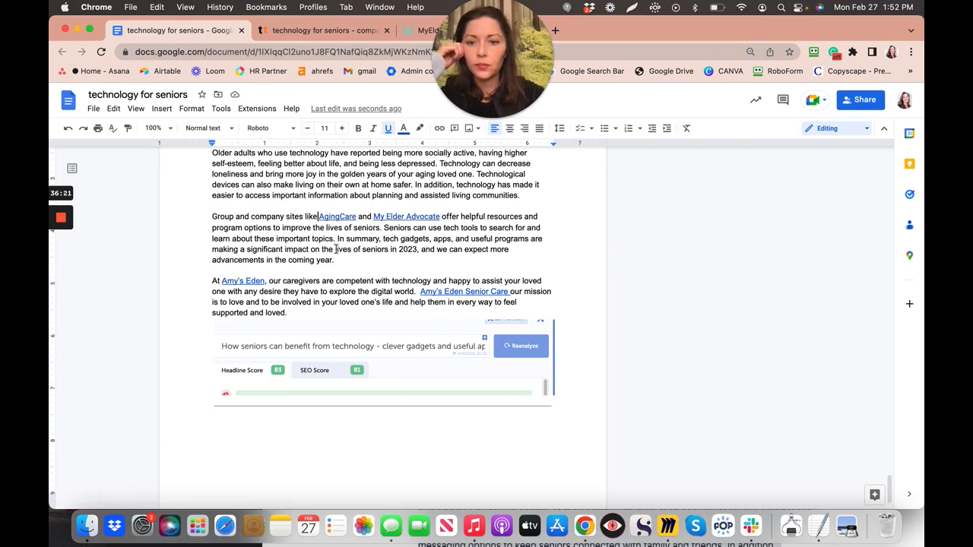
- Insert 'Amy's Eden Senior Care, ' before AgingCare, select it, and switch to the MyElder tab
text(Amy's Ed)
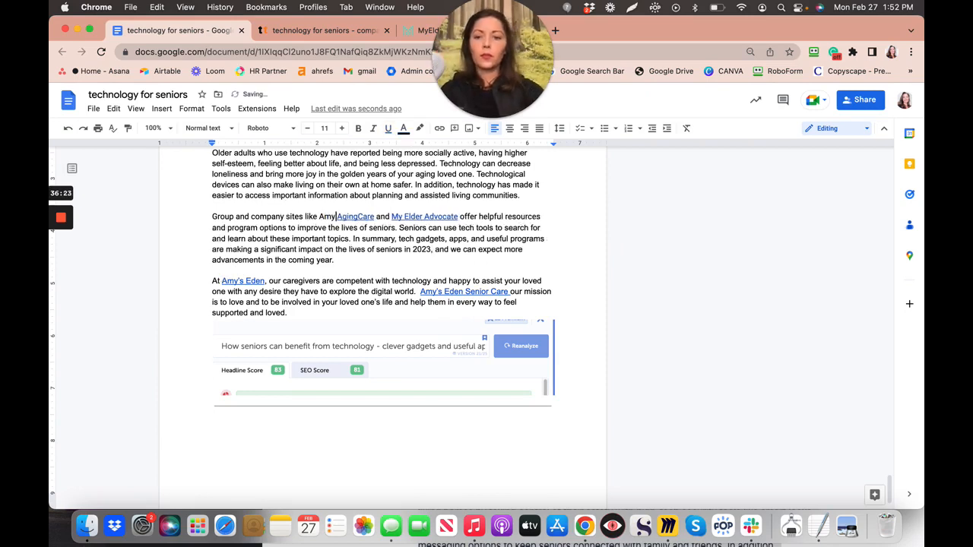
text(en Sen)
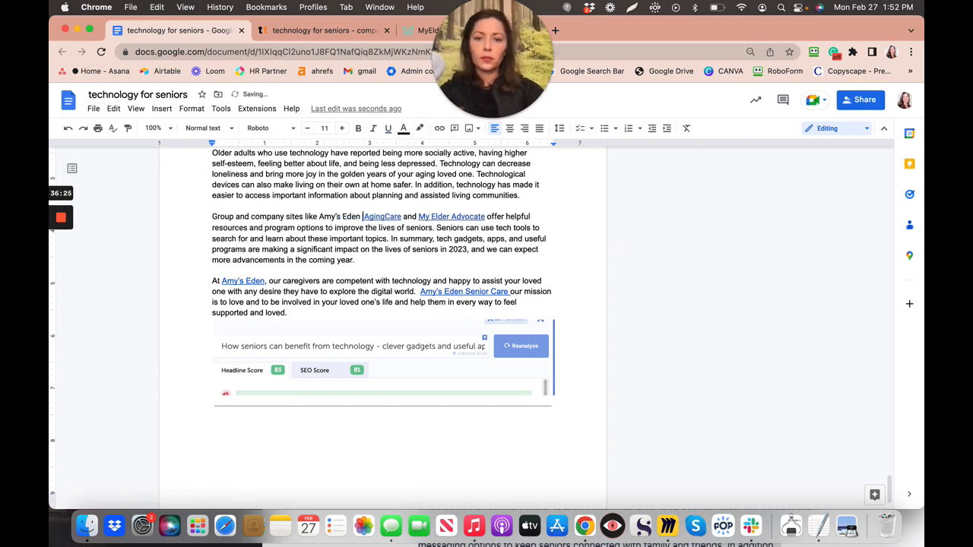
text(ior Care,)
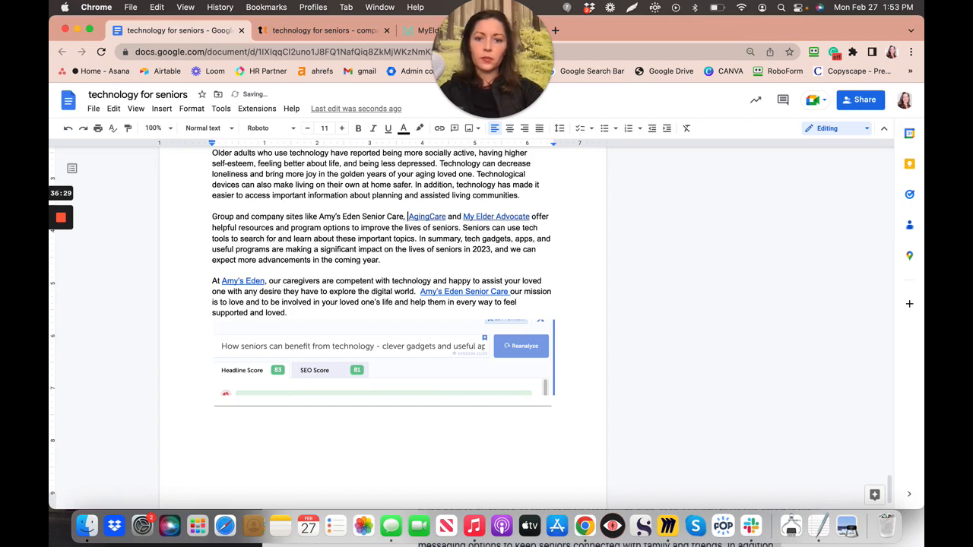
drag(319, 217, 403, 218)
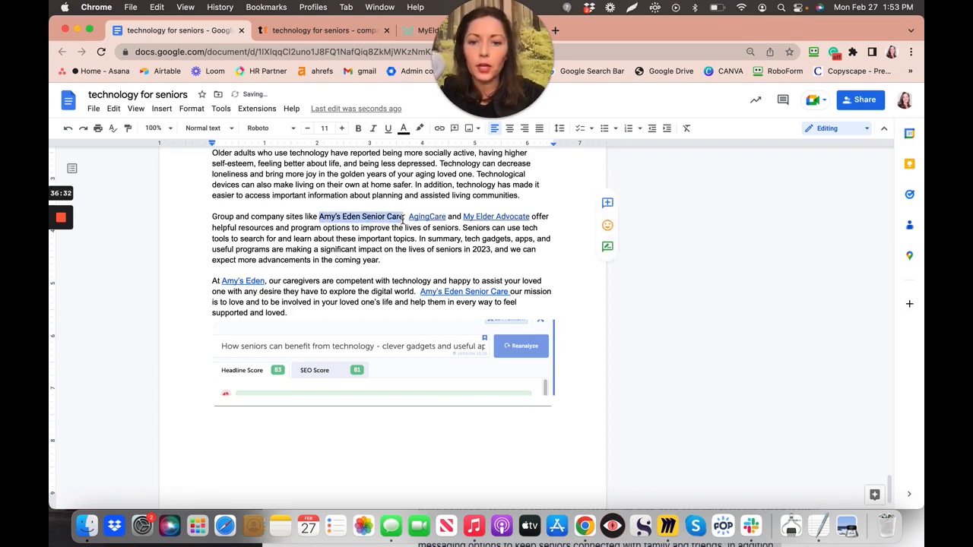
click(414, 32)
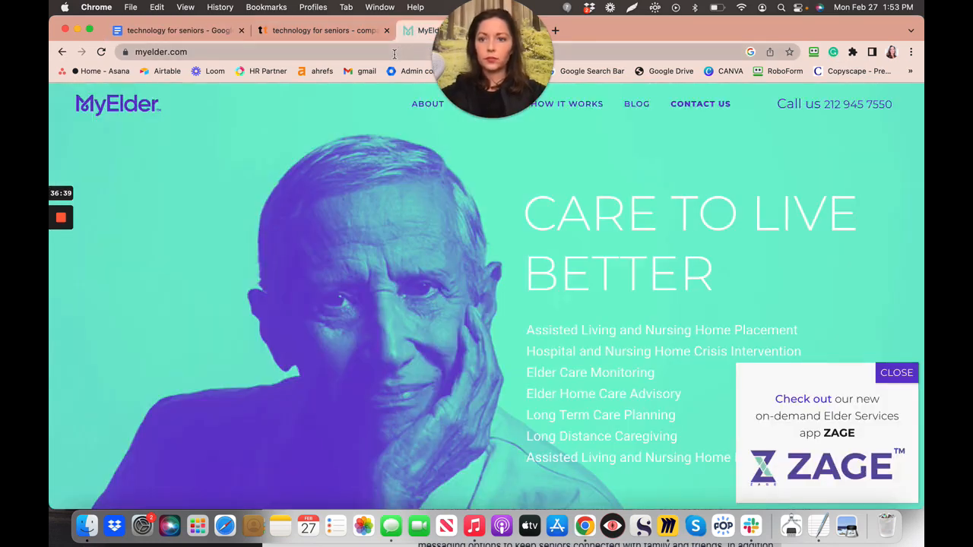
- Search for amy's eden and open the Amy's Eden Senior Care website
click(397, 54)
text(amy)
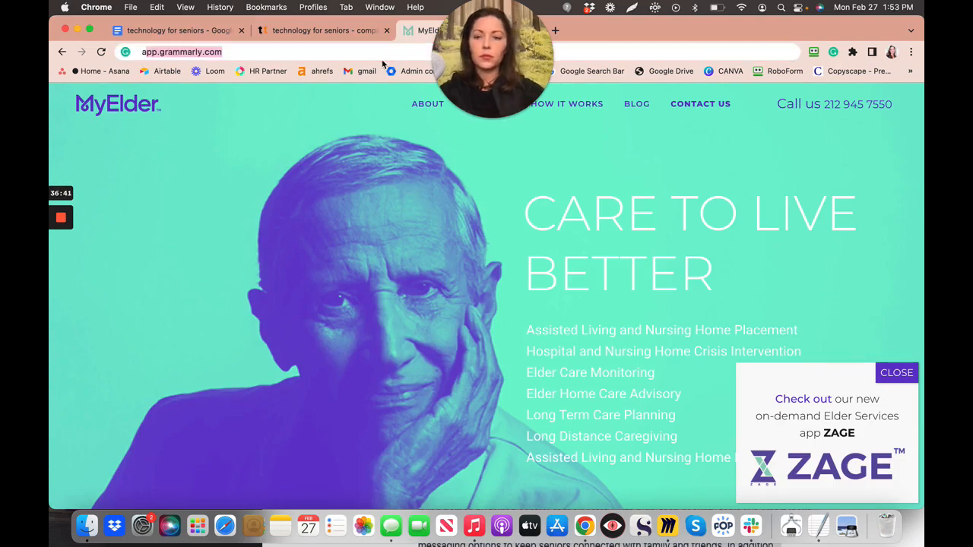
text('s)
key(Return)
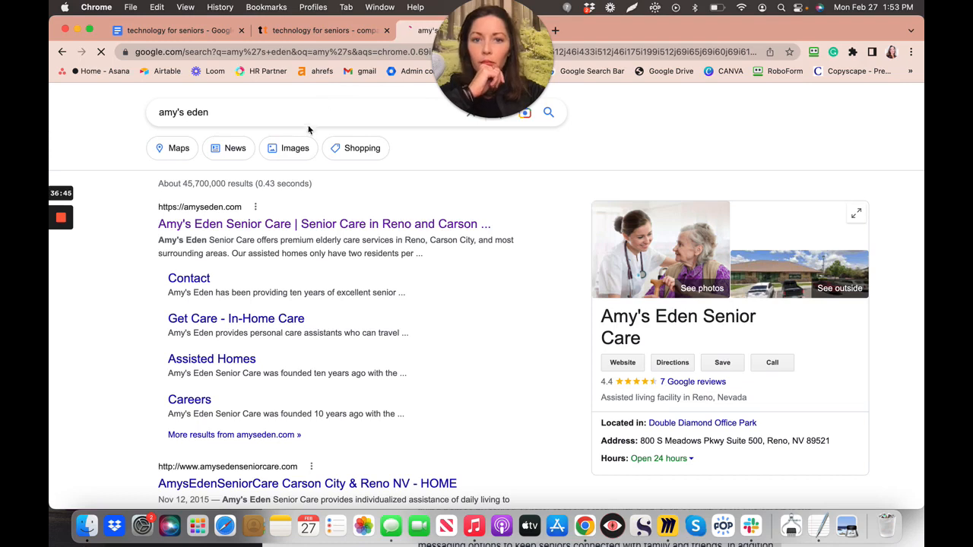
click(242, 225)
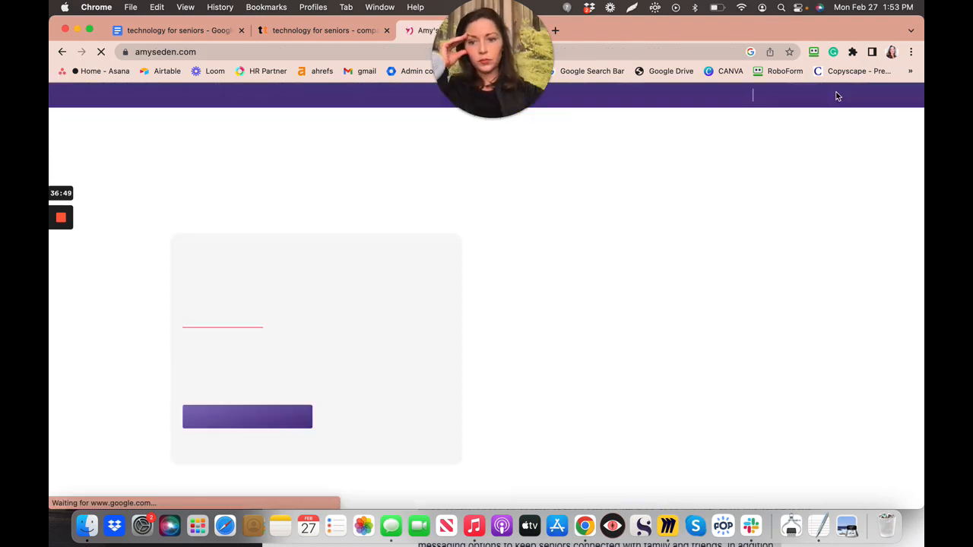
- Copy the amyseden.com homepage link and return to the Google Docs article
click(770, 51)
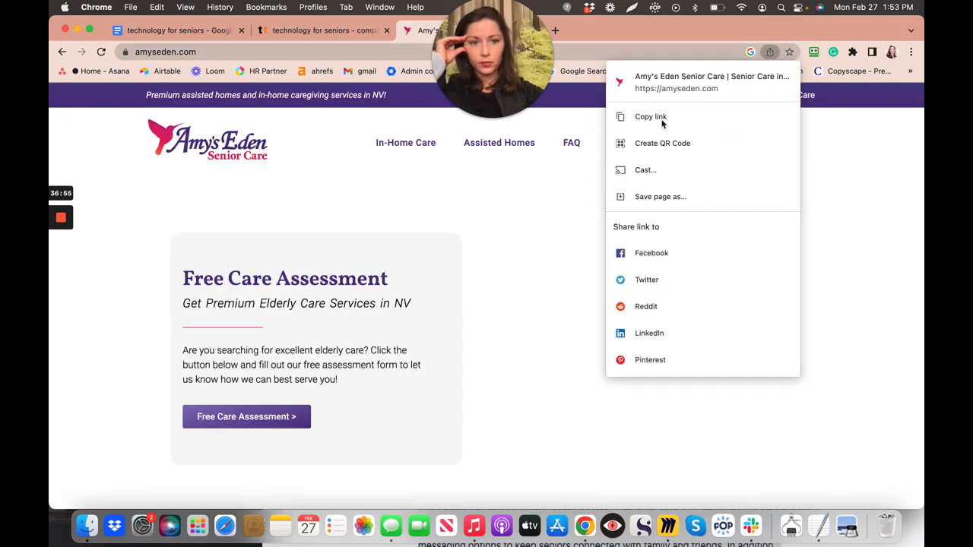
click(661, 119)
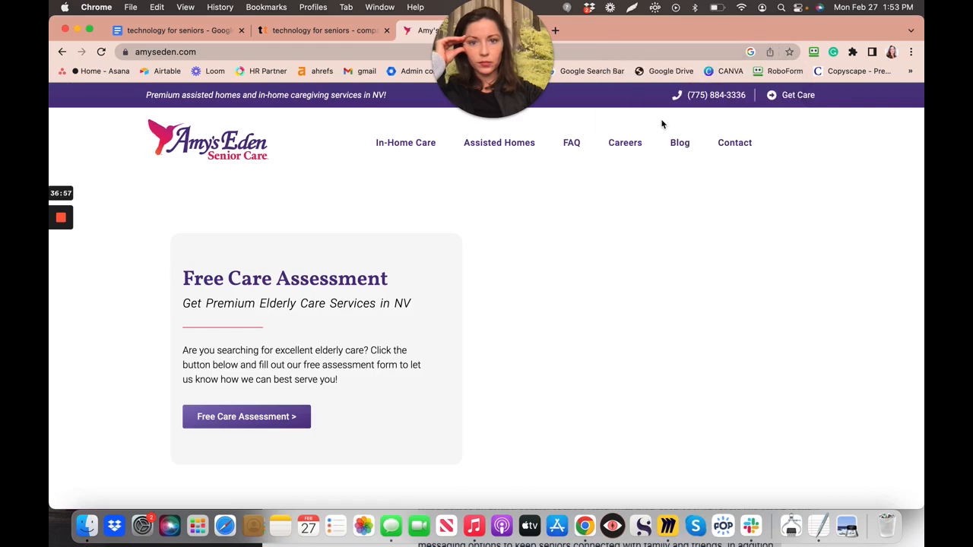
click(162, 33)
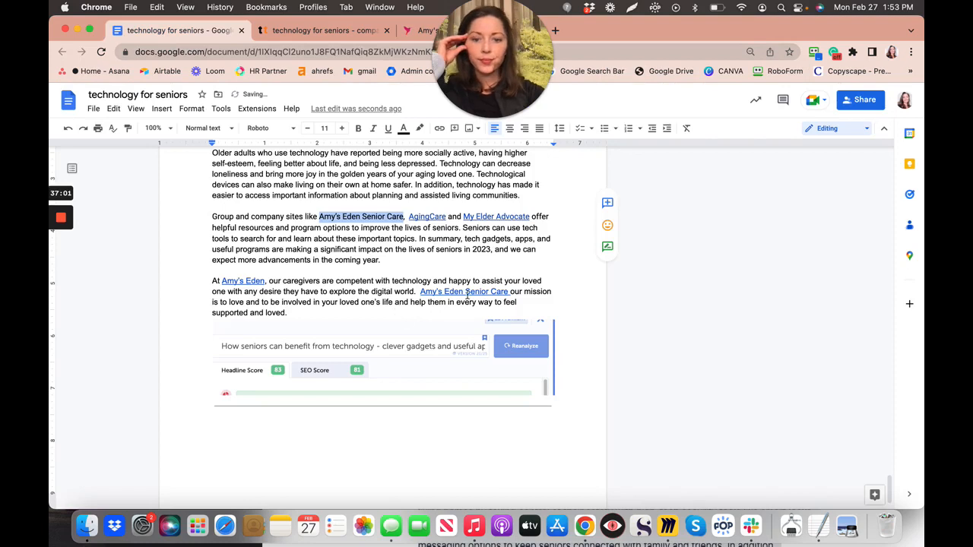
right_click(331, 219)
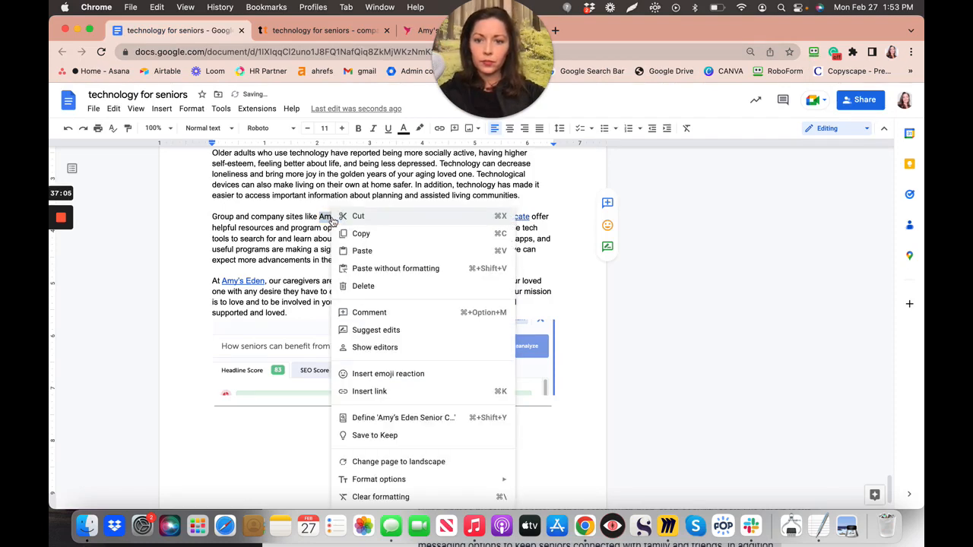
click(381, 391)
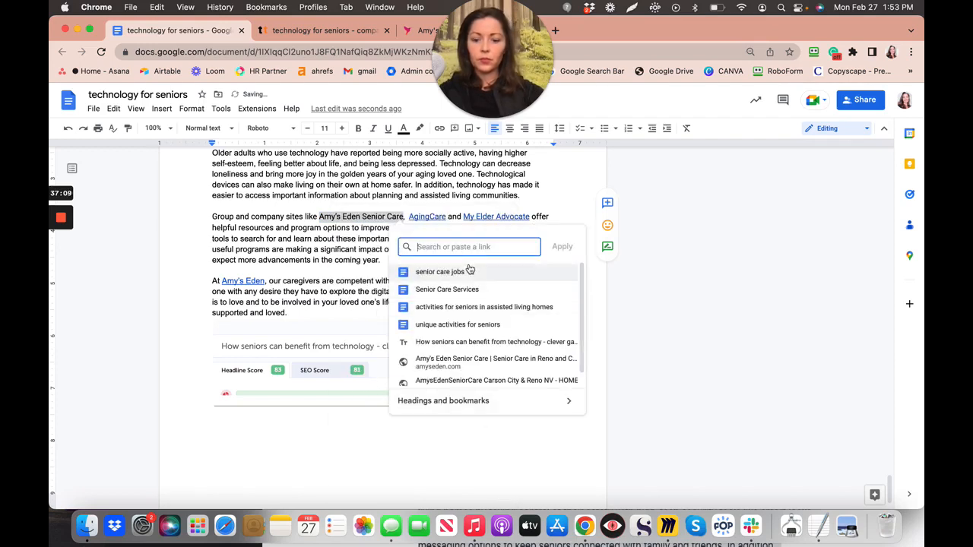
key(super+v)
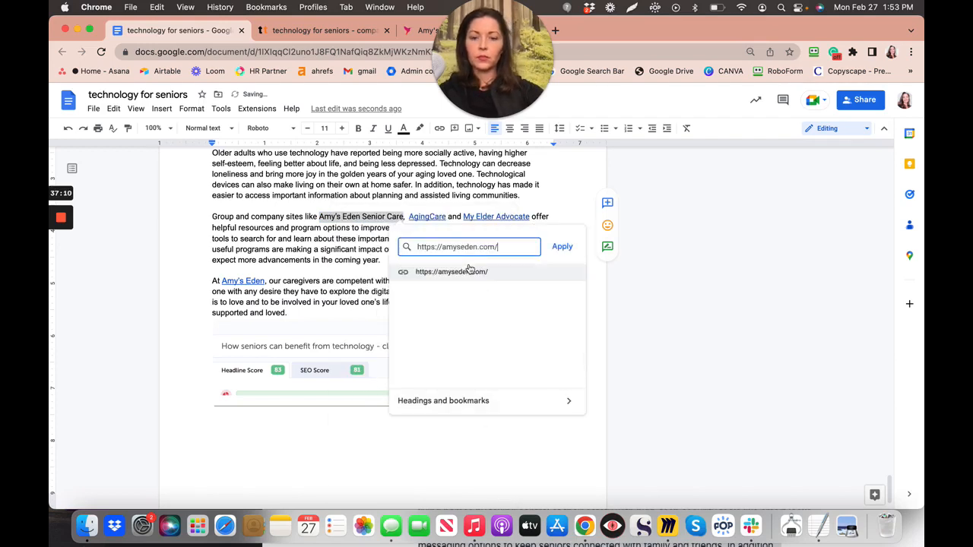
click(562, 247)
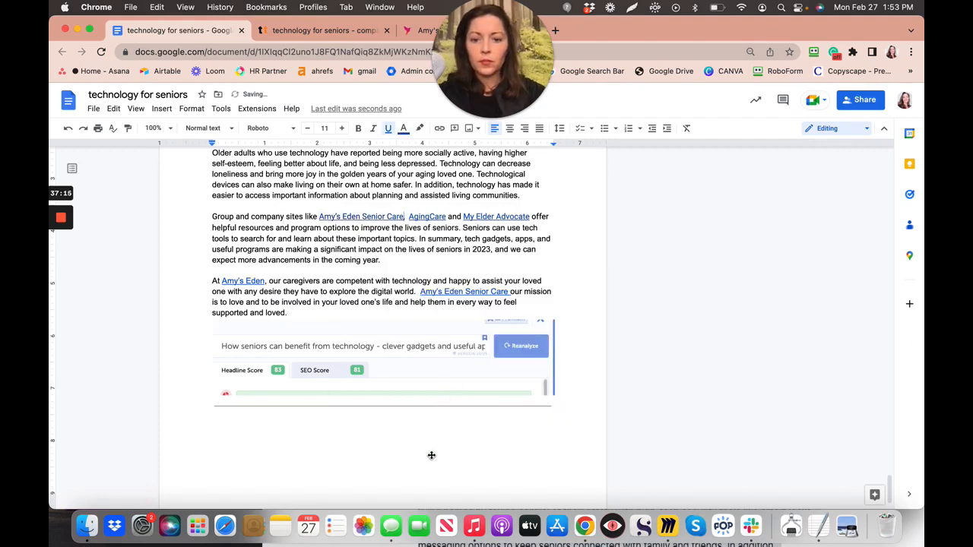
- Scroll back to the top of the article and select its two-line title
scroll(431, 455, down, 1)
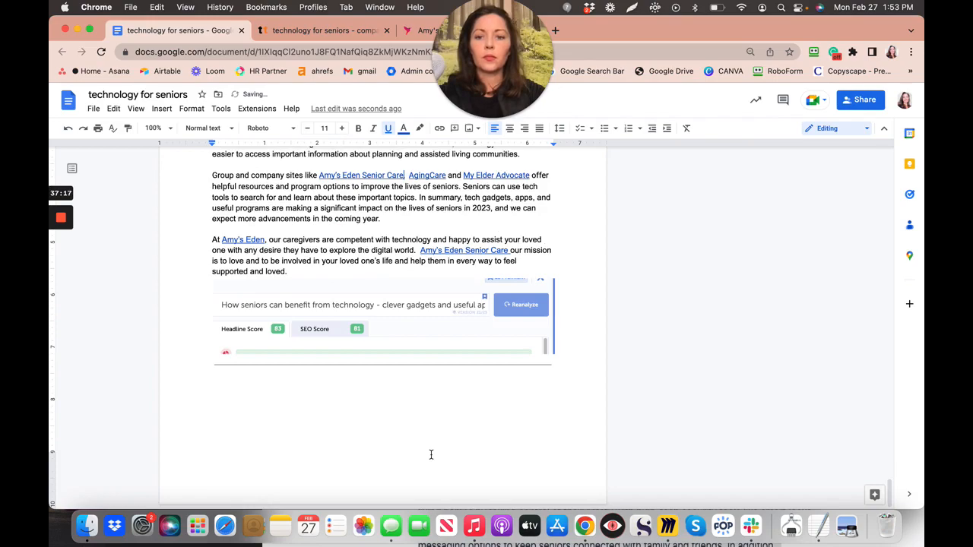
scroll(431, 454, up, 10)
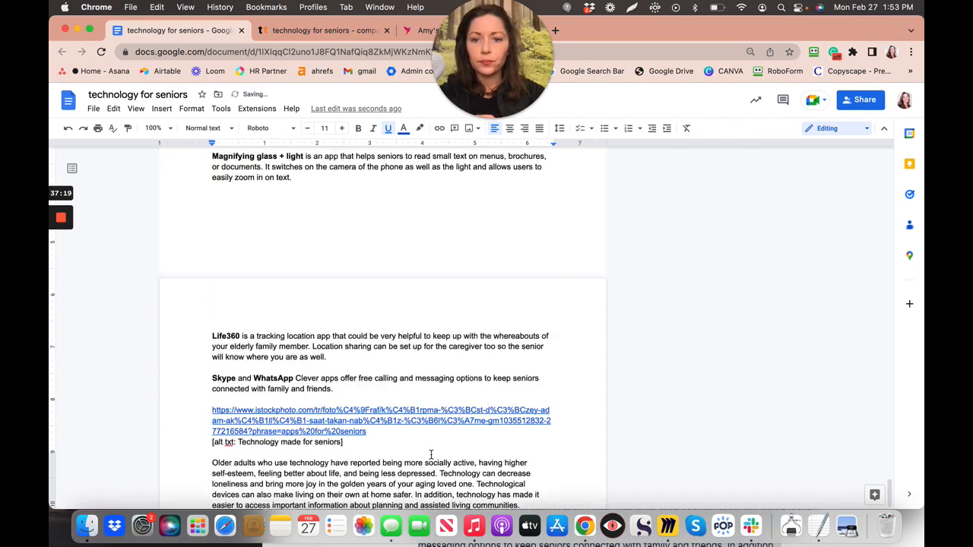
scroll(431, 455, up, 15)
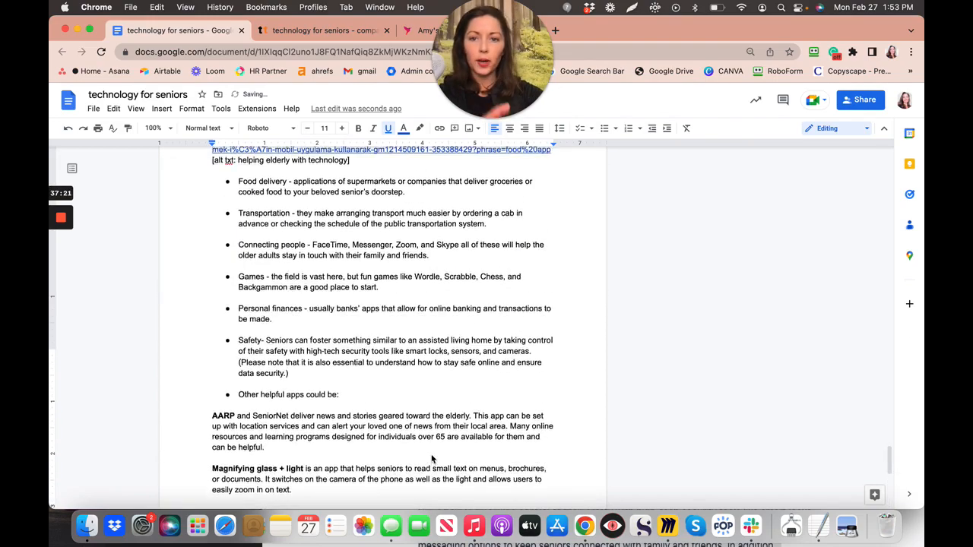
scroll(431, 456, up, 15)
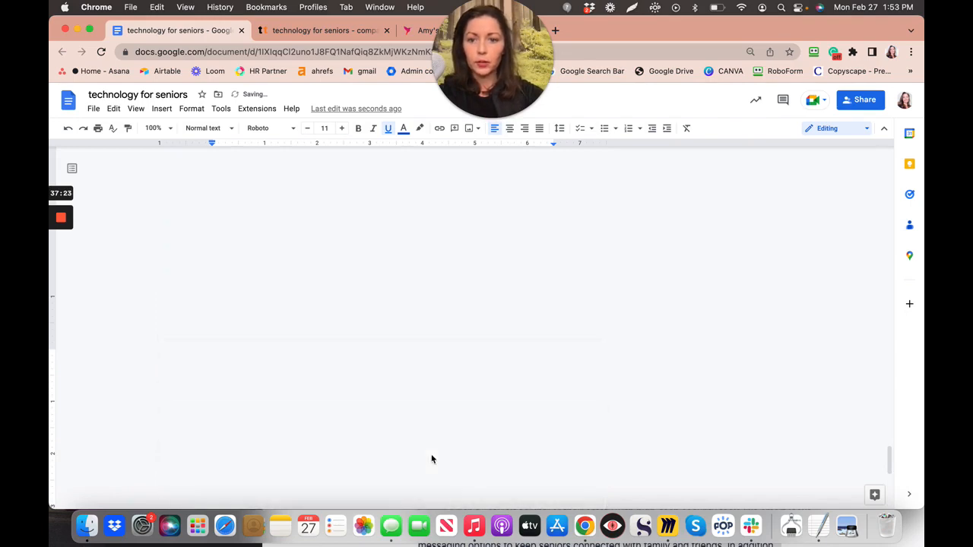
scroll(431, 458, up, 12)
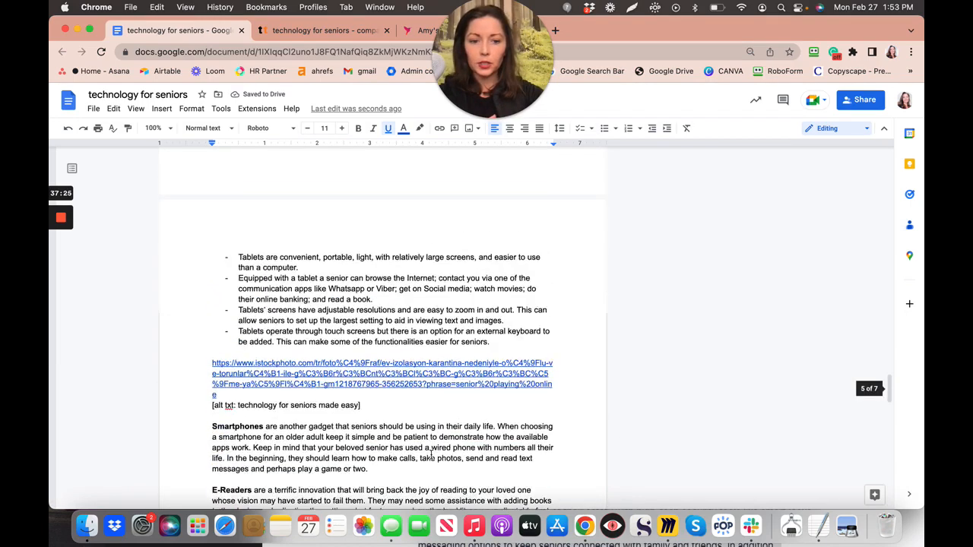
scroll(430, 456, up, 10)
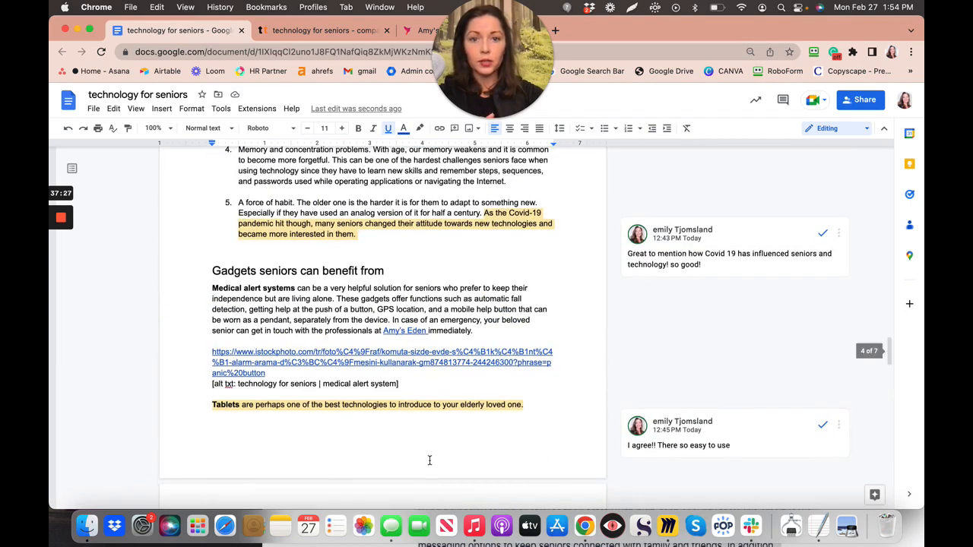
scroll(429, 464, up, 12)
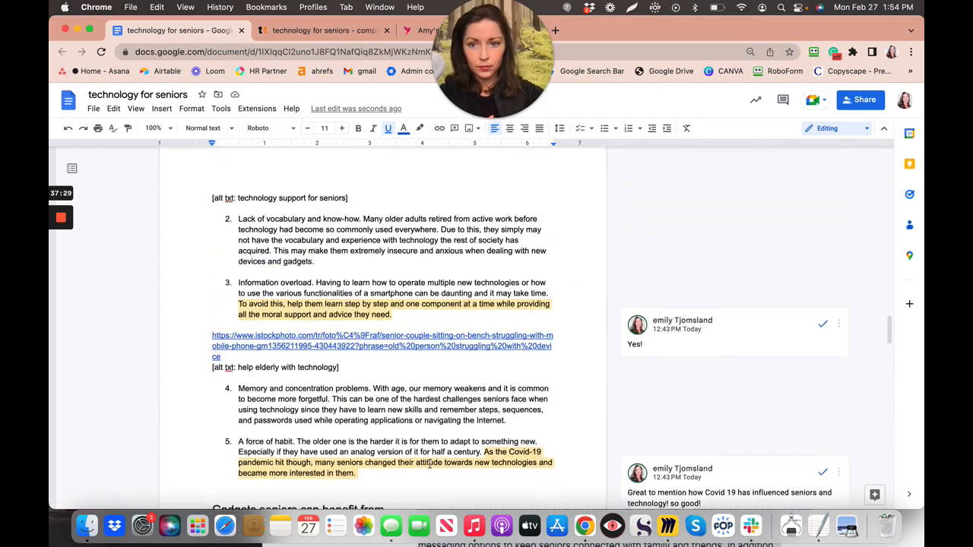
scroll(429, 464, up, 15)
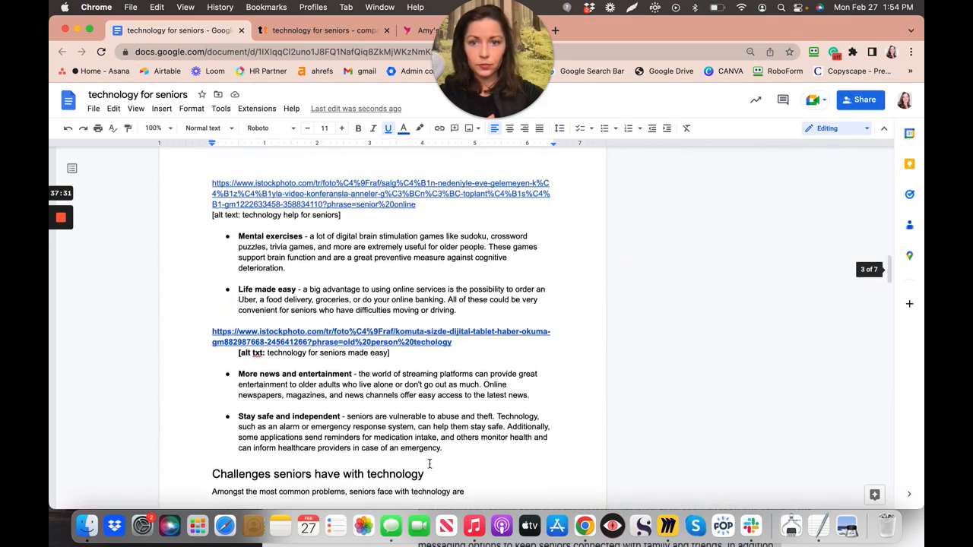
scroll(429, 465, up, 5)
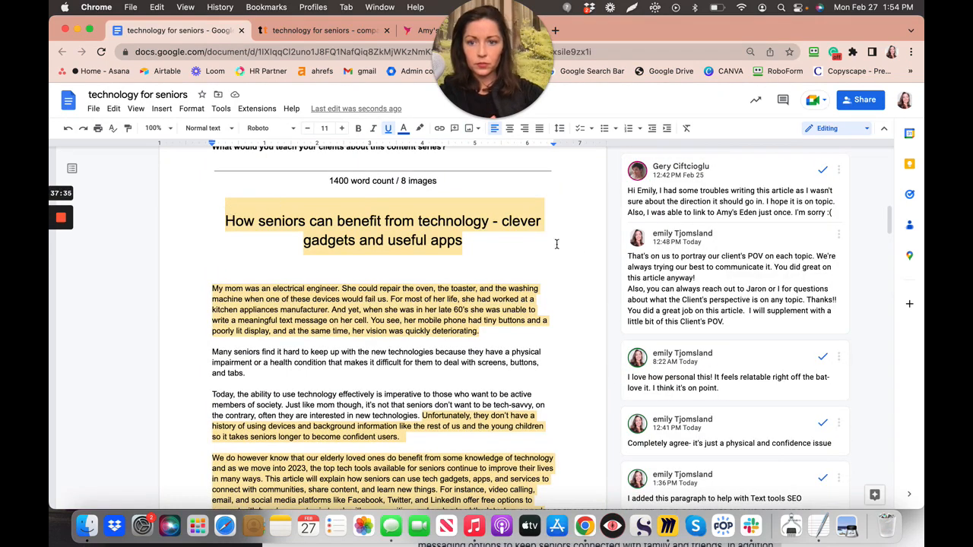
drag(542, 511, 543, 516)
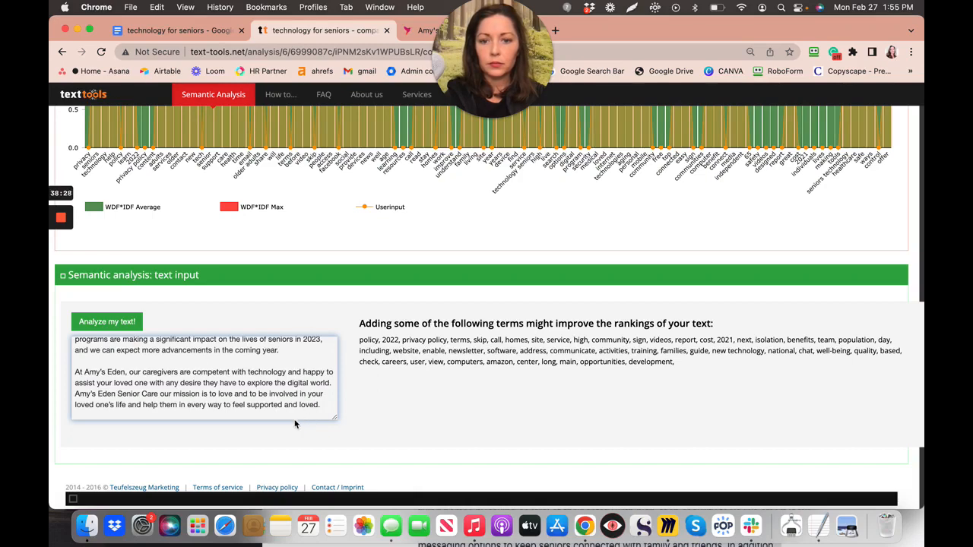
scroll(295, 424, up, 3)
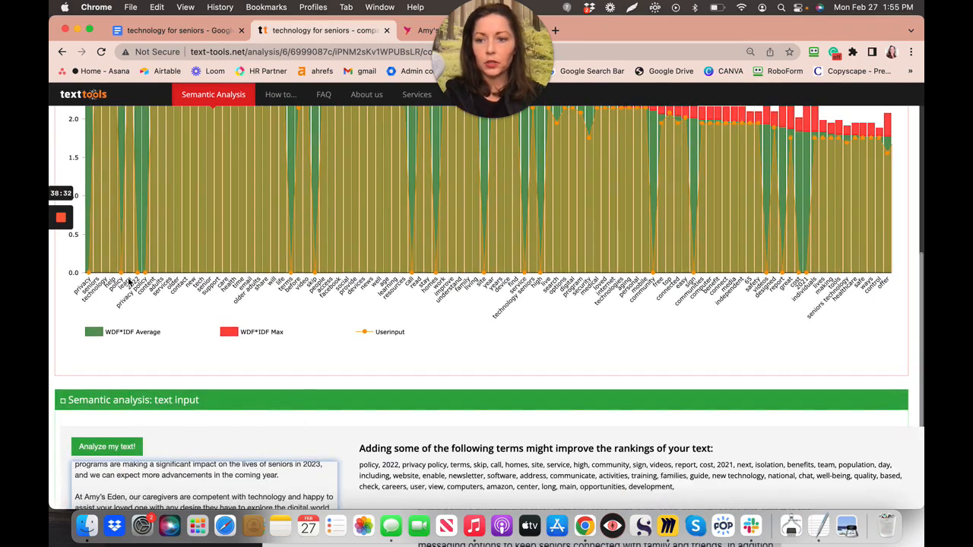
scroll(146, 325, down, 1)
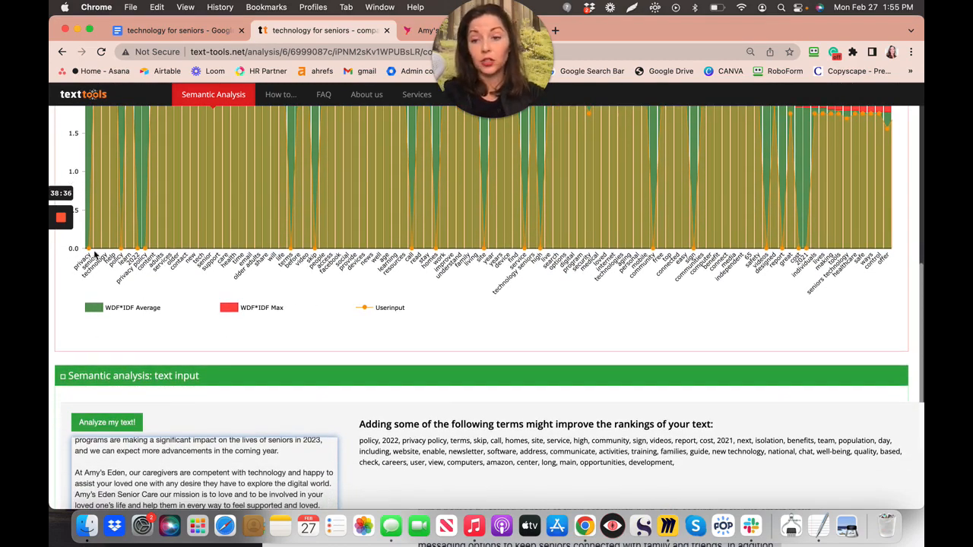
mouse_move(96, 257)
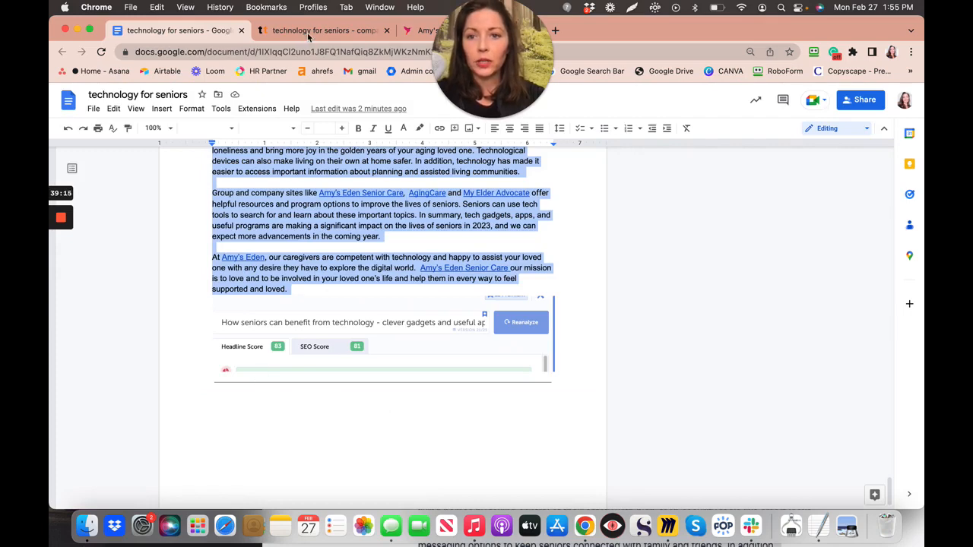
- Capture the text-tools.net semantic-analysis bar chart with Lightshot, copy it, and return to the article
click(339, 32)
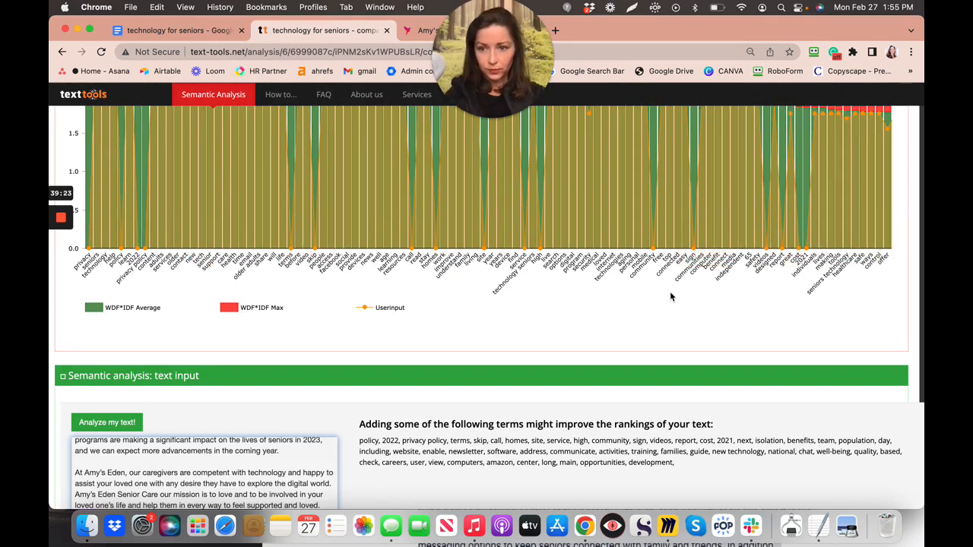
scroll(671, 296, up, 3)
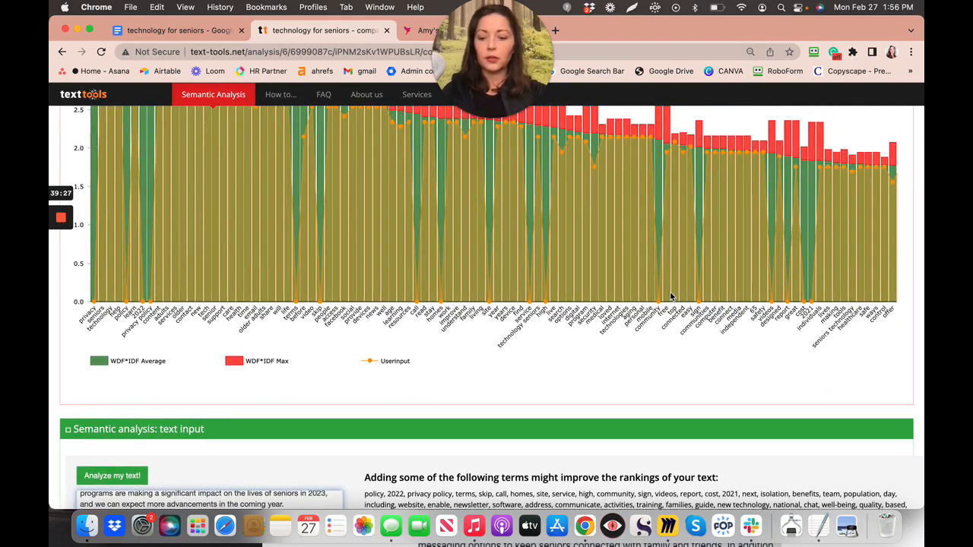
click(632, 8)
click(643, 26)
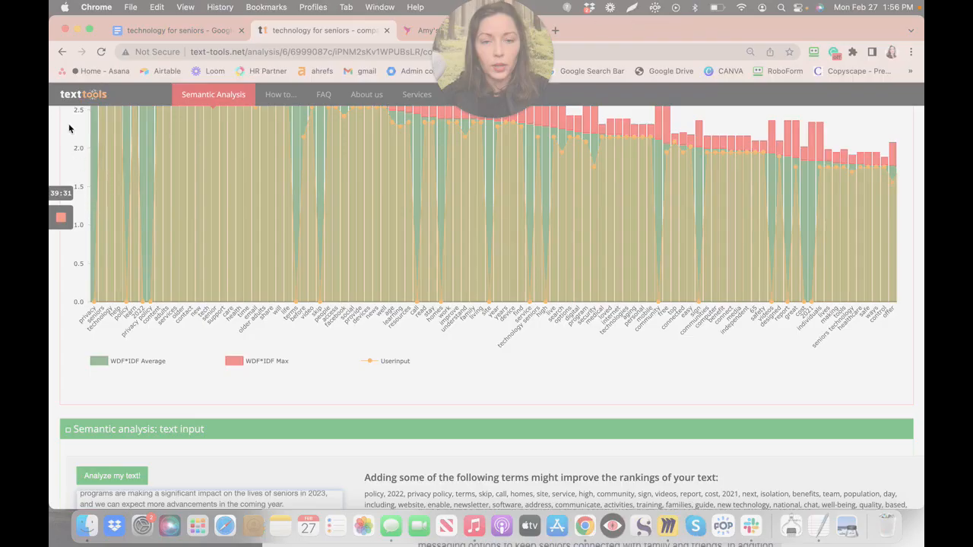
mouse_move(64, 112)
mouse_down()
mouse_move(486, 377)
mouse_move(629, 366)
mouse_move(640, 391)
mouse_move(756, 391)
mouse_move(811, 403)
mouse_move(909, 368)
mouse_up()
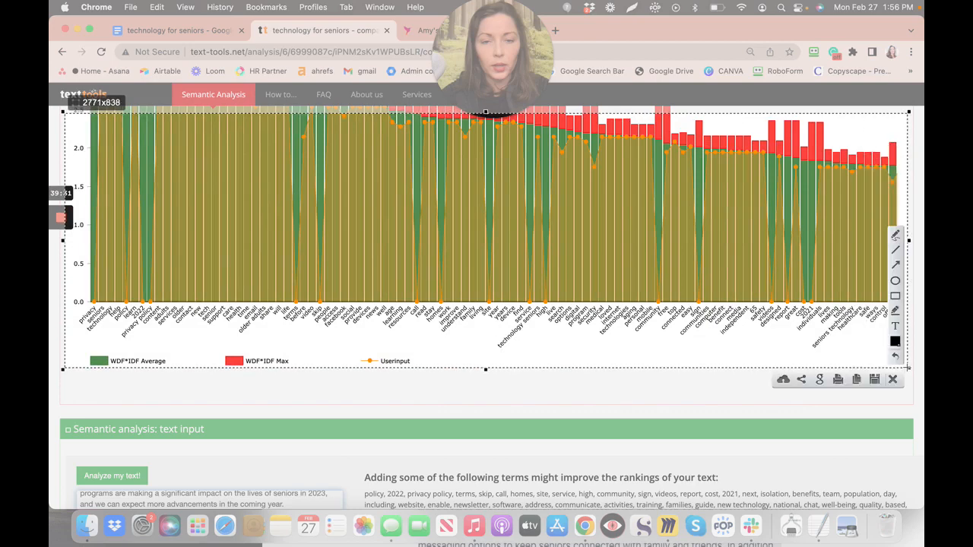
click(857, 380)
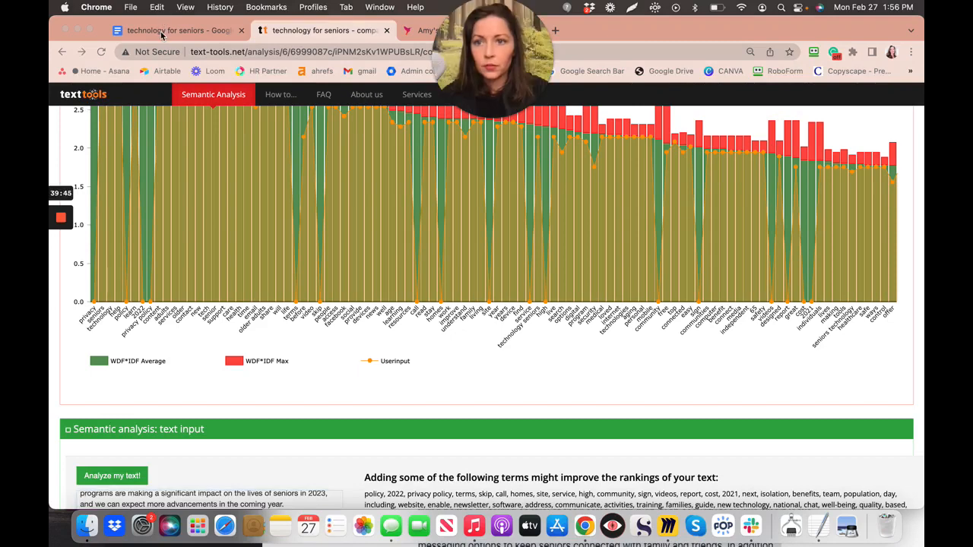
click(162, 31)
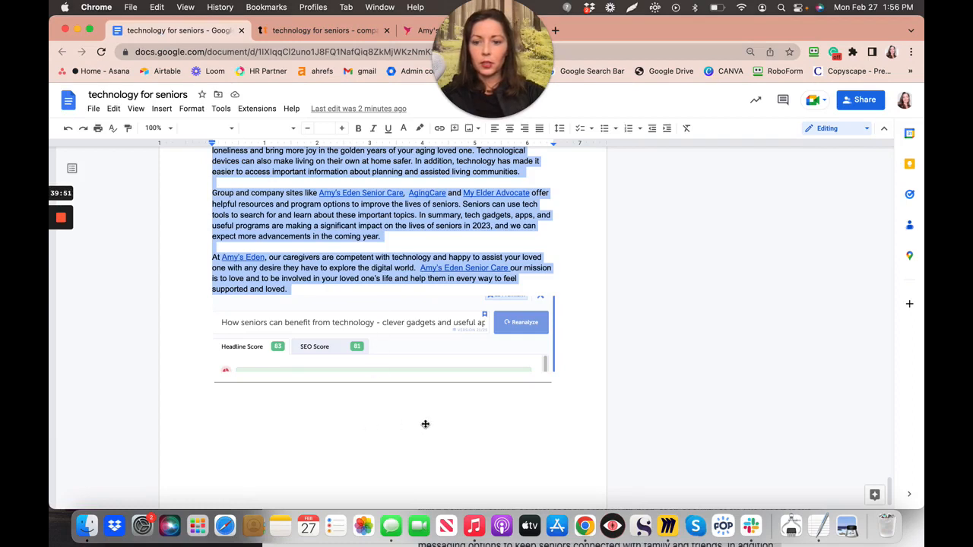
- Paste the chart screenshot at the article's end and start typing the 83/100 score below it
click(548, 402)
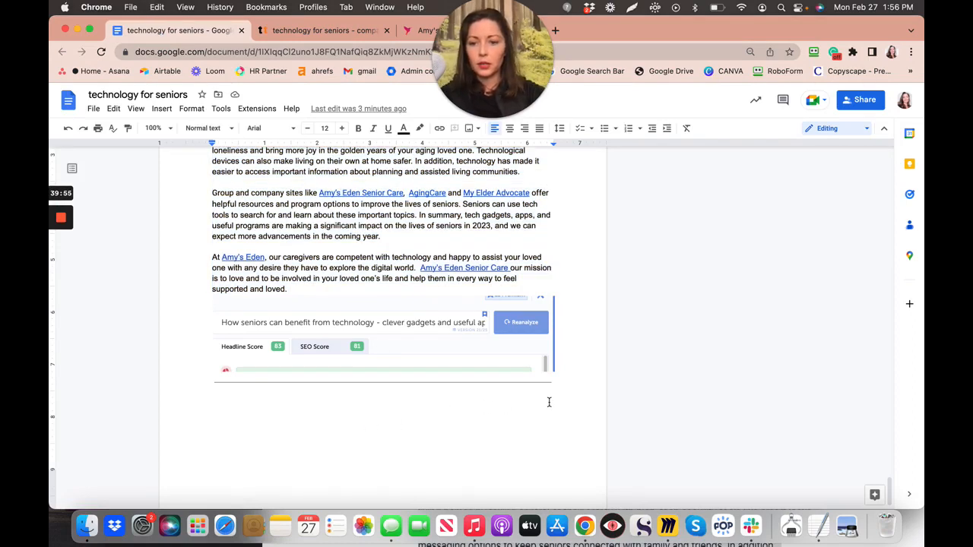
key(super+v)
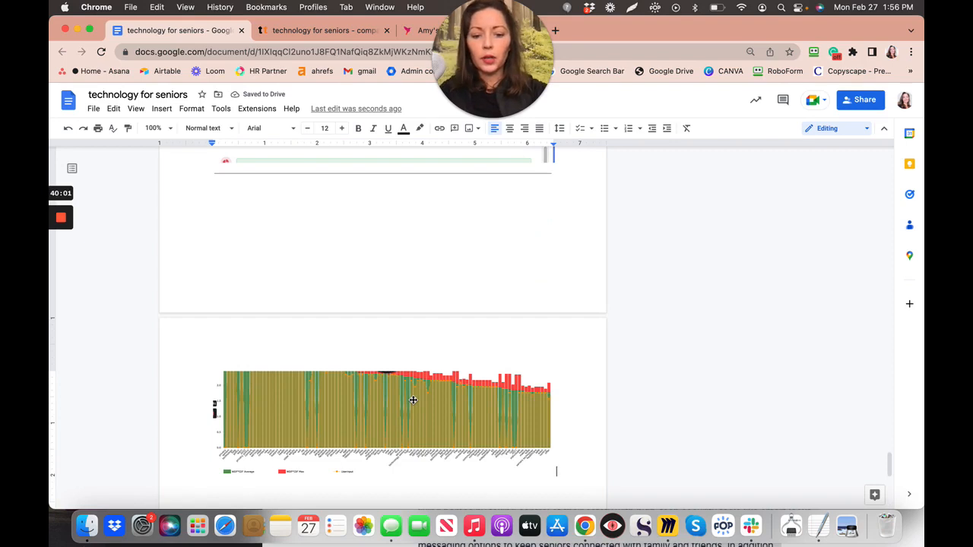
key(Return)
text(83/100)
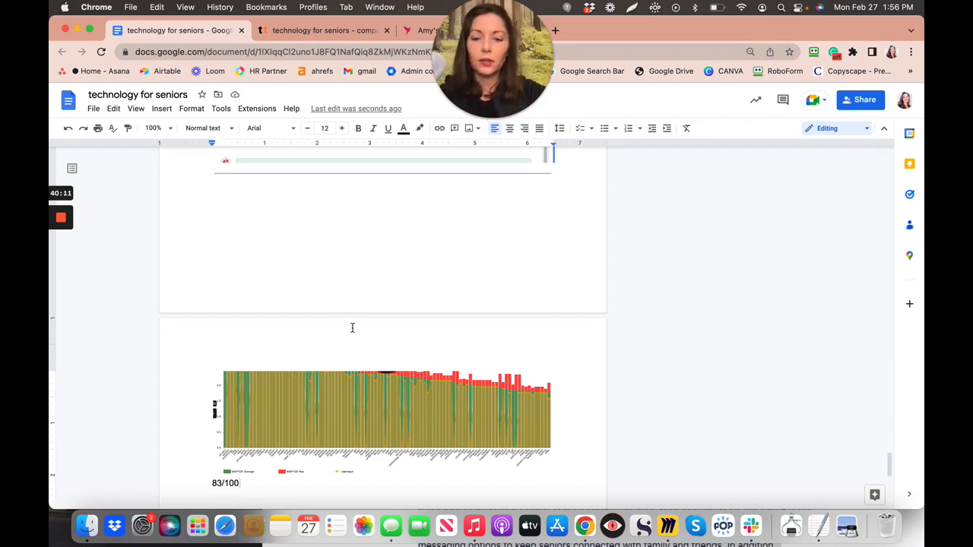
scroll(351, 328, up, 5)
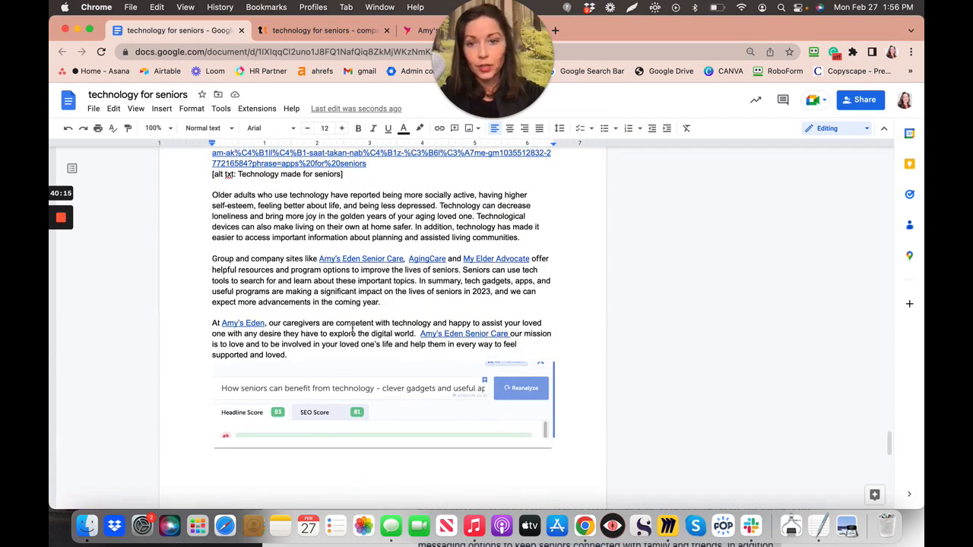
scroll(352, 328, up, 3)
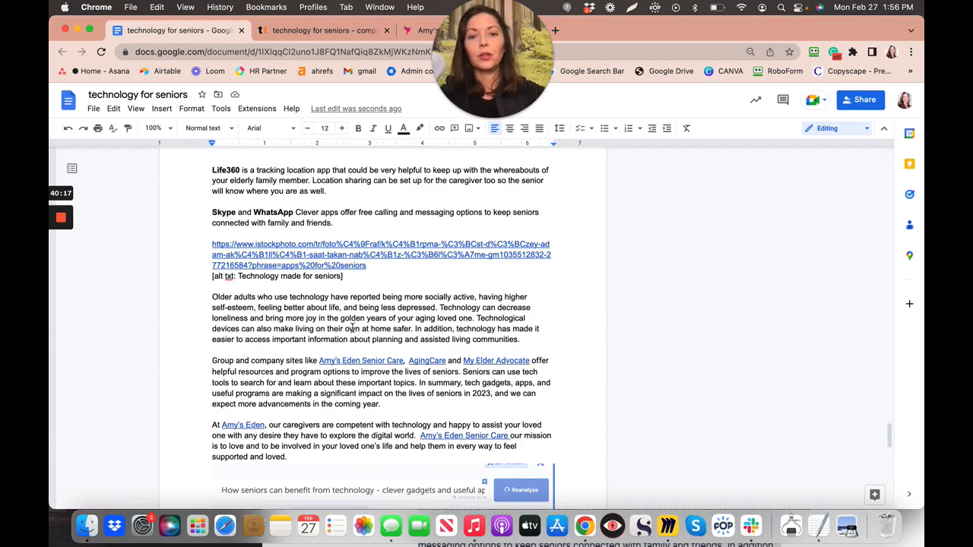
scroll(352, 327, up, 6)
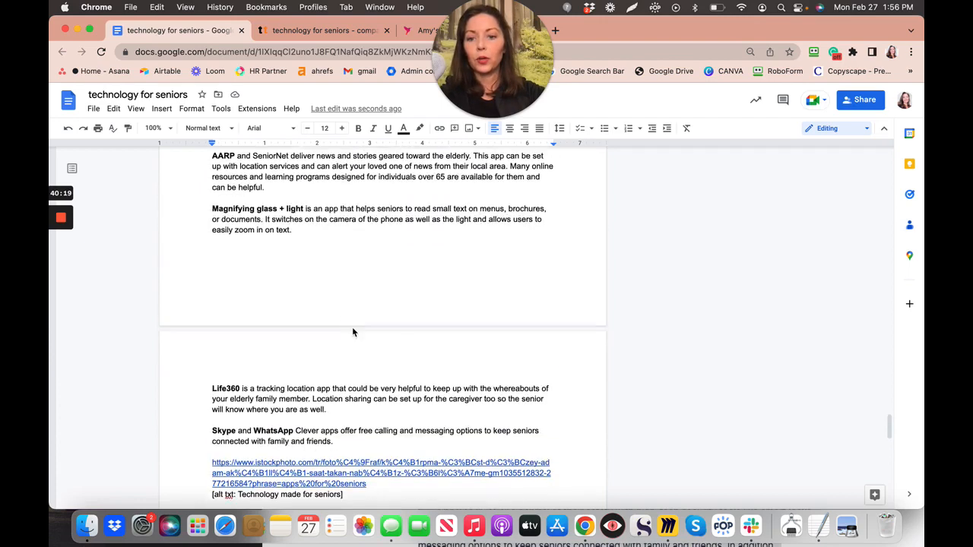
scroll(352, 328, up, 5)
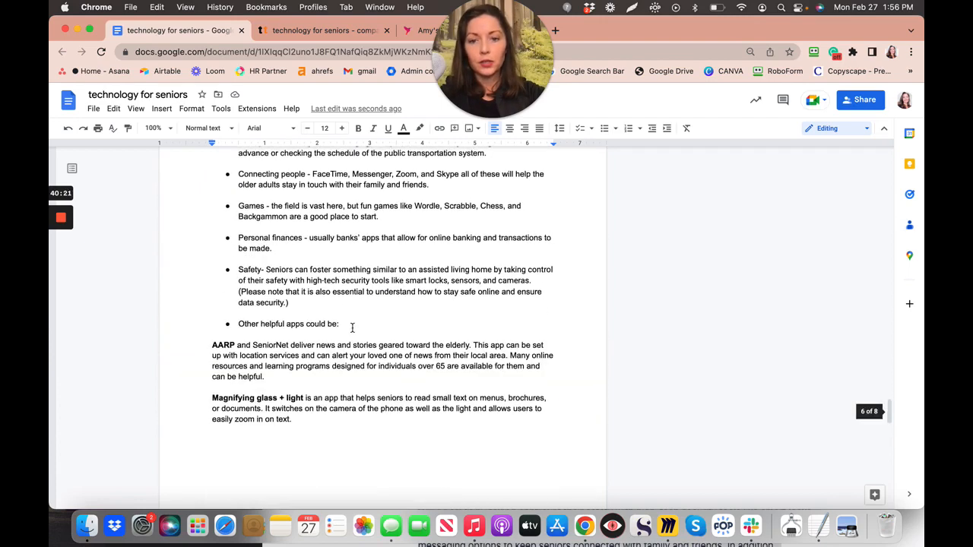
scroll(352, 328, up, 15)
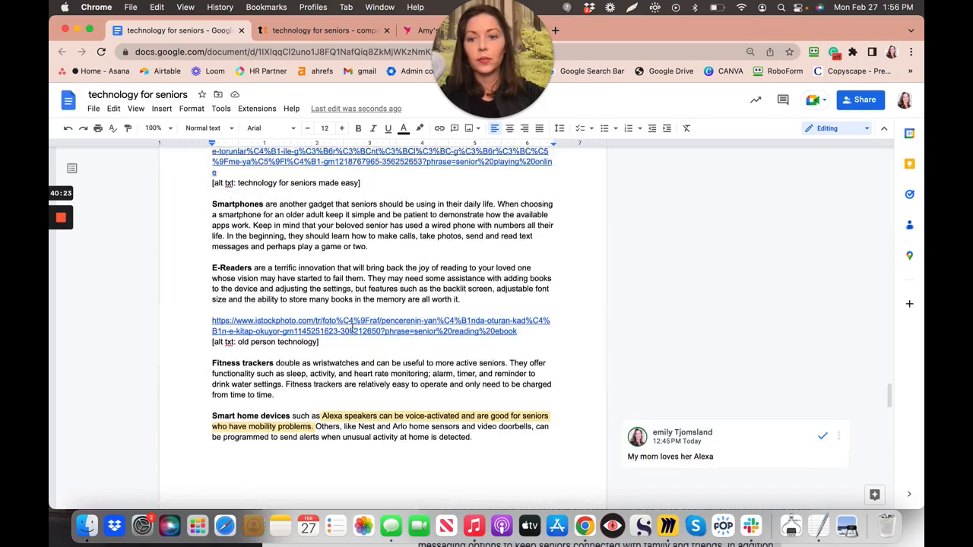
scroll(352, 328, up, 10)
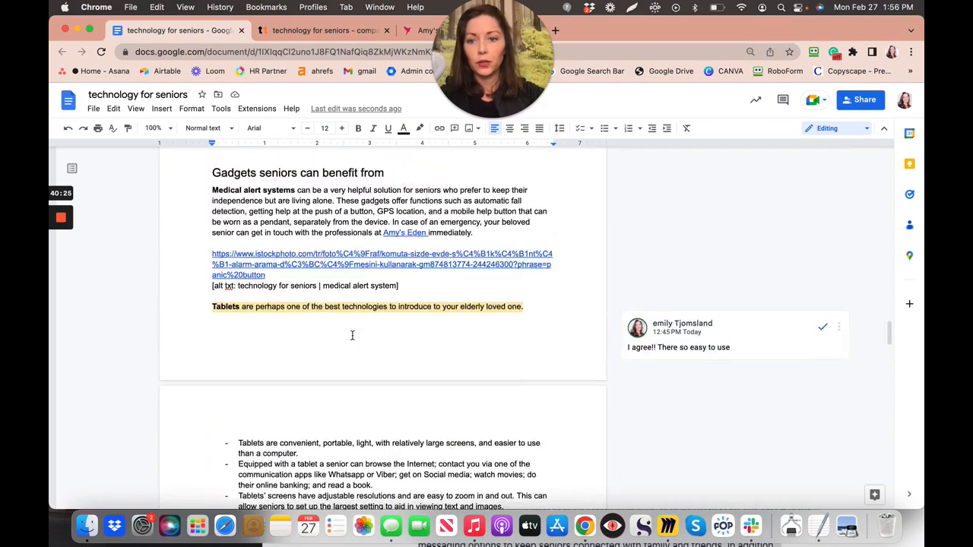
scroll(352, 335, up, 15)
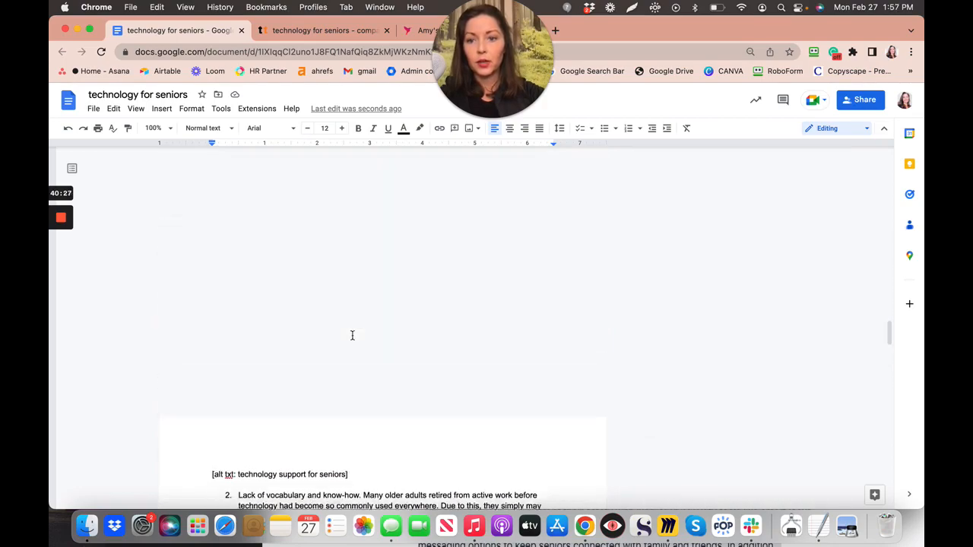
scroll(352, 336, up, 15)
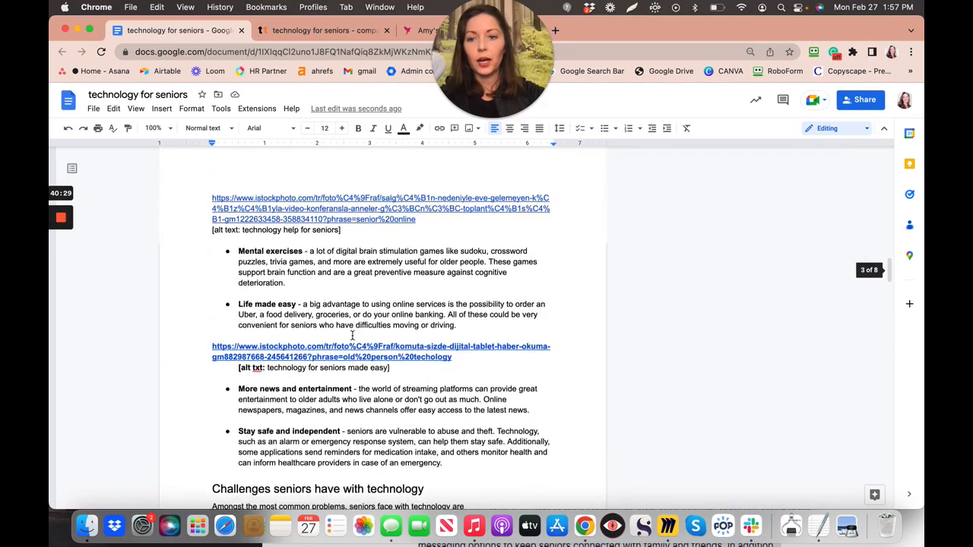
scroll(352, 335, up, 15)
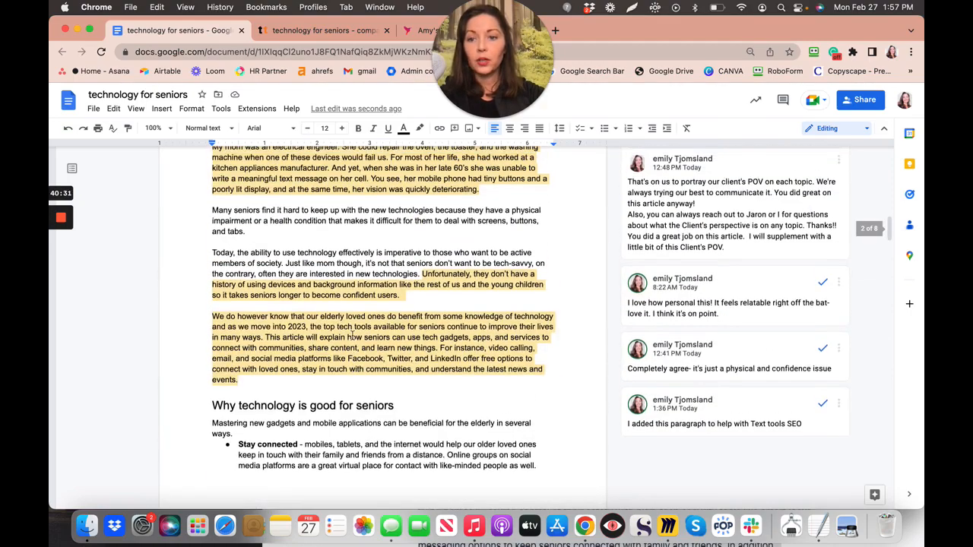
scroll(352, 336, up, 10)
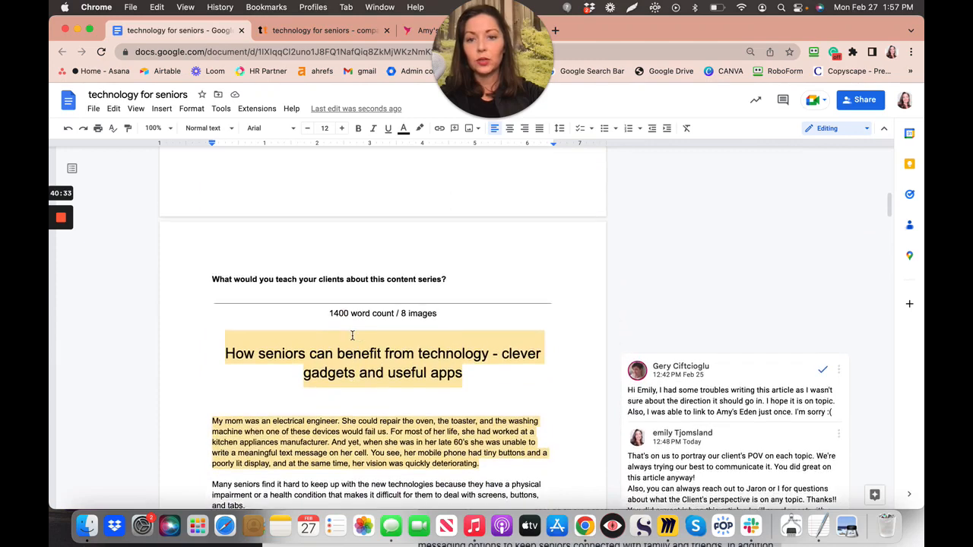
scroll(352, 336, up, 10)
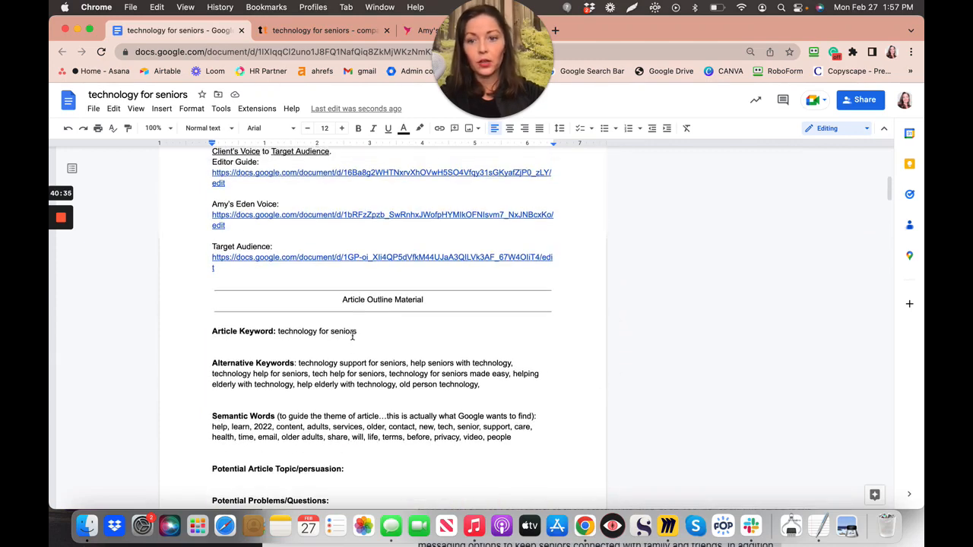
scroll(352, 336, up, 1)
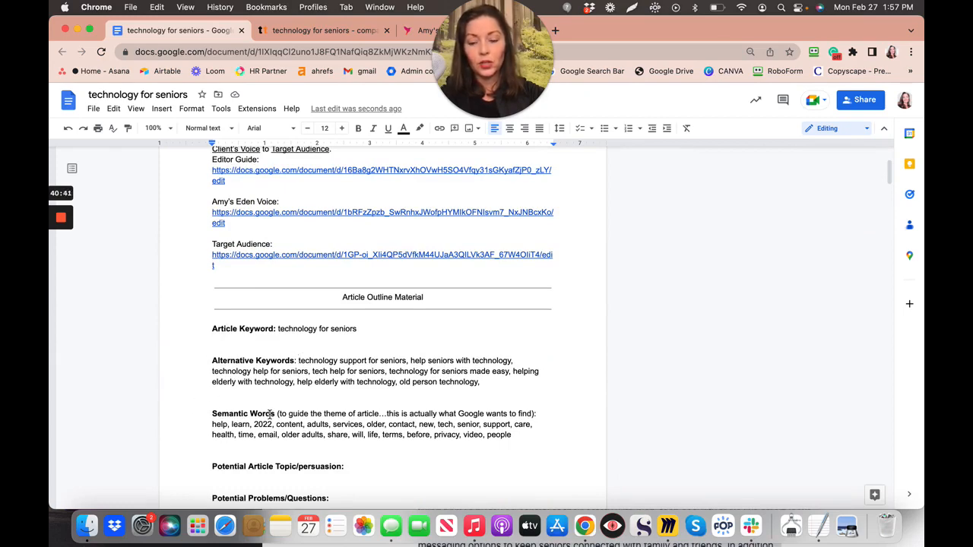
scroll(270, 415, down, 3)
scroll(270, 417, up, 3)
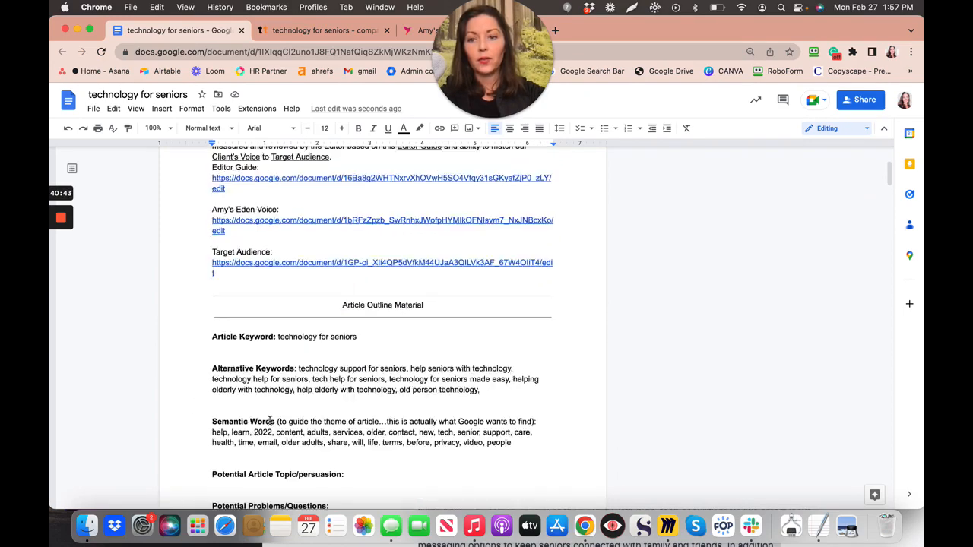
scroll(270, 422, up, 2)
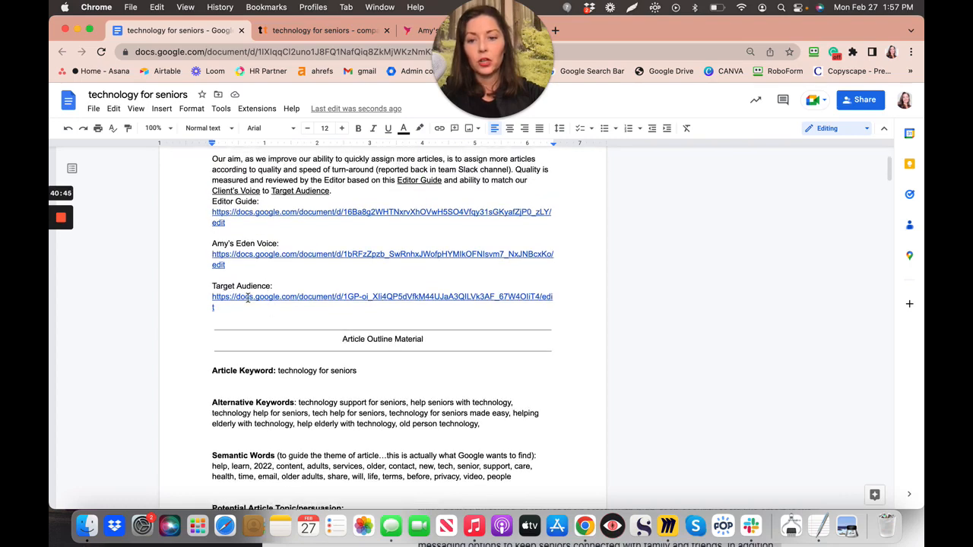
scroll(248, 298, up, 2)
scroll(246, 300, down, 1)
scroll(246, 301, up, 1)
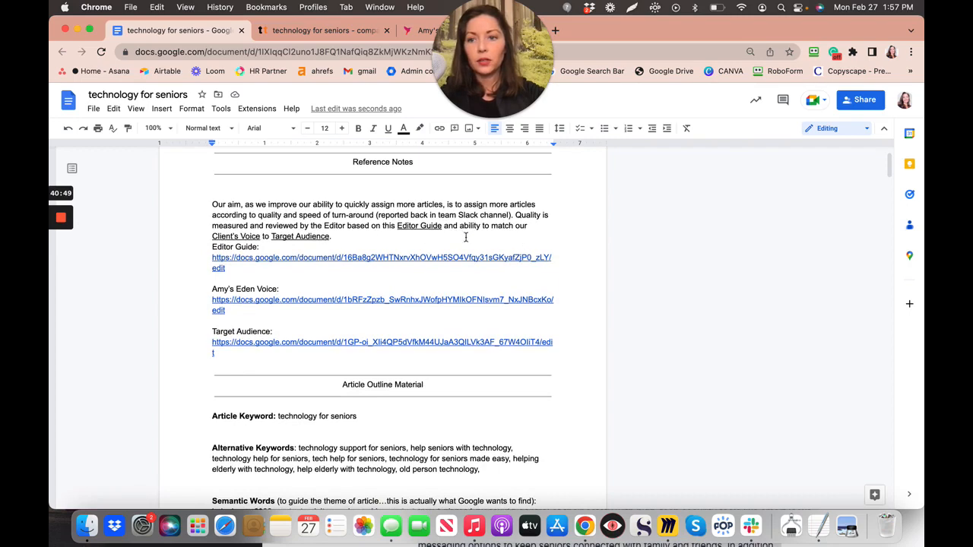
scroll(461, 304, down, 4)
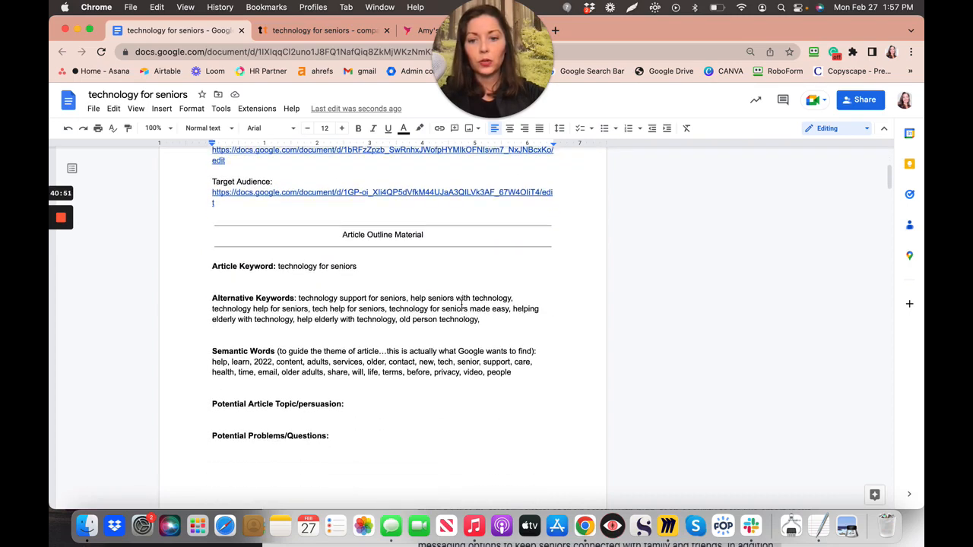
scroll(460, 304, down, 6)
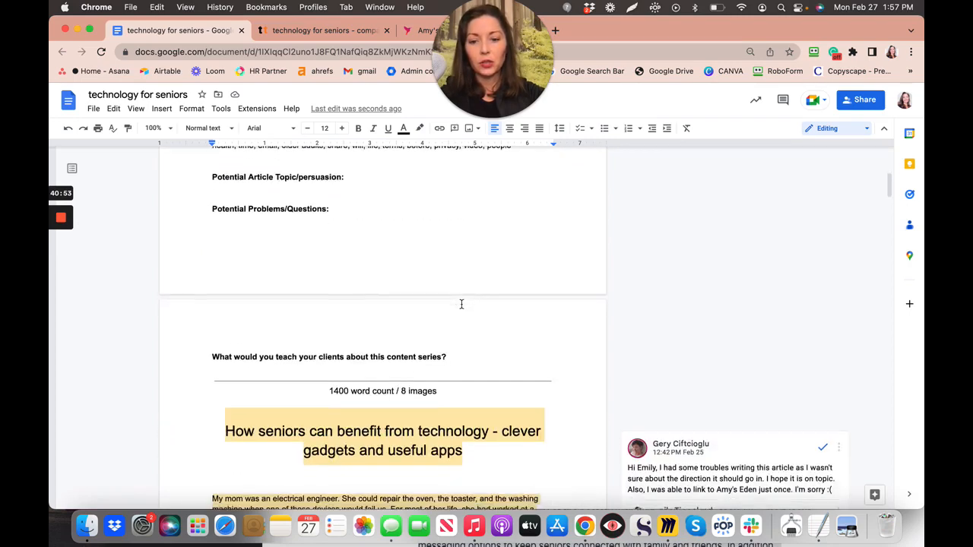
scroll(460, 304, down, 6)
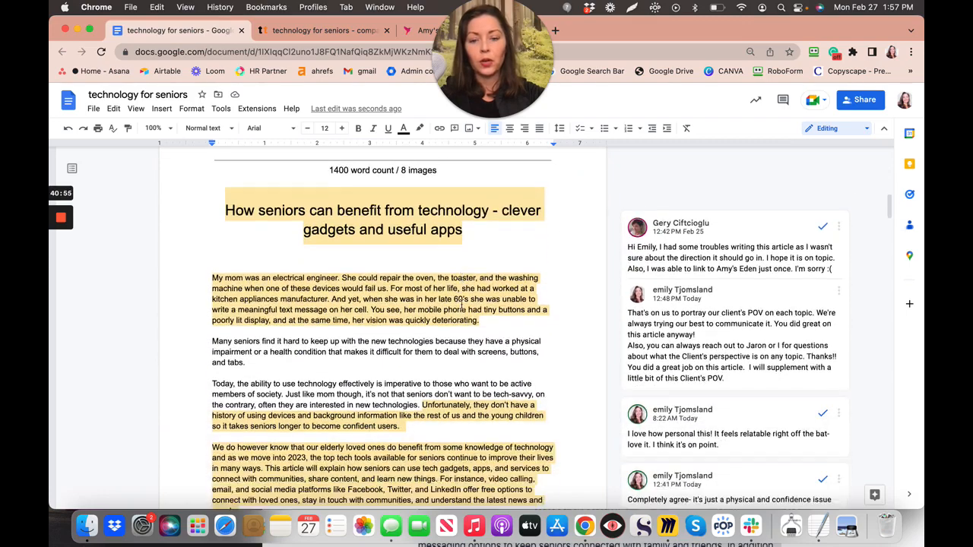
scroll(461, 305, down, 1)
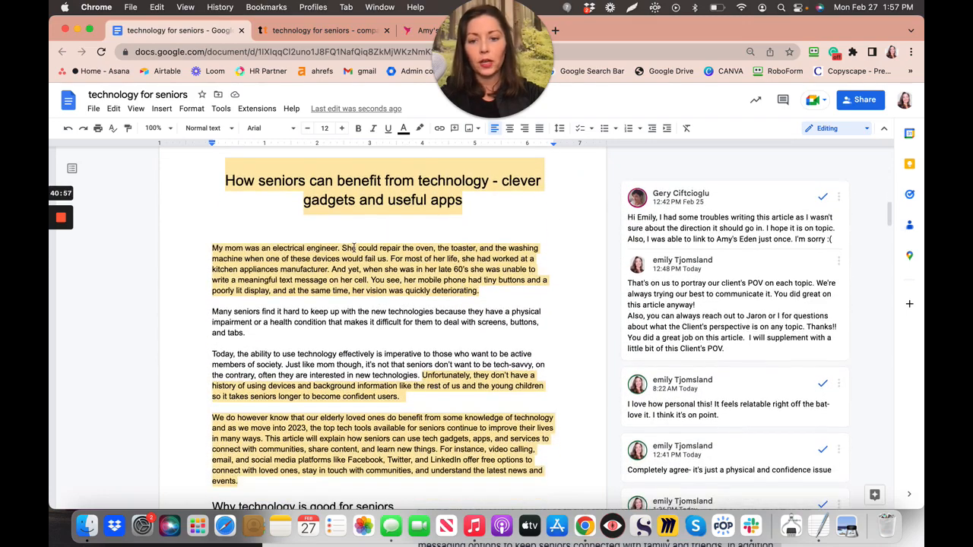
scroll(425, 209, down, 9)
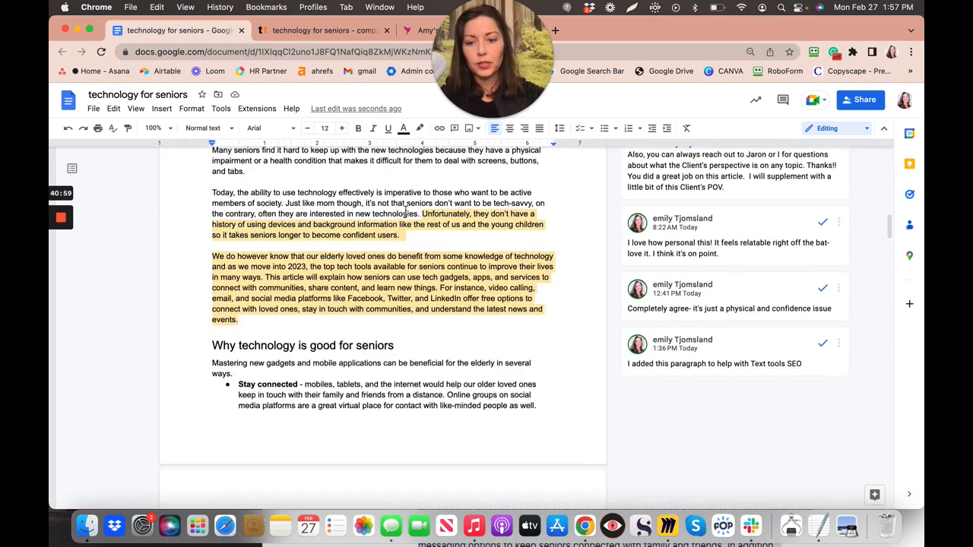
scroll(328, 272, down, 2)
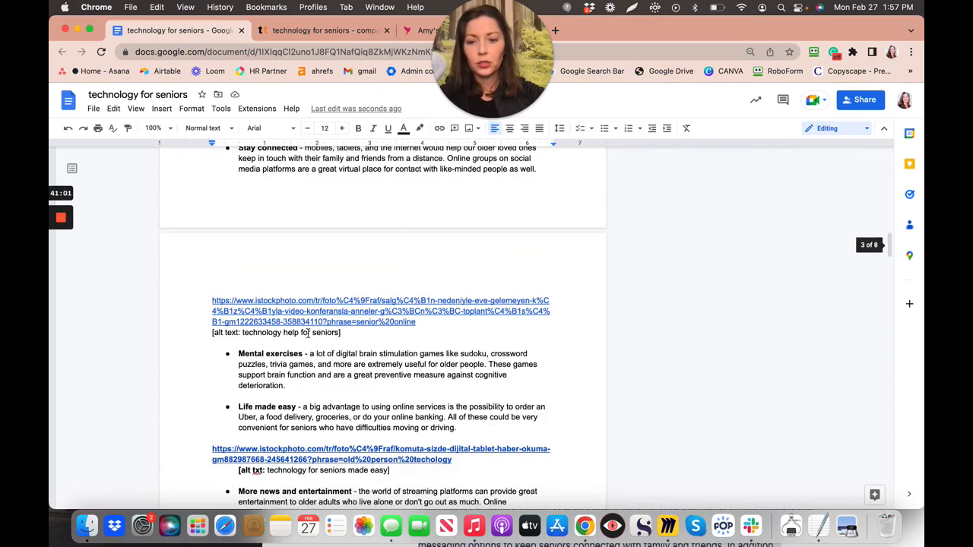
scroll(289, 456, down, 7)
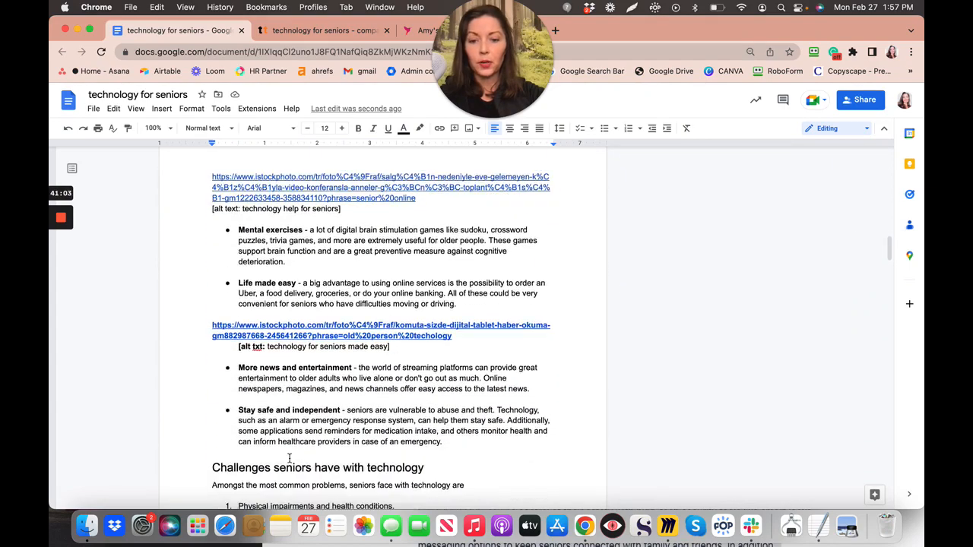
scroll(289, 459, down, 1)
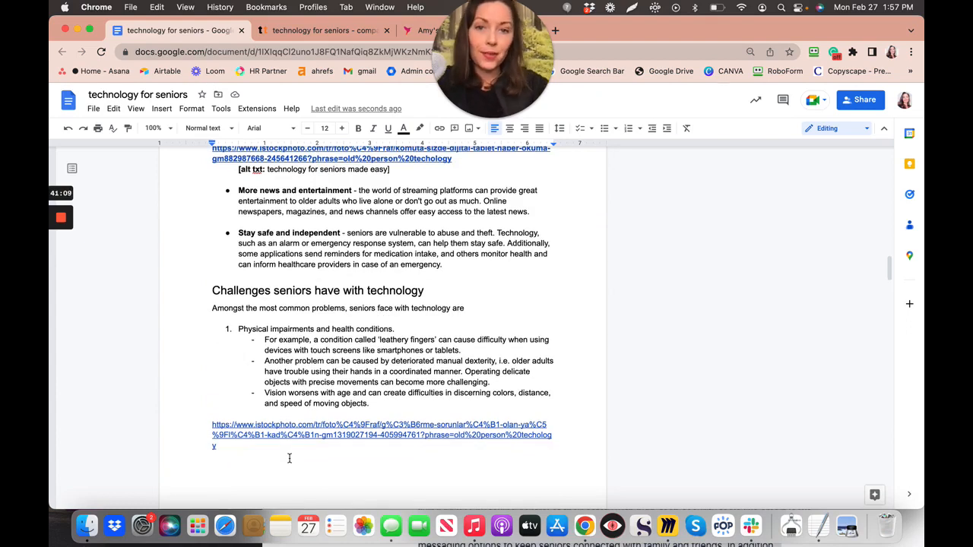
click(439, 335)
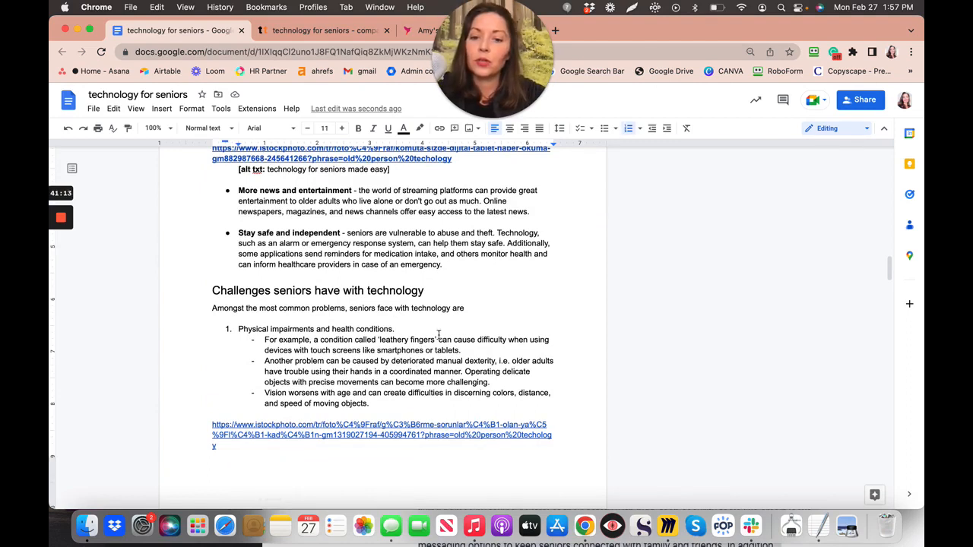